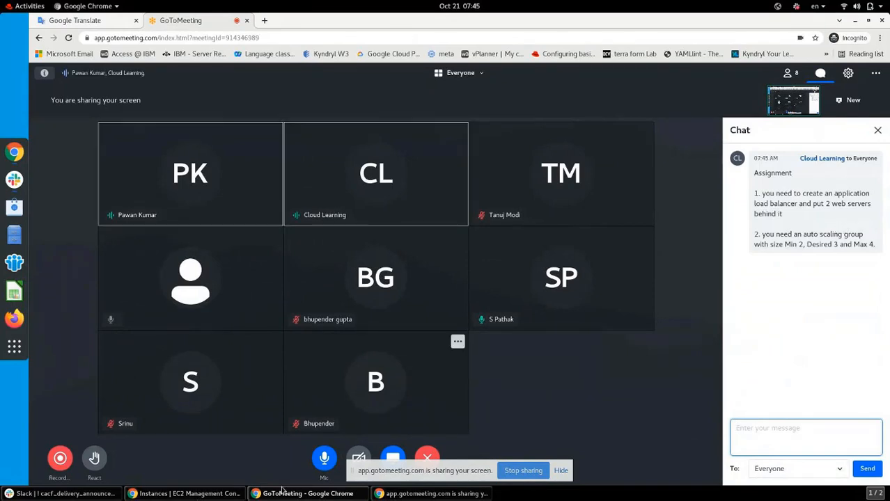
Switch from GoToMeeting to the 'Instances | EC2 Management Console' browser window
{"action": "left_click", "coordinate": [206, 496]}
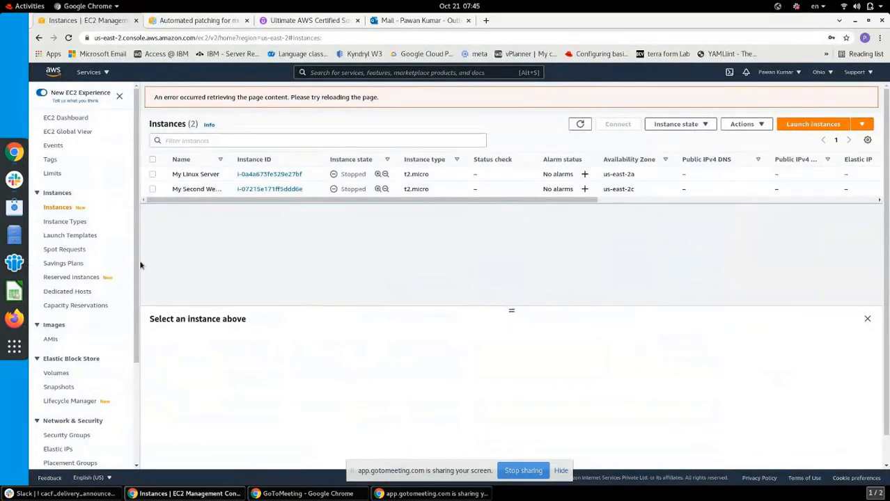
Select My Linux Server and start it from Instance state
{"action": "left_click", "coordinate": [153, 159]}
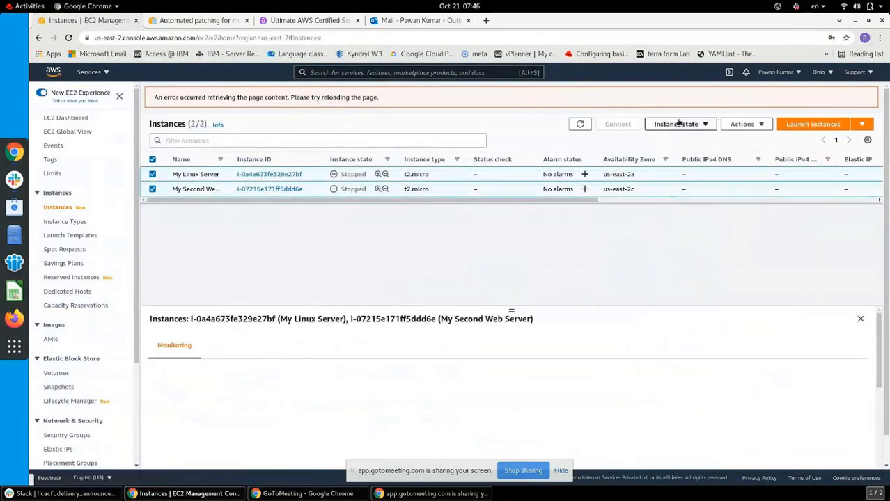
{"action": "left_click", "coordinate": [153, 159]}
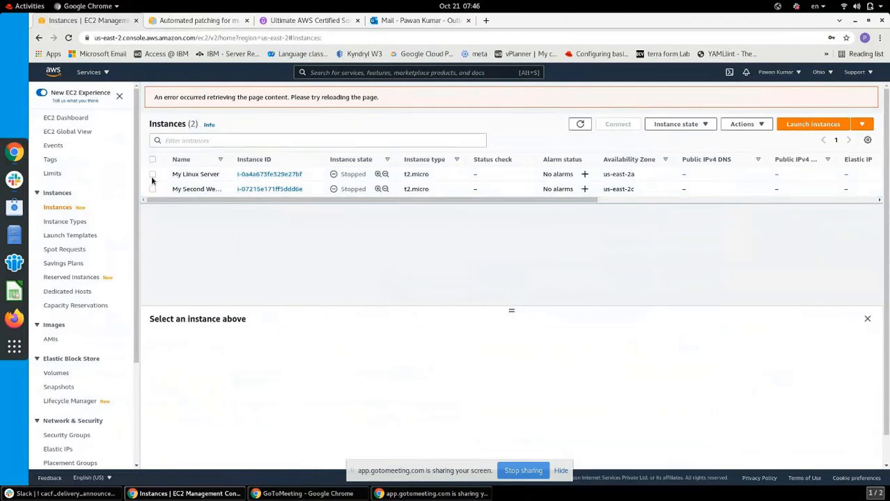
{"action": "left_click", "coordinate": [153, 175]}
{"action": "left_click", "coordinate": [153, 175]}
{"action": "left_click", "coordinate": [153, 175]}
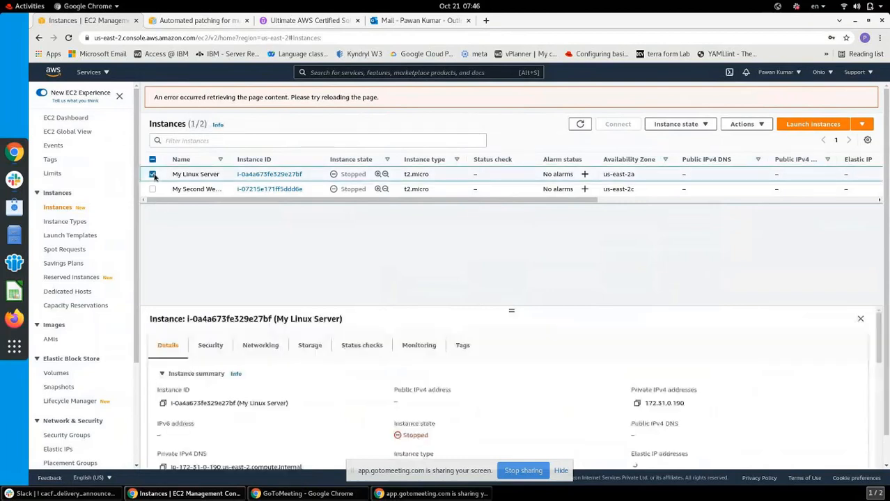
{"action": "left_click", "coordinate": [688, 124]}
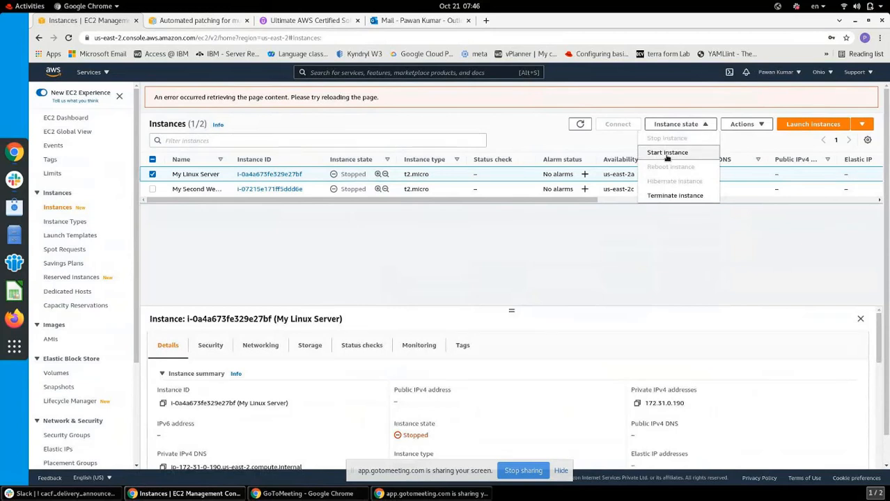
{"action": "left_click", "coordinate": [667, 154]}
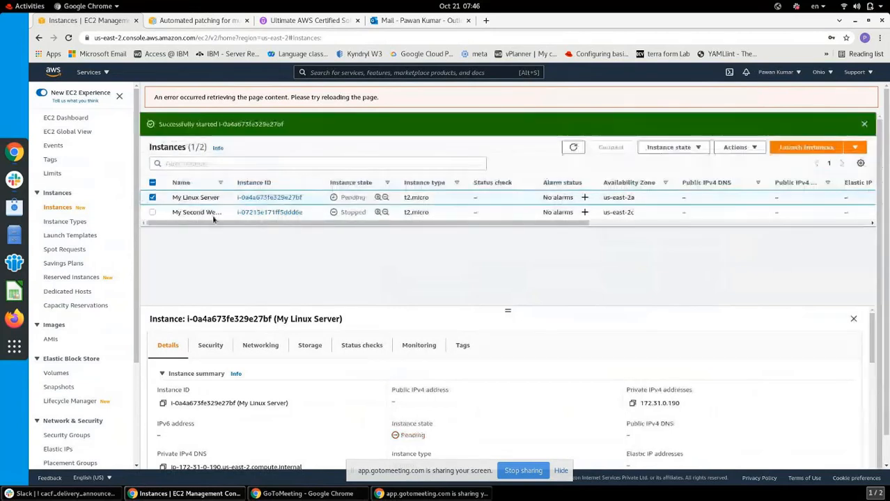
Select only My Second Web Server, start it, and dismiss the start confirmation
{"action": "left_click", "coordinate": [152, 213]}
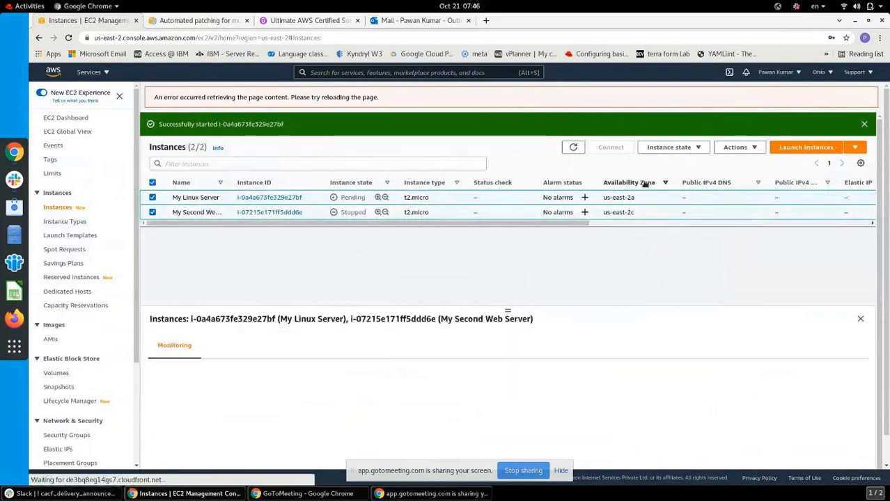
{"action": "left_click", "coordinate": [679, 147]}
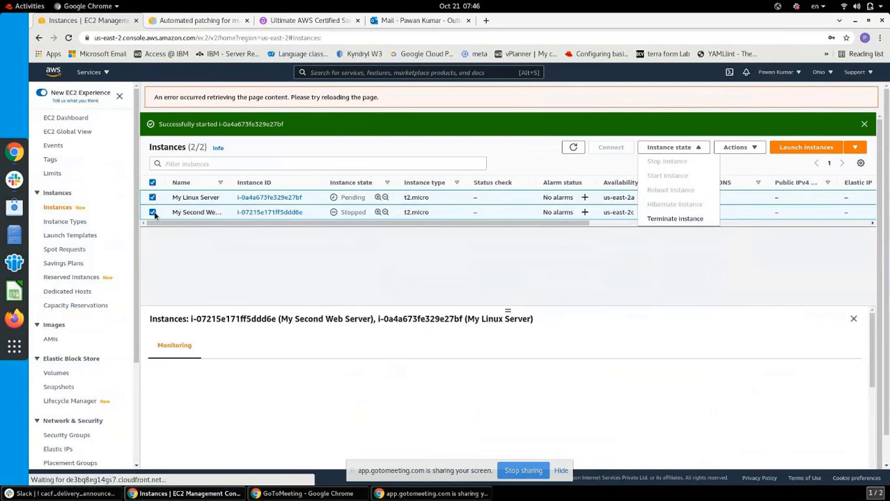
{"action": "left_click", "coordinate": [153, 213]}
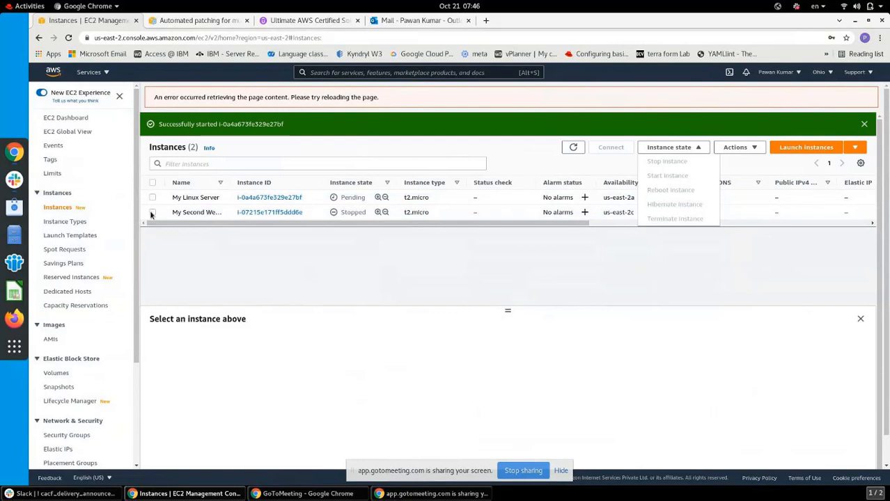
{"action": "left_click", "coordinate": [153, 213]}
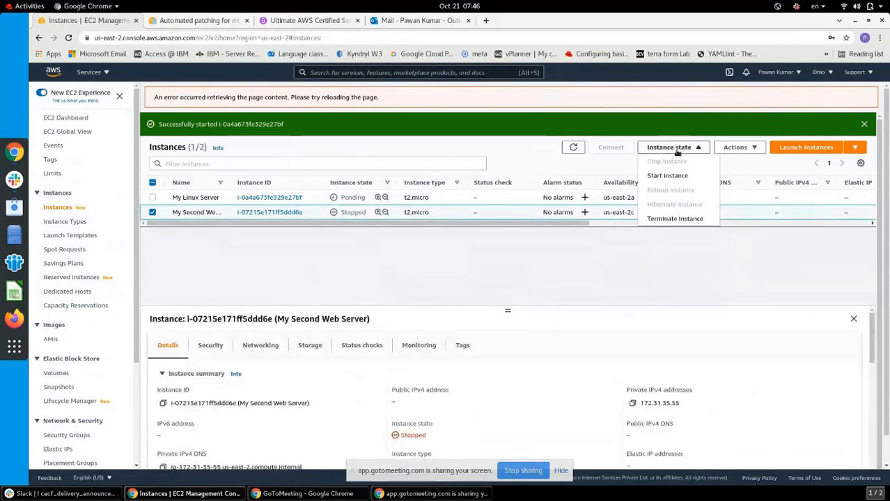
{"action": "left_click", "coordinate": [668, 176]}
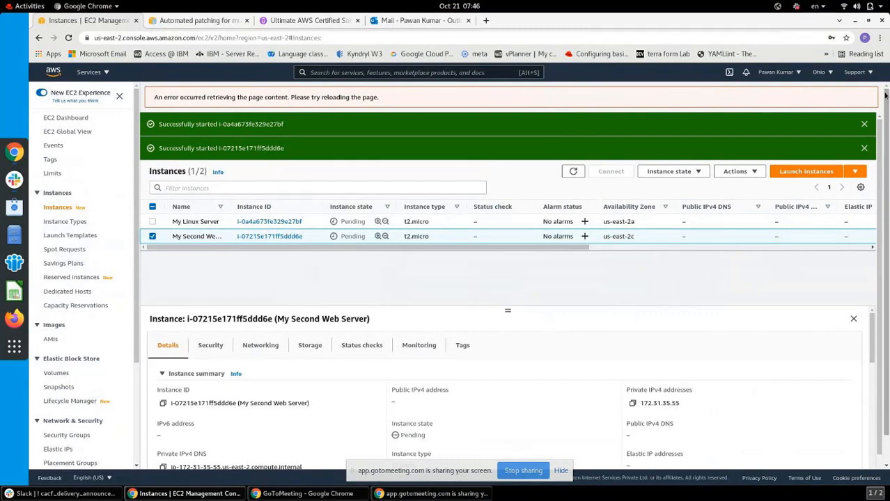
{"action": "left_click", "coordinate": [864, 124]}
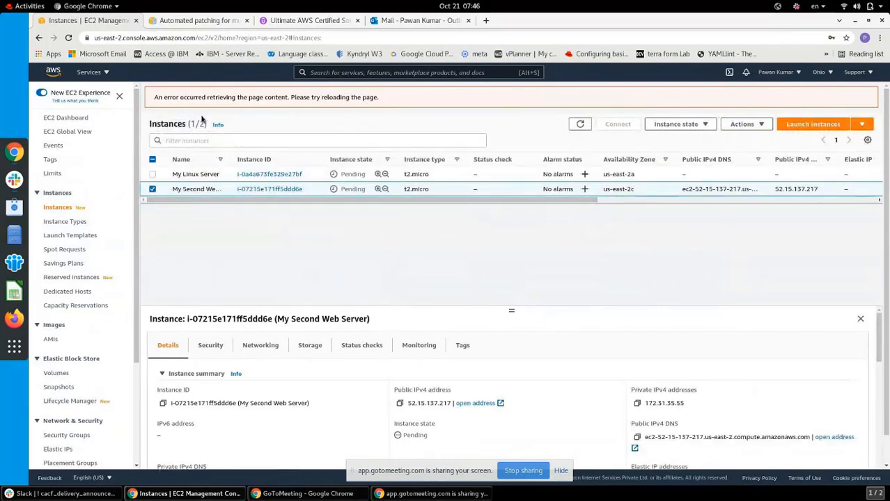
Reload the Instances page and select My Linux Server to show its details and public IPv4
{"action": "left_click", "coordinate": [68, 40]}
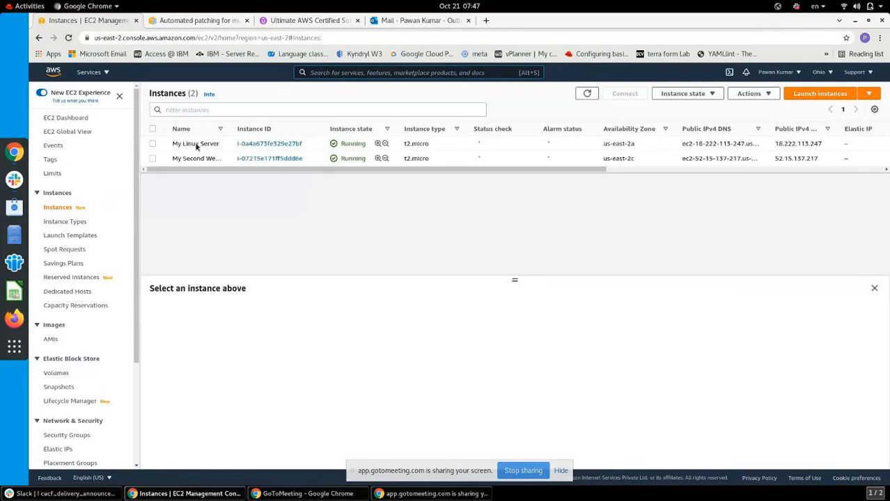
{"action": "left_click", "coordinate": [153, 144]}
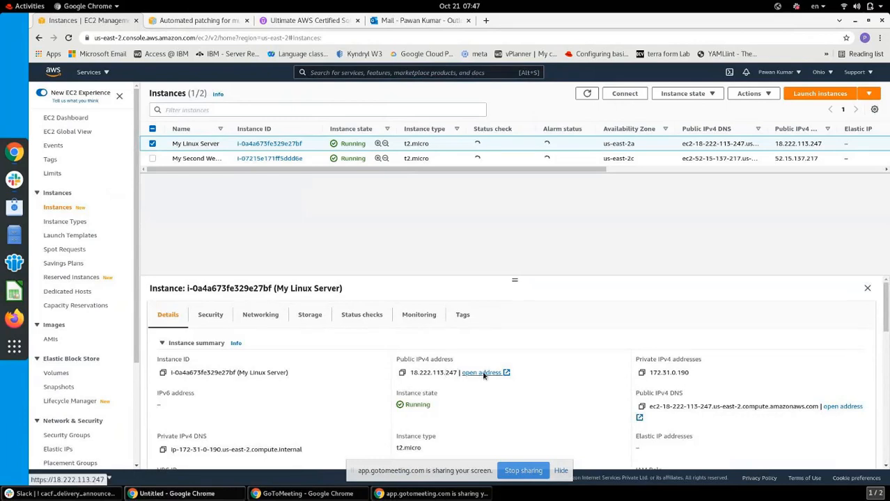
Open My Linux Server's and My Second Web Server's public IPv4 addresses in new tabs
{"action": "left_click", "coordinate": [483, 373]}
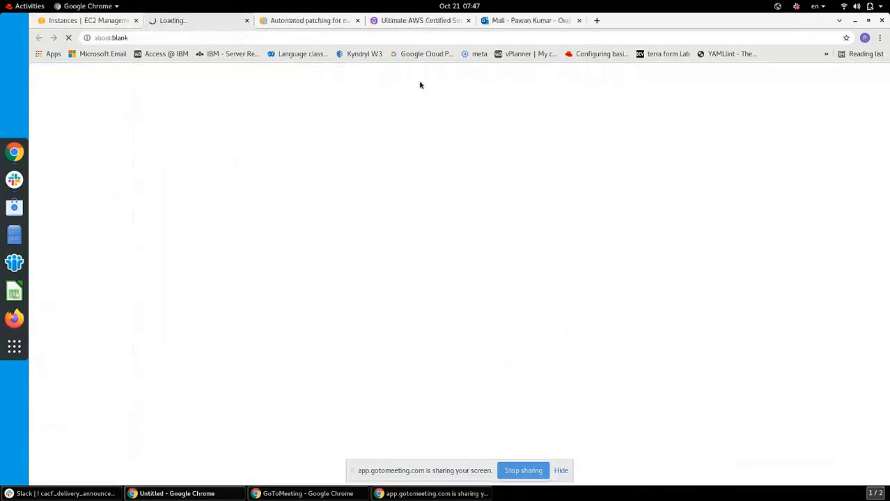
{"action": "left_click", "coordinate": [106, 23]}
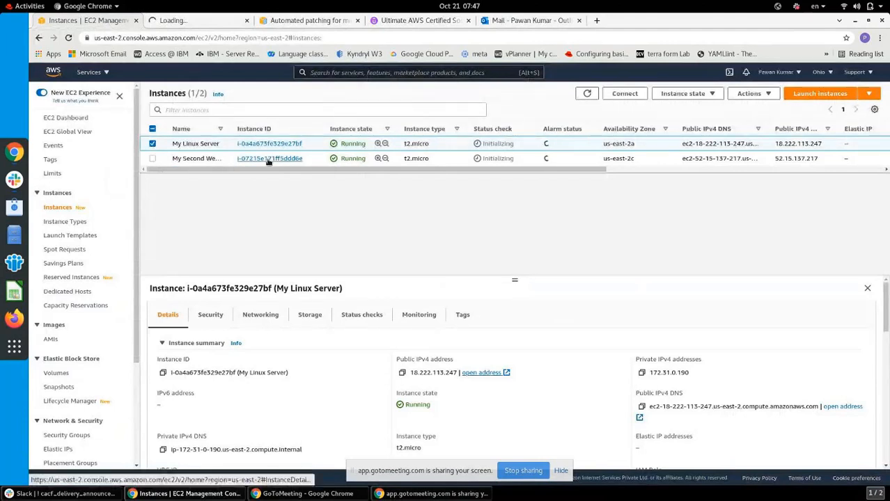
{"action": "left_click", "coordinate": [152, 143]}
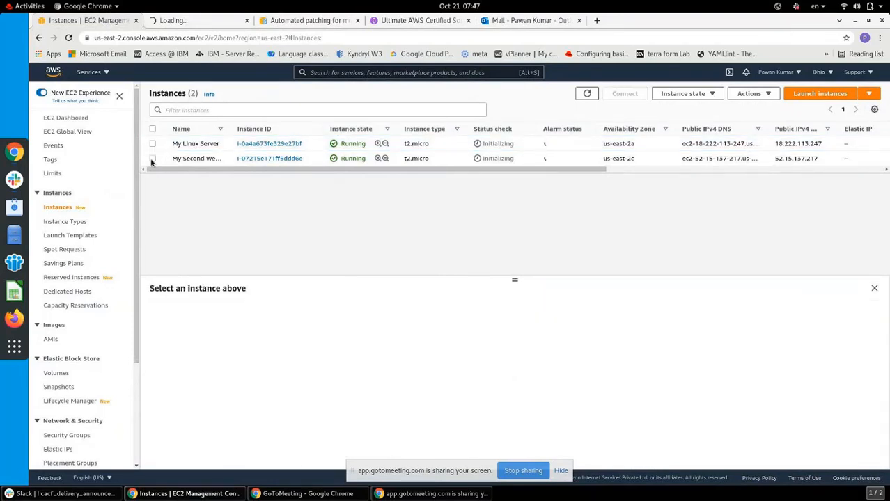
{"action": "left_click", "coordinate": [152, 159]}
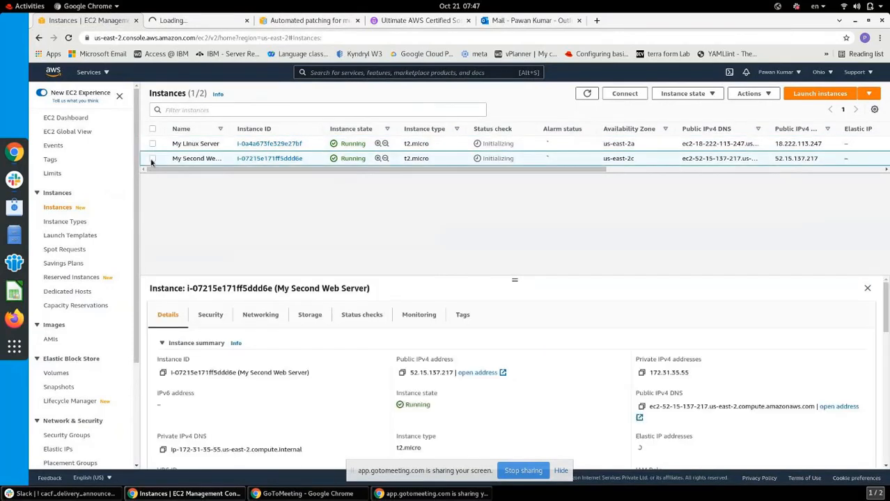
{"action": "left_click", "coordinate": [491, 373]}
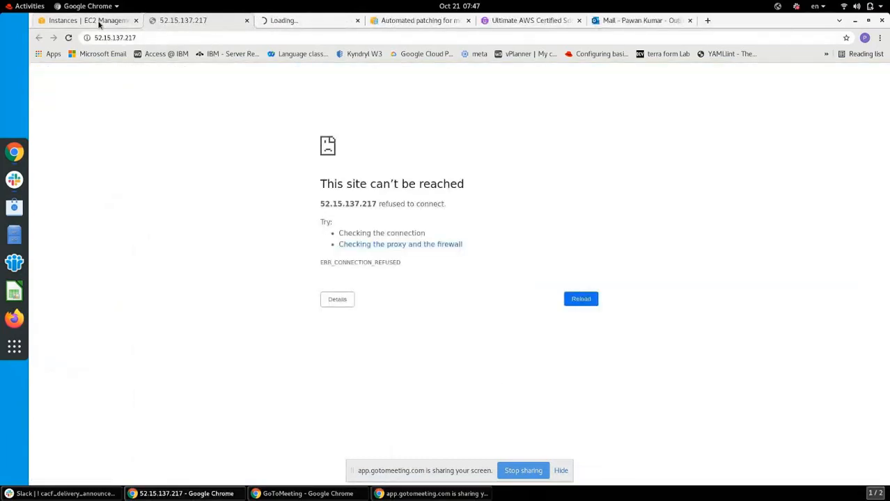
{"action": "left_click", "coordinate": [304, 20]}
{"action": "left_click", "coordinate": [114, 21]}
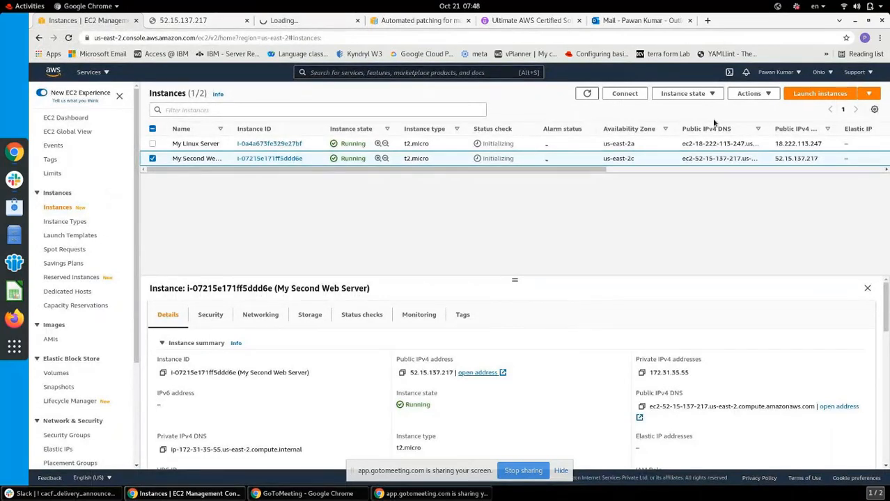
Refresh the instance list several times and drag the details divider to enlarge the list
{"action": "left_click", "coordinate": [587, 93]}
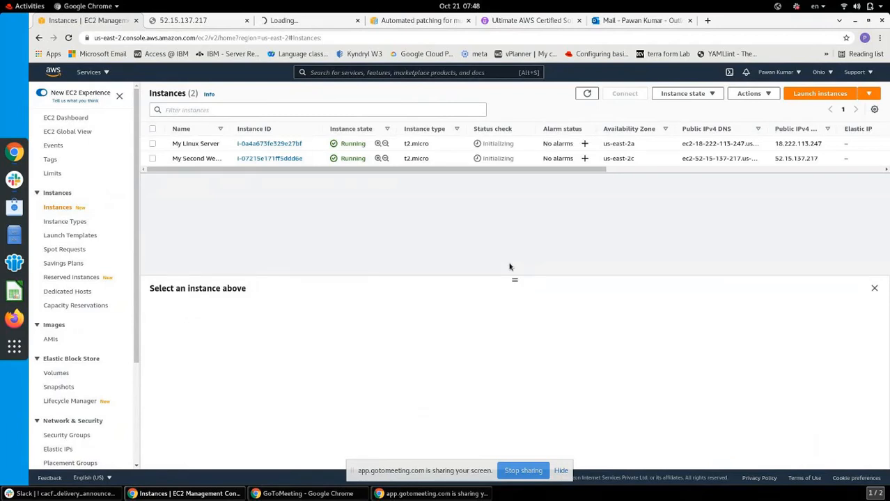
{"action": "left_click", "coordinate": [588, 94]}
{"action": "left_click", "coordinate": [587, 95]}
{"action": "left_click_drag", "start_coordinate": [515, 195], "coordinate": [515, 197]}
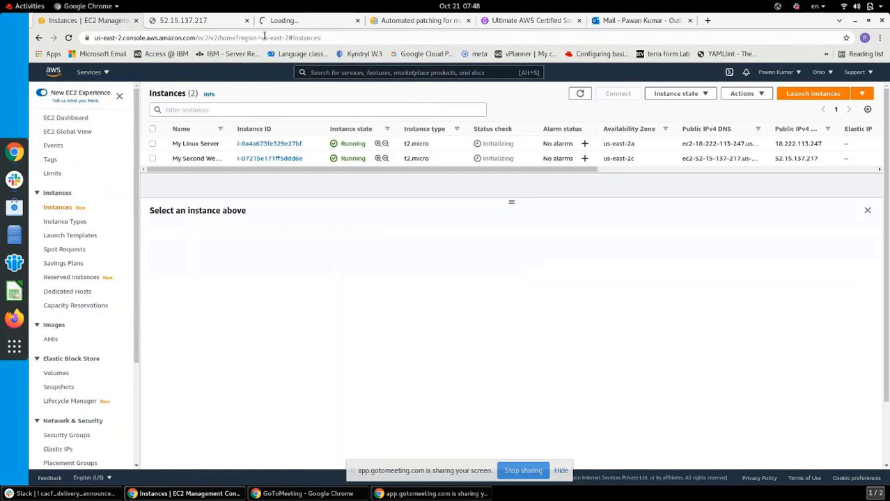
Reload the 52.15.137.217 tab and refresh the EC2 instance list
{"action": "left_click", "coordinate": [208, 20]}
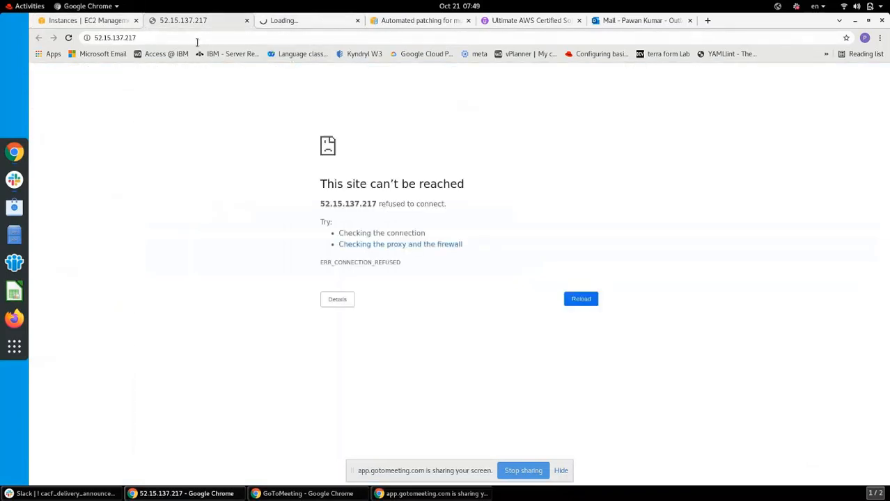
{"action": "left_click", "coordinate": [69, 39]}
{"action": "left_click", "coordinate": [304, 21]}
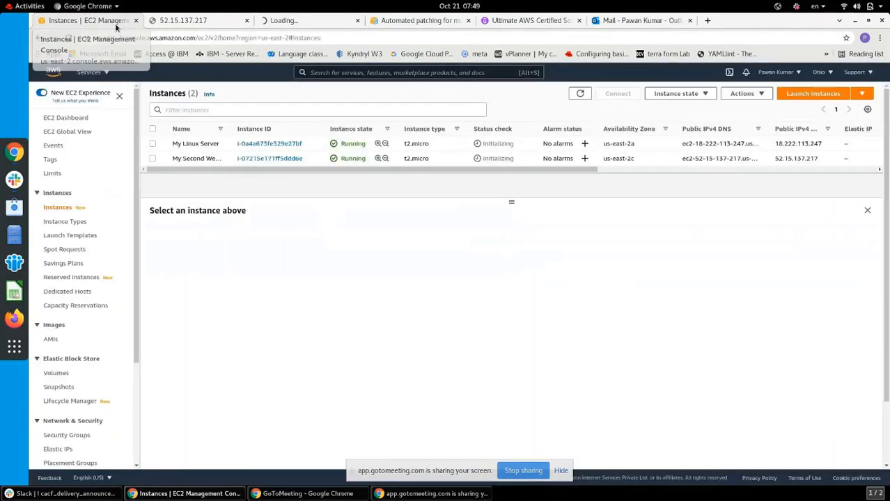
{"action": "left_click", "coordinate": [580, 93]}
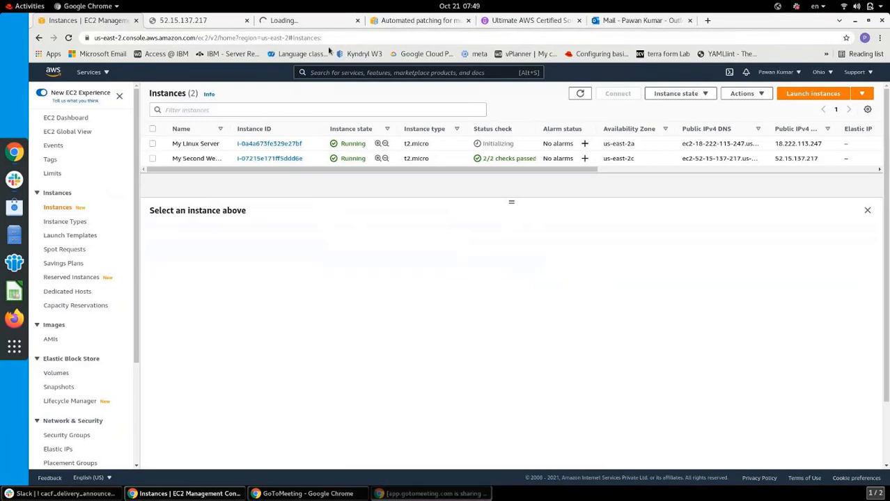
Retry 52.15.137.217 over https, then select My Second Web Server in the EC2 tab
{"action": "left_click", "coordinate": [209, 20]}
{"action": "left_click", "coordinate": [225, 41]}
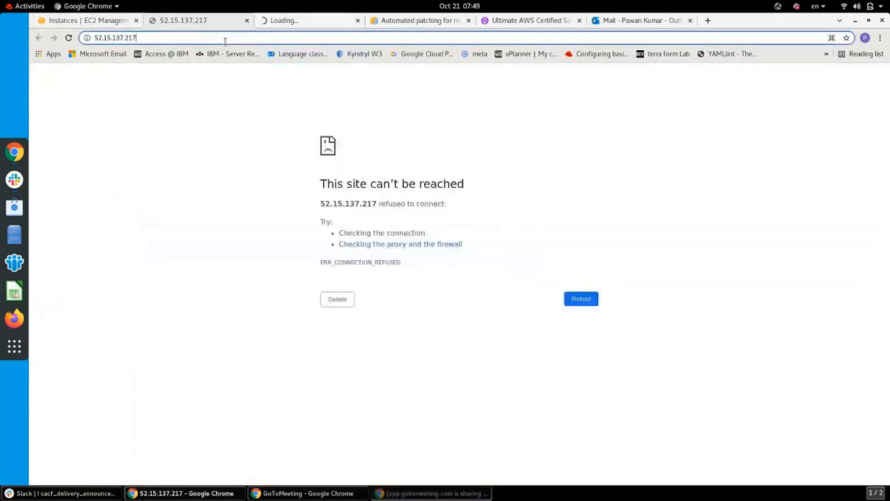
{"action": "left_click", "coordinate": [225, 42]}
{"action": "key", "text": "Return"}
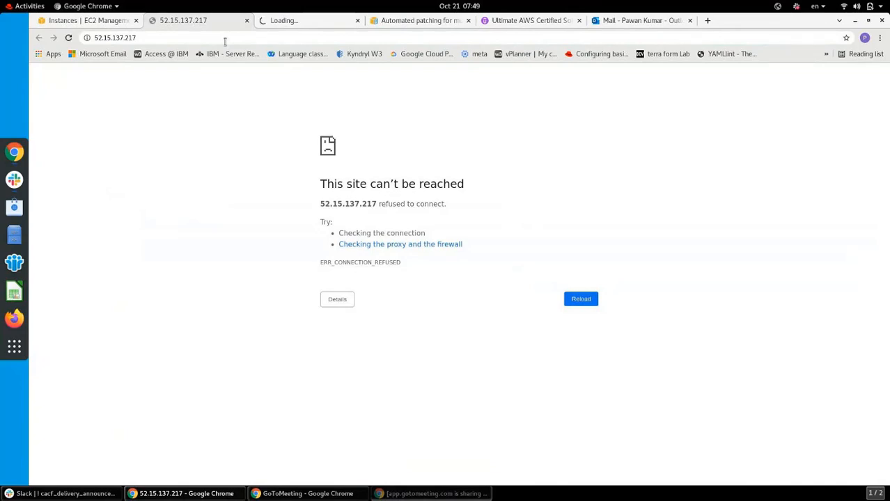
{"action": "left_click", "coordinate": [225, 38]}
{"action": "left_click", "coordinate": [225, 37]}
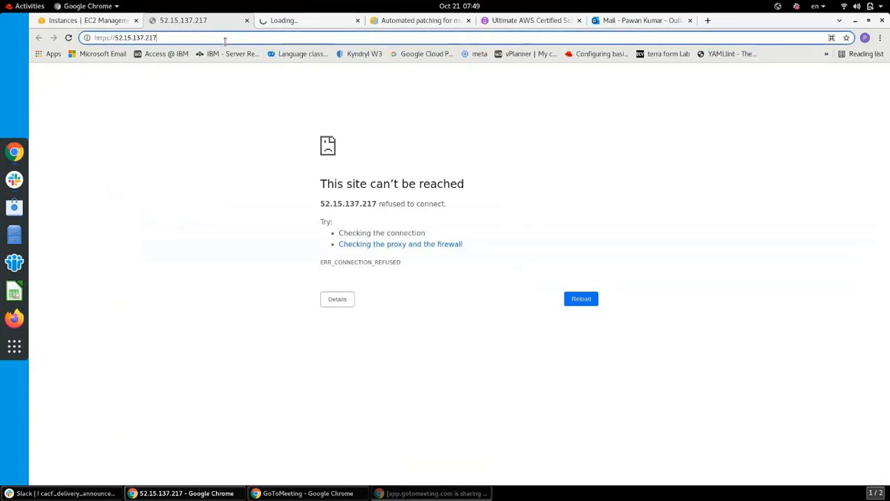
{"action": "key", "text": "Return"}
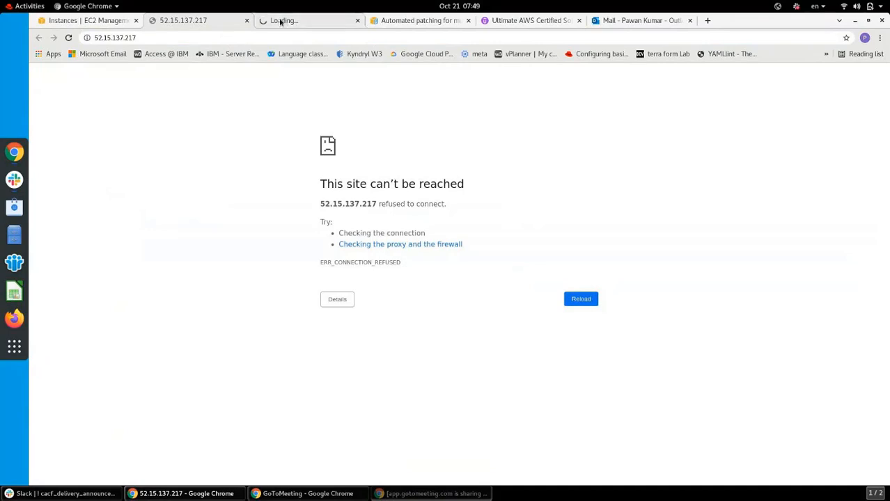
{"action": "left_click", "coordinate": [108, 21]}
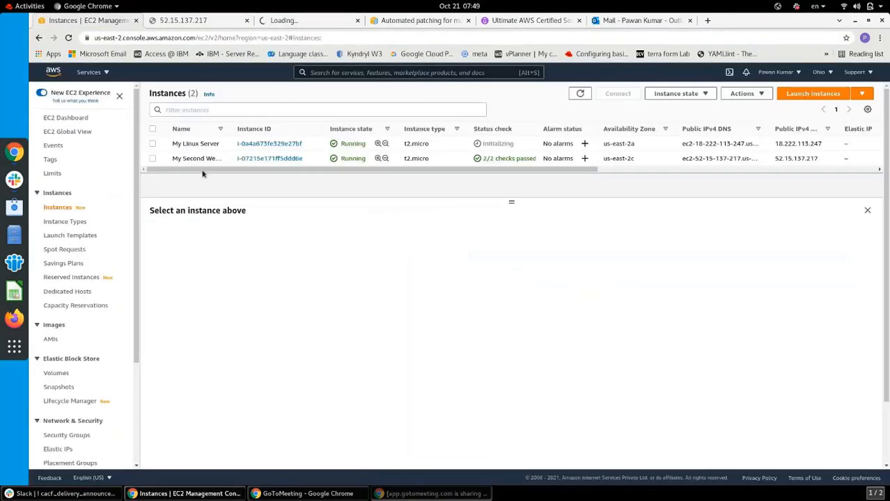
{"action": "left_click", "coordinate": [152, 159]}
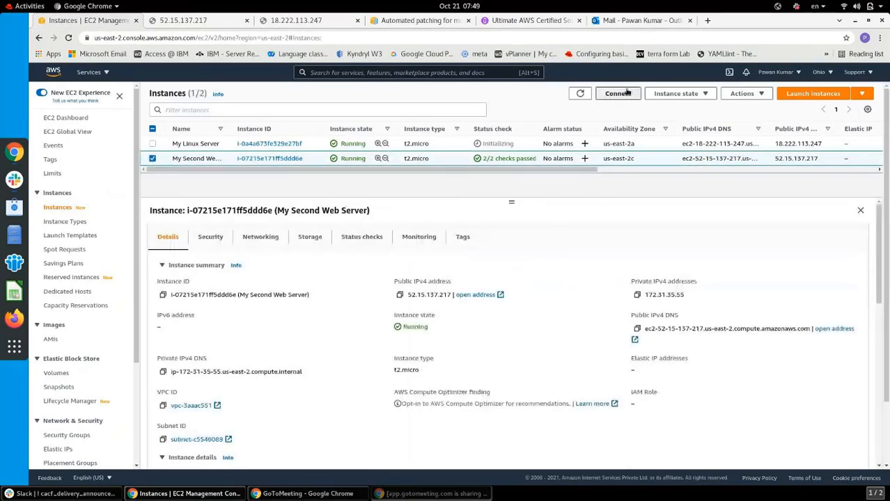
Connect to My Second Web Server through EC2 Instance Connect as user root
{"action": "left_click", "coordinate": [626, 93]}
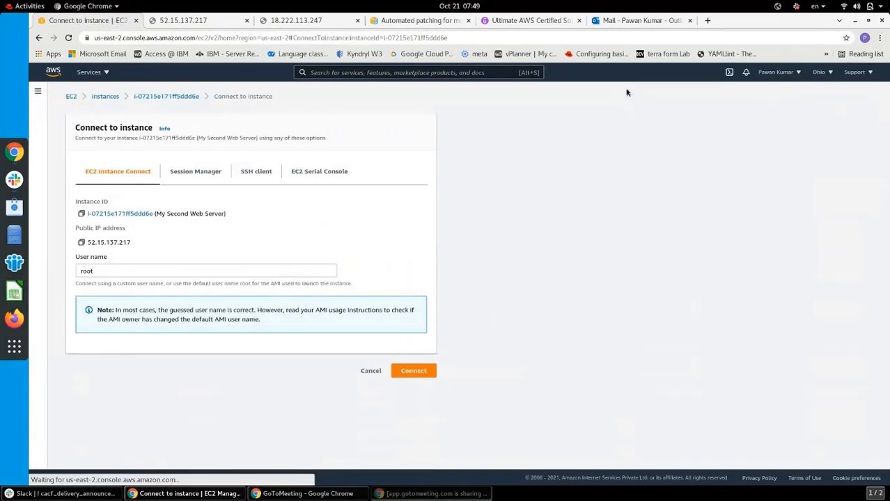
{"action": "left_click", "coordinate": [411, 370]}
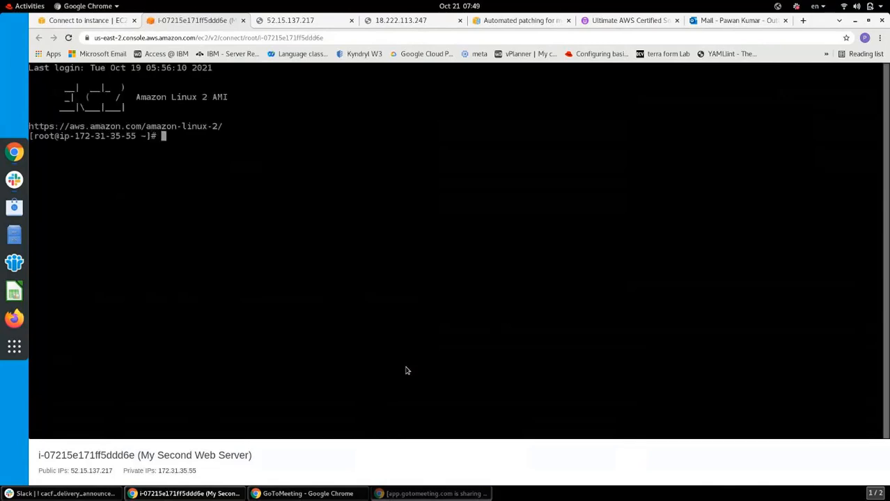
Run 'systemctl status httpd' and 'curl 52.15.137.217' to confirm the second website is served
{"action": "key", "text": "Return"}
{"action": "key", "text": "Return"}
{"action": "type", "text": "sys"}
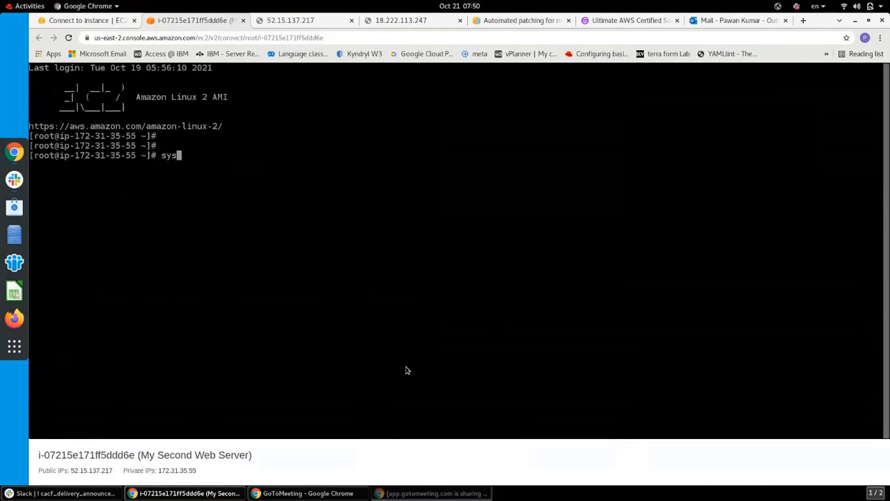
{"action": "type", "text": "temctl status"}
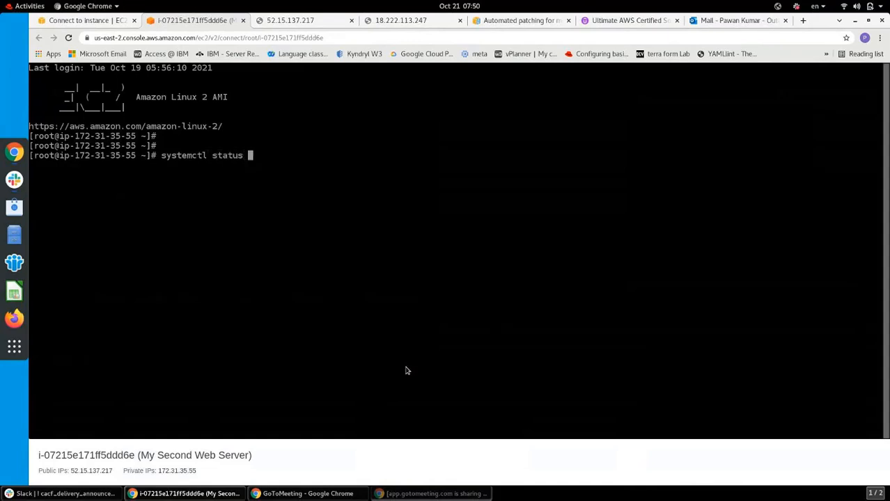
{"action": "type", "text": " httpd"}
{"action": "key", "text": "Return"}
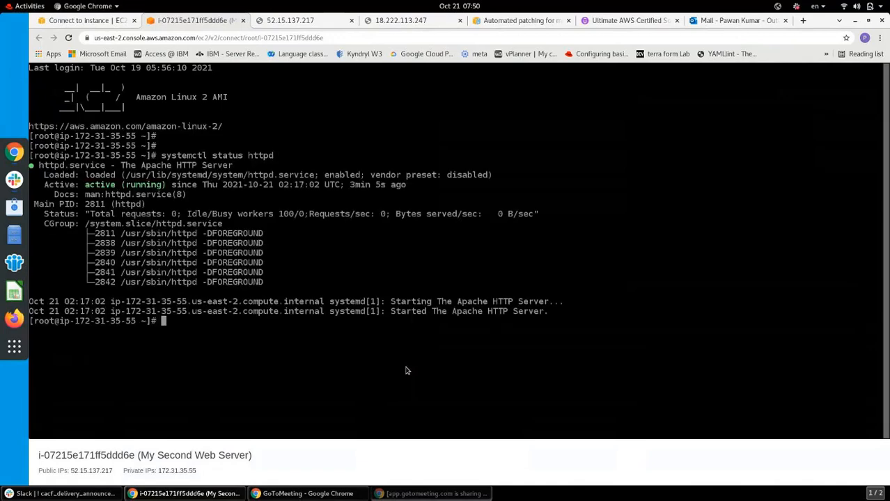
{"action": "type", "text": "curl 52.15.137.217"}
{"action": "key", "text": "Return"}
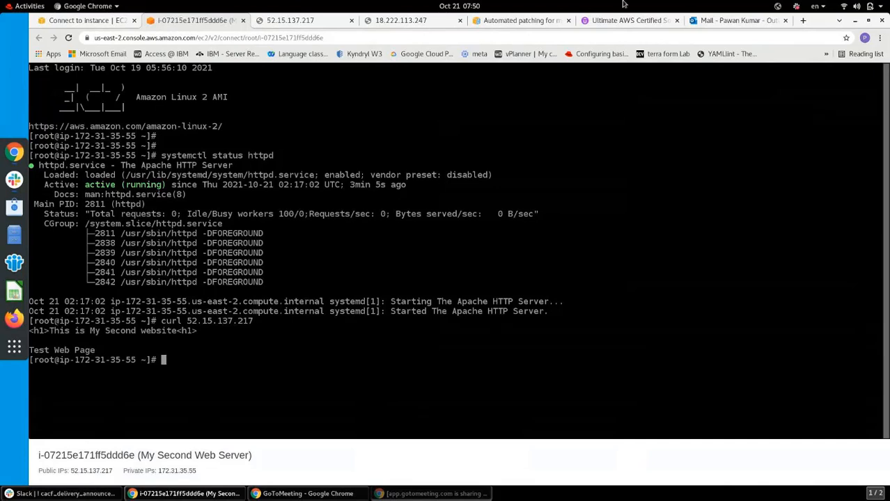
Load 52.15.137.217 over plain http instead of https
{"action": "left_click", "coordinate": [288, 21]}
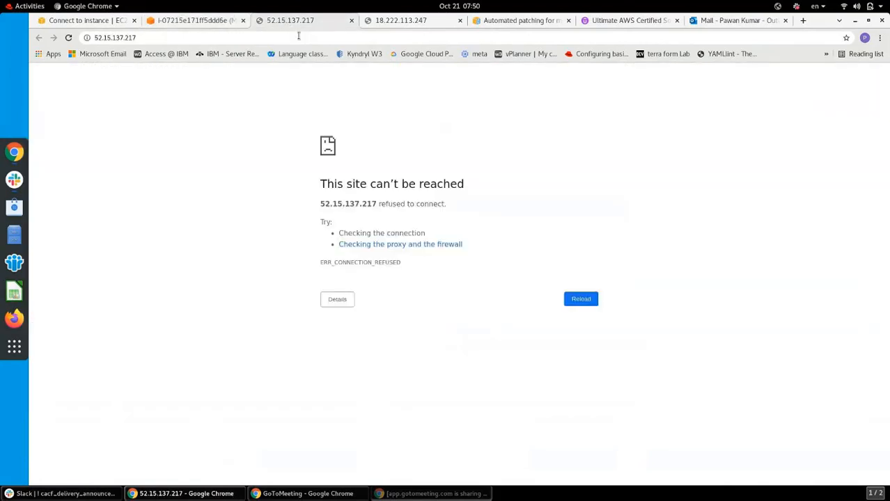
{"action": "left_click", "coordinate": [215, 39]}
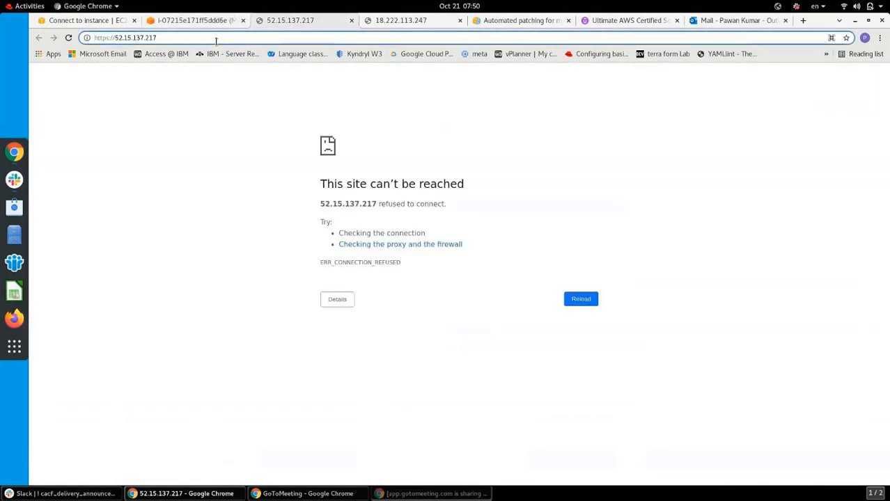
{"action": "key", "text": "Return"}
{"action": "left_click", "coordinate": [216, 40]}
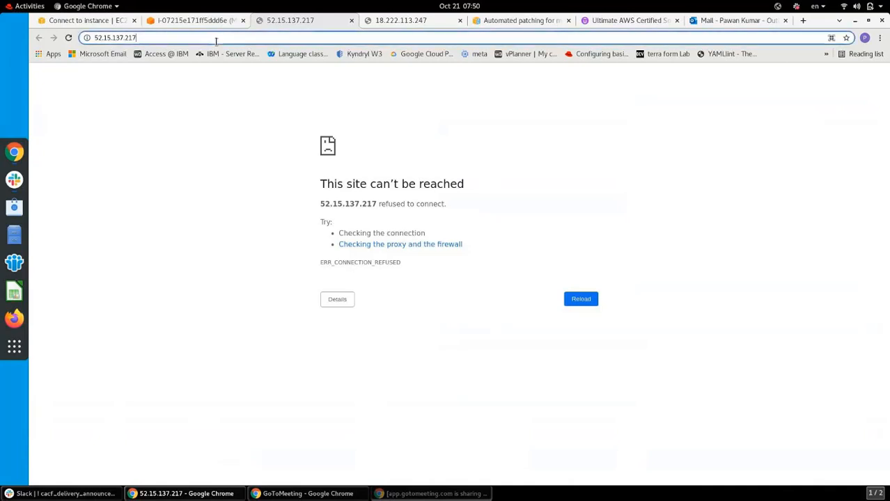
{"action": "left_click", "coordinate": [86, 37]}
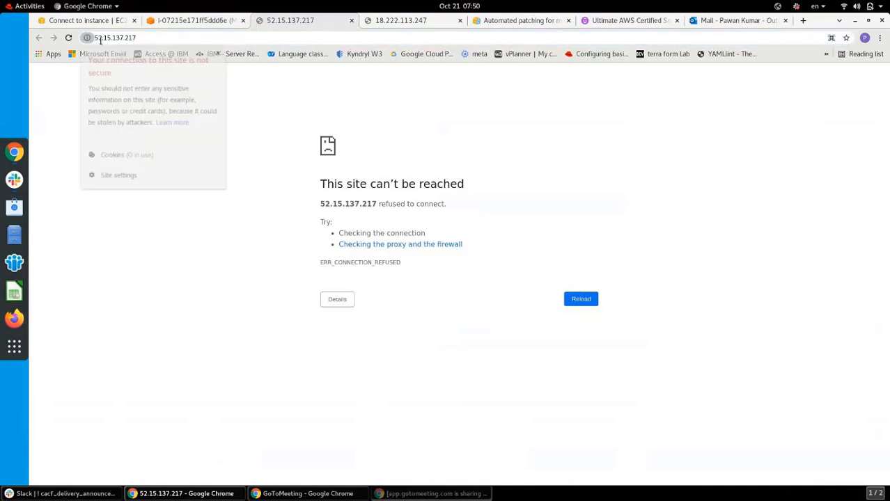
{"action": "left_click", "coordinate": [95, 38]}
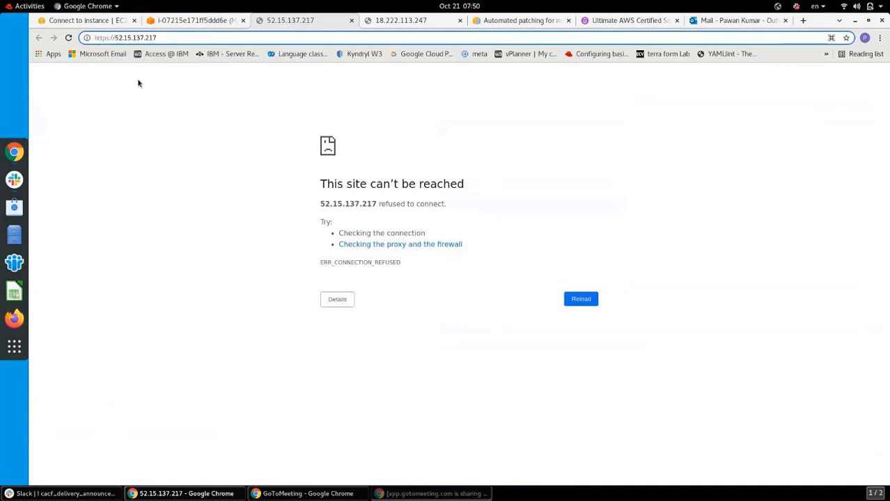
{"action": "key", "text": "BackSpace"}
{"action": "key", "text": "Return"}
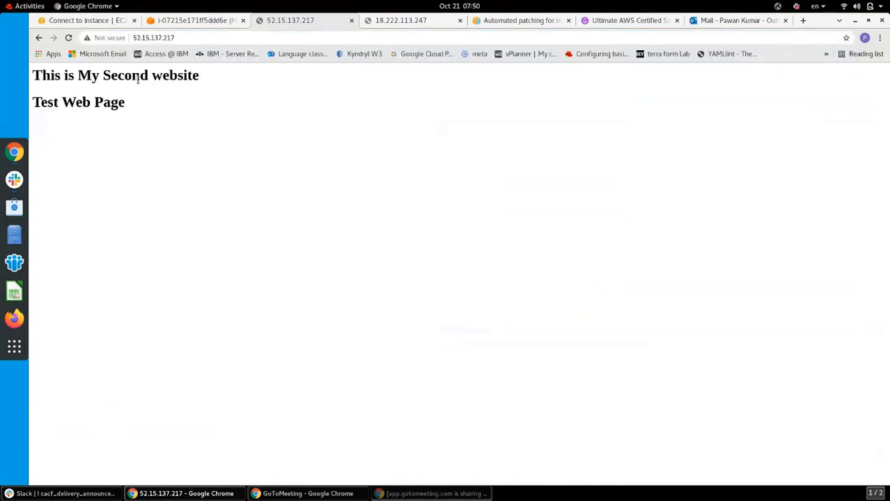
Change 18.222.113.247 from https to http and reload it
{"action": "left_click", "coordinate": [401, 22]}
{"action": "left_click", "coordinate": [101, 37]}
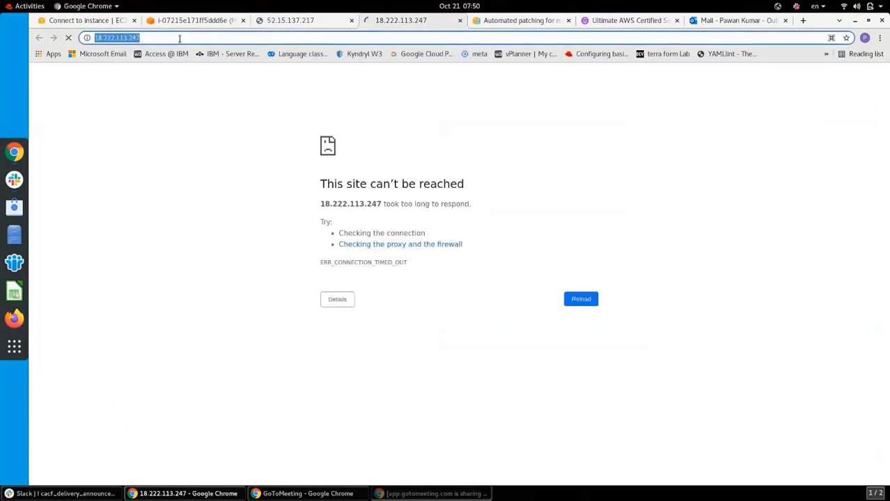
{"action": "left_click", "coordinate": [87, 38]}
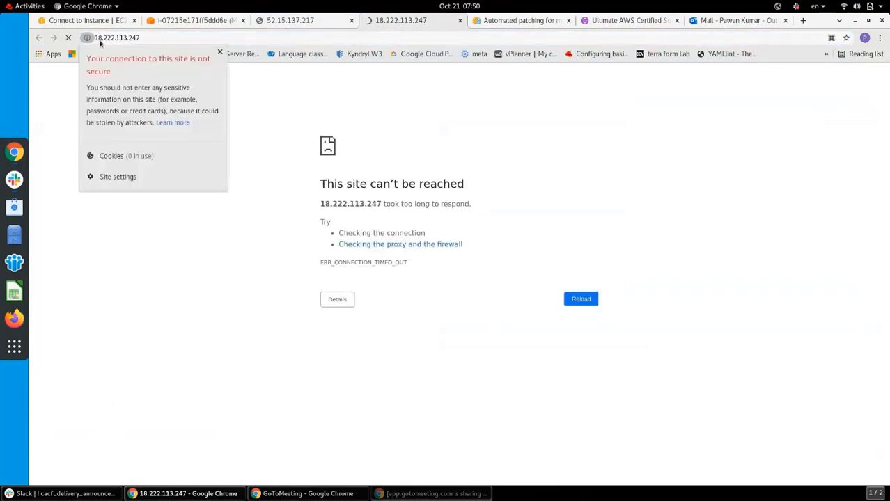
{"action": "left_click", "coordinate": [99, 41]}
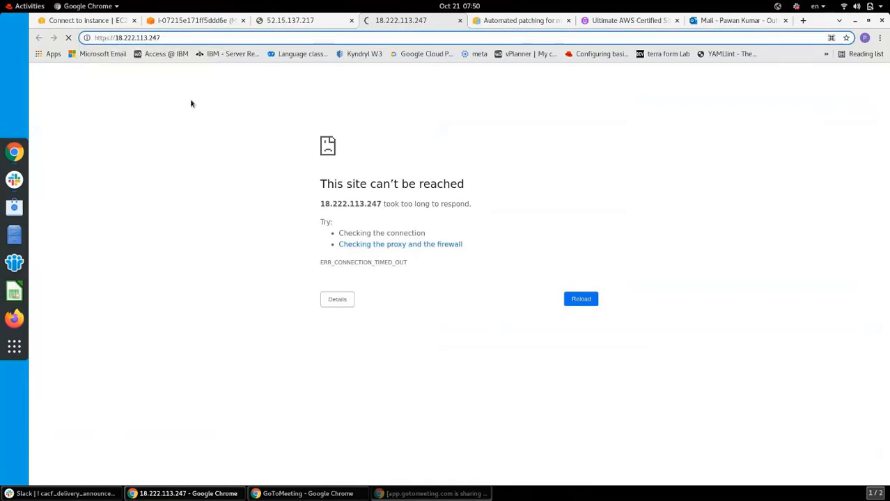
{"action": "key", "text": "BackSpace"}
{"action": "key", "text": "Return"}
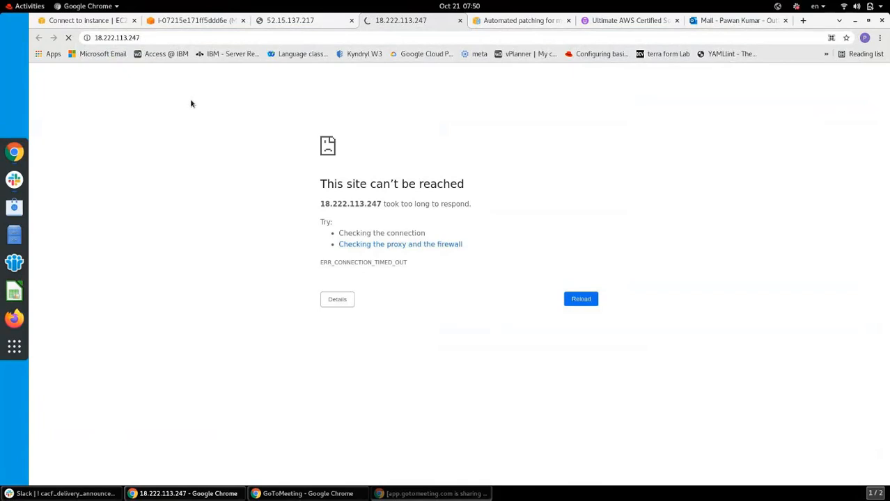
Go to the EC2 Dashboard, rechecking the second website page and the 18.222.113.247 tab
{"action": "left_click", "coordinate": [108, 20]}
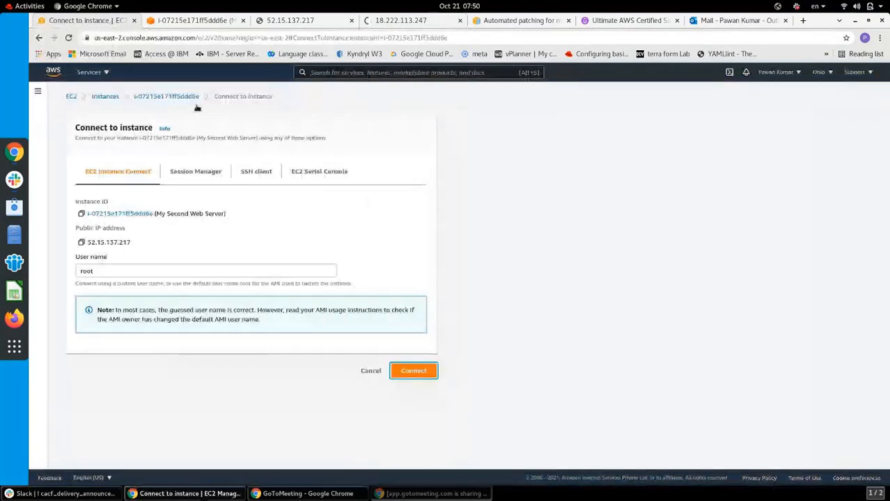
{"action": "left_click", "coordinate": [71, 97]}
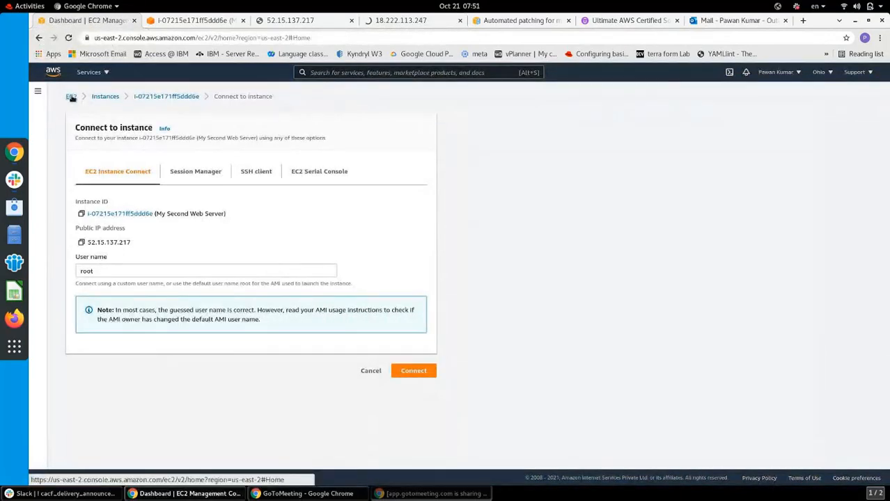
{"action": "left_click", "coordinate": [308, 20]}
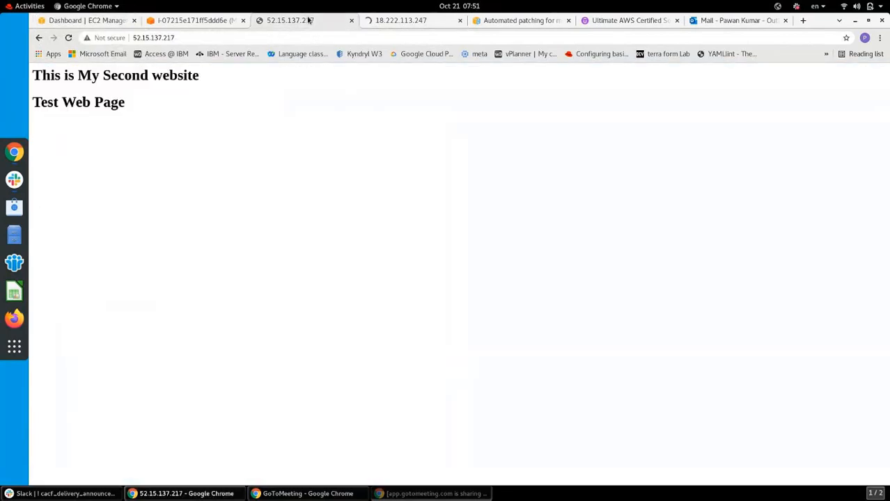
{"action": "left_click_drag", "start_coordinate": [128, 103], "coordinate": [60, 77]}
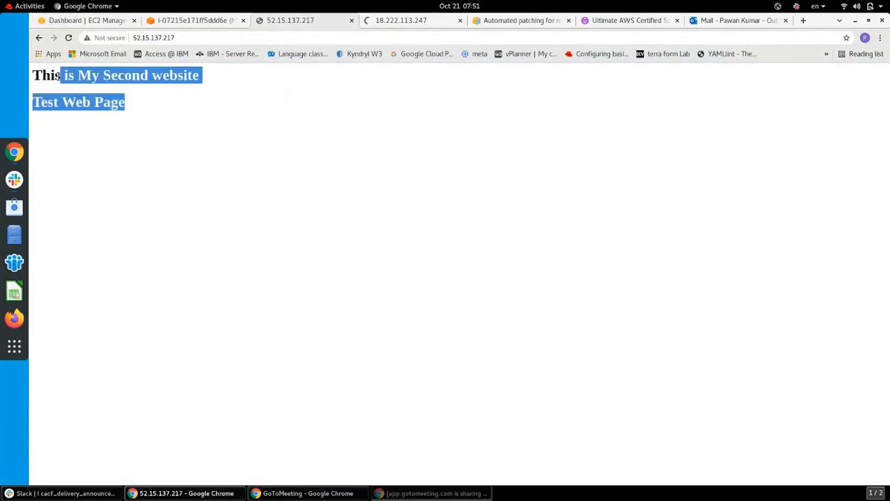
{"action": "left_click", "coordinate": [397, 22]}
{"action": "left_click", "coordinate": [104, 21]}
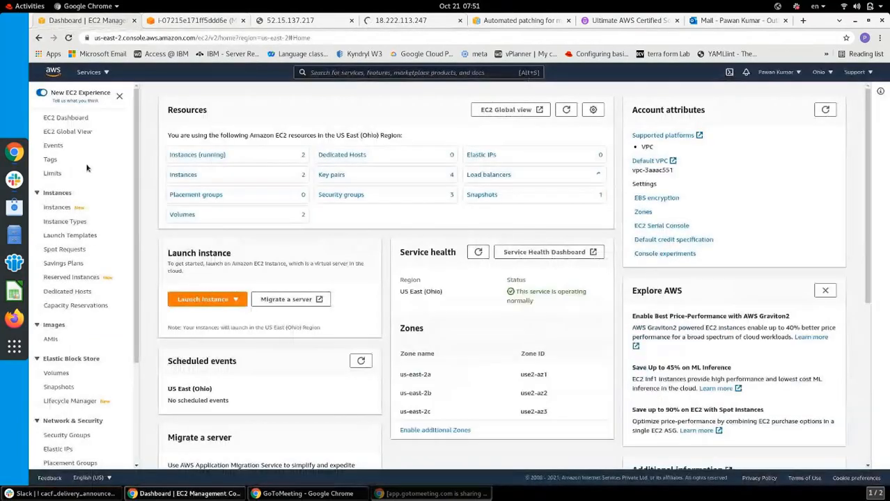
Open Instances, select My Linux Server, and view its Initializing status checks
{"action": "left_click", "coordinate": [58, 207]}
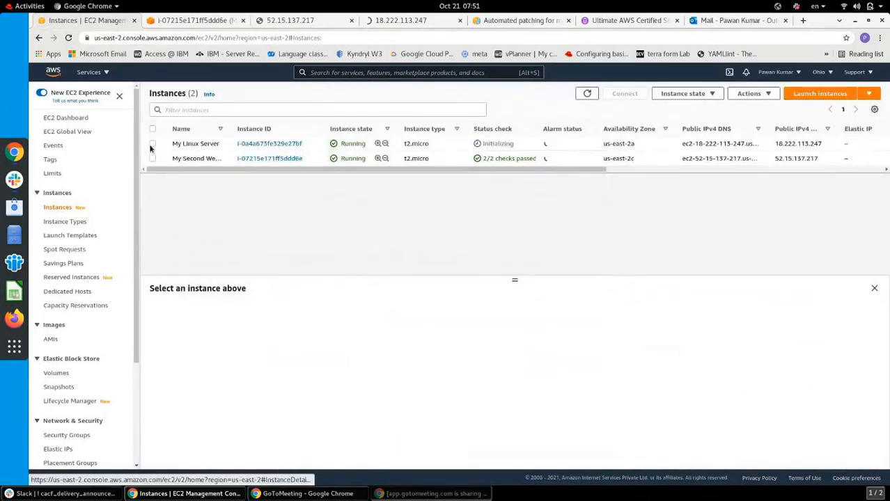
{"action": "left_click", "coordinate": [478, 138]}
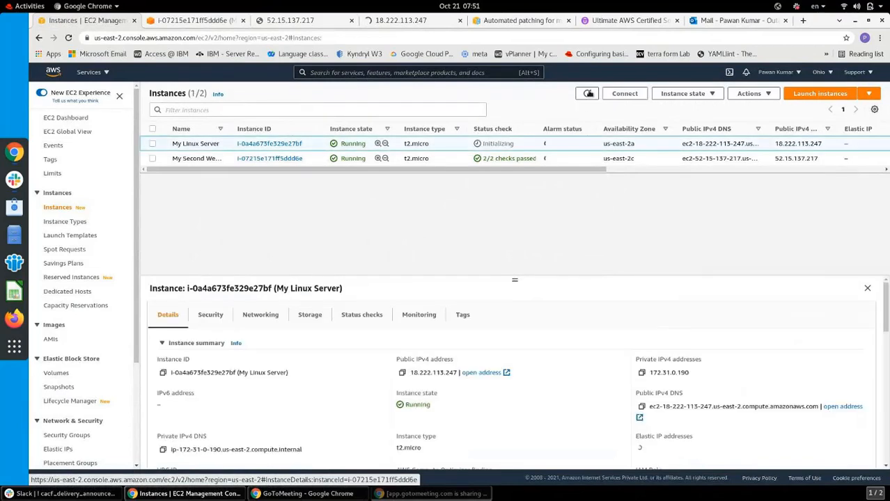
{"action": "left_click", "coordinate": [589, 93]}
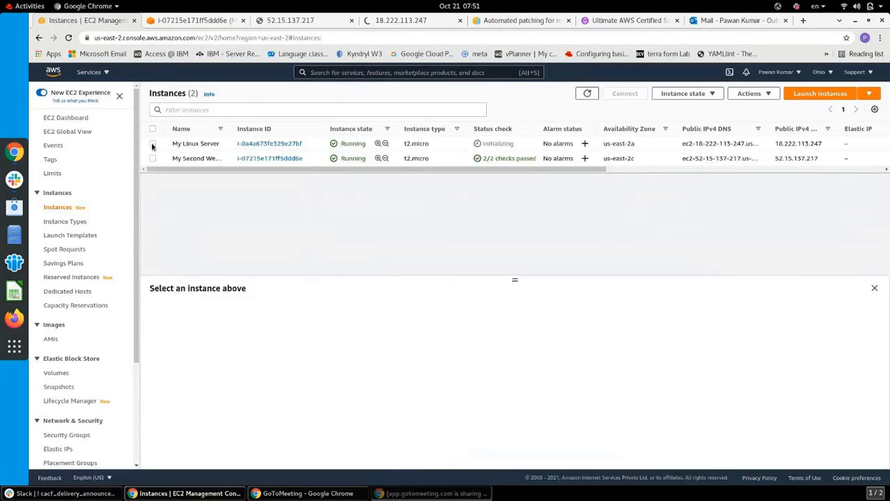
{"action": "left_click", "coordinate": [152, 145]}
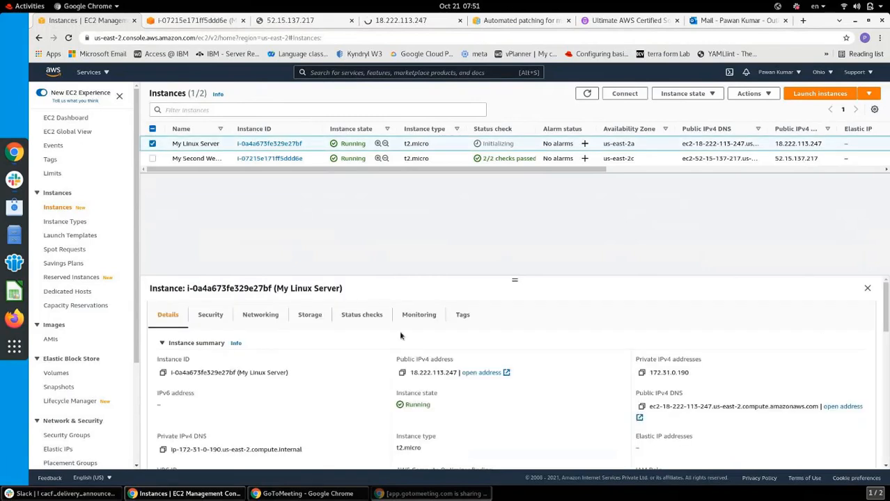
{"action": "left_click", "coordinate": [363, 315]}
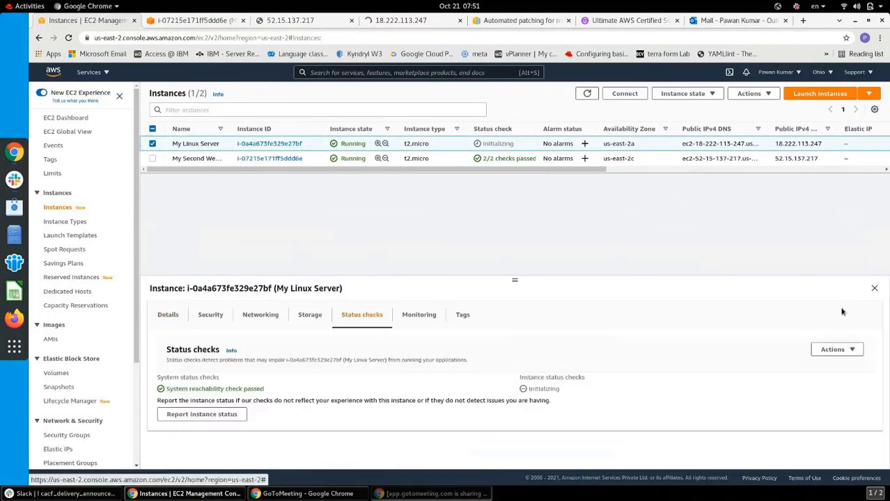
{"action": "double_click", "coordinate": [543, 389]}
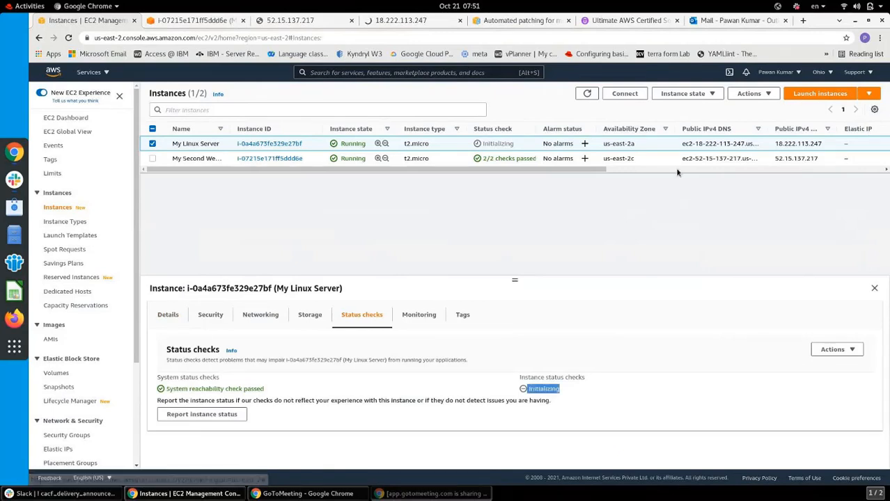
Refresh the list again, check whether 18.222.113.247 responds, and reselect My Linux Server
{"action": "left_click", "coordinate": [588, 93]}
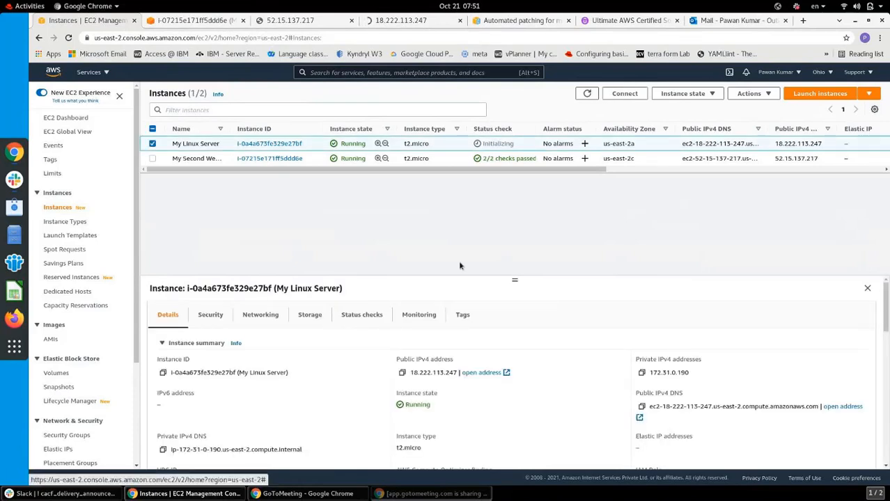
{"action": "left_click", "coordinate": [587, 93]}
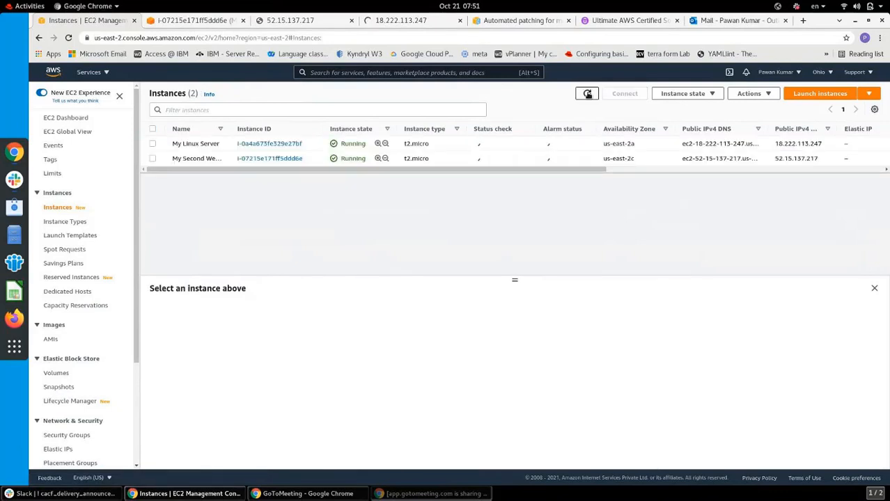
{"action": "left_click", "coordinate": [401, 21]}
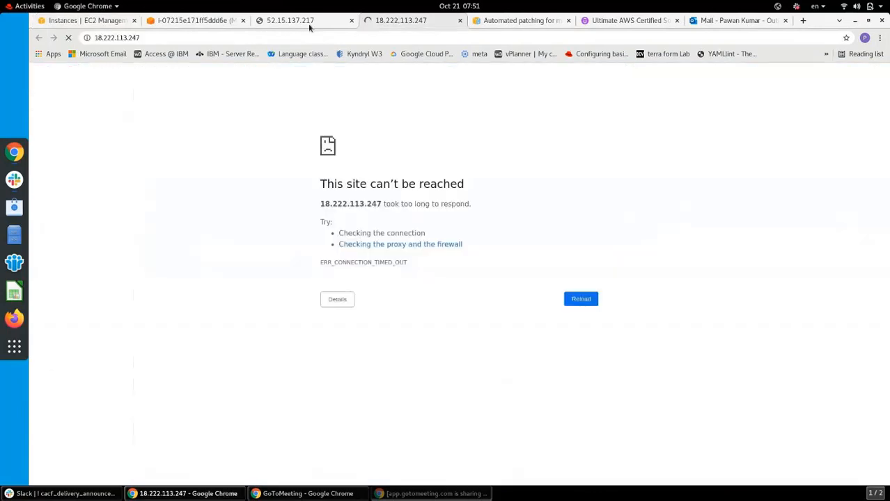
{"action": "left_click", "coordinate": [92, 21]}
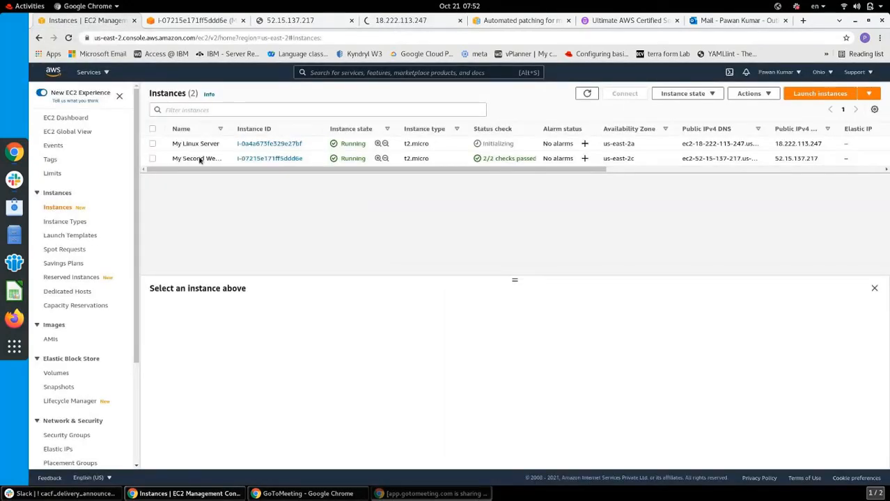
{"action": "left_click", "coordinate": [153, 144]}
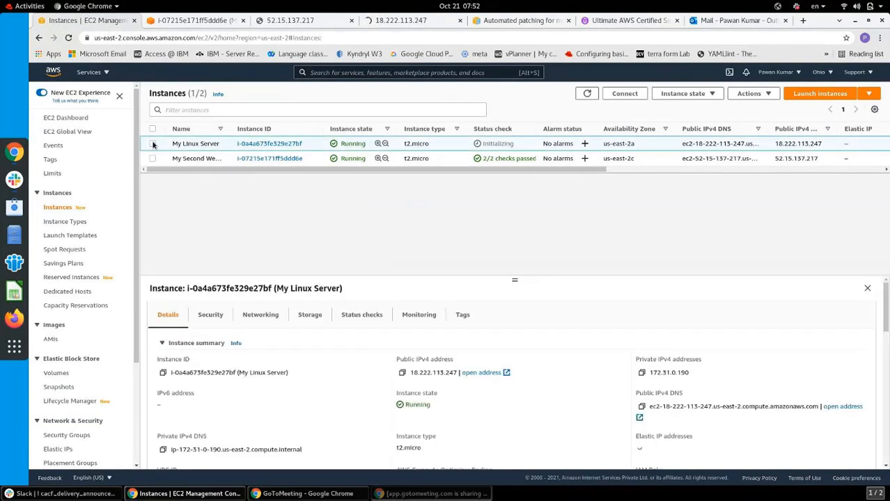
Copy the example ssh command from My Linux Server's SSH client connection instructions
{"action": "left_click", "coordinate": [622, 94]}
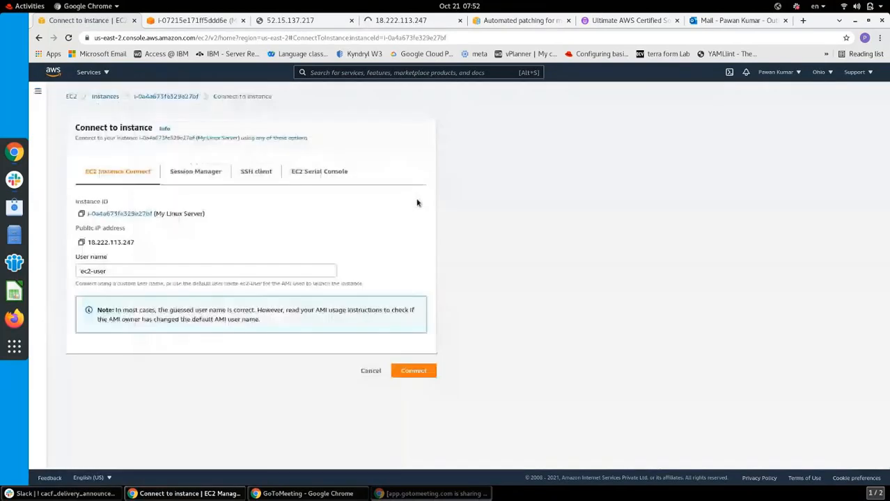
{"action": "left_click", "coordinate": [413, 371]}
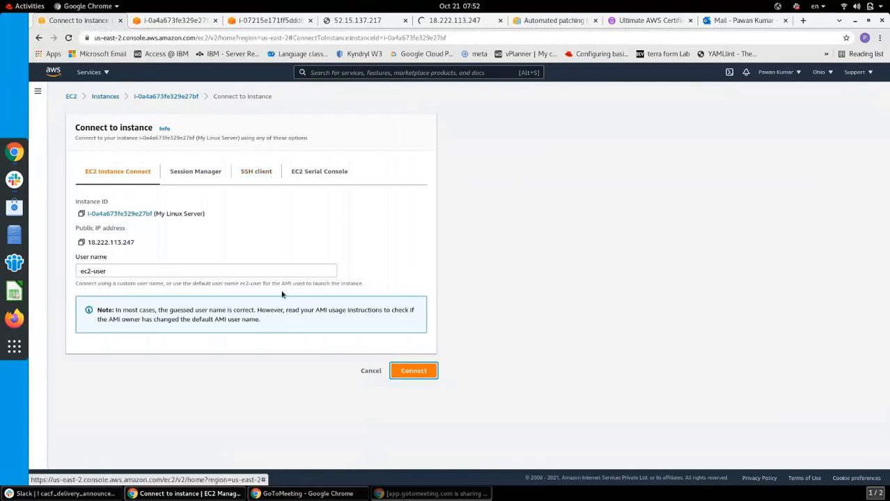
{"action": "left_click", "coordinate": [254, 174]}
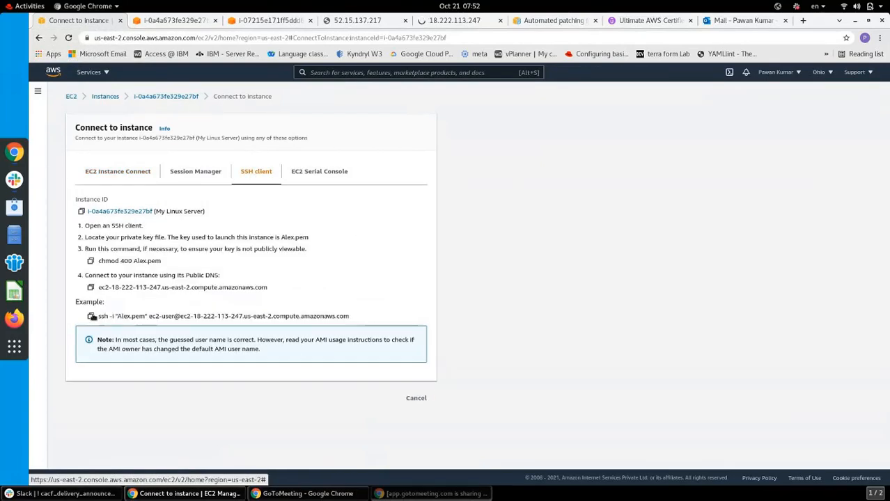
{"action": "left_click", "coordinate": [91, 316]}
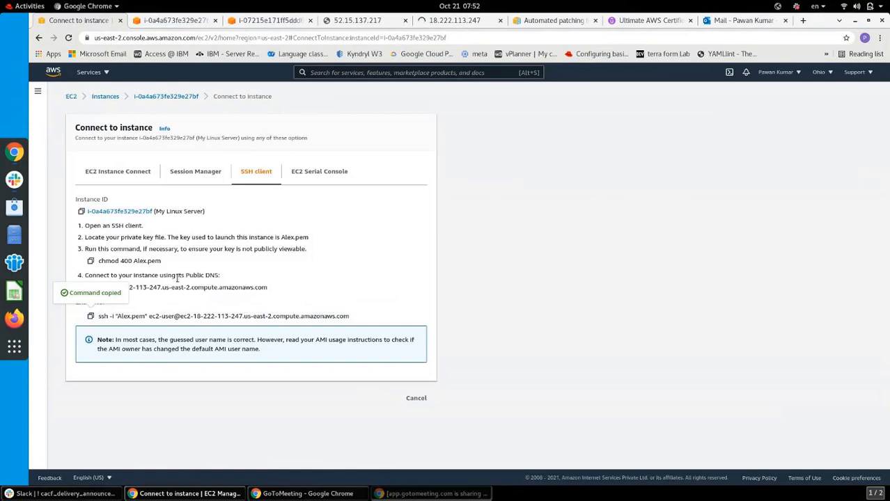
{"action": "left_click", "coordinate": [16, 347]}
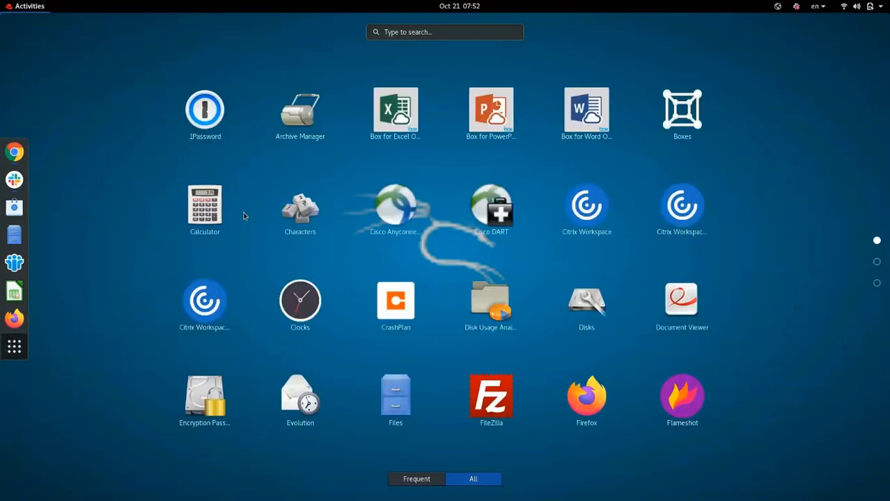
Find the Terminal app by searching 'termi' and launch it
{"action": "left_click", "coordinate": [423, 32]}
{"action": "type", "text": "te"}
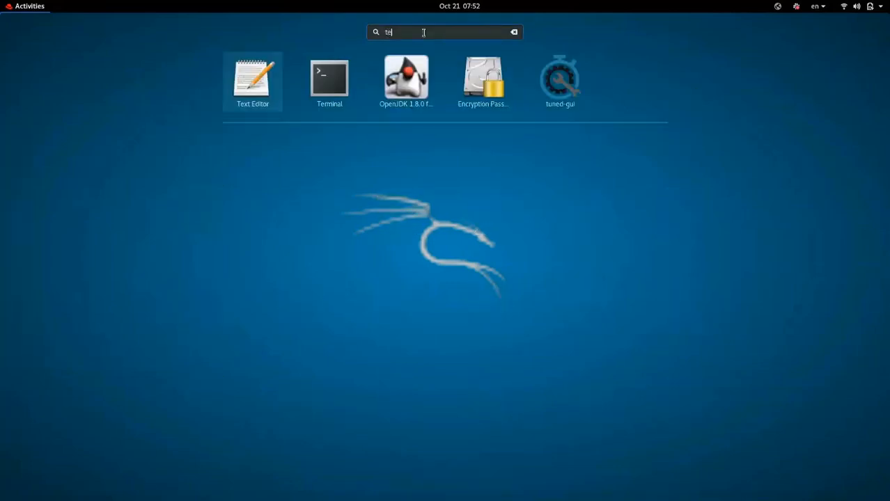
{"action": "type", "text": "rmi"}
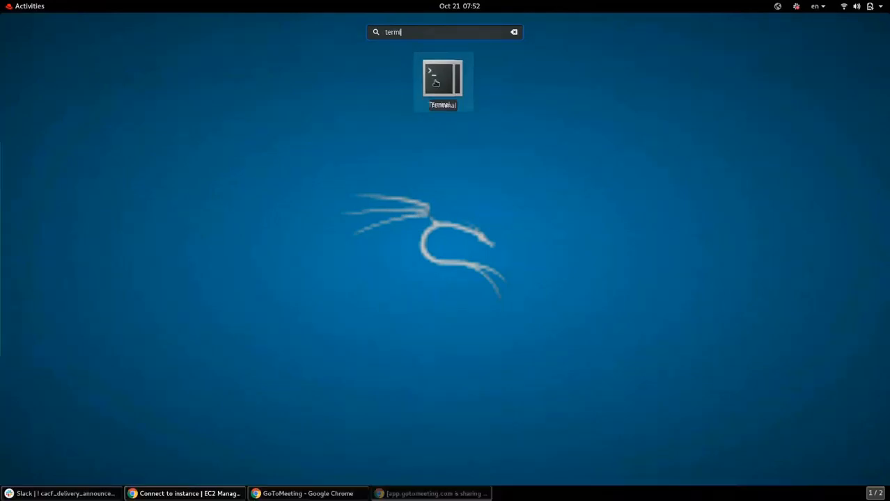
{"action": "left_click", "coordinate": [436, 83]}
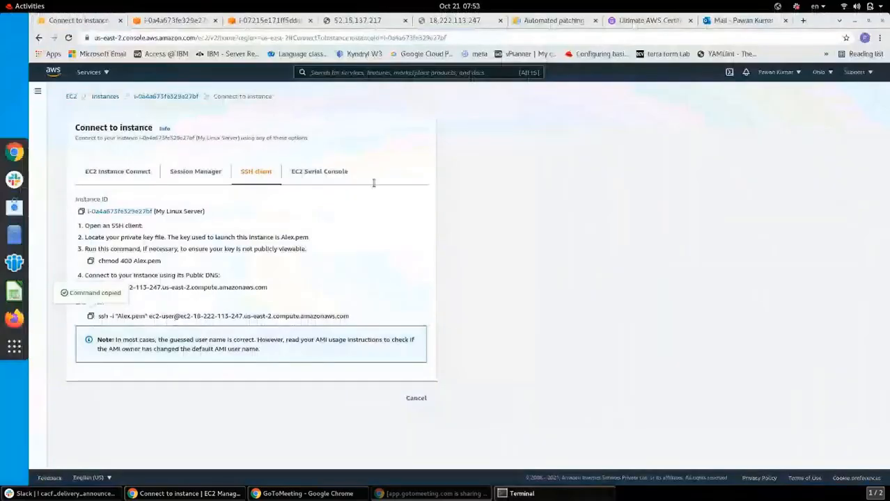
Open a root shell with sudo -i and print the current folder with pwd
{"action": "type", "text": "sudo -"}
{"action": "key", "text": "Return"}
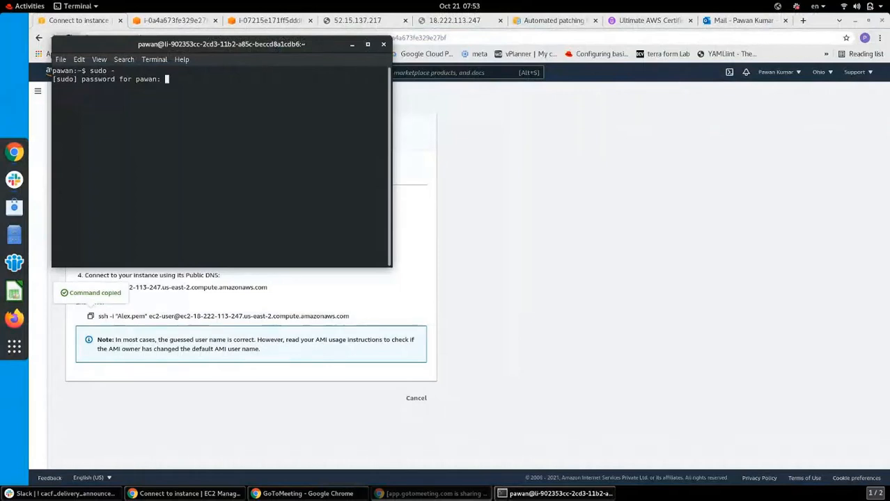
{"action": "key", "text": "Return"}
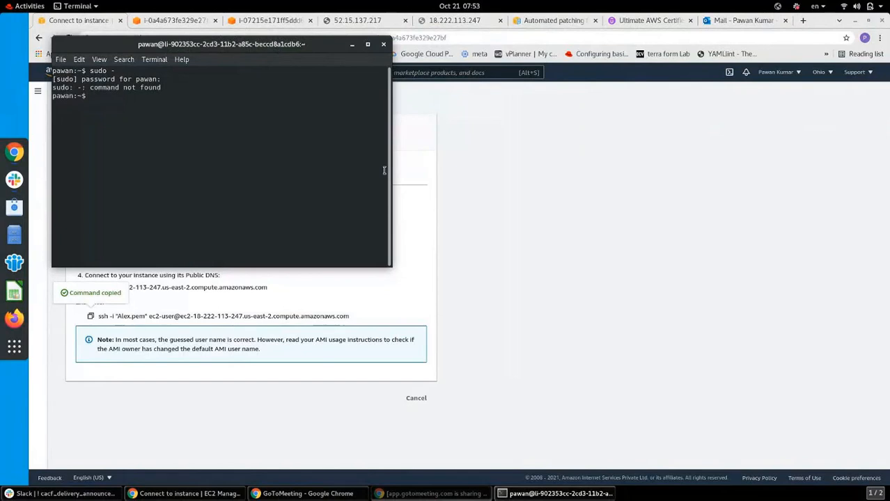
{"action": "type", "text": "sudo -i"}
{"action": "key", "text": "Return"}
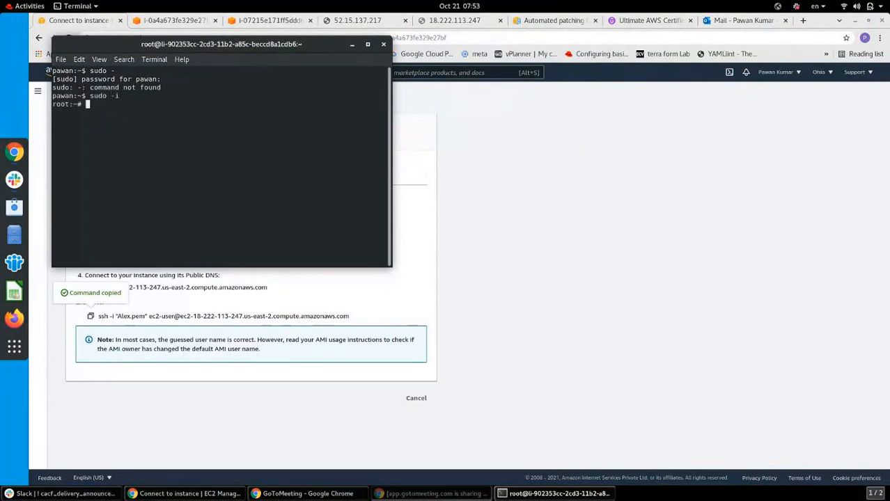
{"action": "type", "text": "cd"}
{"action": "key", "text": "BackSpace"}
{"action": "key", "text": "BackSpace"}
{"action": "type", "text": "pwd"}
{"action": "key", "text": "Return"}
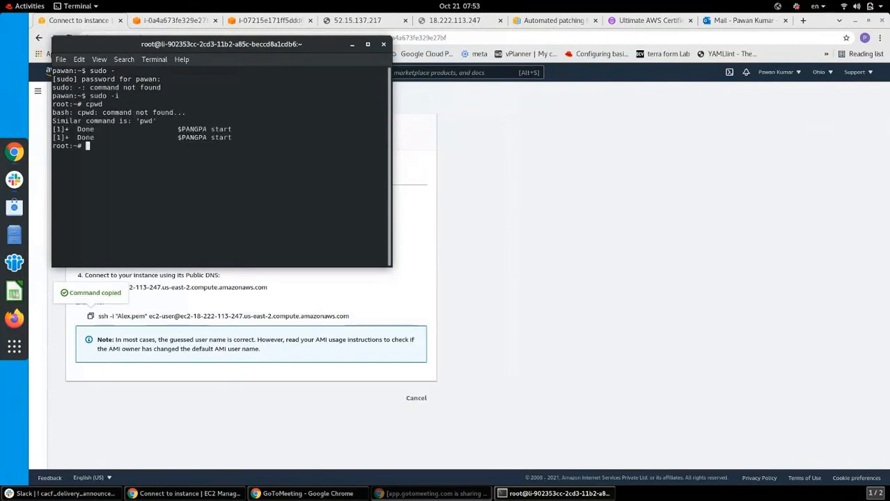
{"action": "type", "text": "pwd"}
{"action": "key", "text": "Return"}
Try reaching Downloads as root, list the root home folder, then exit the root shell
{"action": "type", "text": "c"}
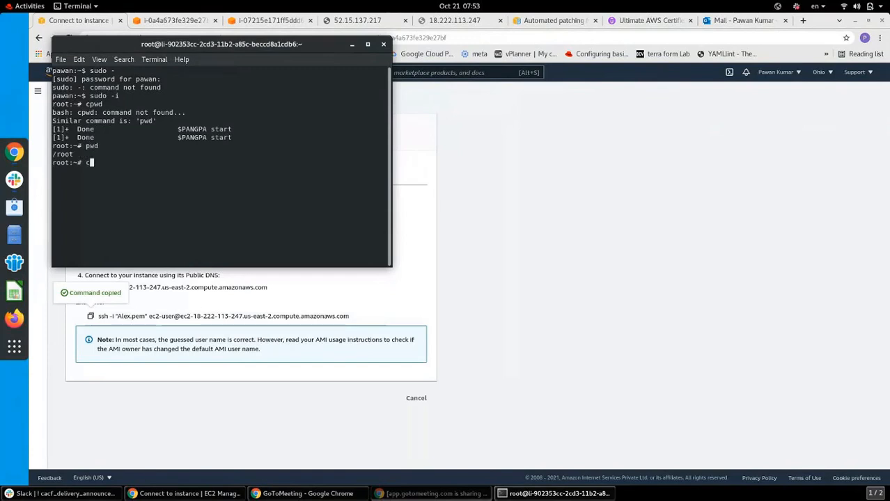
{"action": "type", "text": "d Down"}
{"action": "key", "text": "BackSpace"}
{"action": "key", "text": "BackSpace"}
{"action": "key", "text": "BackSpace"}
{"action": "key", "text": "BackSpace"}
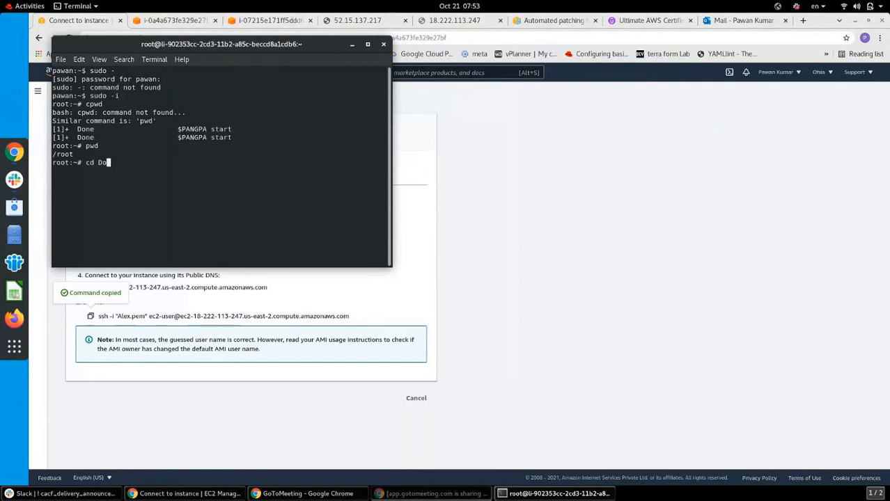
{"action": "type", "text": "/Dow"}
{"action": "key", "text": "BackSpace"}
{"action": "key", "text": "BackSpace"}
{"action": "type", "text": "own"}
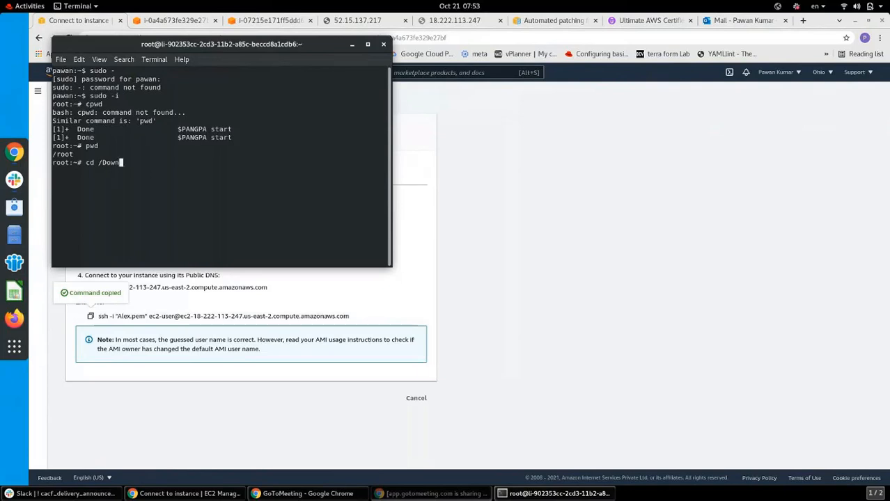
{"action": "key", "text": "BackSpace"}
{"action": "key", "text": "BackSpace"}
{"action": "key", "text": "BackSpace"}
{"action": "key", "text": "BackSpace"}
{"action": "key", "text": "BackSpace"}
{"action": "type", "text": "Down"}
{"action": "key", "text": "BackSpace"}
{"action": "key", "text": "BackSpace"}
{"action": "key", "text": "BackSpace"}
{"action": "key", "text": "BackSpace"}
{"action": "key", "text": "BackSpace"}
{"action": "key", "text": "BackSpace"}
{"action": "key", "text": "BackSpace"}
{"action": "type", "text": "cd.."}
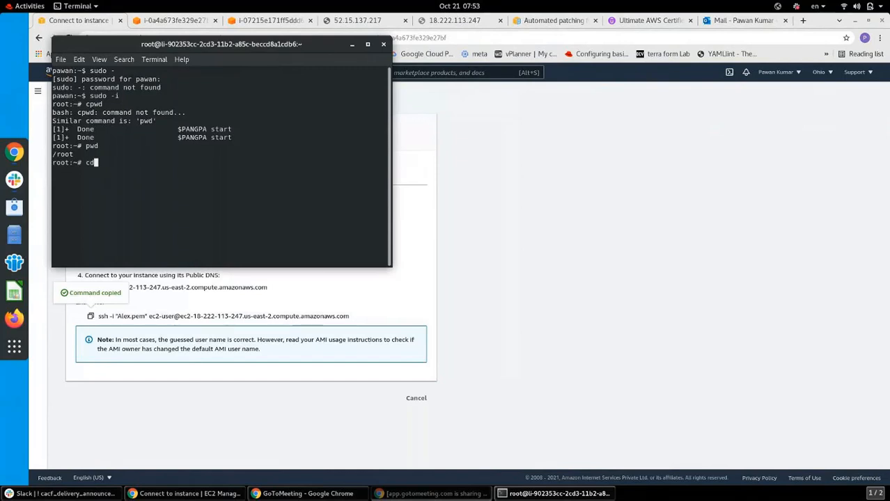
{"action": "key", "text": "Return"}
{"action": "type", "text": "l"}
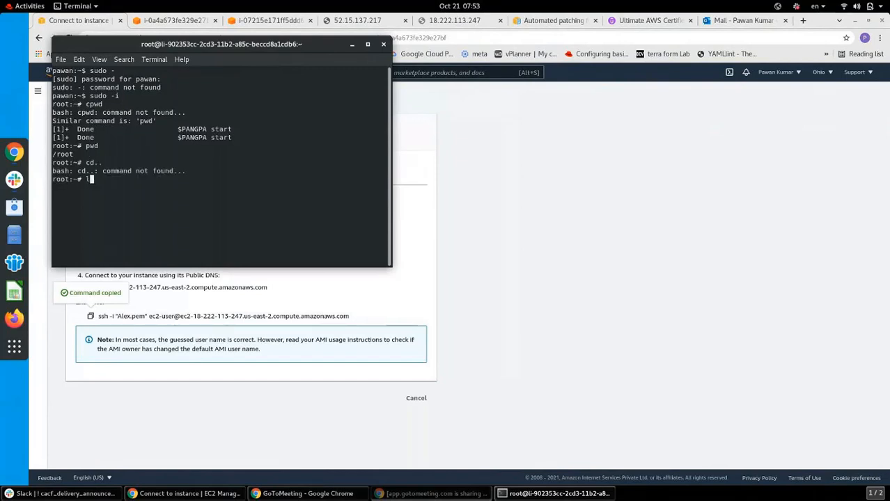
{"action": "type", "text": "s"}
{"action": "key", "text": "Return"}
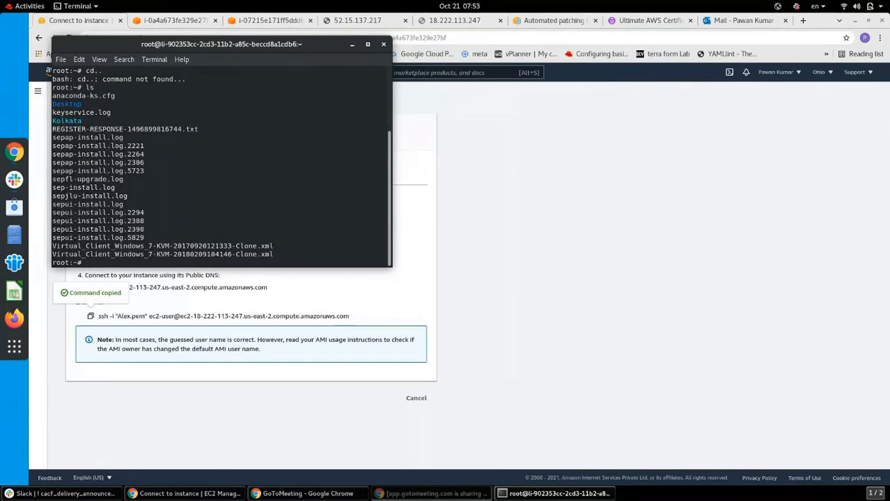
{"action": "key", "text": "Return"}
{"action": "key", "text": "Return"}
{"action": "type", "text": "cd"}
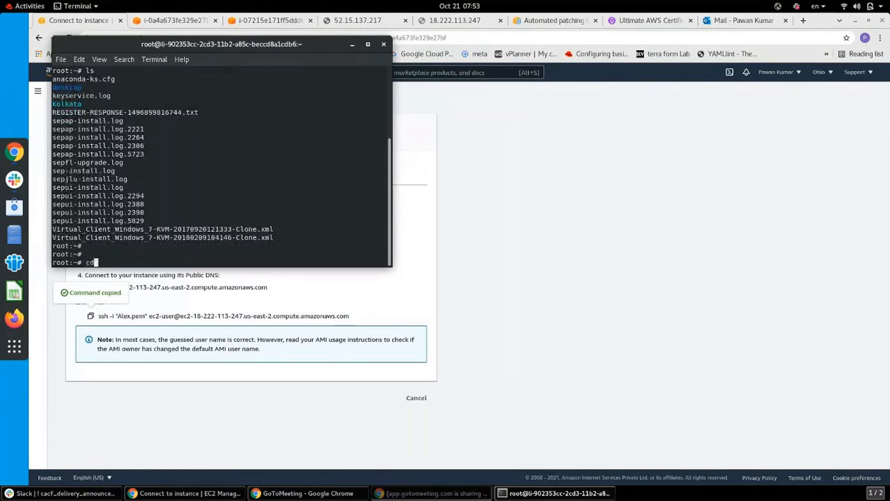
{"action": "key", "text": "BackSpace"}
{"action": "key", "text": "BackSpace"}
{"action": "type", "text": "exit"}
{"action": "key", "text": "Return"}
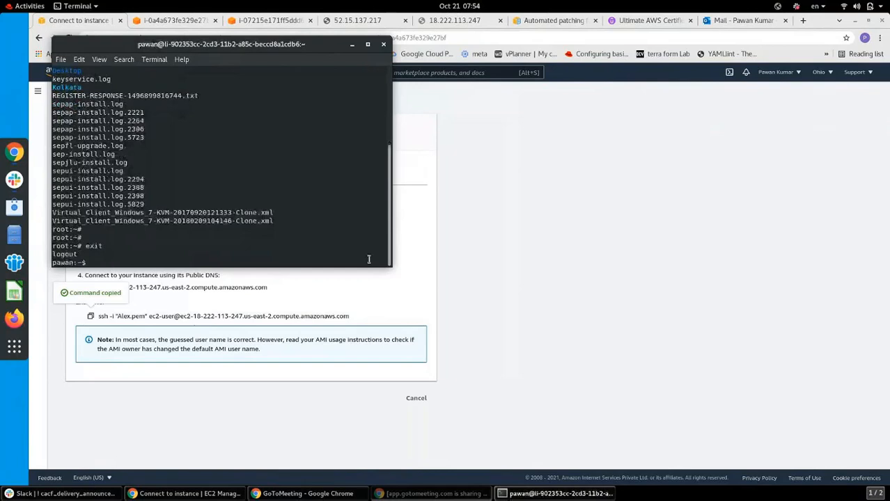
List the home folder and change into ~/Downloads/aws
{"action": "left_click", "coordinate": [203, 423]}
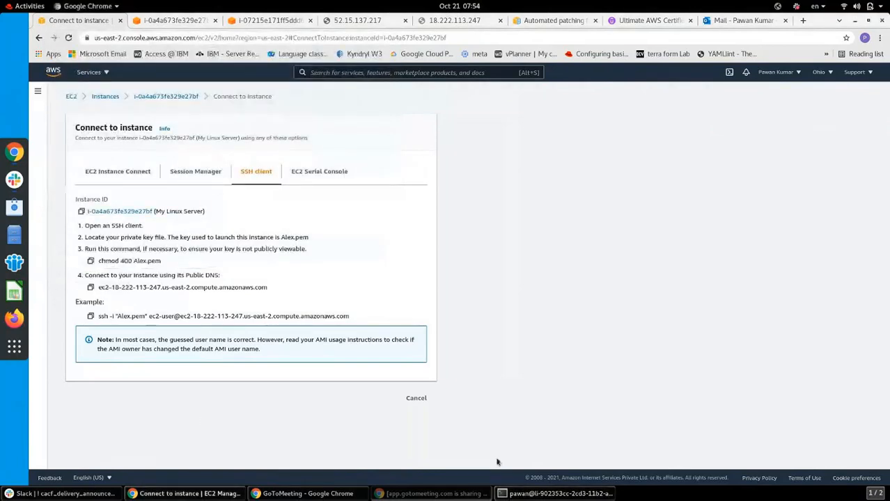
{"action": "left_click", "coordinate": [545, 496]}
{"action": "type", "text": "ls"}
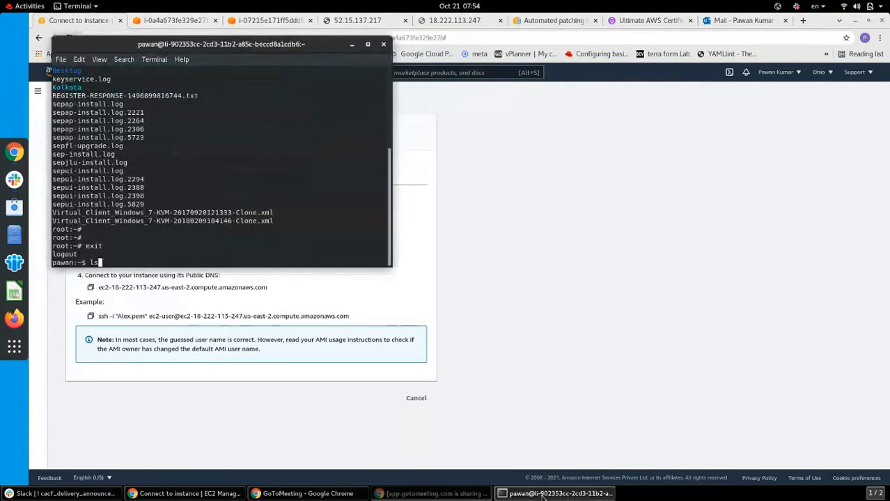
{"action": "key", "text": "Return"}
{"action": "type", "text": "c"}
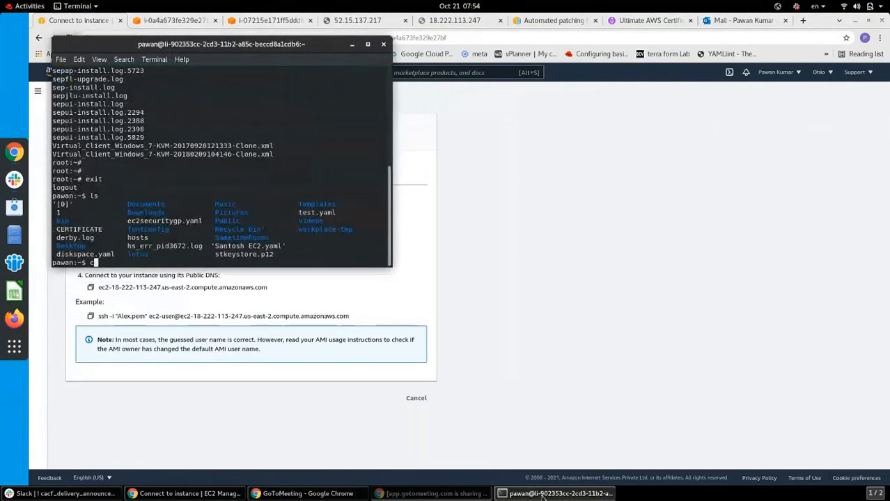
{"action": "type", "text": "d Downl"}
{"action": "key", "text": "Tab"}
{"action": "key", "text": "Return"}
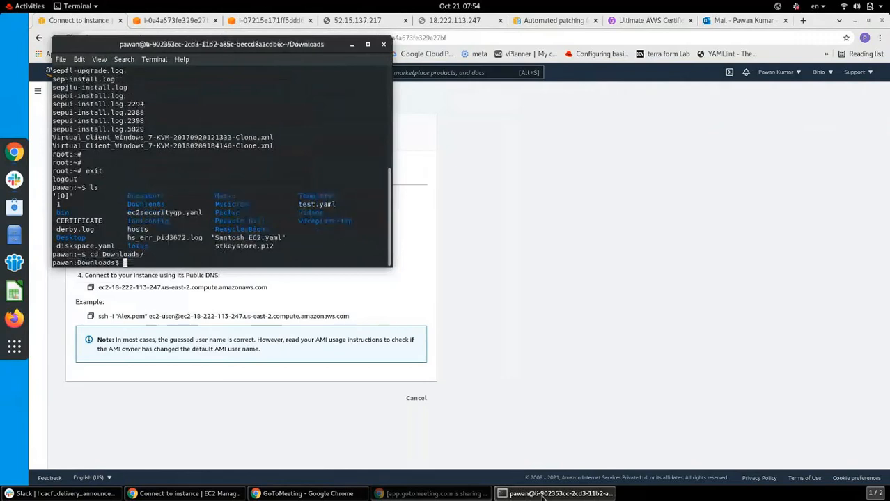
{"action": "type", "text": "cd aws/"}
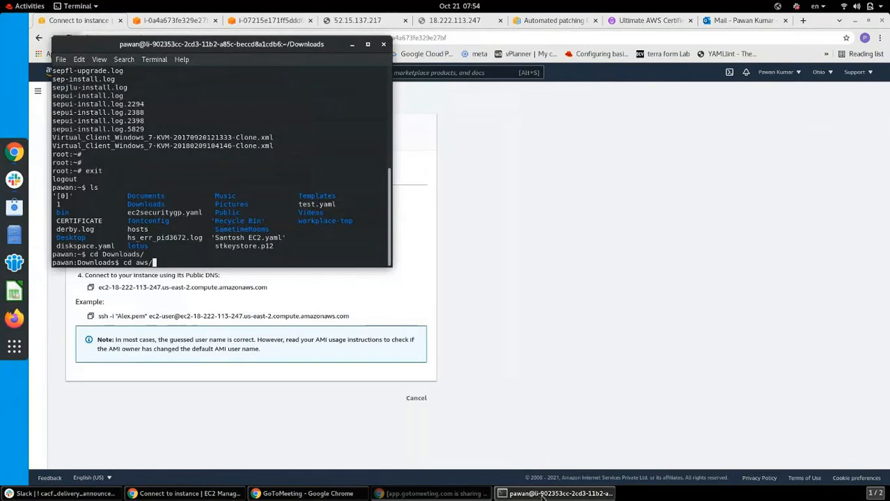
{"action": "key", "text": "Return"}
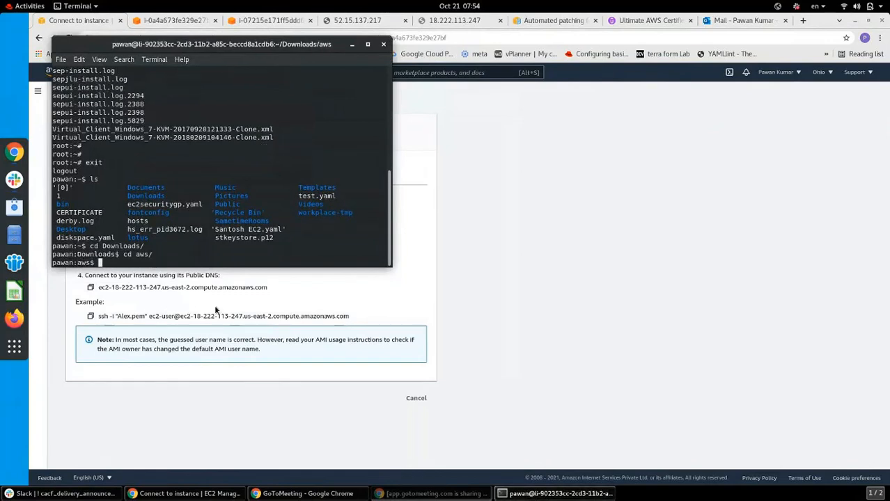
Paste the ssh -i "Alex.pem" command and run it to connect to the instance
{"action": "key", "text": "ctrl+shift+v"}
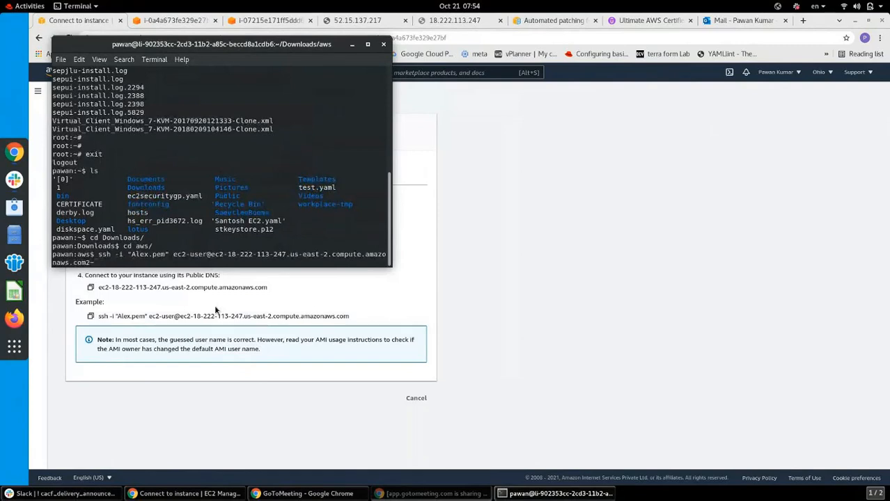
{"action": "key", "text": "BackSpace"}
{"action": "key", "text": "BackSpace"}
{"action": "key", "text": "Return"}
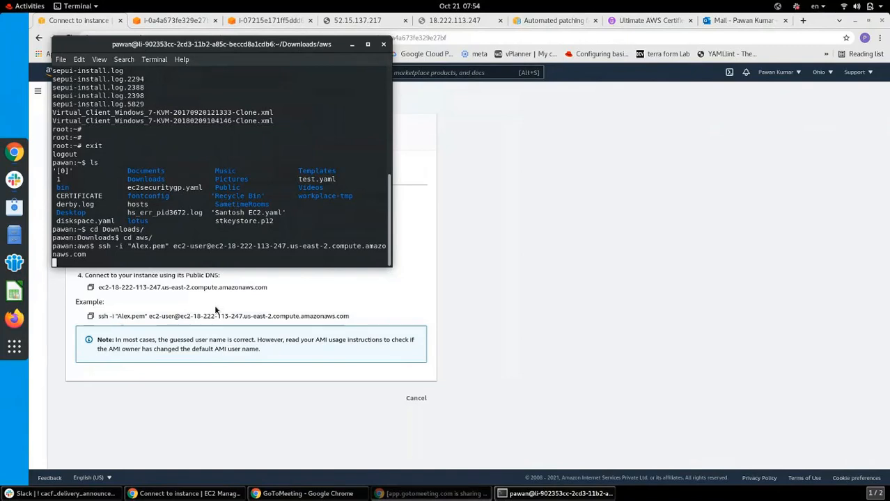
{"action": "left_click", "coordinate": [540, 225]}
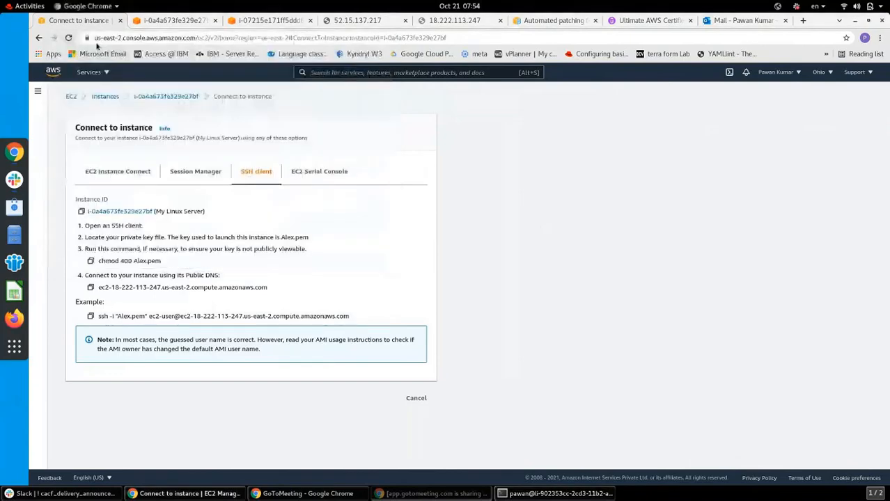
Check the EC2 Instances list, then select the address of the 18.222.113.247 tab
{"action": "left_click", "coordinate": [72, 97]}
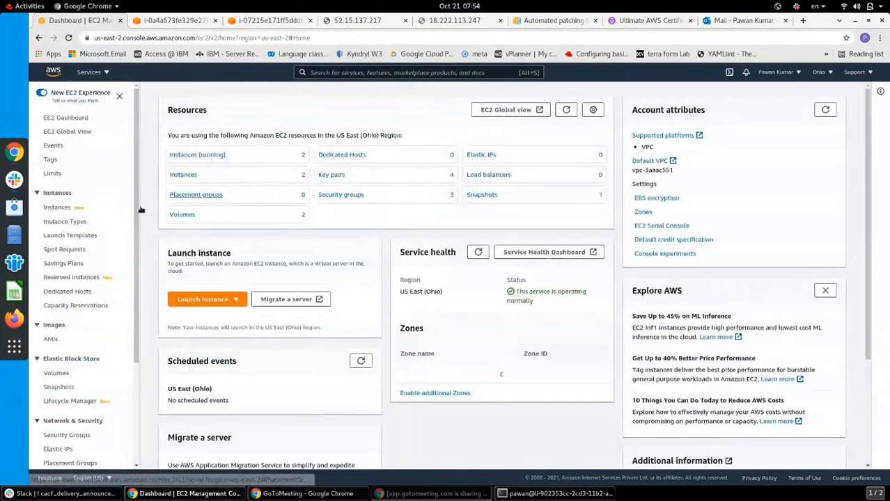
{"action": "left_click", "coordinate": [57, 209]}
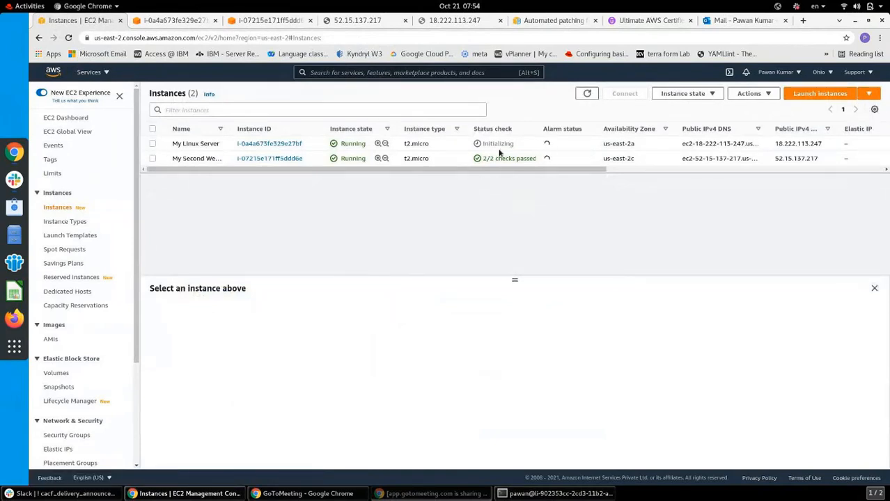
{"action": "left_click", "coordinate": [449, 21]}
{"action": "left_click", "coordinate": [259, 38]}
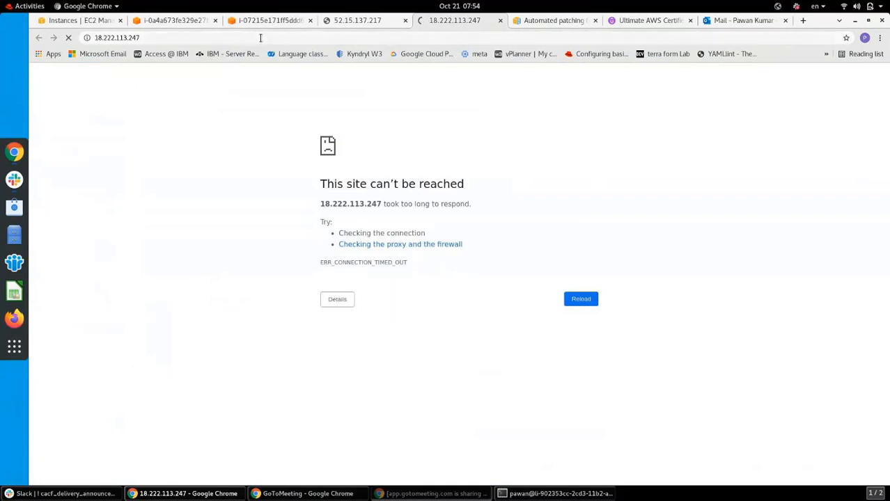
Reload 18.222.113.247 over http instead of https and compare it with the 52.15.137.217 page
{"action": "type", "text": "https://18.222.113.247"}
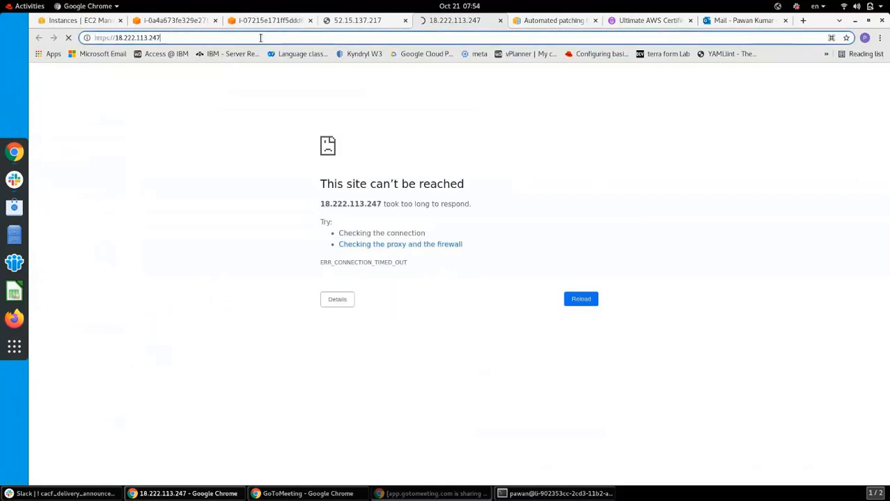
{"action": "key", "text": "Left"}
{"action": "key", "text": "Left"}
{"action": "key", "text": "Left"}
{"action": "key", "text": "Left"}
{"action": "key", "text": "Left"}
{"action": "key", "text": "Left"}
{"action": "key", "text": "Left"}
{"action": "key", "text": "Left"}
{"action": "key", "text": "Left"}
{"action": "key", "text": "Left"}
{"action": "key", "text": "Left"}
{"action": "key", "text": "Left"}
{"action": "key", "text": "Left"}
{"action": "key", "text": "Left"}
{"action": "key", "text": "Left"}
{"action": "key", "text": "Left"}
{"action": "key", "text": "BackSpace"}
{"action": "key", "text": "Return"}
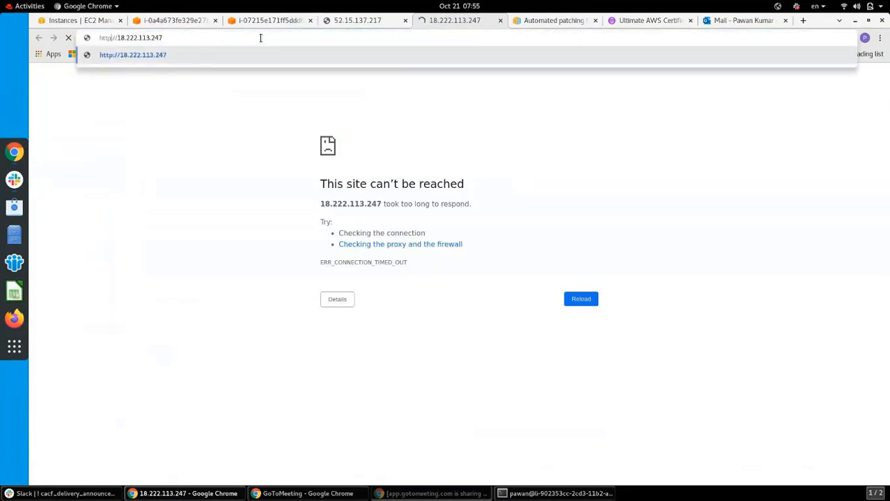
{"action": "key", "text": "Return"}
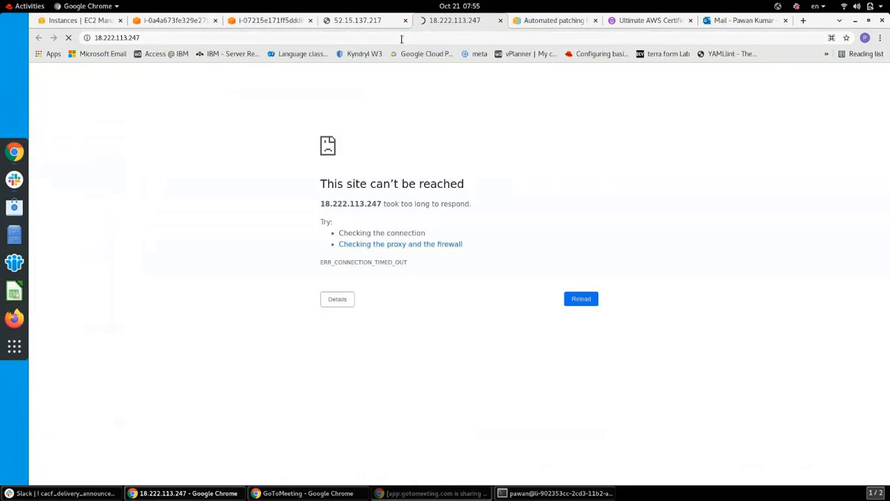
{"action": "left_click", "coordinate": [361, 21]}
{"action": "left_click", "coordinate": [450, 22]}
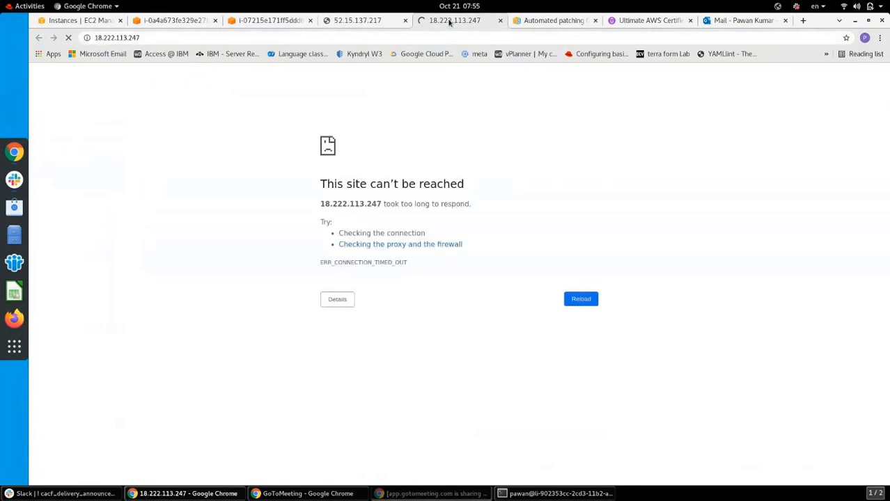
{"action": "left_click", "coordinate": [89, 21]}
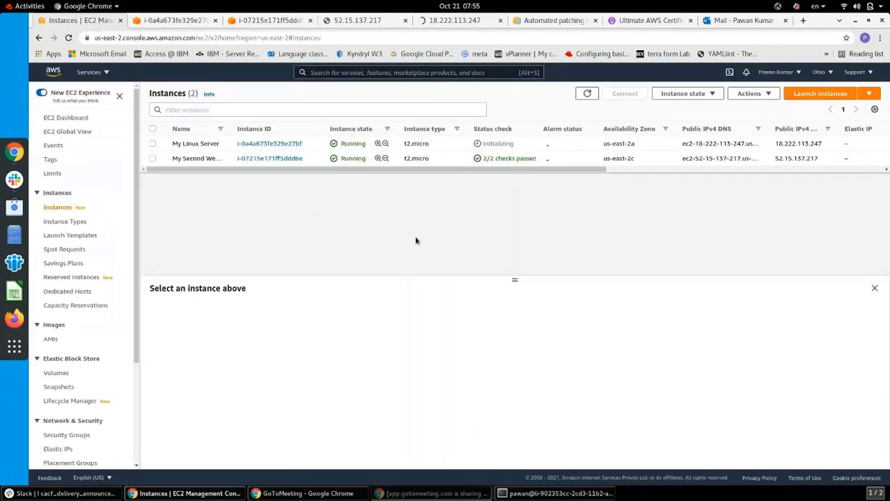
Select My Linux Server to show its details, then bring the terminal forward
{"action": "left_click", "coordinate": [152, 144]}
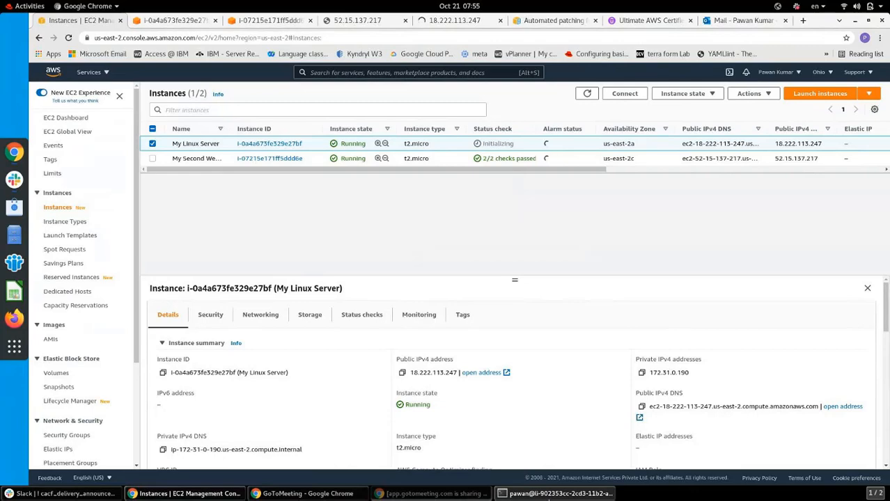
{"action": "left_click", "coordinate": [549, 497]}
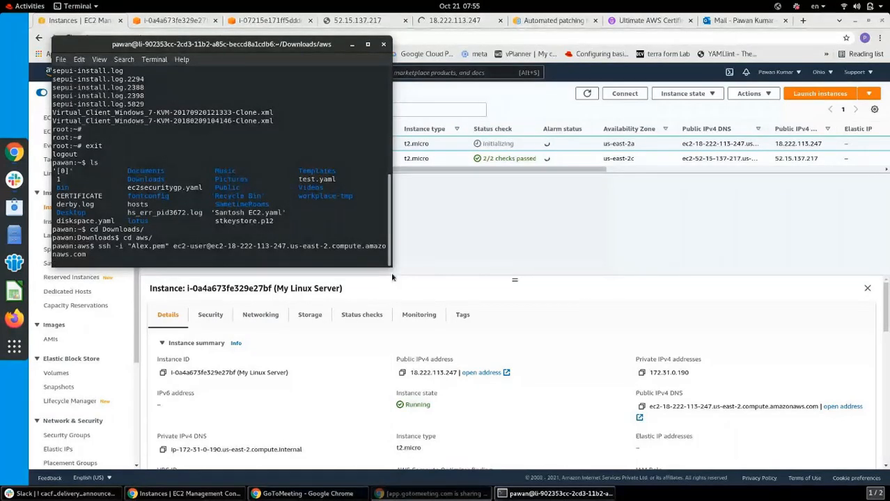
Widen the terminal so the ssh command fits on one line, then switch windows
{"action": "left_click_drag", "start_coordinate": [392, 277], "coordinate": [577, 266]}
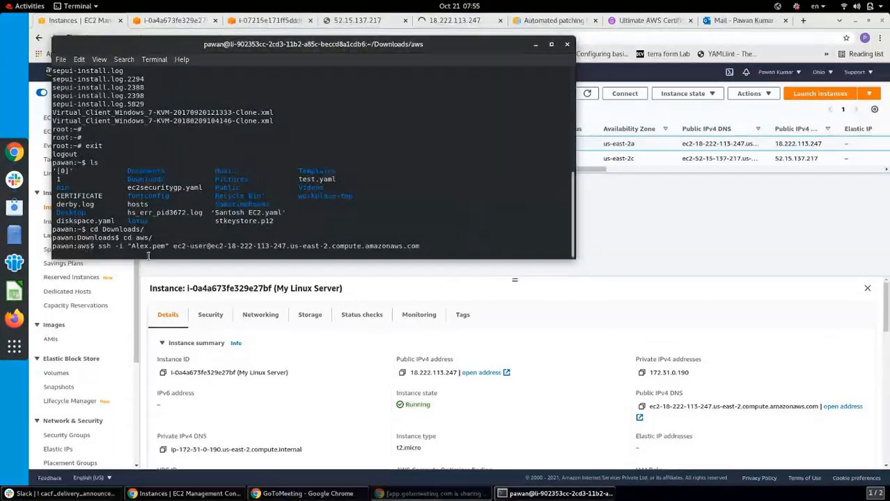
{"action": "key", "text": "alt+Tab"}
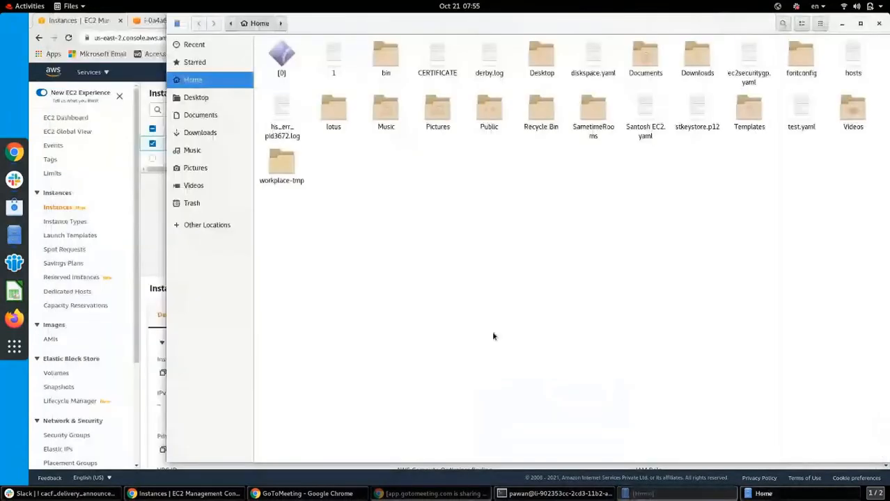
Find the Alex.pem key in Downloads/aws in Files, then close the file manager
{"action": "left_click", "coordinate": [200, 133]}
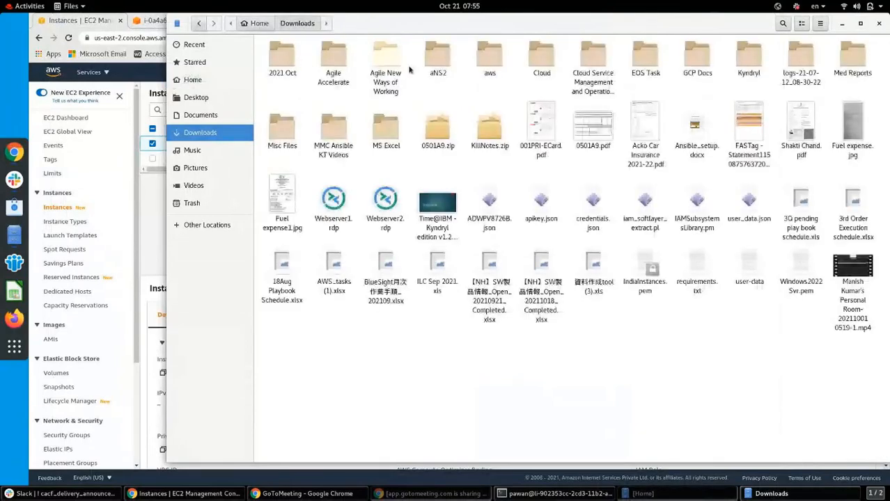
{"action": "double_click", "coordinate": [438, 58]}
{"action": "left_click", "coordinate": [298, 23]}
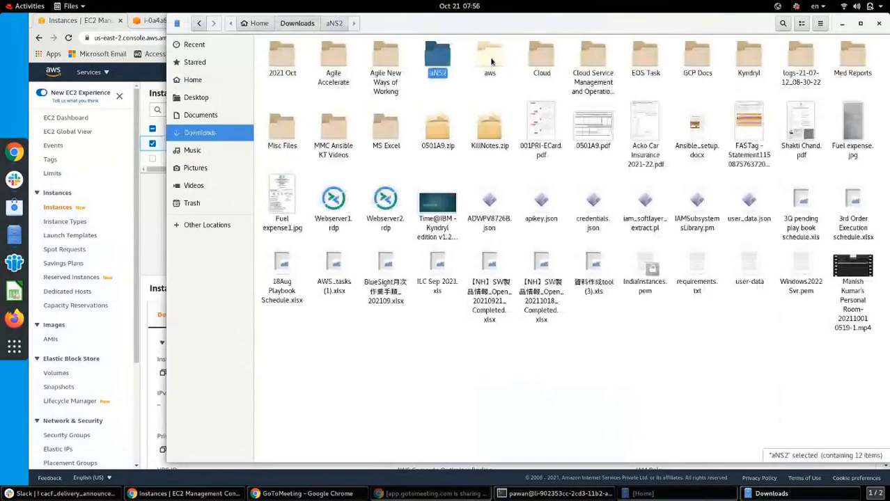
{"action": "double_click", "coordinate": [489, 61]}
{"action": "left_click", "coordinate": [281, 75]}
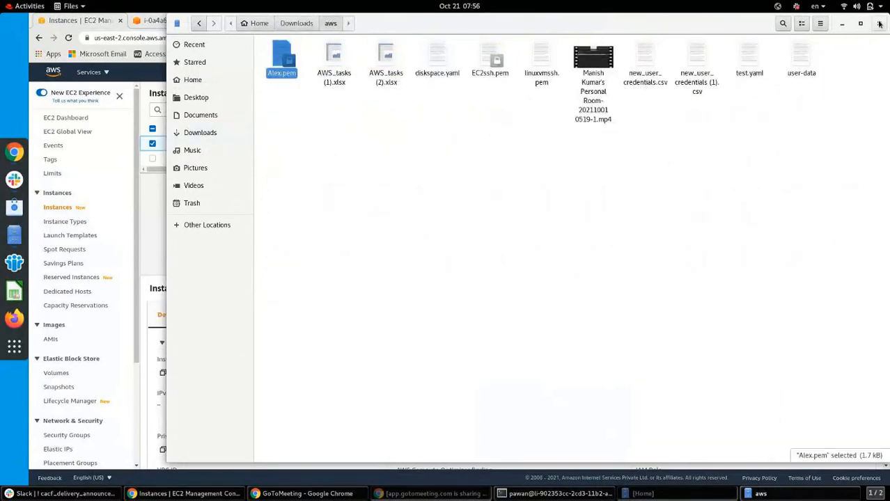
{"action": "key", "text": "alt+F4"}
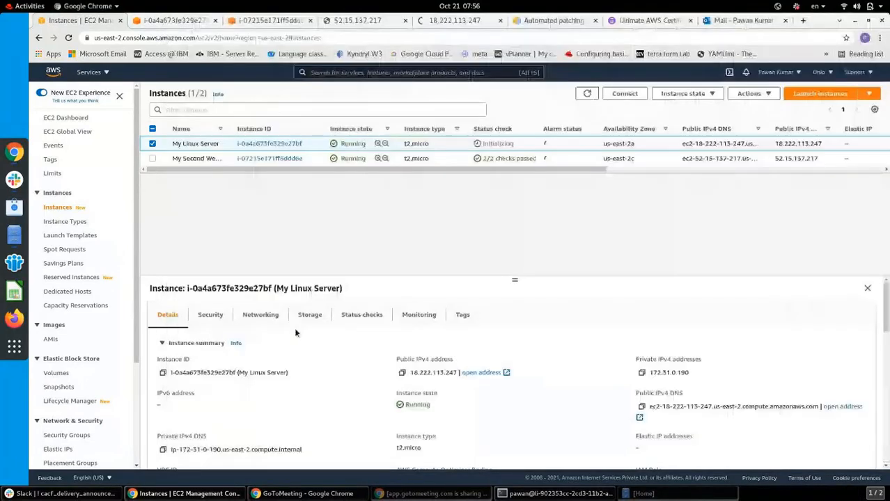
Cancel the hung ssh attempt and run chmod 400 Alex.pem
{"action": "left_click", "coordinate": [587, 495]}
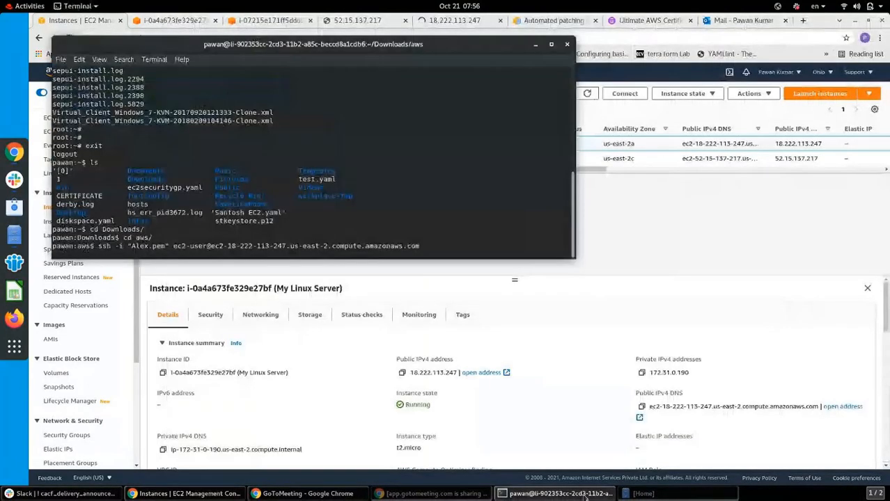
{"action": "key", "text": "Return"}
{"action": "key", "text": "Return"}
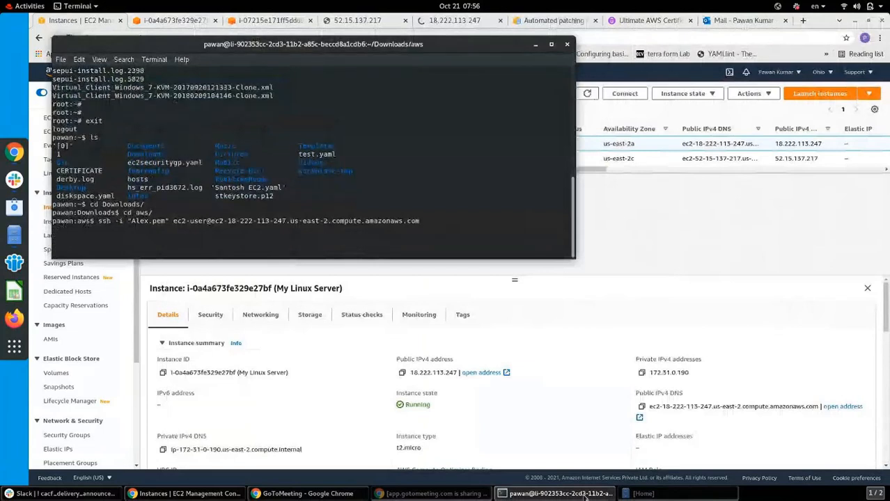
{"action": "key", "text": "ctrl+c"}
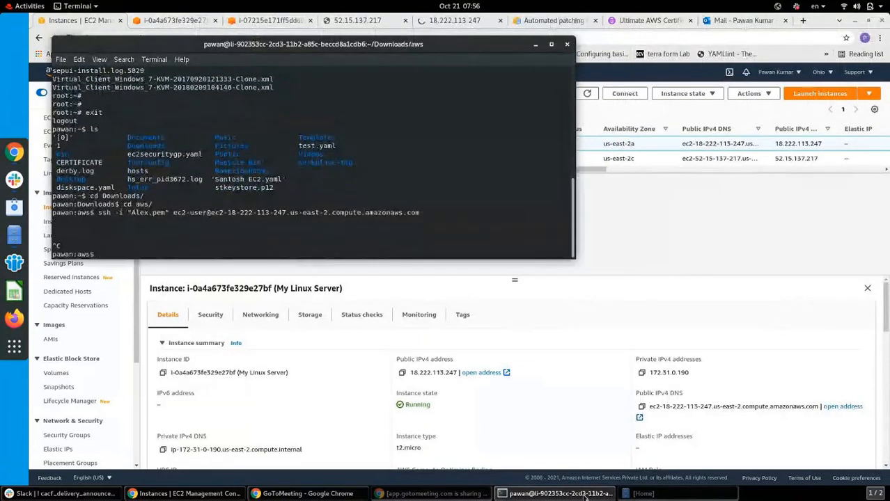
{"action": "type", "text": "chmod 400 Alex.pem"}
{"action": "key", "text": "Return"}
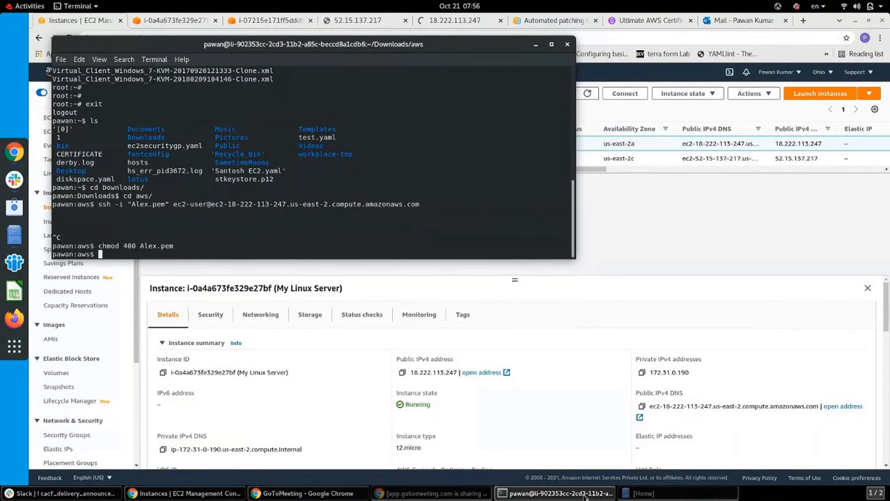
{"action": "left_click", "coordinate": [353, 414]}
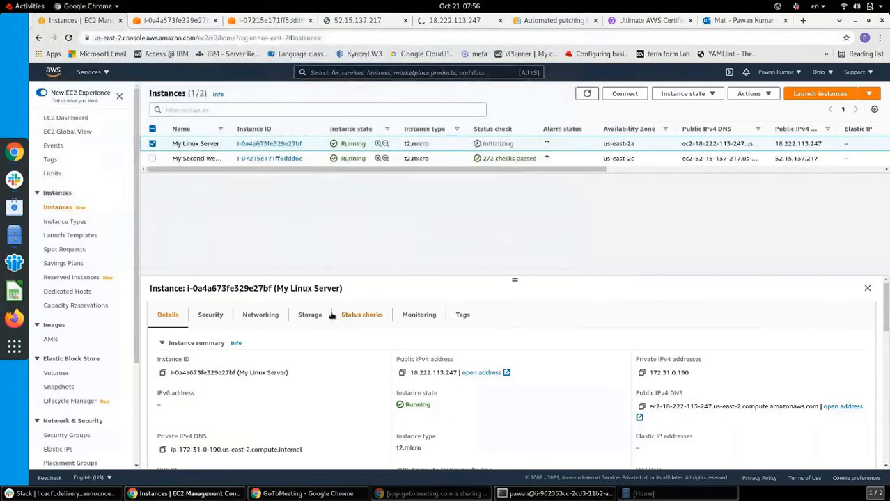
Review My Linux Server's initializing status checks, monitoring, and 8 GiB root volume storage
{"action": "left_click", "coordinate": [362, 315]}
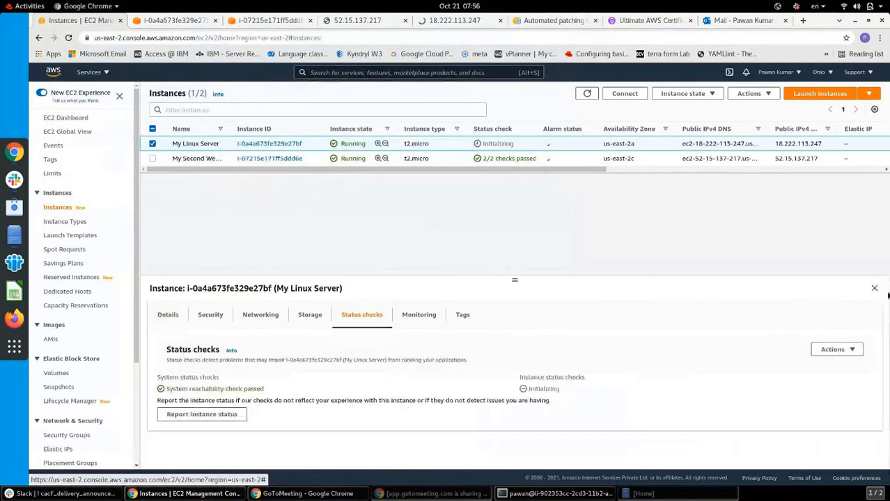
{"action": "left_click_drag", "start_coordinate": [559, 391], "coordinate": [523, 391]}
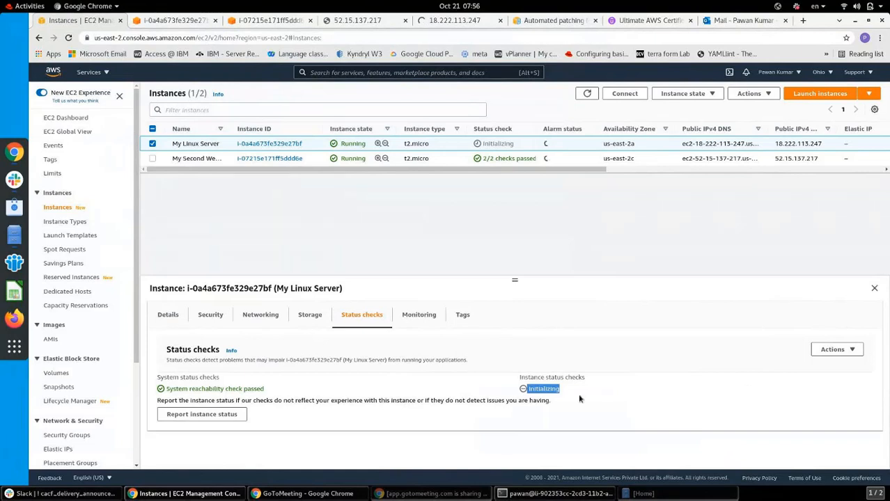
{"action": "left_click", "coordinate": [854, 349]}
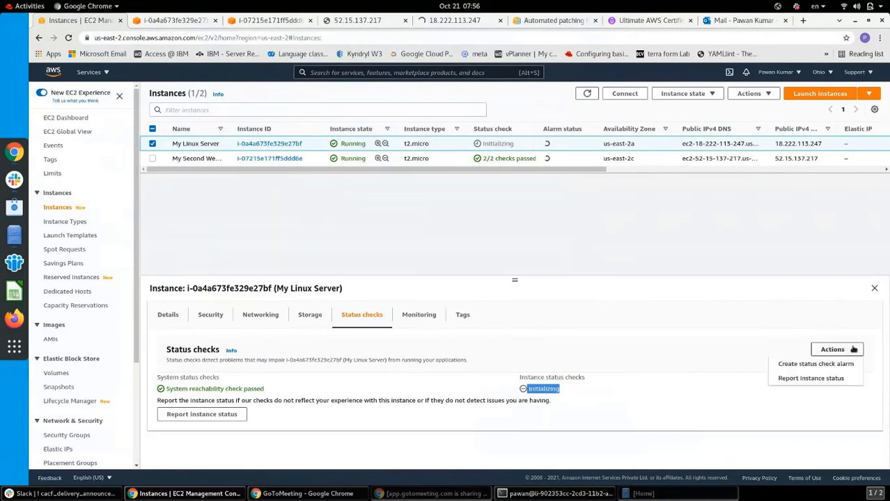
{"action": "left_click", "coordinate": [635, 398]}
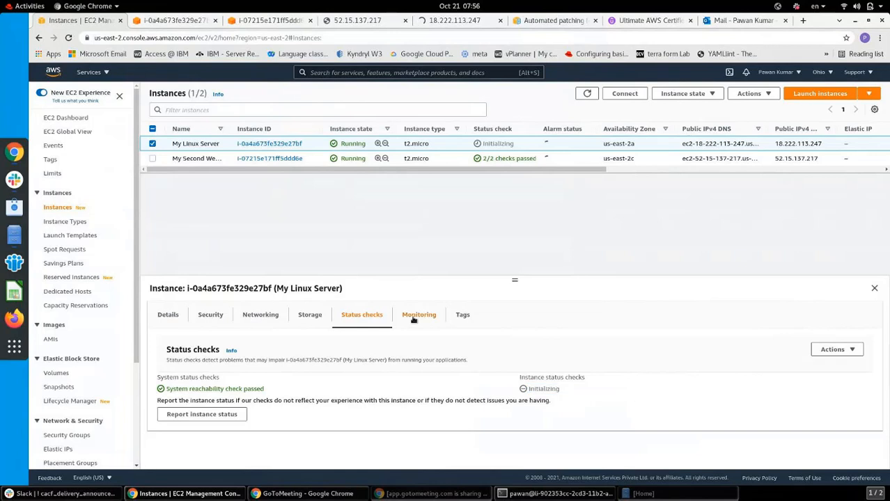
{"action": "left_click", "coordinate": [417, 316]}
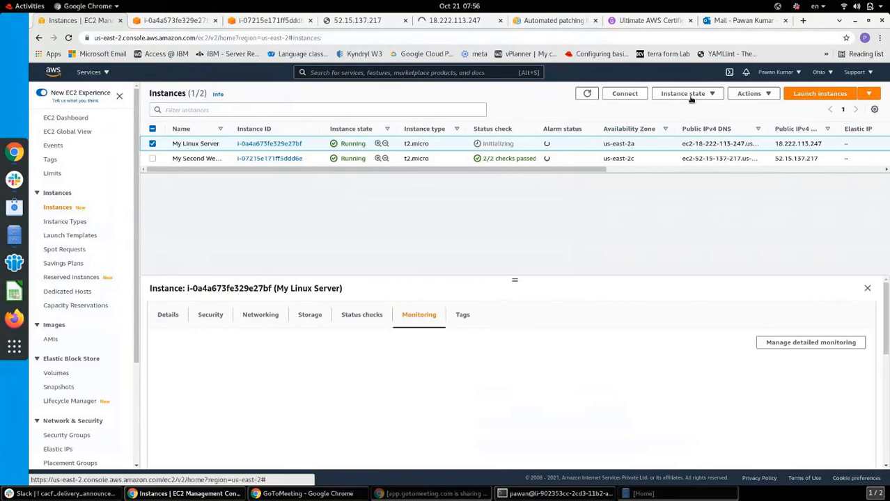
{"action": "left_click", "coordinate": [712, 97]}
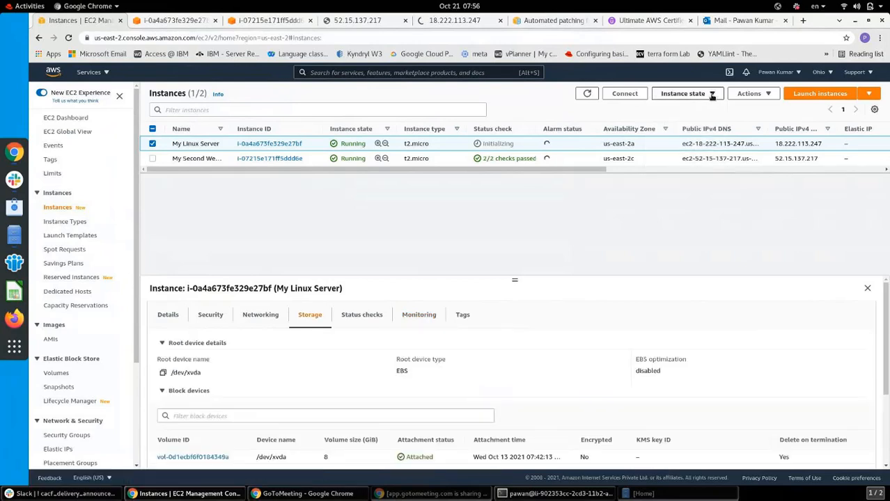
{"action": "left_click", "coordinate": [712, 96]}
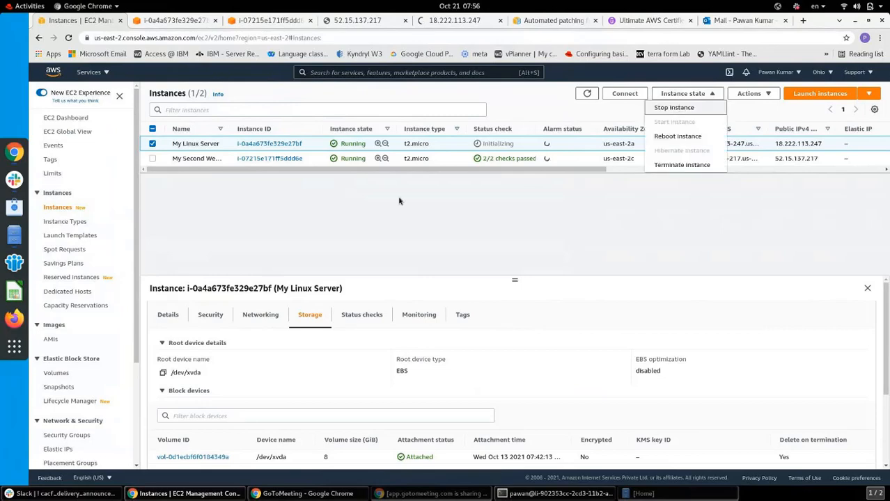
Stop My Linux Server and open the AMIs list showing mylinuximage
{"action": "left_click", "coordinate": [674, 107]}
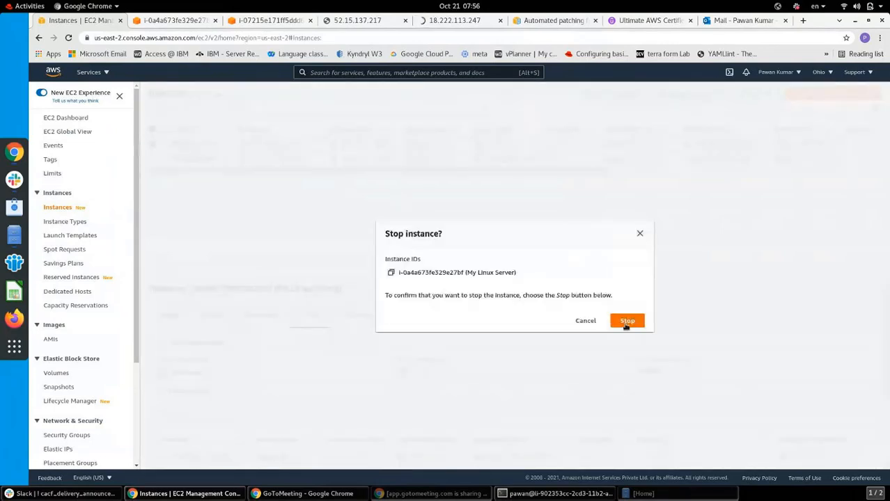
{"action": "left_click", "coordinate": [626, 322]}
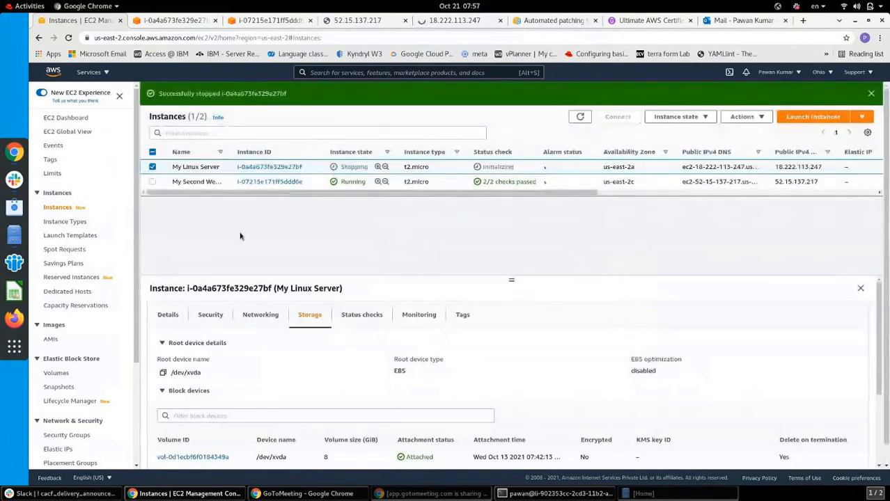
{"action": "left_click", "coordinate": [50, 339]}
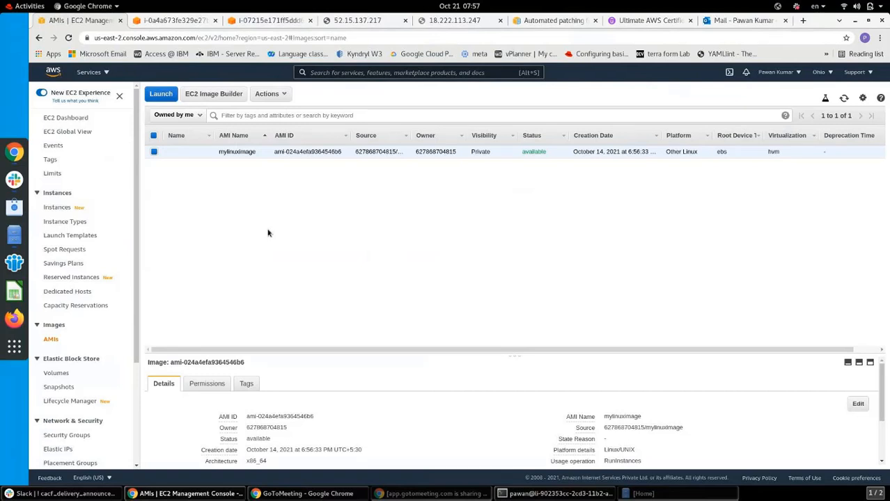
Start a new instance launch from mylinuximage, then check the web servers' browser pages, closing the unreachable one
{"action": "left_click", "coordinate": [161, 94]}
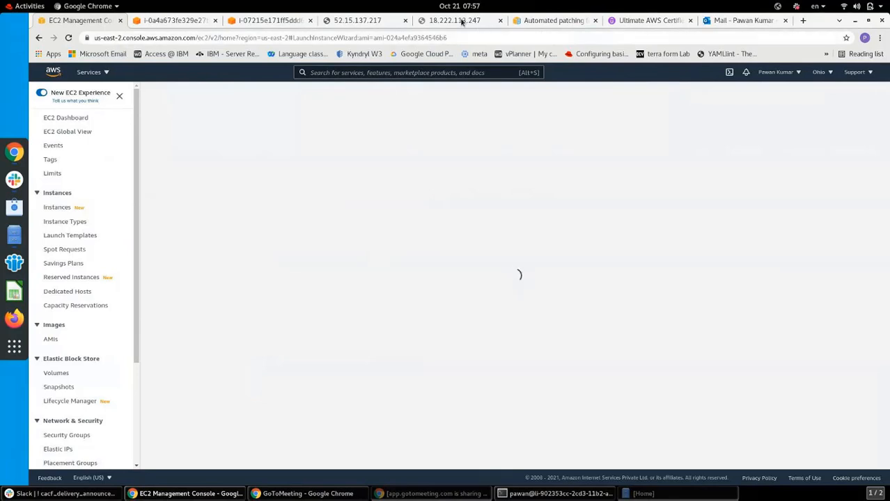
{"action": "left_click", "coordinate": [460, 21]}
{"action": "left_click", "coordinate": [501, 21]}
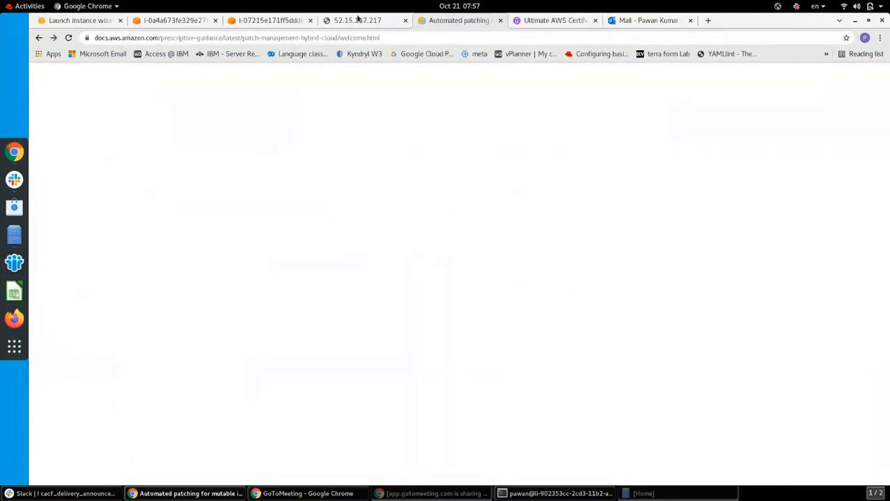
{"action": "left_click", "coordinate": [357, 20]}
{"action": "left_click", "coordinate": [68, 38]}
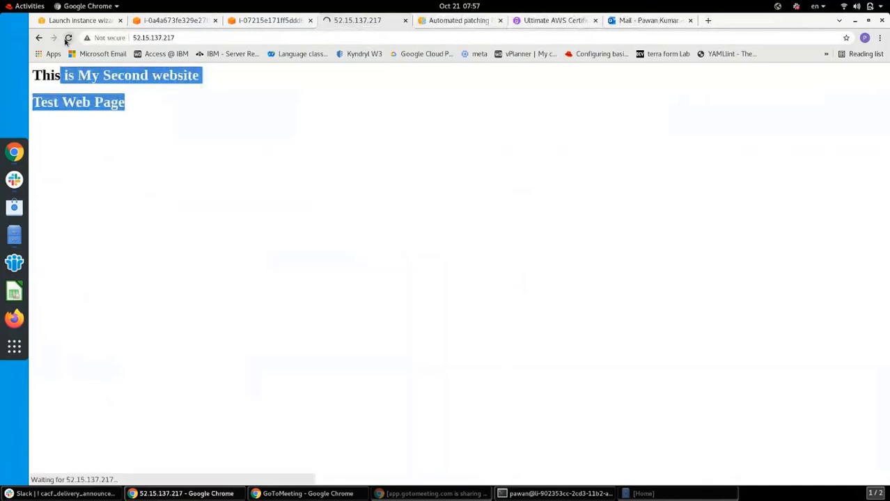
{"action": "left_click", "coordinate": [282, 22]}
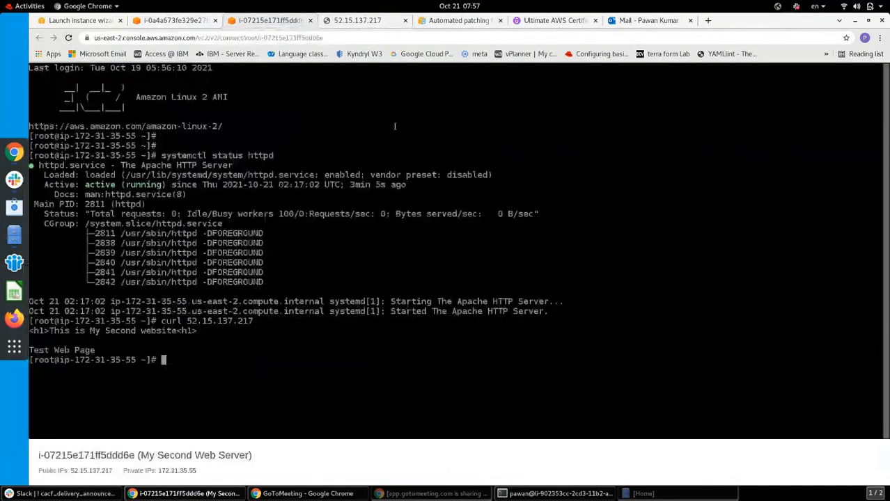
Back in the launch wizard, keep t2.micro and continue to instance details
{"action": "left_click", "coordinate": [109, 22]}
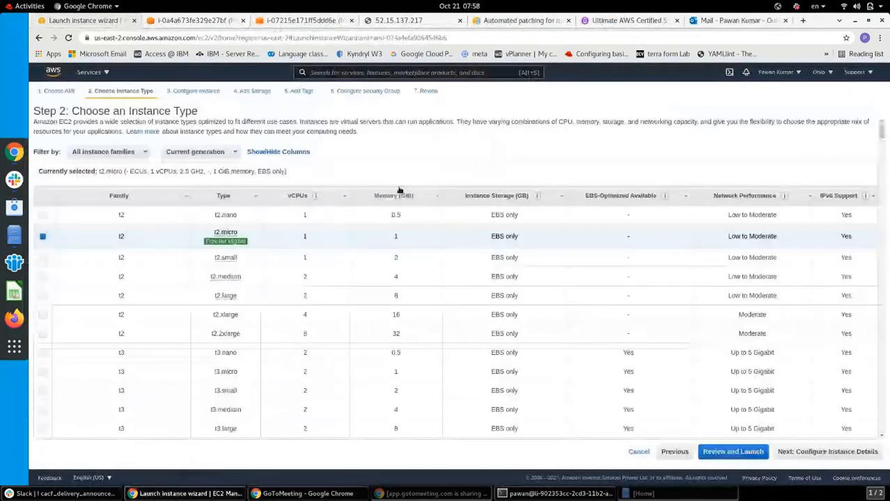
{"action": "mouse_move", "coordinate": [226, 241]}
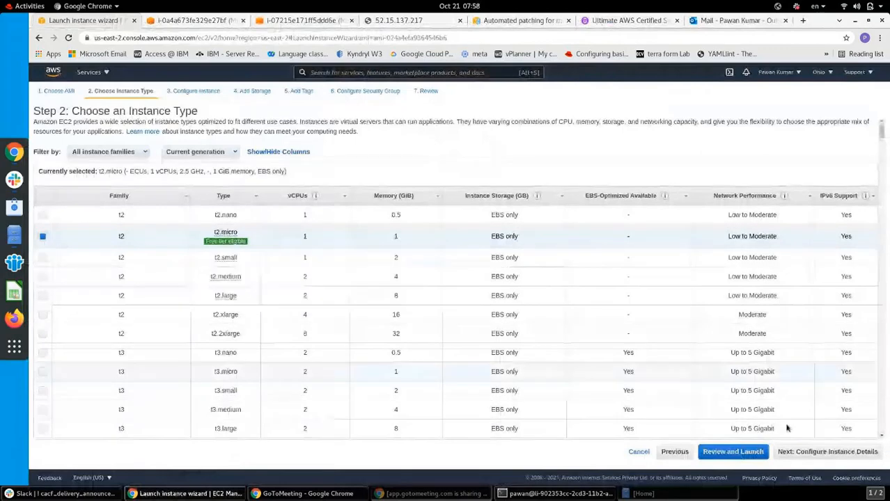
{"action": "left_click", "coordinate": [801, 454]}
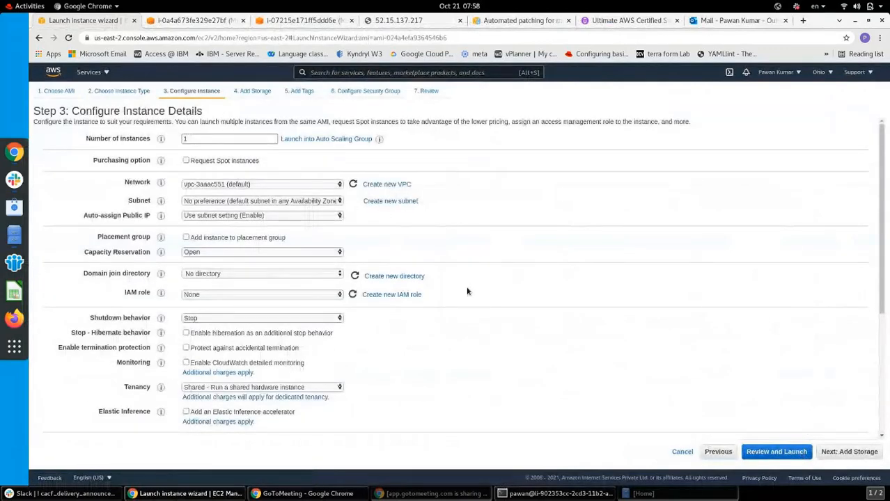
Place the instance in the us-east-2b subnet and skip past the storage step
{"action": "left_click", "coordinate": [294, 201]}
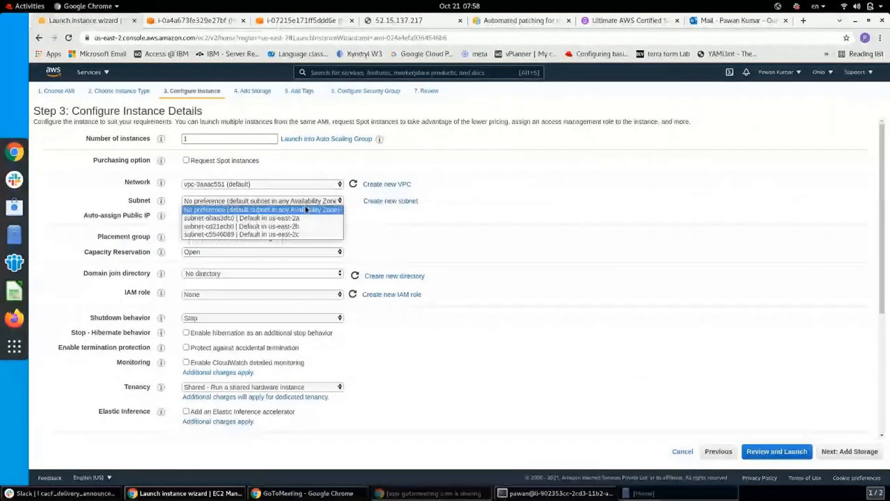
{"action": "left_click", "coordinate": [293, 227]}
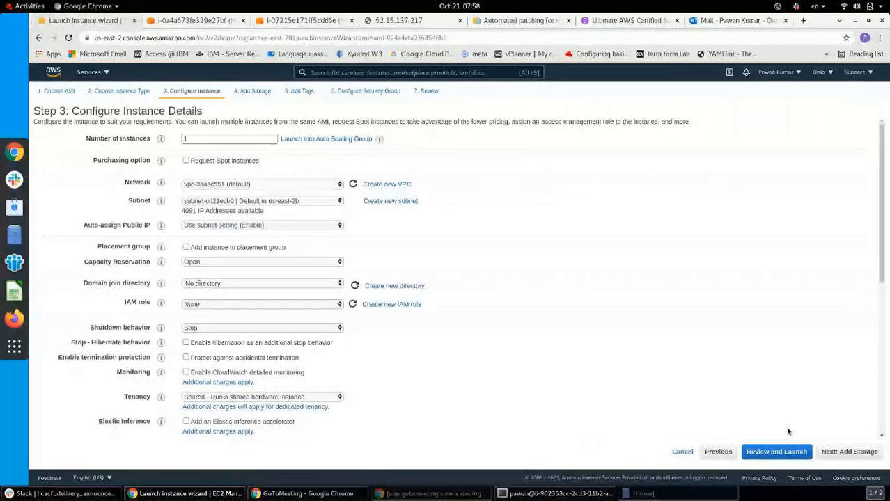
{"action": "left_click", "coordinate": [843, 452]}
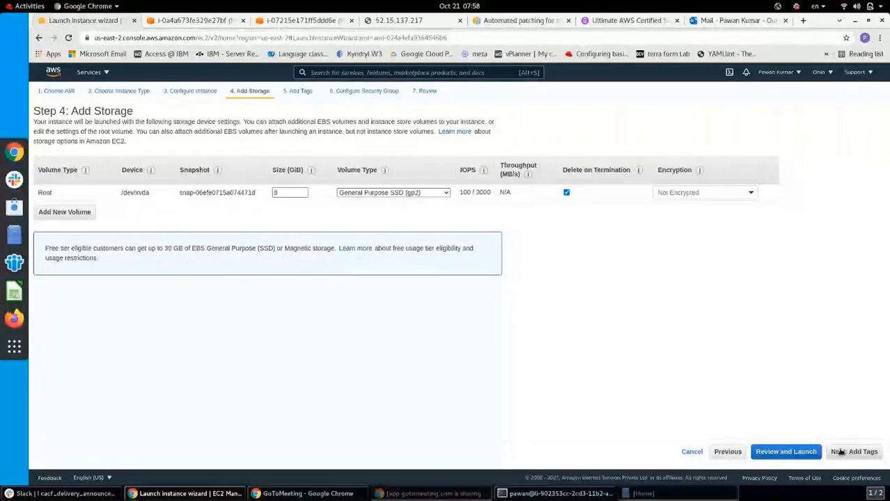
{"action": "left_click", "coordinate": [840, 452]}
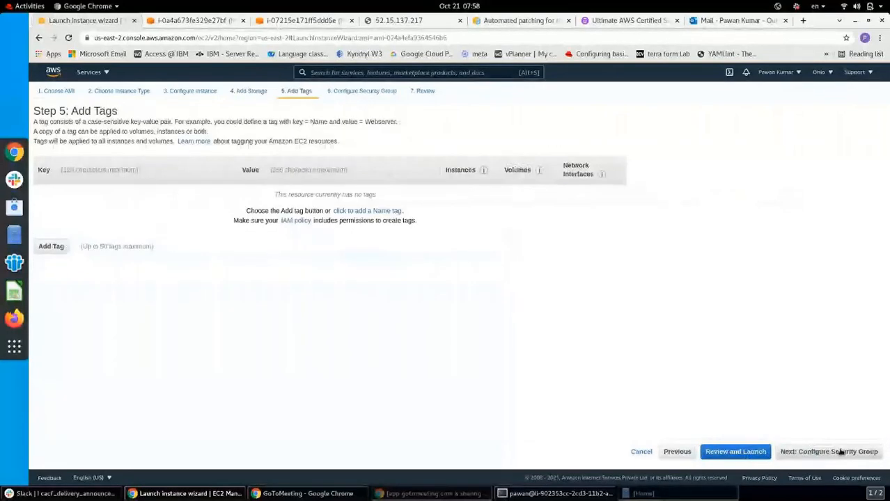
Add a Name tag 'My third Web Server' and continue to security groups
{"action": "left_click", "coordinate": [55, 248]}
{"action": "type", "text": "Name"}
{"action": "key", "text": "Tab"}
{"action": "type", "text": "M"}
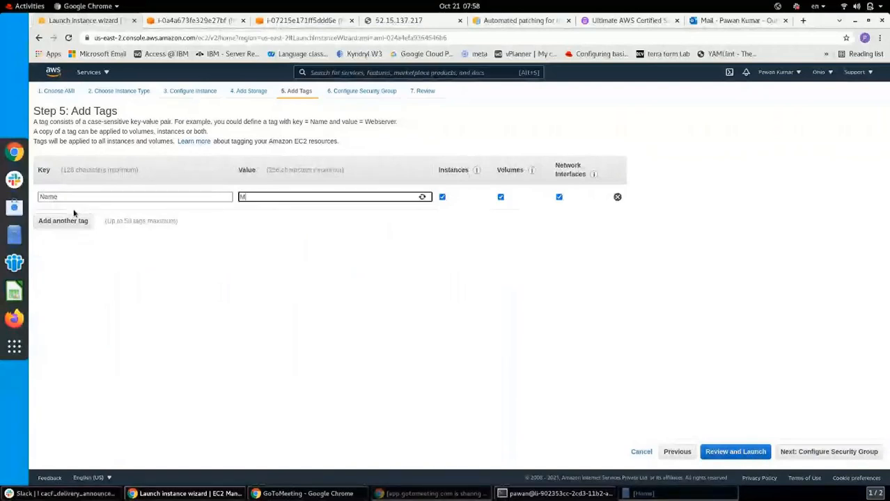
{"action": "type", "text": "y third"}
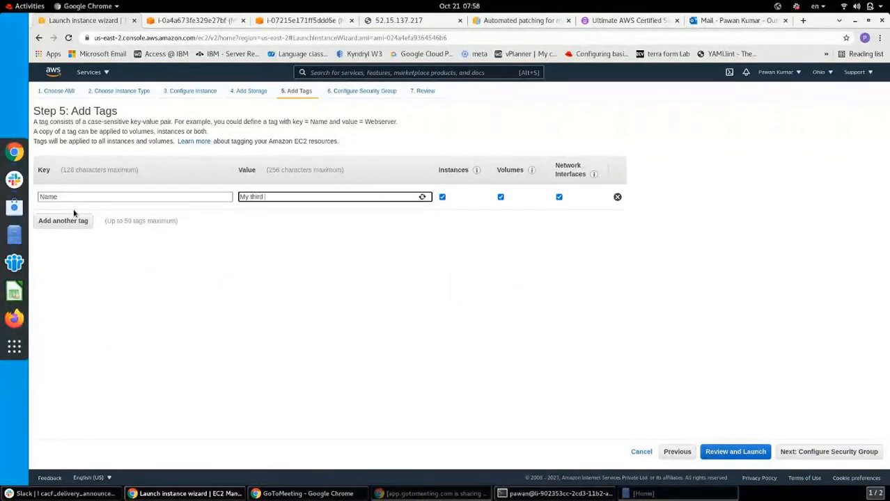
{"action": "type", "text": " Web Server"}
{"action": "left_click", "coordinate": [704, 395]}
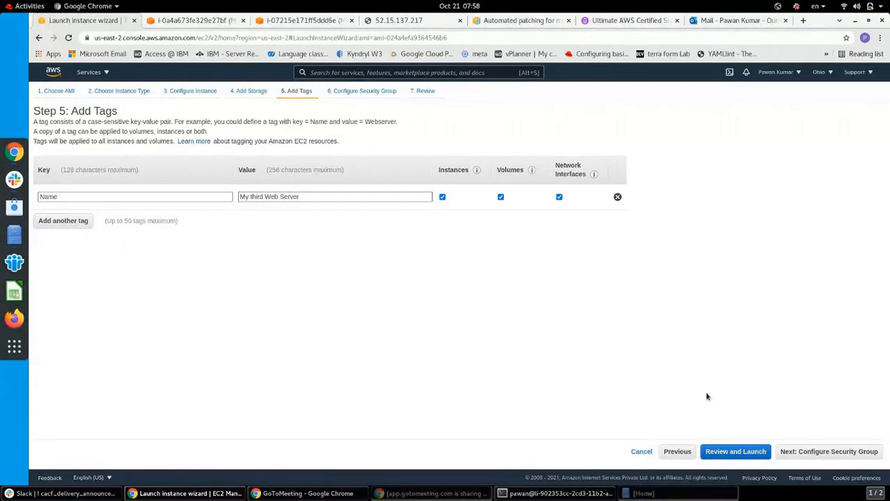
{"action": "left_click", "coordinate": [835, 453]}
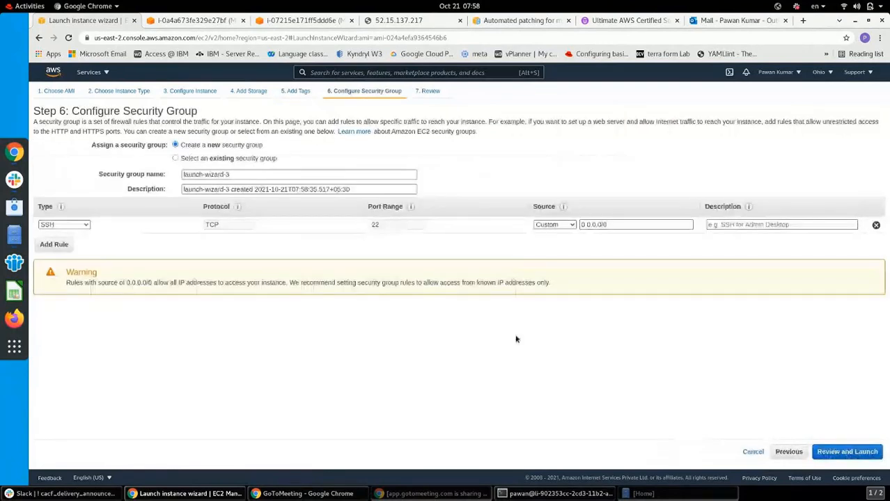
Review the new security group's name and description and add an All traffic inbound rule
{"action": "left_click", "coordinate": [397, 174]}
{"action": "left_click", "coordinate": [326, 187]}
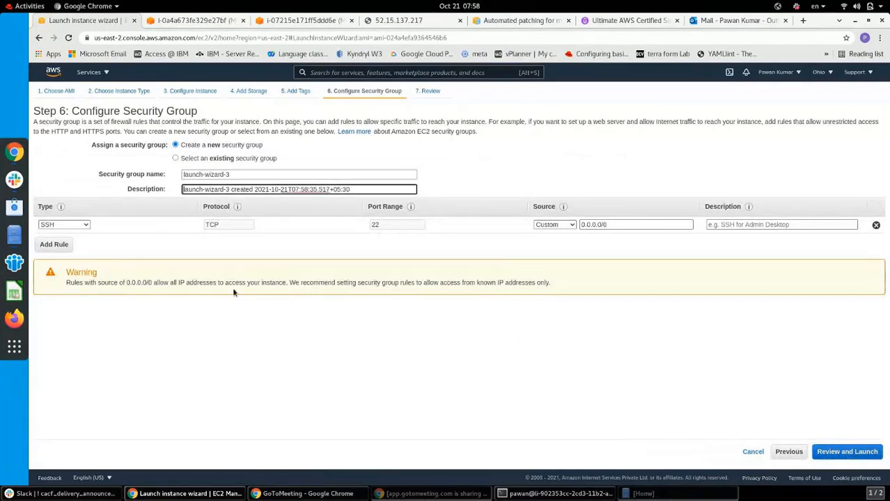
{"action": "left_click", "coordinate": [55, 245]}
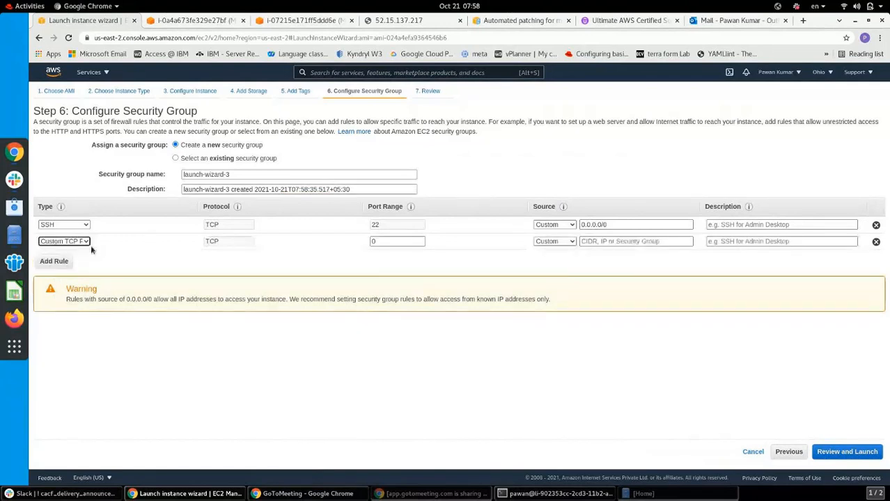
{"action": "left_click", "coordinate": [84, 242]}
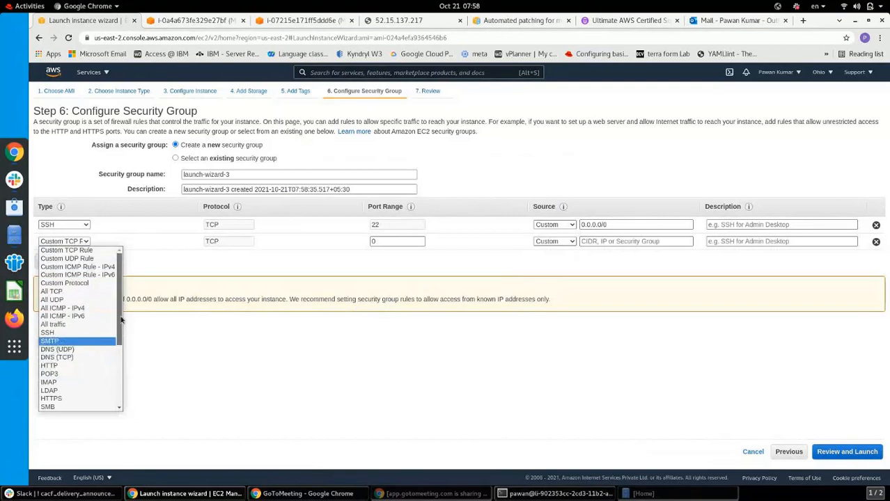
{"action": "mouse_move", "coordinate": [120, 321]}
{"action": "left_mouse_down"}
{"action": "mouse_move", "coordinate": [118, 395]}
{"action": "mouse_move", "coordinate": [120, 310]}
{"action": "left_mouse_up"}
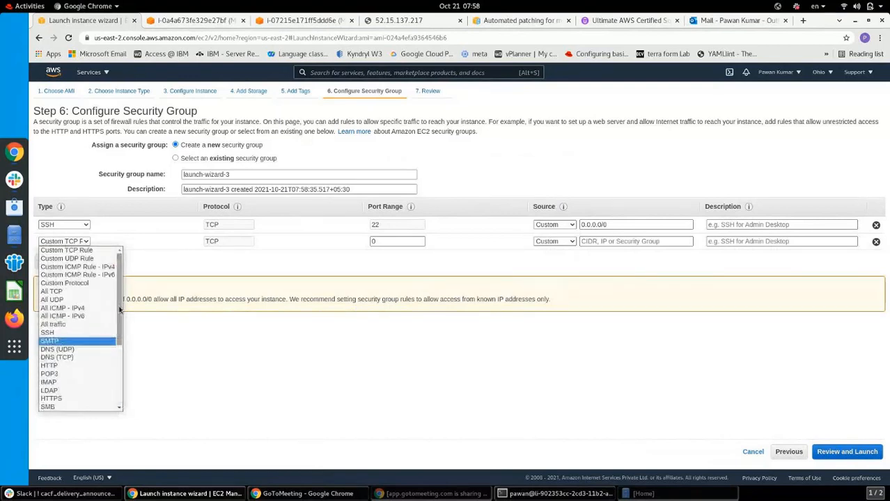
{"action": "left_click", "coordinate": [84, 325]}
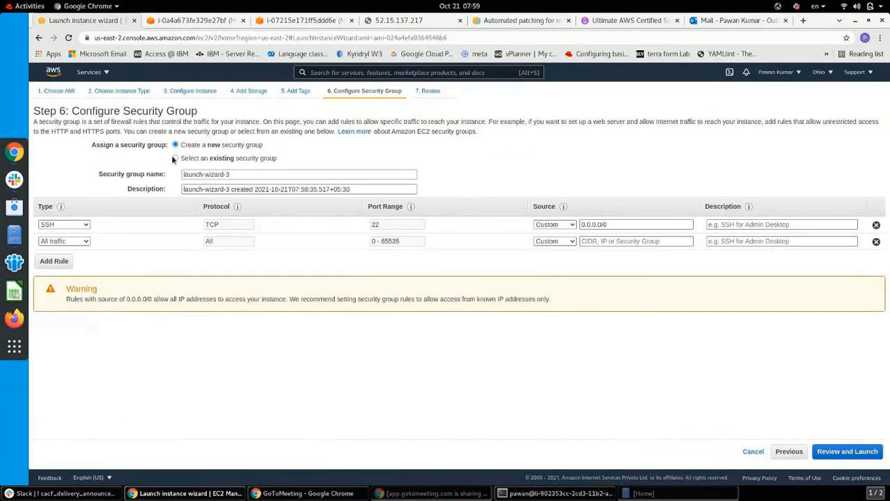
Use the existing launch-wizard-2 security group instead and continue to the launch review
{"action": "left_click", "coordinate": [175, 159]}
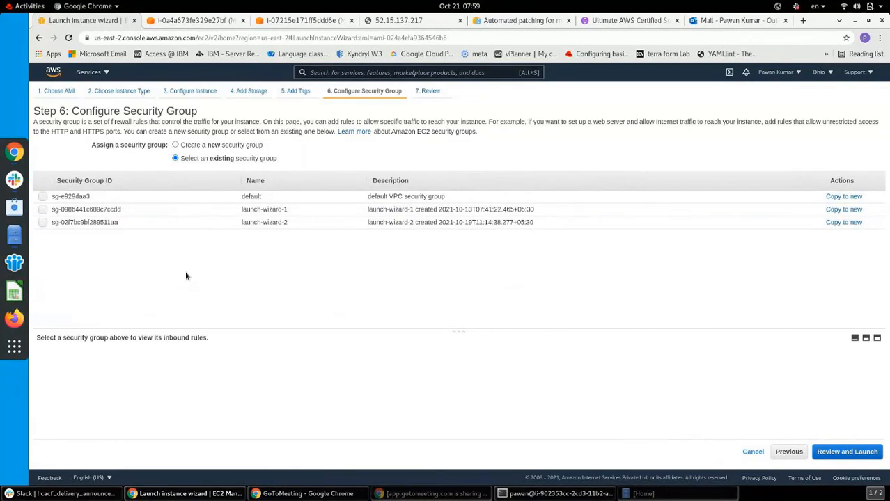
{"action": "left_click", "coordinate": [176, 144]}
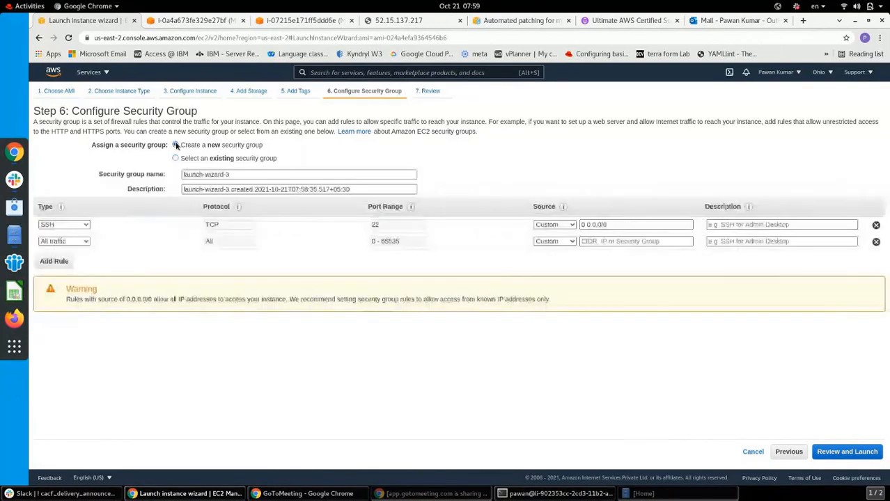
{"action": "left_click", "coordinate": [176, 159]}
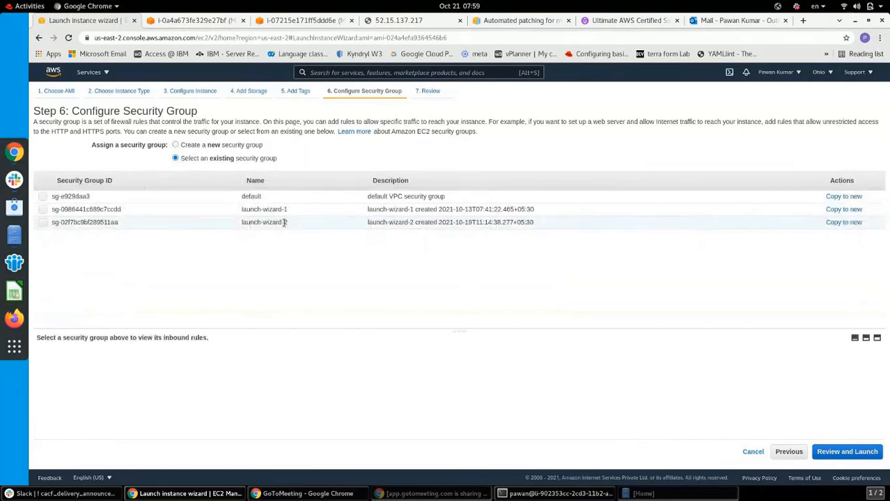
{"action": "left_click_drag", "start_coordinate": [284, 222], "coordinate": [240, 223]}
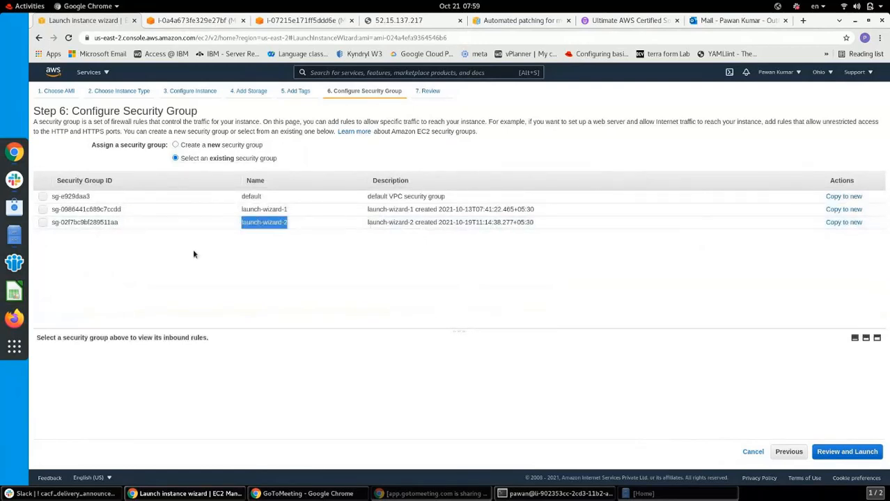
{"action": "left_click", "coordinate": [176, 145]}
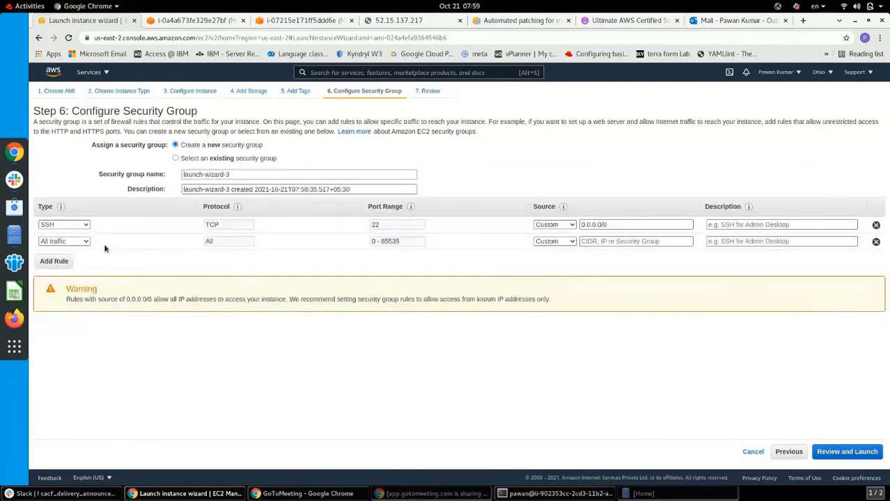
{"action": "left_click", "coordinate": [176, 158]}
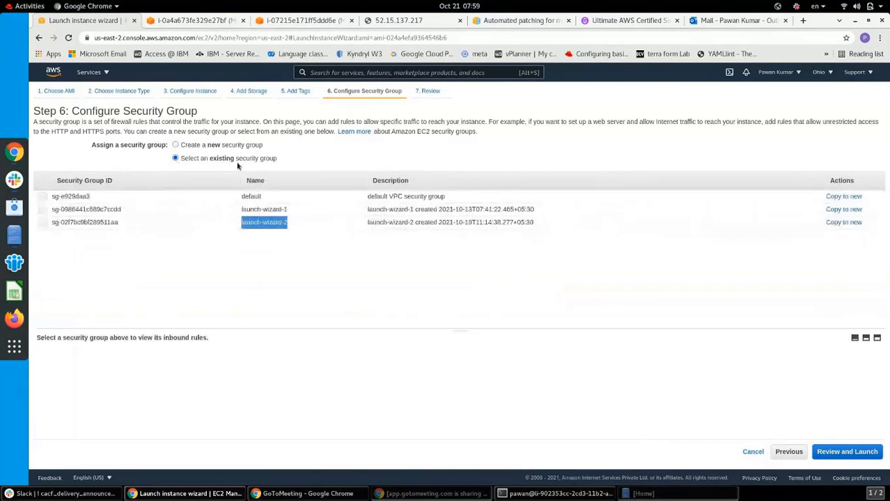
{"action": "left_click", "coordinate": [42, 222]}
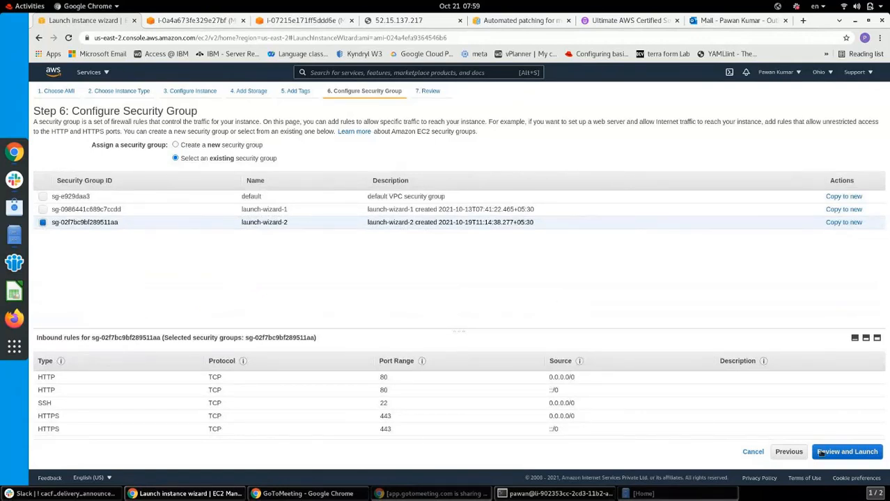
{"action": "left_click", "coordinate": [848, 454]}
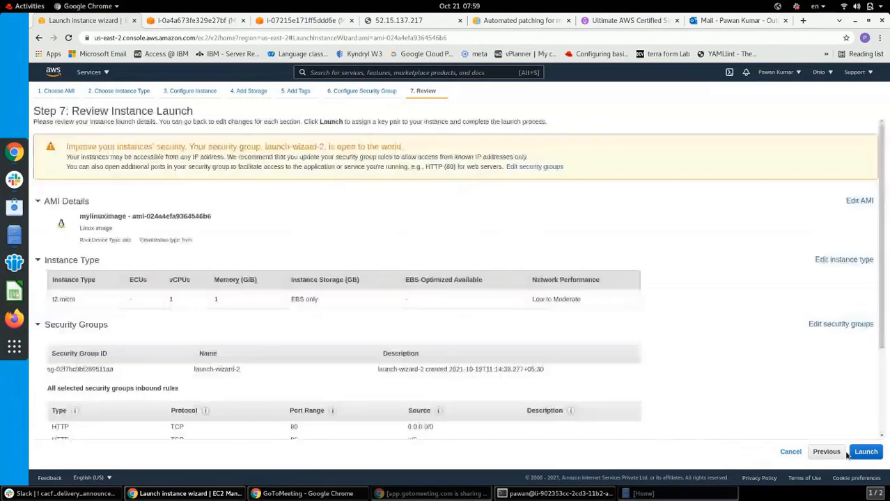
Launch the instance with an existing key pair, view instances, and bring up the 52.15.137.217 test page
{"action": "scroll", "coordinate": [883, 333], "scroll_direction": "down", "scroll_amount": 3}
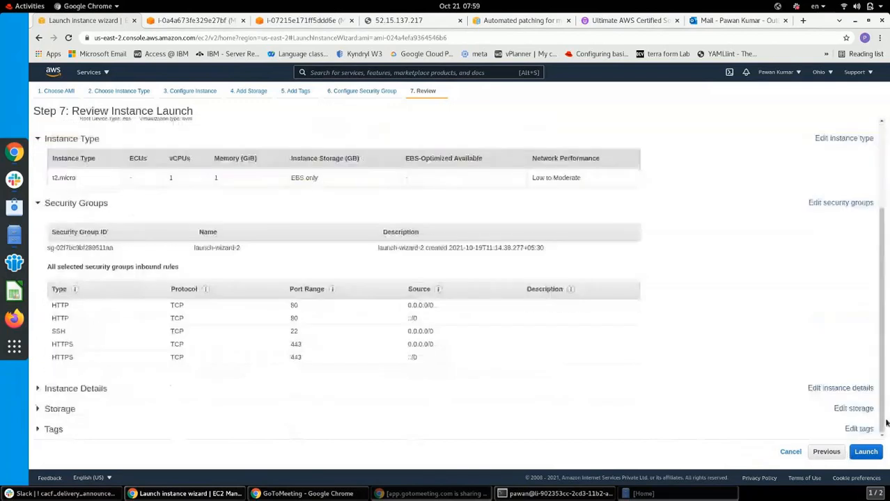
{"action": "left_click", "coordinate": [866, 452]}
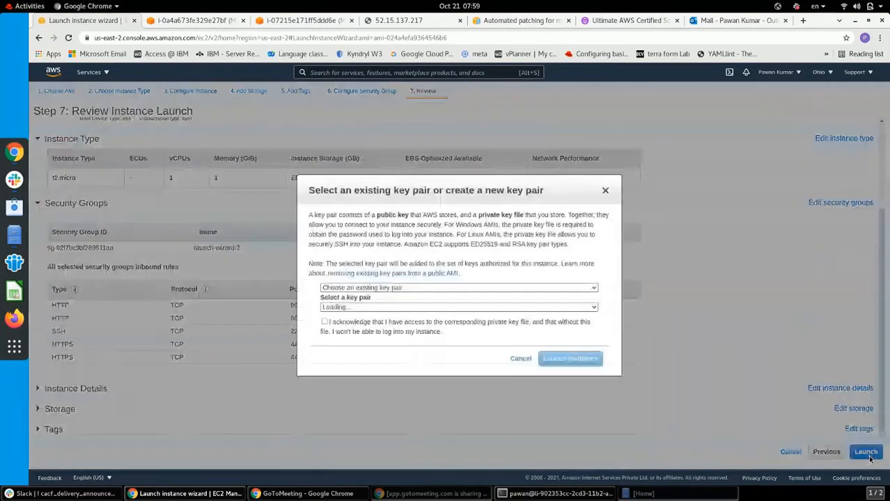
{"action": "left_click", "coordinate": [325, 322]}
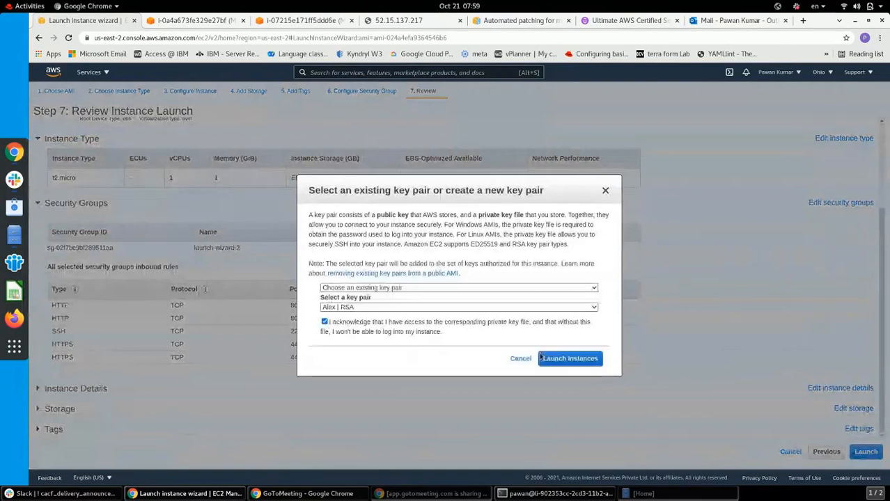
{"action": "left_click", "coordinate": [562, 359]}
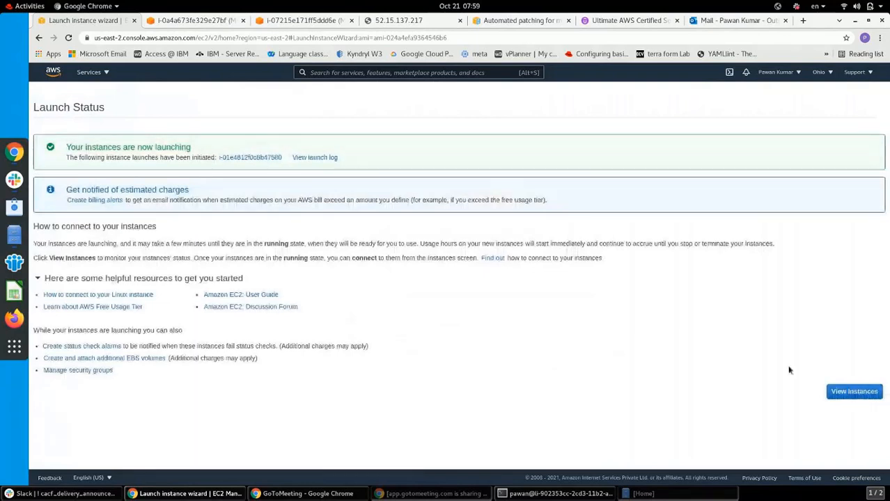
{"action": "left_click", "coordinate": [854, 391]}
{"action": "left_click", "coordinate": [299, 20]}
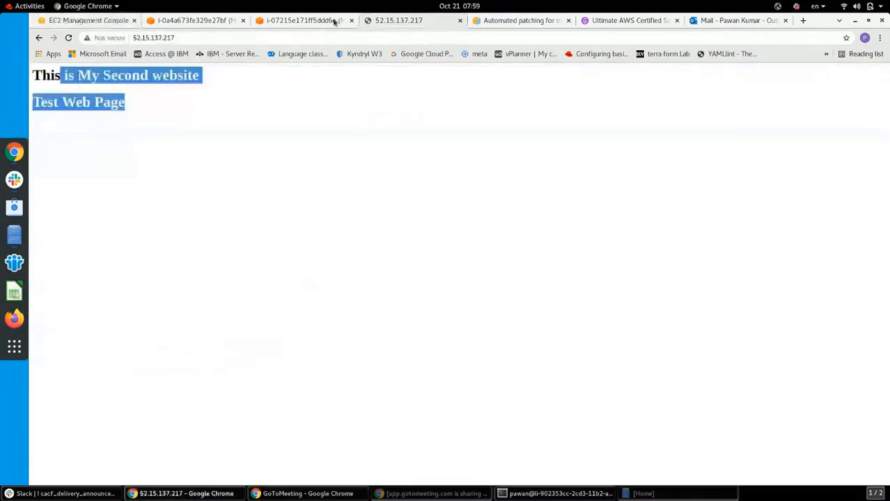
Close the second server's terminal and the failed first-server page, returning to the EC2 instances console
{"action": "left_click", "coordinate": [299, 20]}
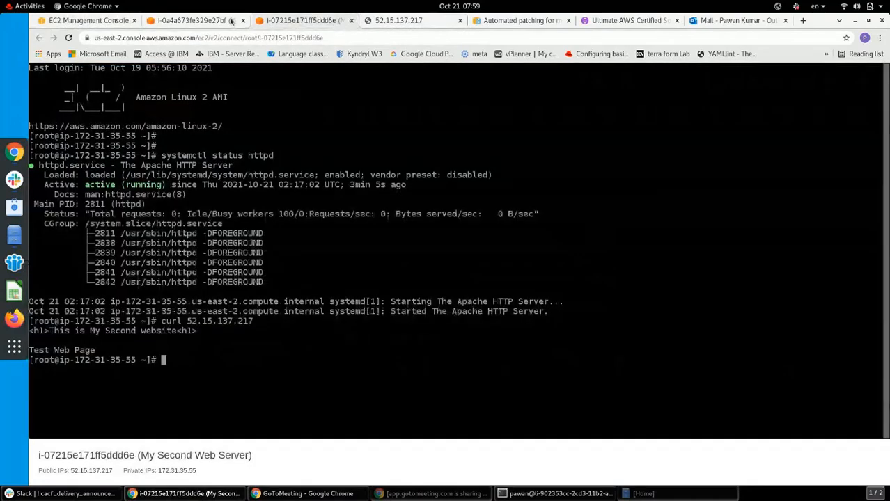
{"action": "left_click", "coordinate": [350, 21]}
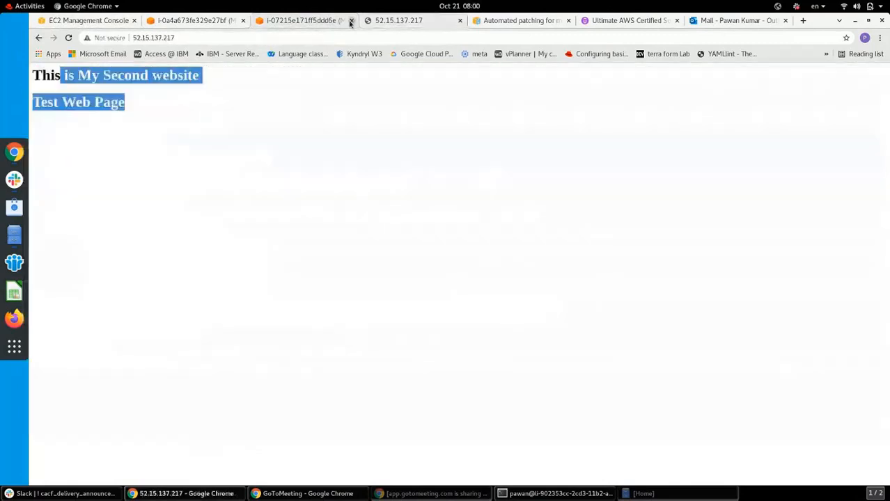
{"action": "left_click", "coordinate": [222, 22]}
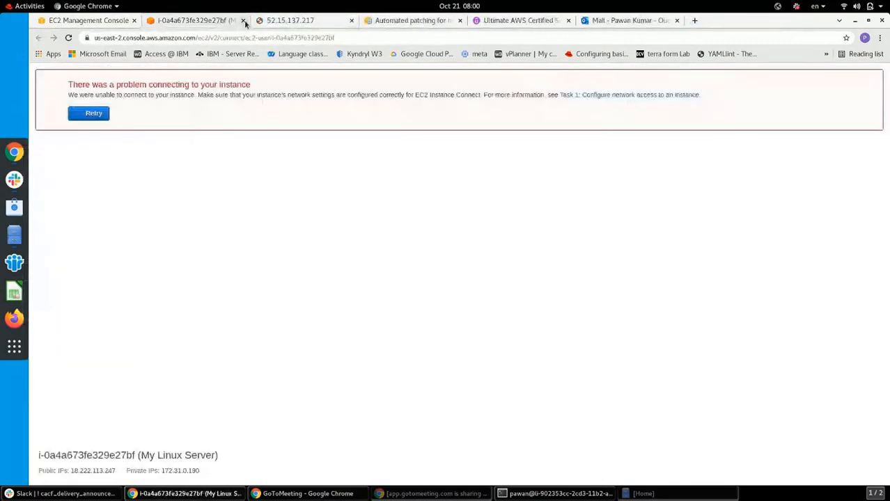
{"action": "left_click", "coordinate": [243, 21]}
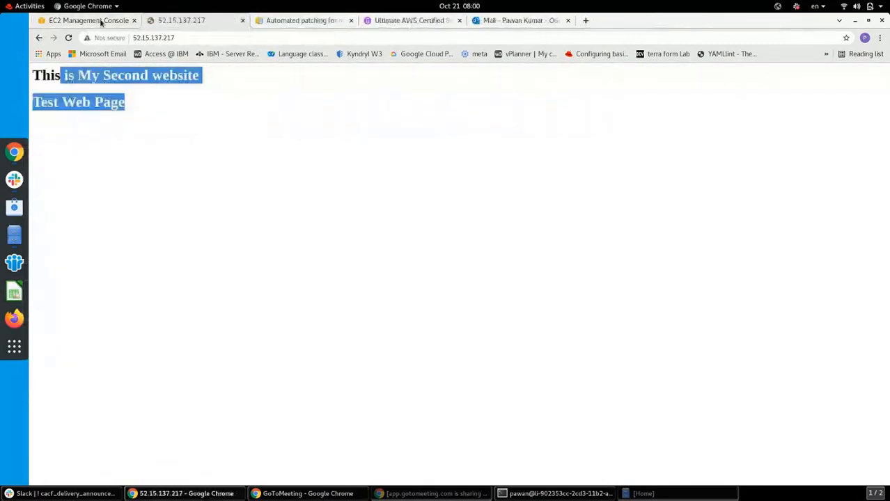
{"action": "left_click", "coordinate": [101, 22]}
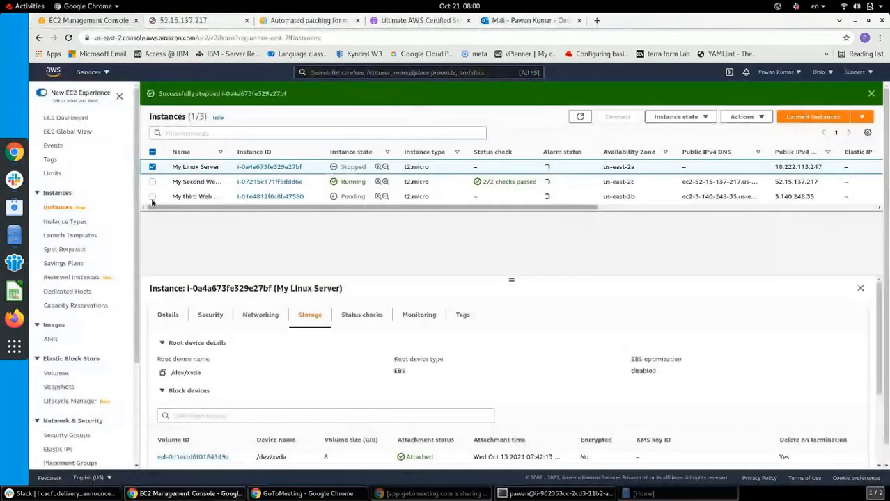
Refresh Instances, confirm My third Web Server runs at 3.140.248.35, and go to Load Balancers
{"action": "left_click", "coordinate": [153, 167]}
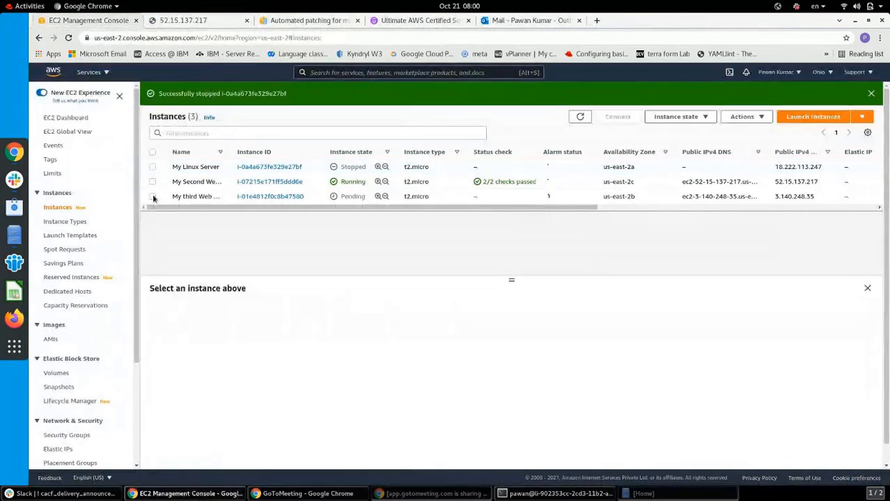
{"action": "left_click", "coordinate": [152, 197]}
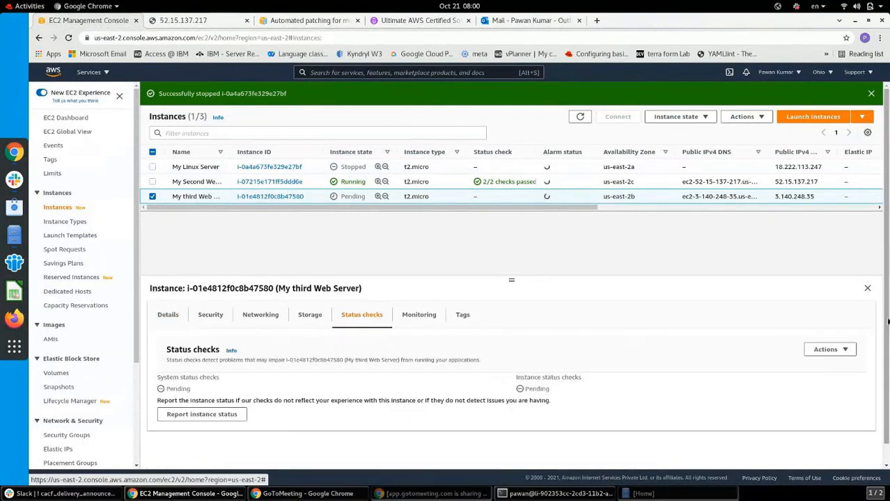
{"action": "mouse_move", "coordinate": [888, 322]}
{"action": "left_mouse_down"}
{"action": "mouse_move", "coordinate": [889, 360]}
{"action": "mouse_move", "coordinate": [888, 322]}
{"action": "left_mouse_up"}
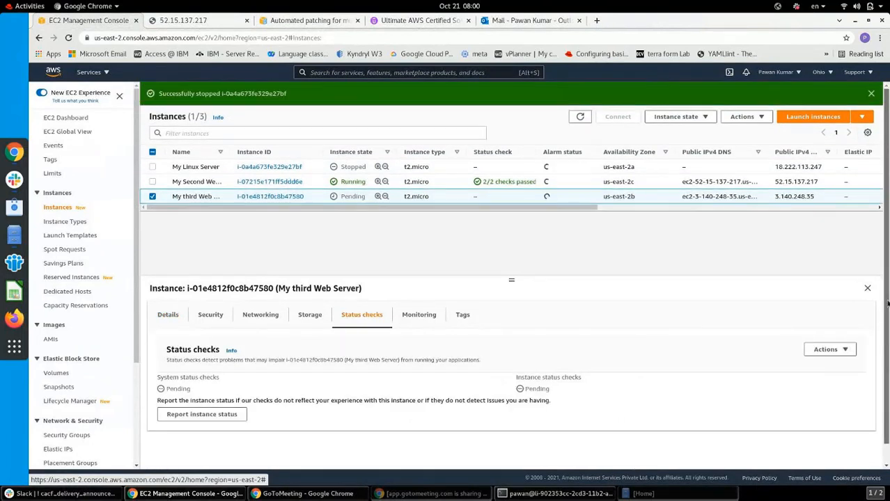
{"action": "left_click", "coordinate": [581, 117]}
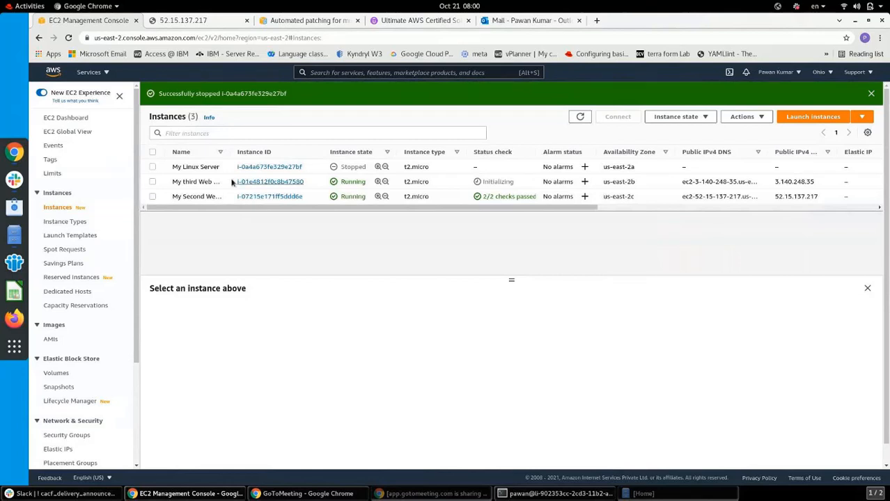
{"action": "left_click", "coordinate": [154, 182]}
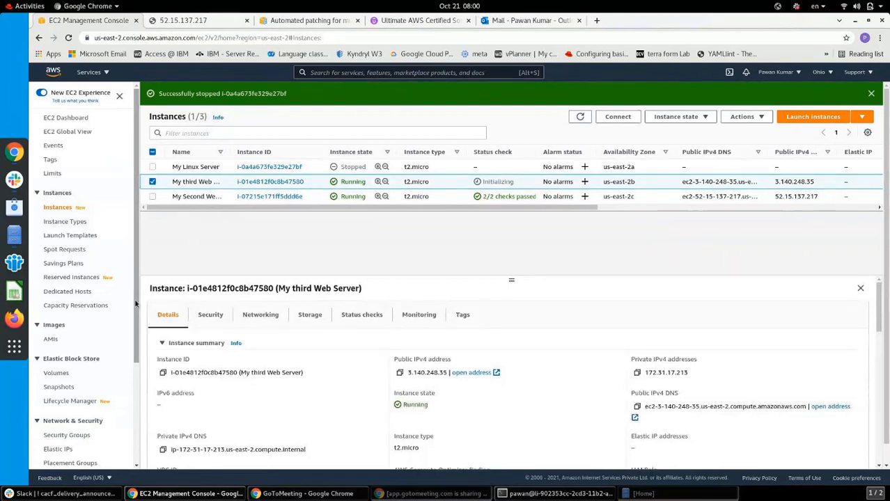
{"action": "left_click_drag", "start_coordinate": [137, 305], "coordinate": [140, 411]}
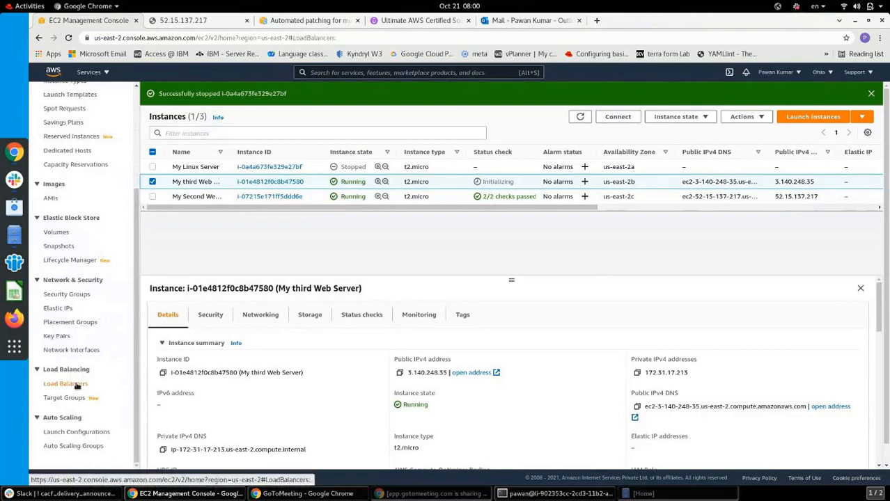
{"action": "left_click", "coordinate": [75, 383]}
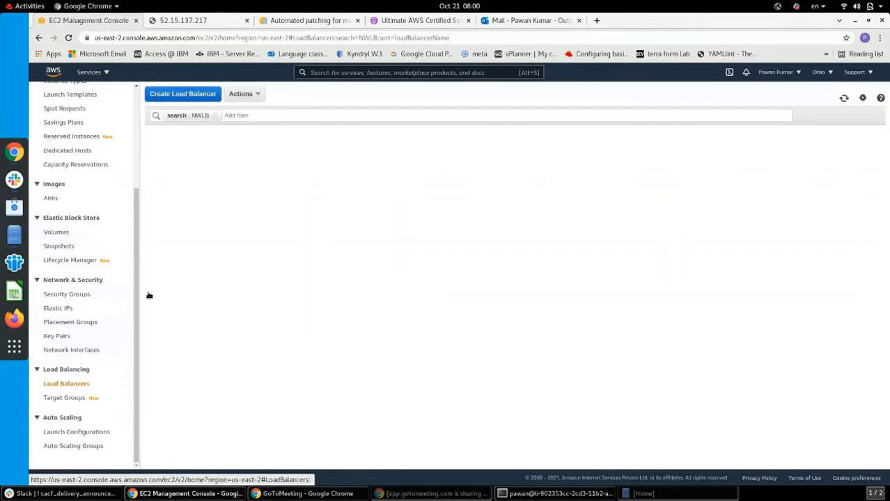
Begin a new load balancer and choose the Application Load Balancer type
{"action": "left_click", "coordinate": [205, 99]}
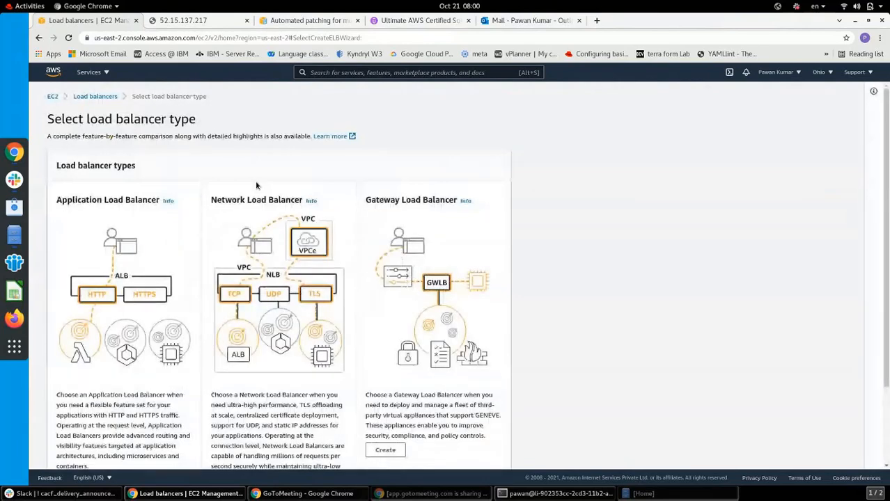
{"action": "scroll", "coordinate": [255, 185], "scroll_direction": "down", "scroll_amount": 3}
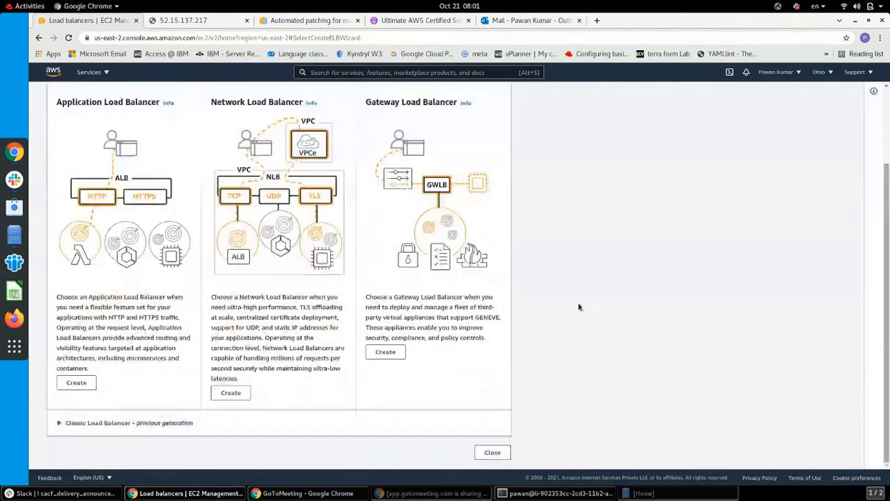
{"action": "left_click", "coordinate": [76, 384]}
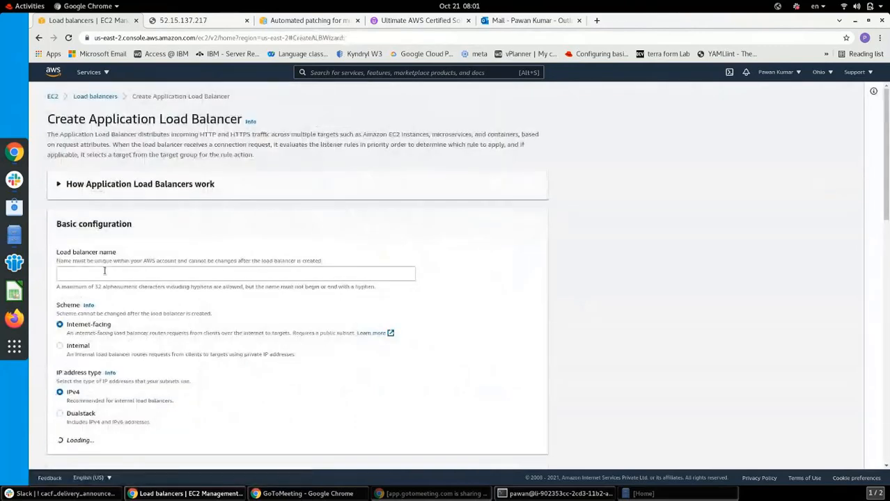
Name the load balancer MyApLB
{"action": "left_click", "coordinate": [105, 274]}
{"action": "type", "text": "My"}
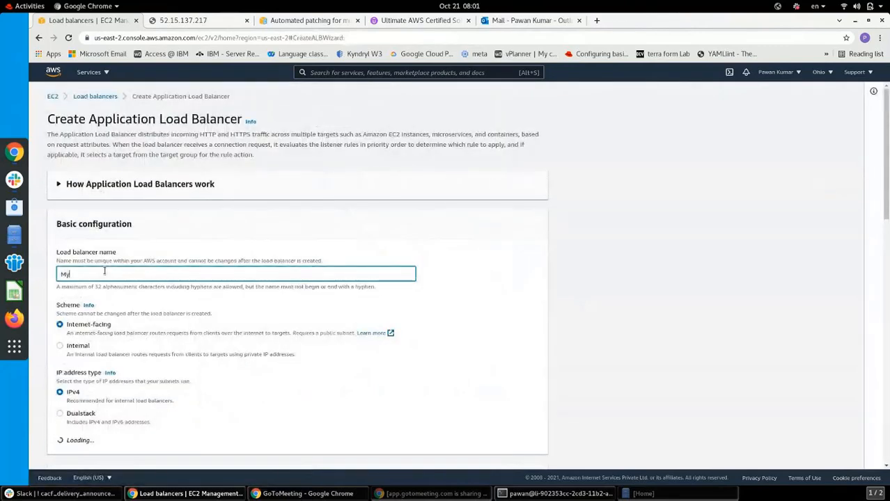
{"action": "type", "text": "A"}
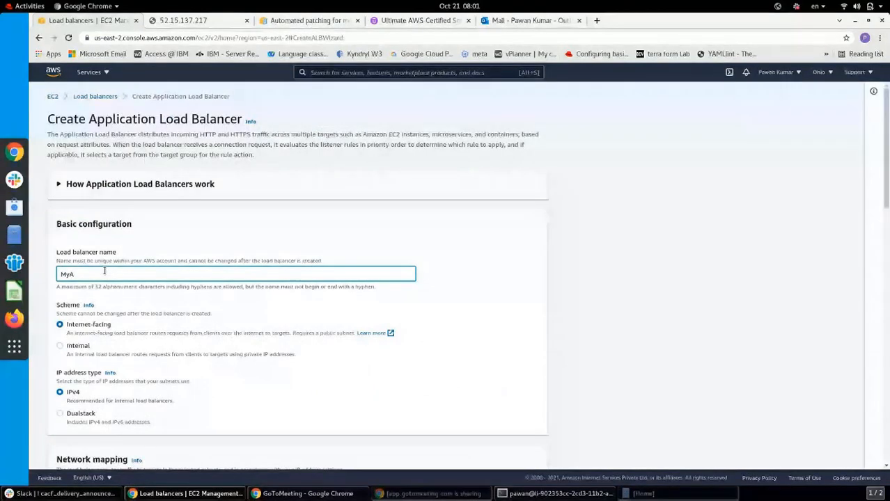
{"action": "type", "text": "p"}
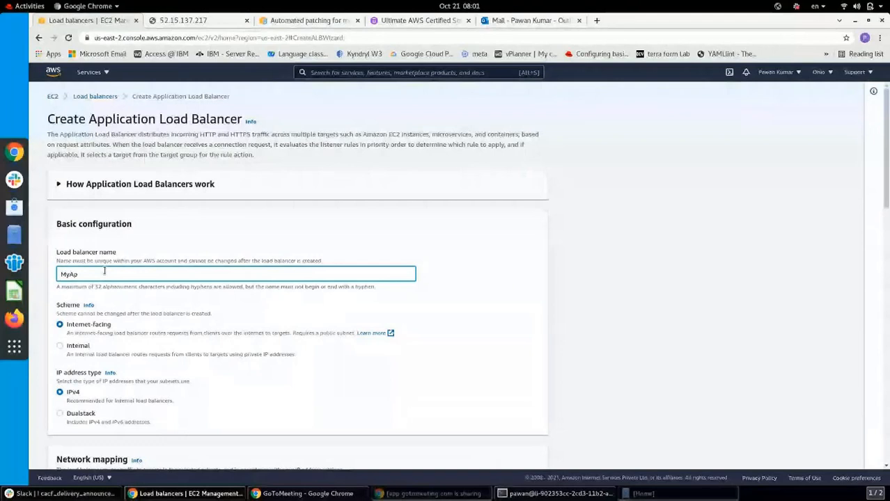
{"action": "type", "text": "LB"}
{"action": "left_click", "coordinate": [321, 347]}
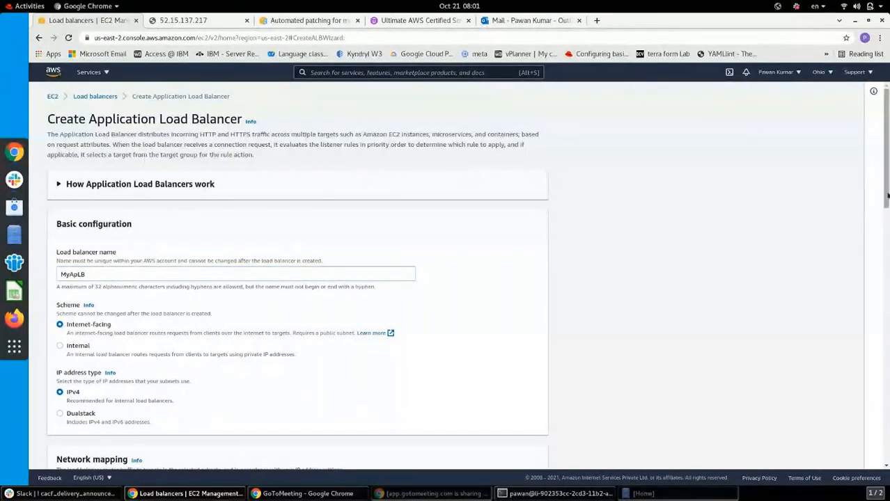
{"action": "left_click_drag", "start_coordinate": [886, 197], "coordinate": [887, 278]}
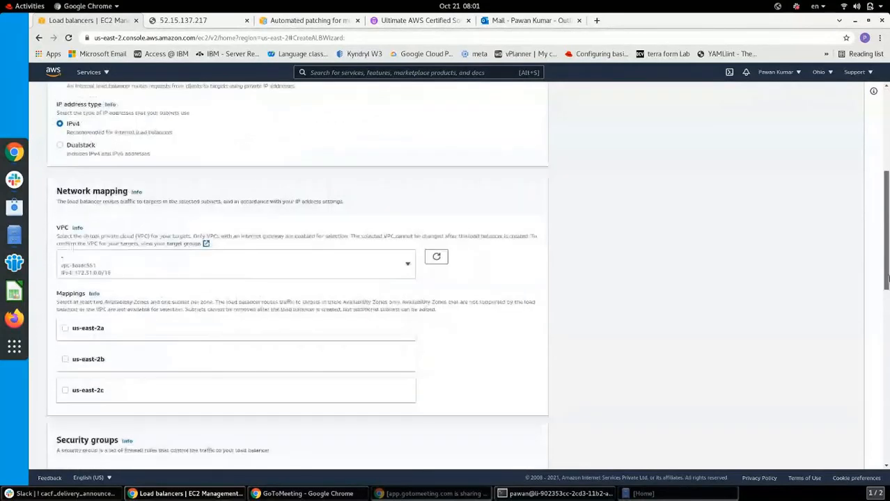
{"action": "scroll", "coordinate": [79, 237], "scroll_direction": "down", "scroll_amount": 1}
Keep the default VPC and map availability zones us-east-2b and us-east-2c
{"action": "left_click", "coordinate": [79, 233]}
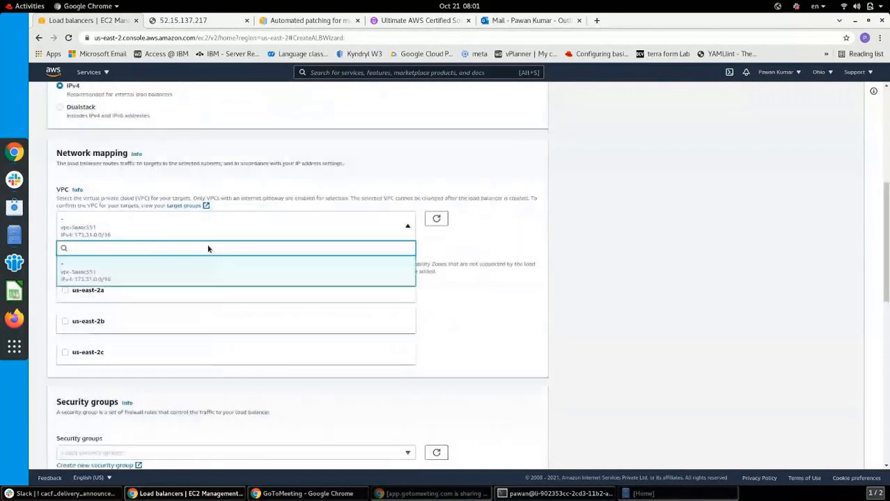
{"action": "left_click", "coordinate": [140, 278]}
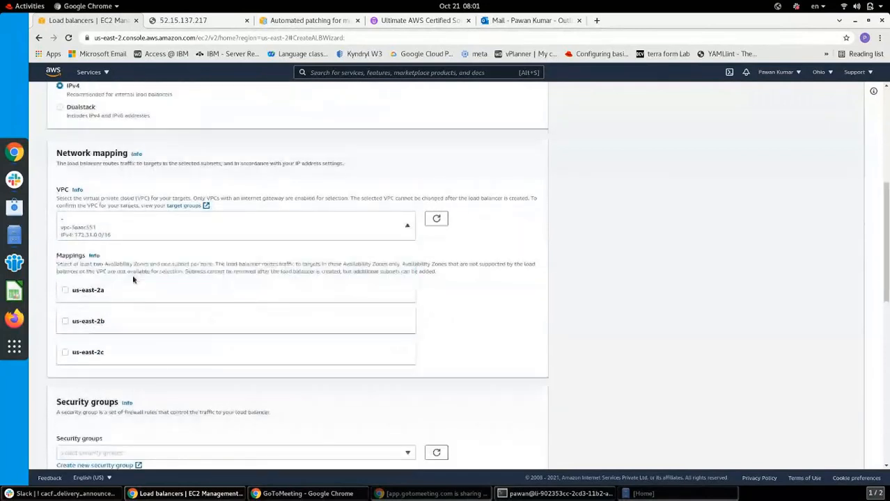
{"action": "left_click", "coordinate": [65, 291]}
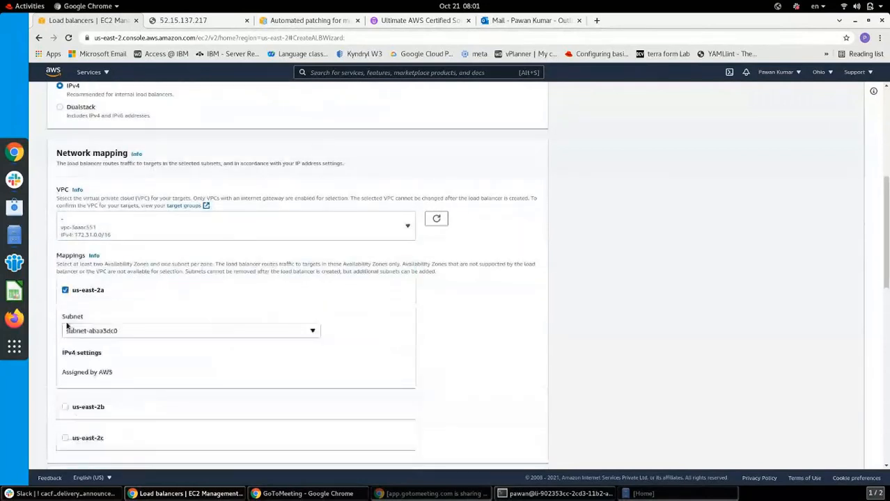
{"action": "left_click", "coordinate": [66, 409]}
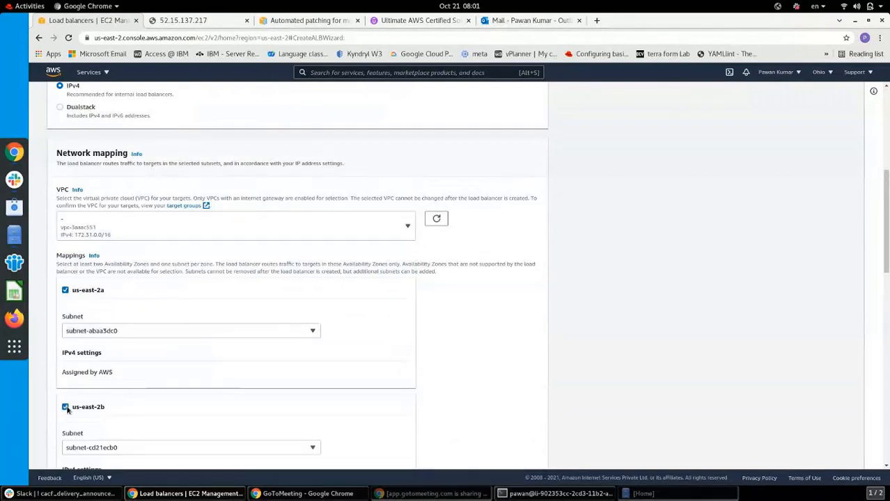
{"action": "left_click_drag", "start_coordinate": [888, 242], "coordinate": [888, 315]}
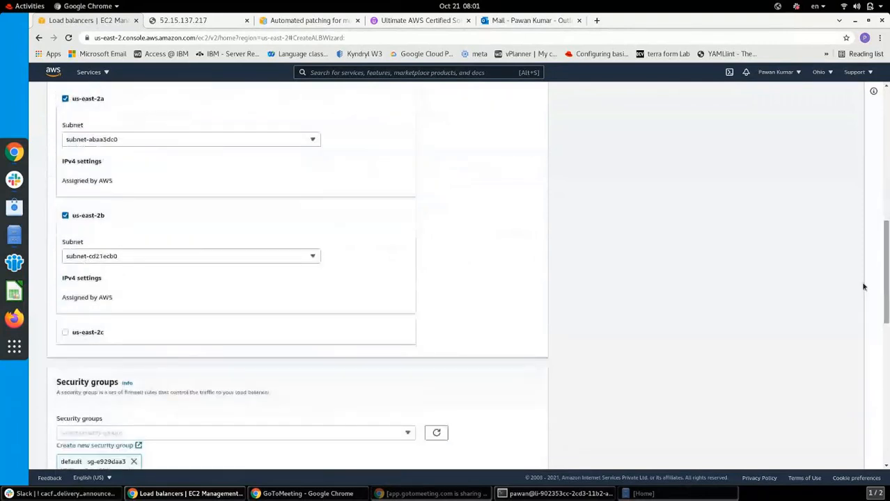
{"action": "left_click", "coordinate": [66, 99]}
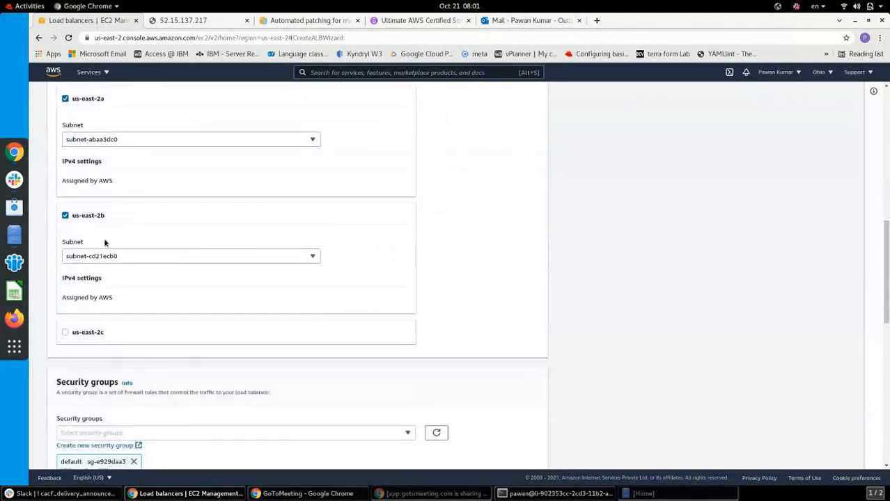
{"action": "left_click", "coordinate": [66, 247]}
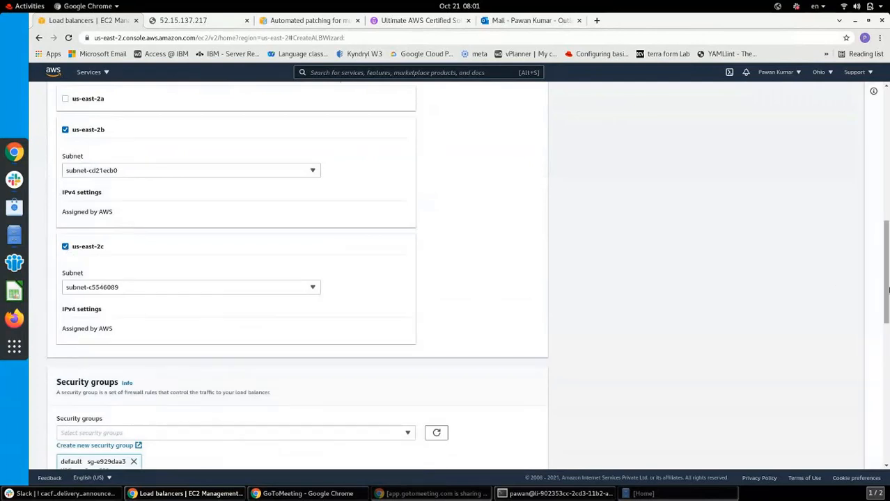
{"action": "left_click_drag", "start_coordinate": [887, 292], "coordinate": [888, 368]}
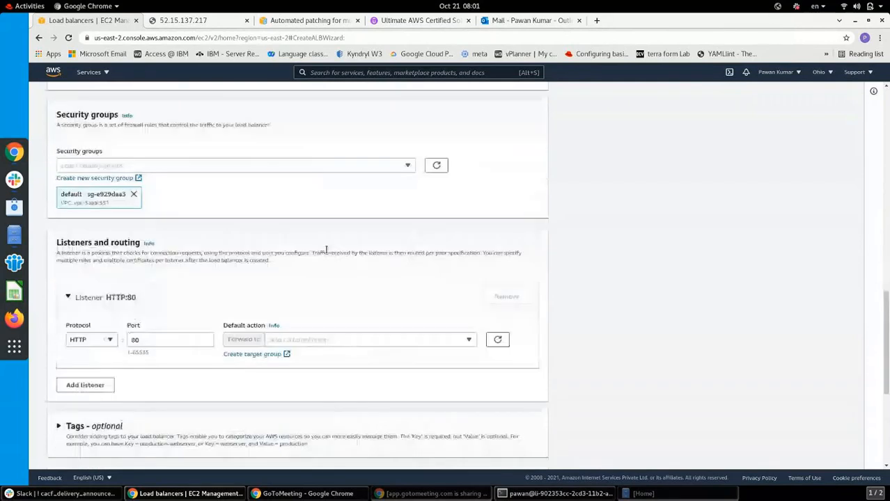
Assign the launch-wizard-2 security group to the load balancer and start a new target group
{"action": "left_click", "coordinate": [408, 166]}
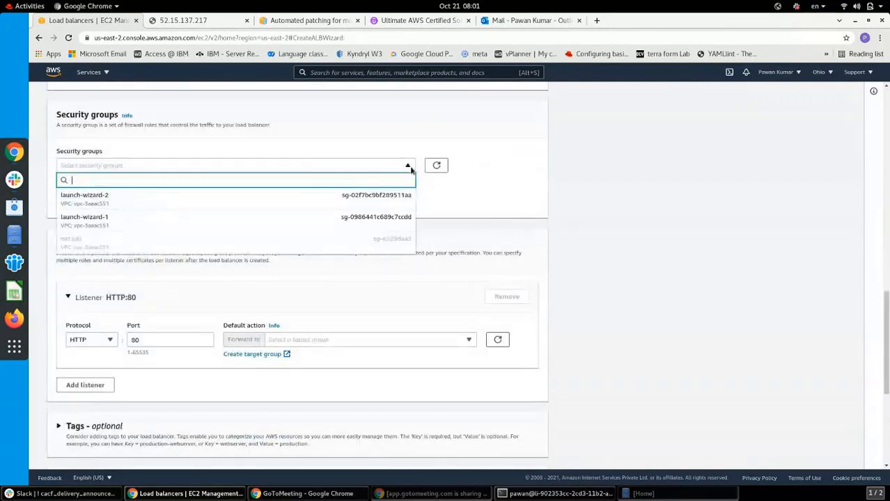
{"action": "left_click", "coordinate": [296, 202]}
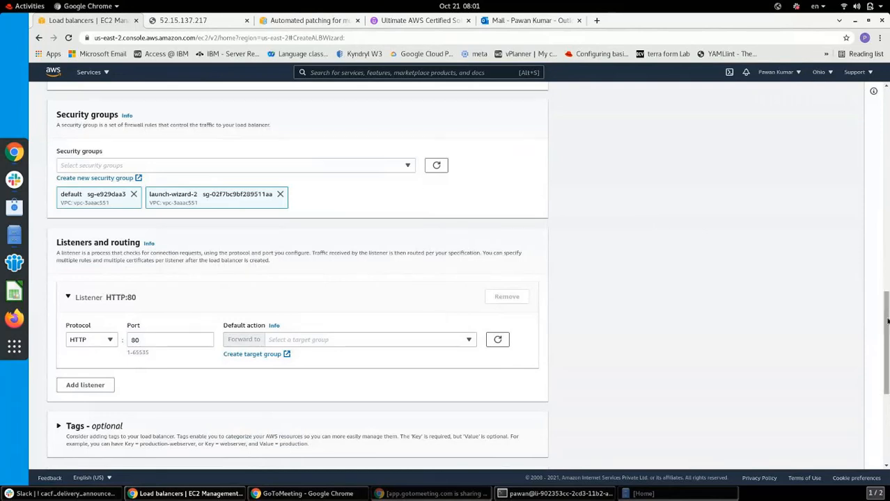
{"action": "scroll", "coordinate": [604, 326], "scroll_direction": "down", "scroll_amount": 3}
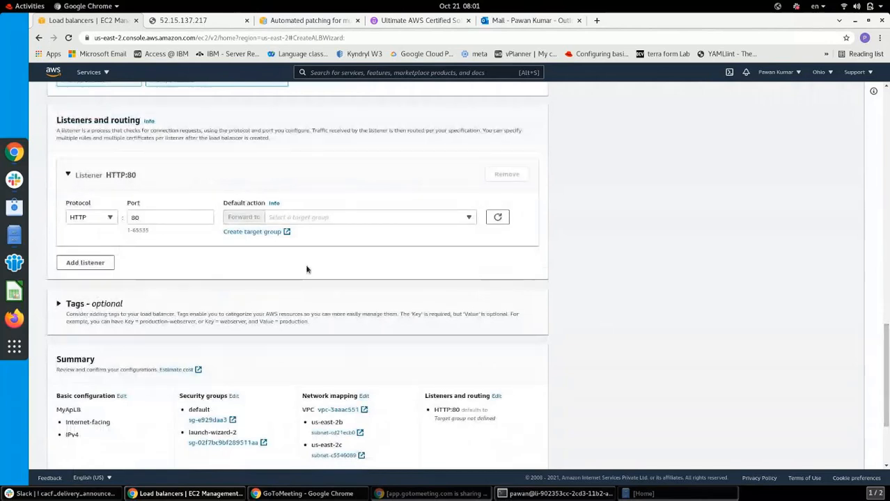
{"action": "left_click", "coordinate": [267, 235]}
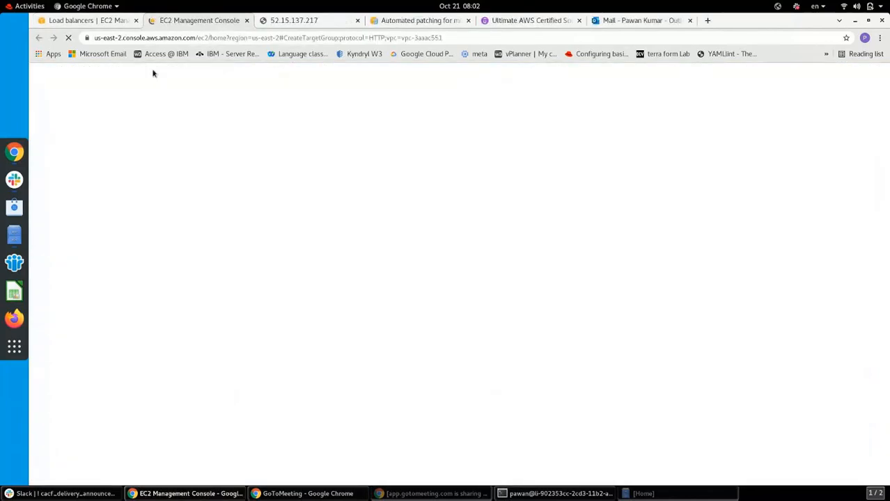
Name the target group TG1, keeping HTTP port 80, in VPC vpc-3aaac551
{"action": "left_click", "coordinate": [103, 21]}
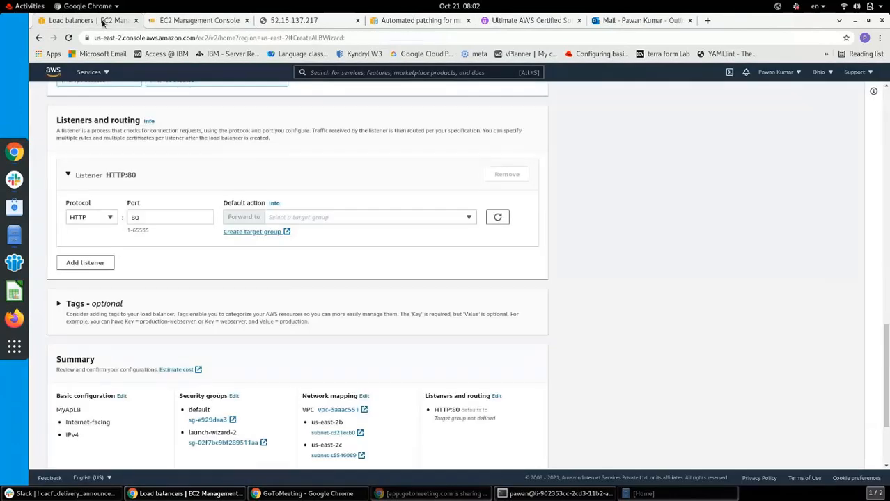
{"action": "left_click", "coordinate": [185, 21]}
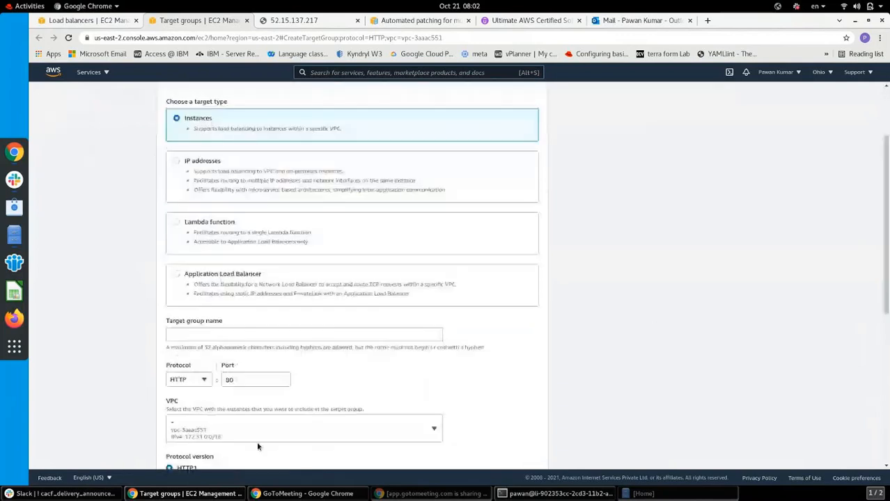
{"action": "left_click", "coordinate": [198, 334]}
{"action": "type", "text": "TG1"}
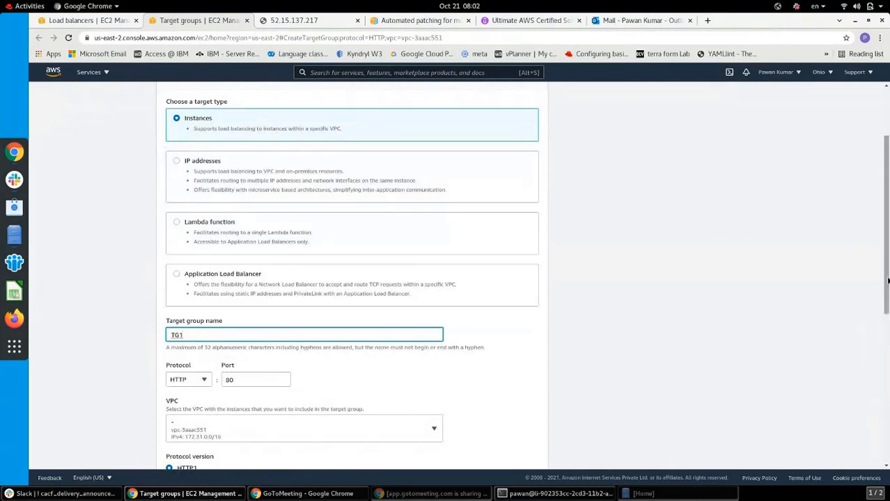
{"action": "left_click_drag", "start_coordinate": [888, 302], "coordinate": [888, 355]}
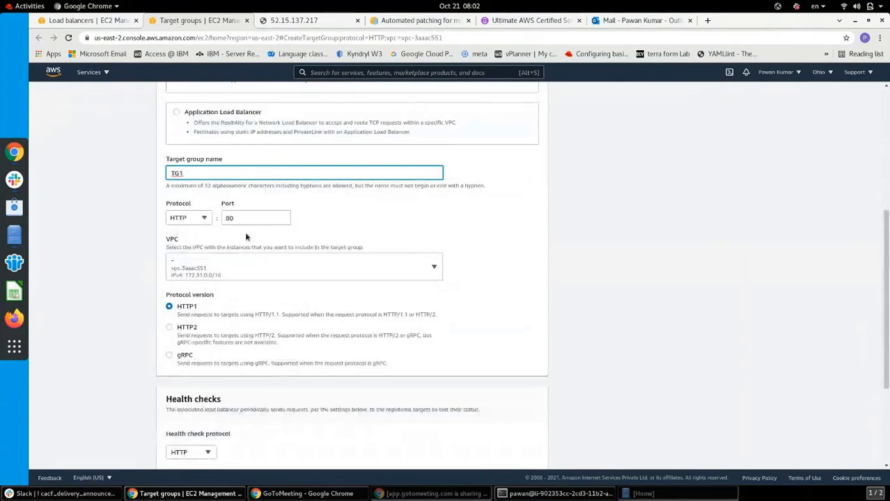
{"action": "left_click", "coordinate": [249, 267]}
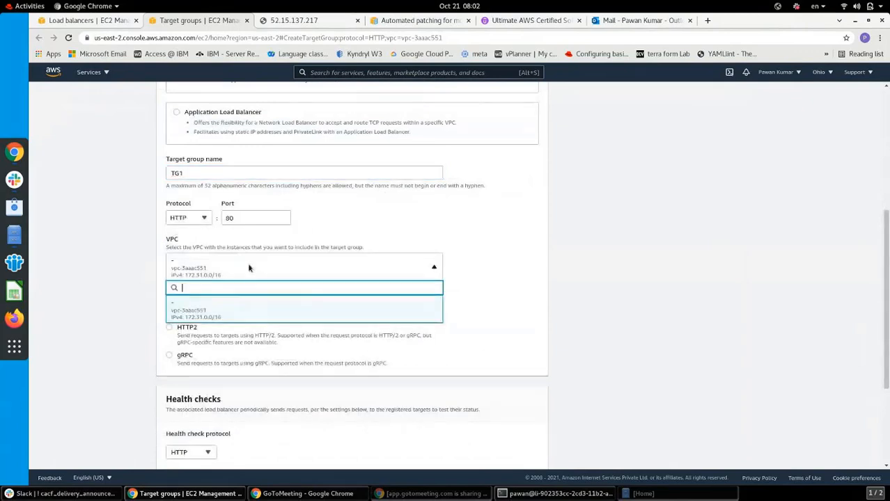
{"action": "left_click", "coordinate": [212, 314]}
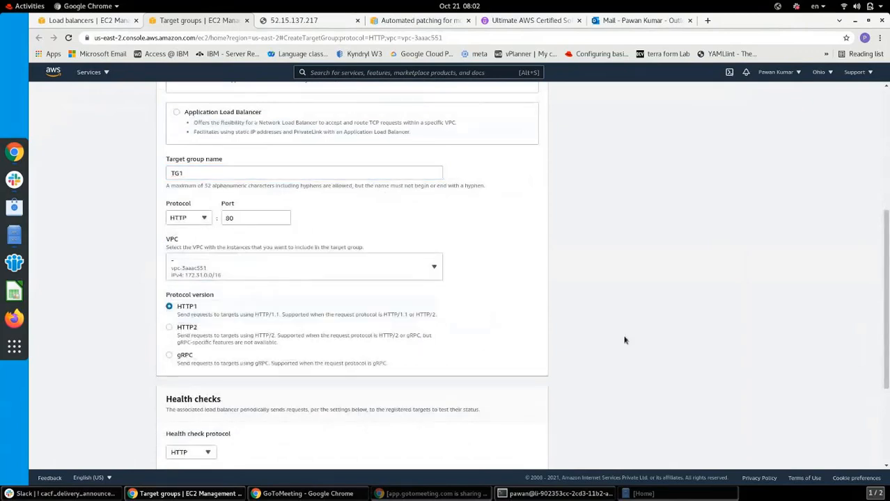
{"action": "left_click_drag", "start_coordinate": [888, 322], "coordinate": [889, 397]}
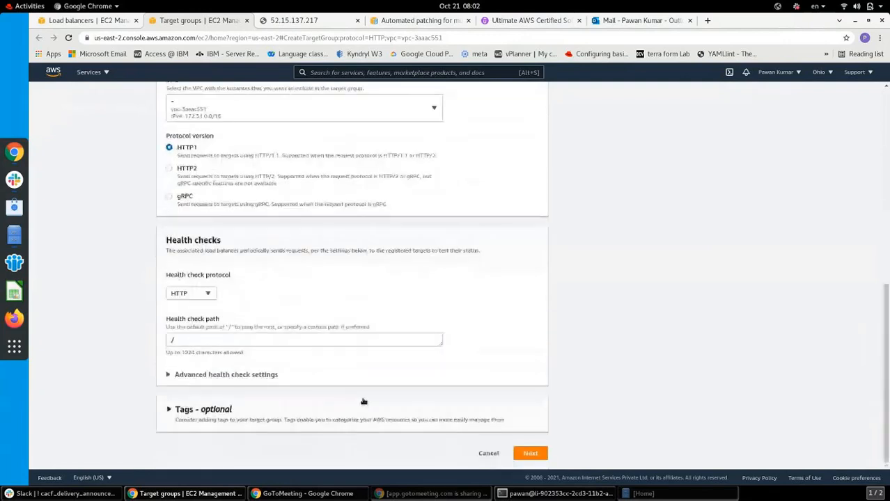
Expand the advanced health check settings and set the interval to 10 seconds
{"action": "left_click", "coordinate": [169, 376]}
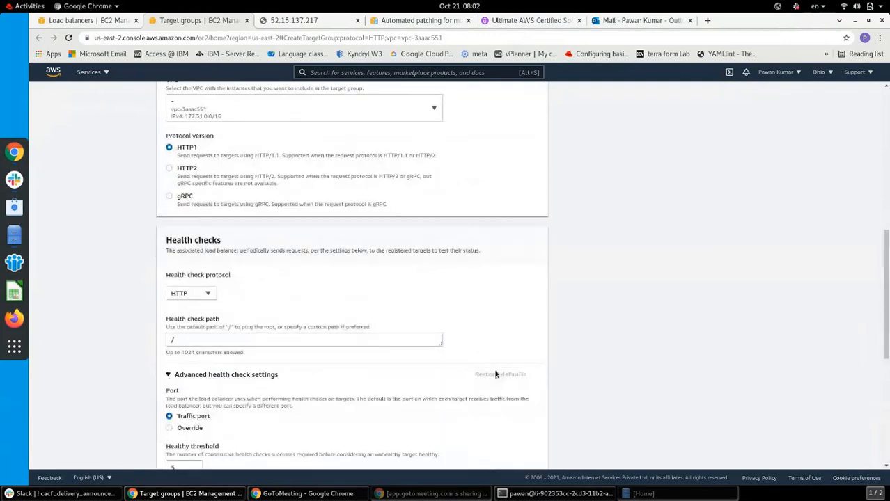
{"action": "mouse_move", "coordinate": [887, 253]}
{"action": "left_mouse_down"}
{"action": "mouse_move", "coordinate": [887, 330]}
{"action": "mouse_move", "coordinate": [607, 343]}
{"action": "left_mouse_up"}
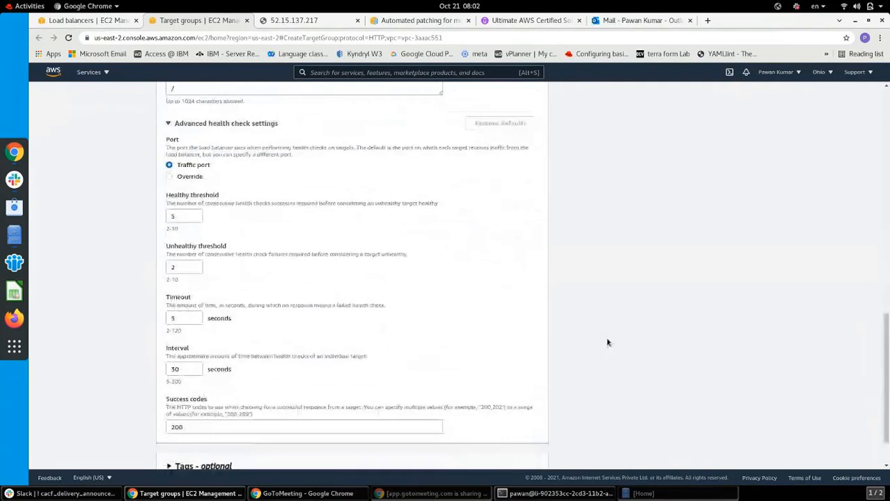
{"action": "left_click_drag", "start_coordinate": [193, 267], "coordinate": [167, 272]}
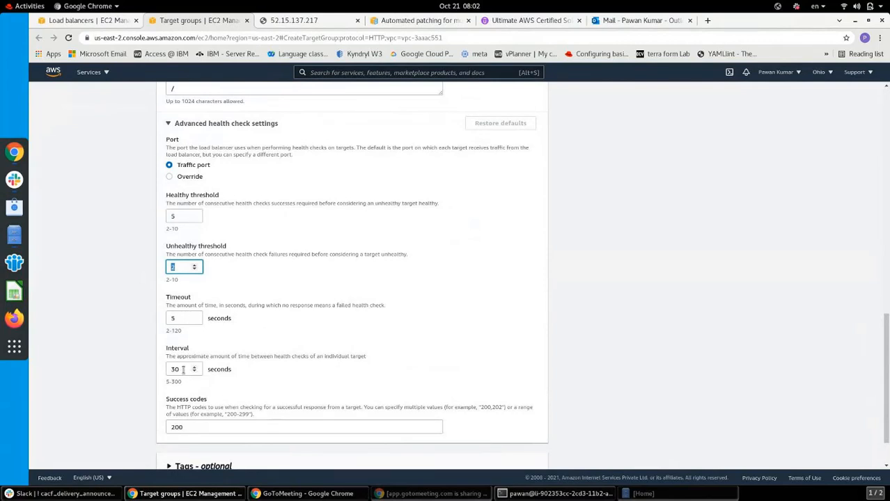
{"action": "left_click_drag", "start_coordinate": [183, 370], "coordinate": [168, 369]}
{"action": "type", "text": "10"}
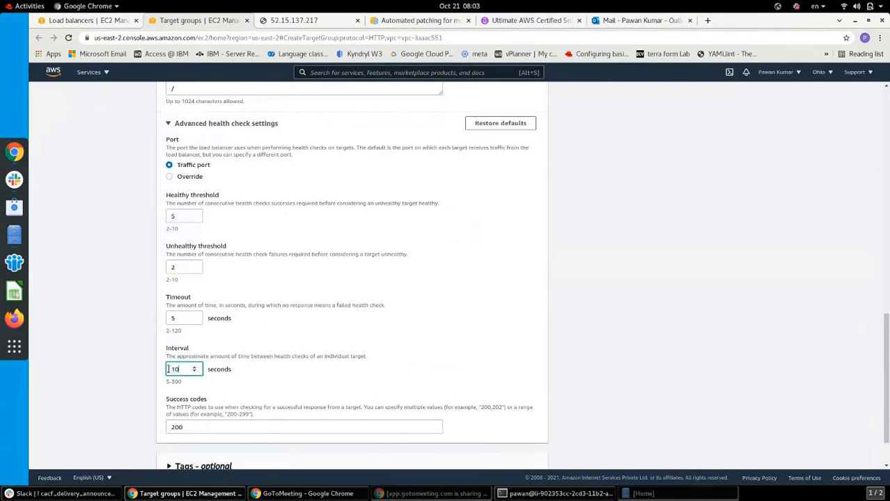
{"action": "left_click", "coordinate": [699, 363]}
Set the health check timeout to 2 seconds and continue to Register targets
{"action": "left_click_drag", "start_coordinate": [888, 370], "coordinate": [888, 424]}
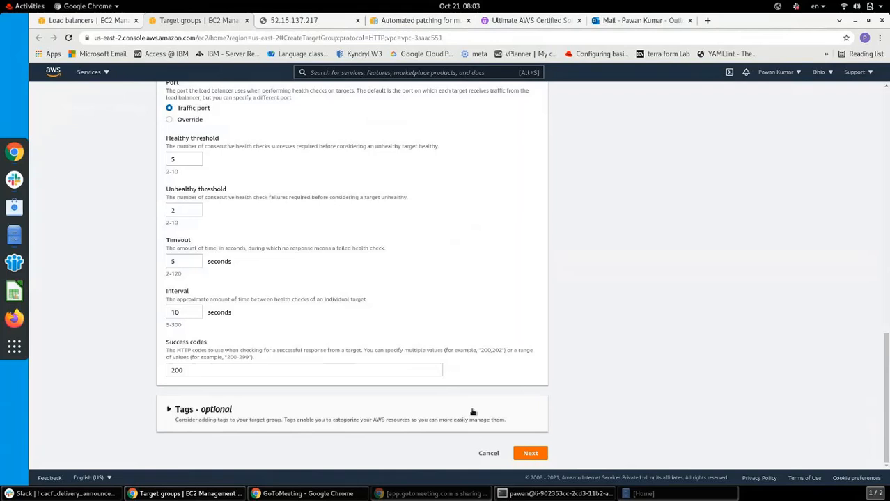
{"action": "left_click", "coordinate": [172, 261]}
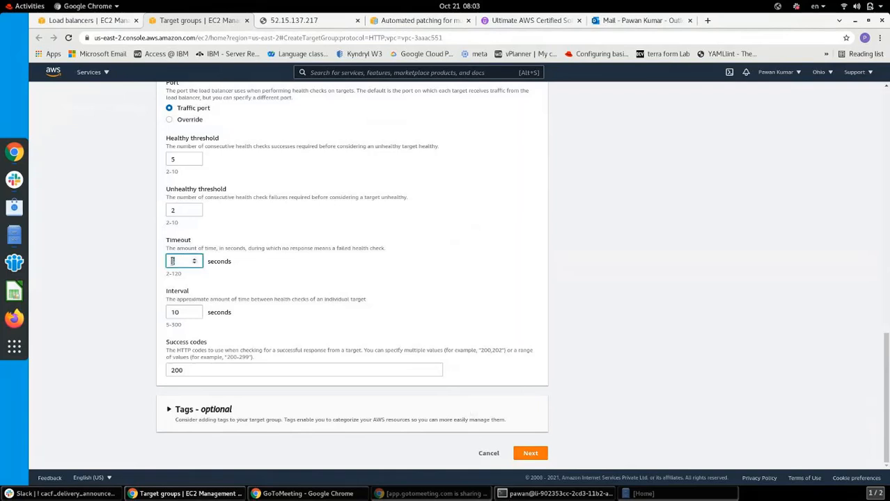
{"action": "type", "text": "2"}
{"action": "left_click", "coordinate": [530, 454]}
{"action": "left_click", "coordinate": [532, 456]}
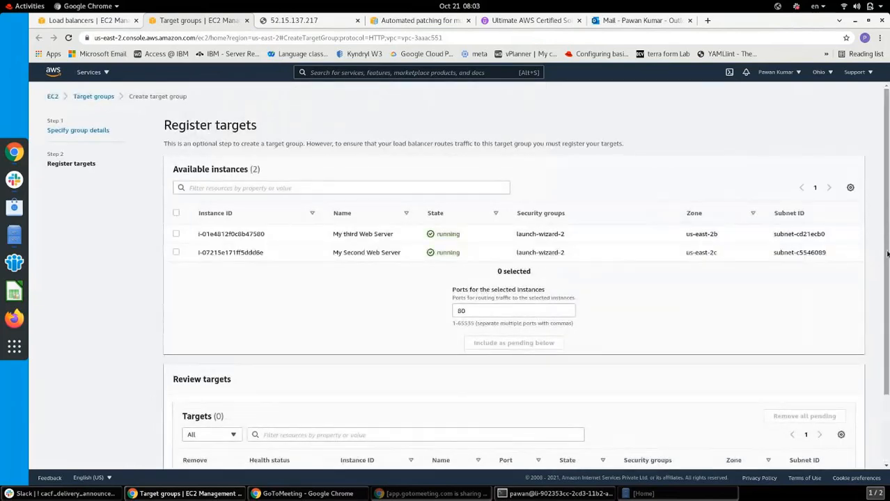
Add My third and My Second Web Server as pending targets and create target group TG1
{"action": "scroll", "coordinate": [887, 284], "scroll_direction": "down", "scroll_amount": 1}
{"action": "scroll", "coordinate": [887, 284], "scroll_direction": "down", "scroll_amount": 1}
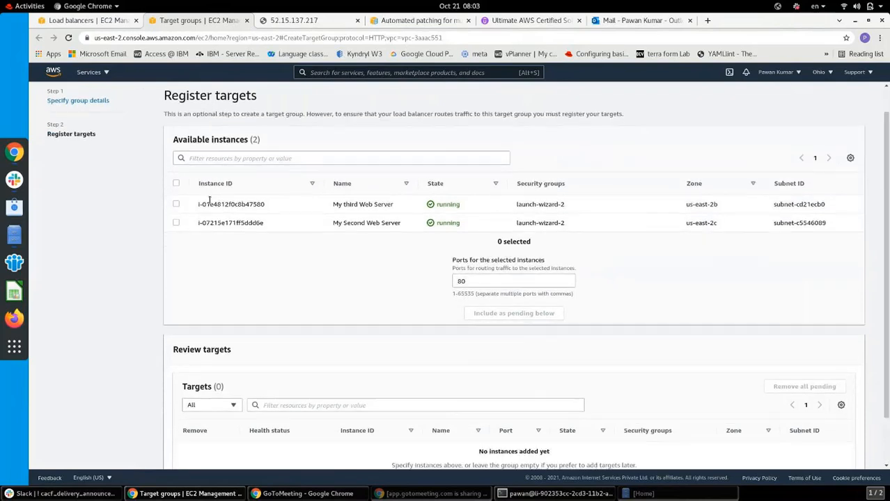
{"action": "left_click", "coordinate": [177, 184]}
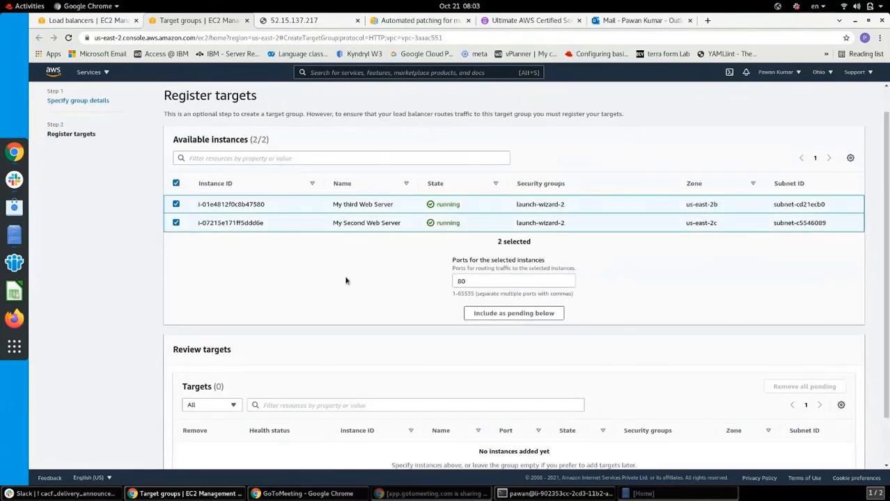
{"action": "left_click", "coordinate": [505, 315]}
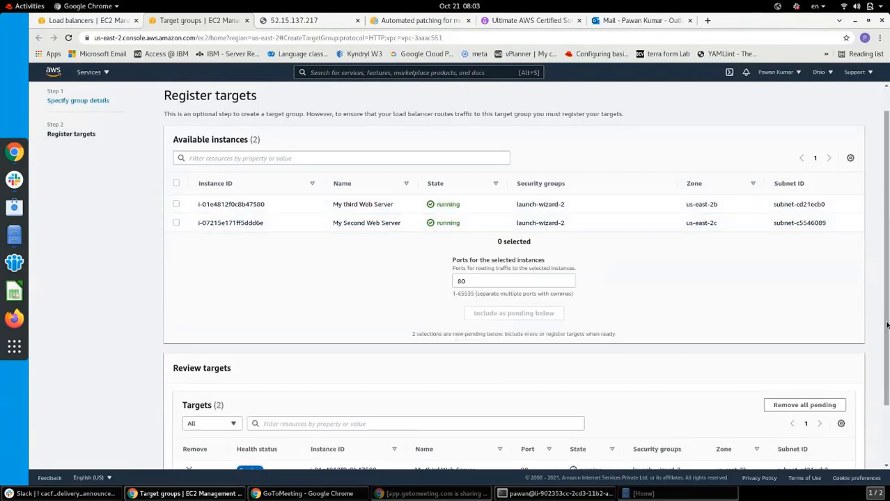
{"action": "left_click_drag", "start_coordinate": [887, 324], "coordinate": [889, 413]}
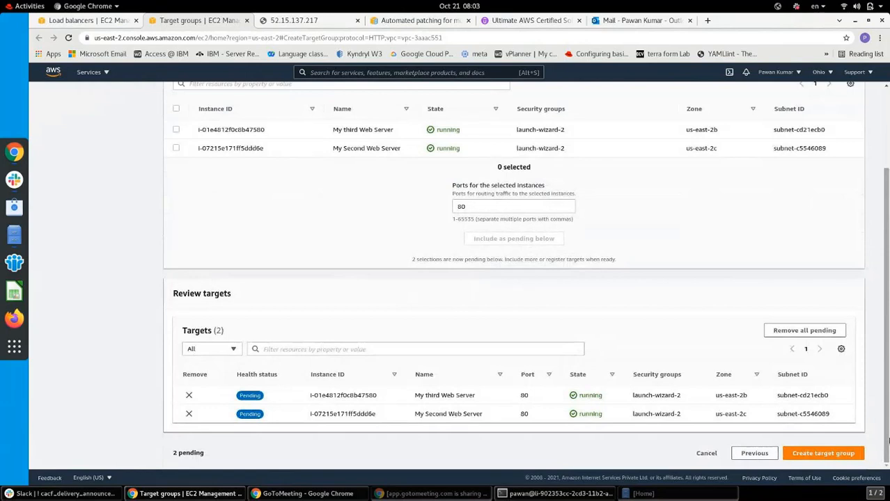
{"action": "left_click", "coordinate": [818, 454]}
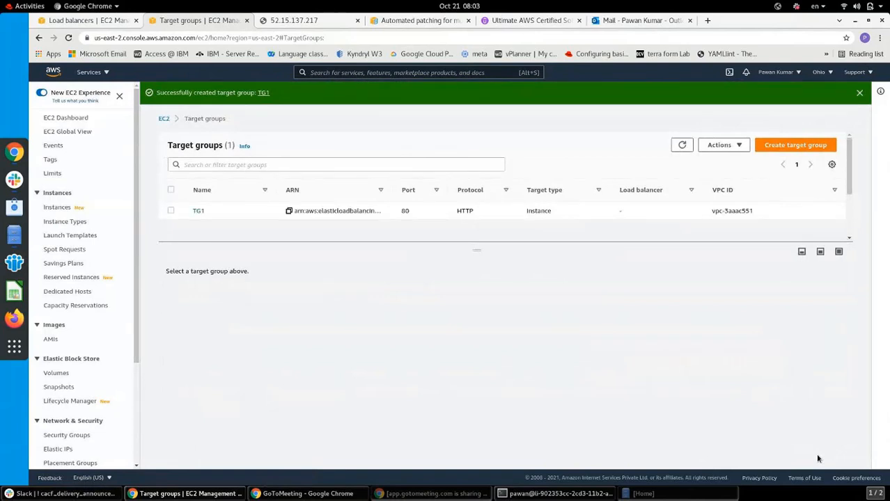
Review TG1's health check, monitoring and targets details, then return to the load balancer wizard
{"action": "left_click", "coordinate": [788, 147]}
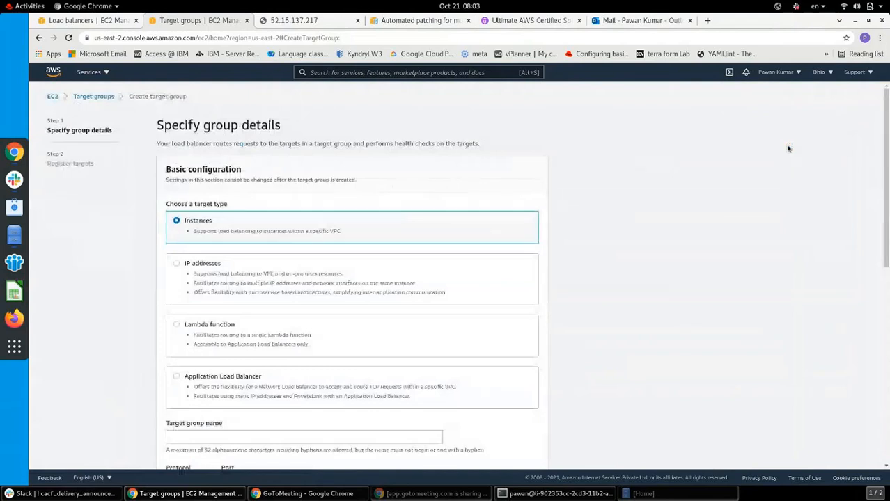
{"action": "left_click", "coordinate": [80, 97]}
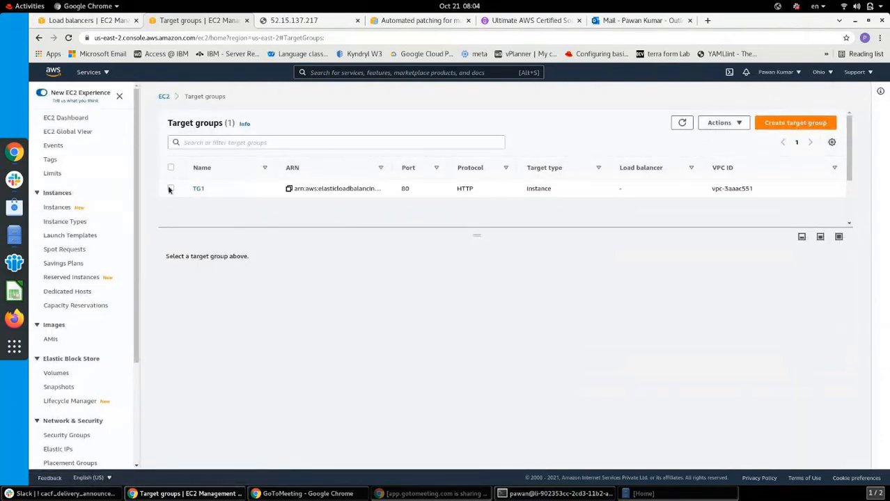
{"action": "left_click", "coordinate": [171, 188]}
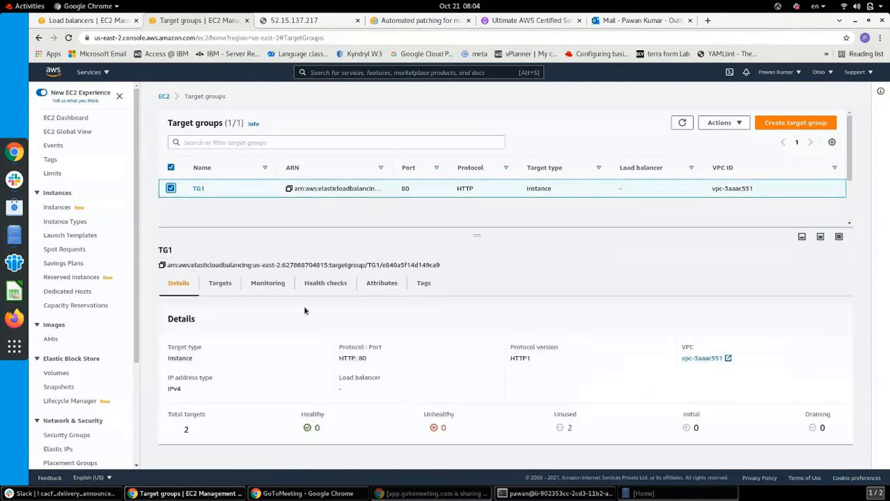
{"action": "left_click", "coordinate": [326, 285]}
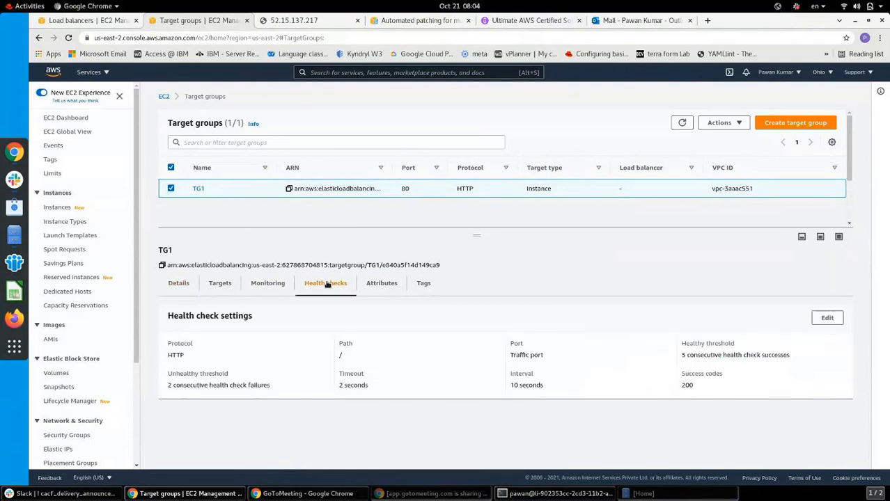
{"action": "left_click", "coordinate": [268, 283]}
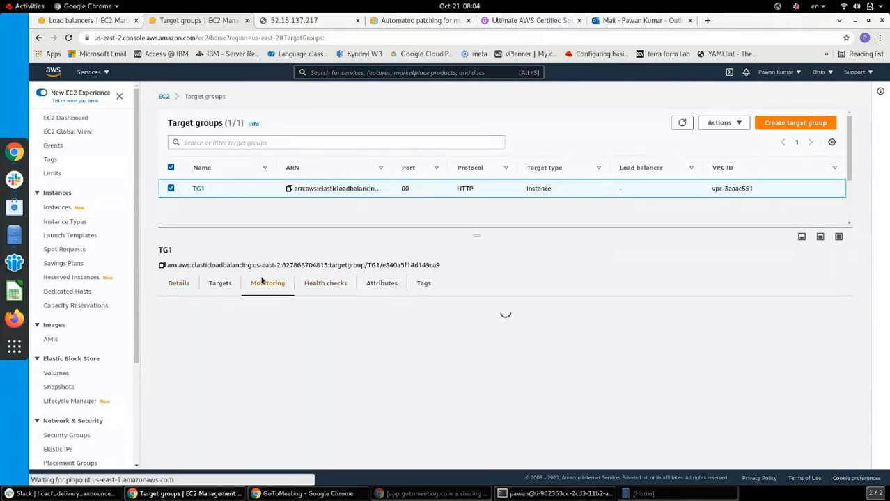
{"action": "left_click", "coordinate": [219, 285]}
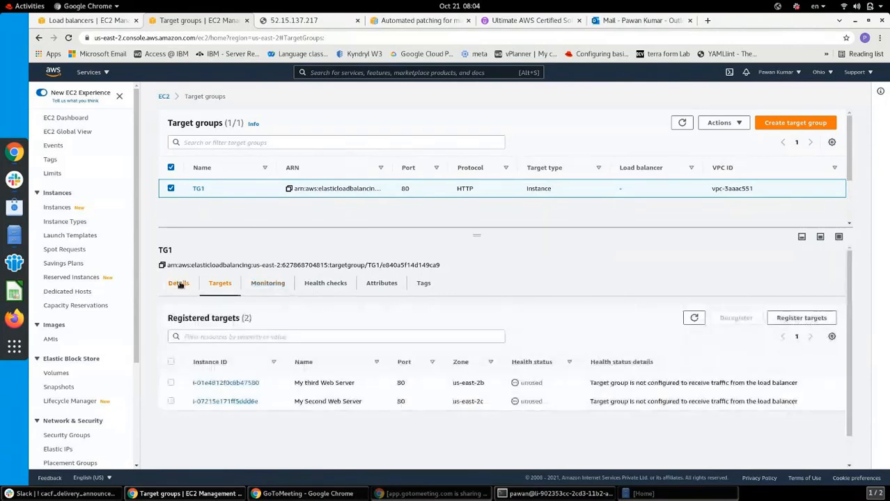
{"action": "left_click", "coordinate": [179, 285]}
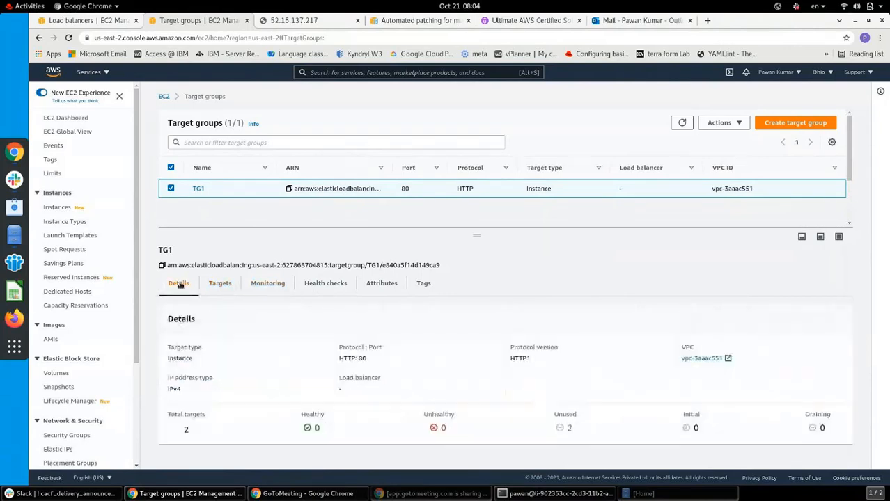
{"action": "left_click", "coordinate": [101, 20]}
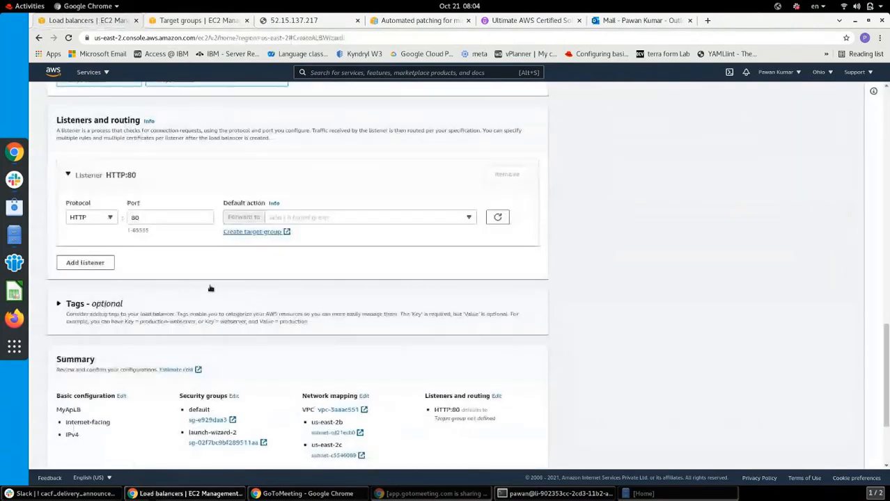
Refresh the target groups, forward the HTTP:80 listener to TG1, and create MyApLB
{"action": "left_click", "coordinate": [326, 220]}
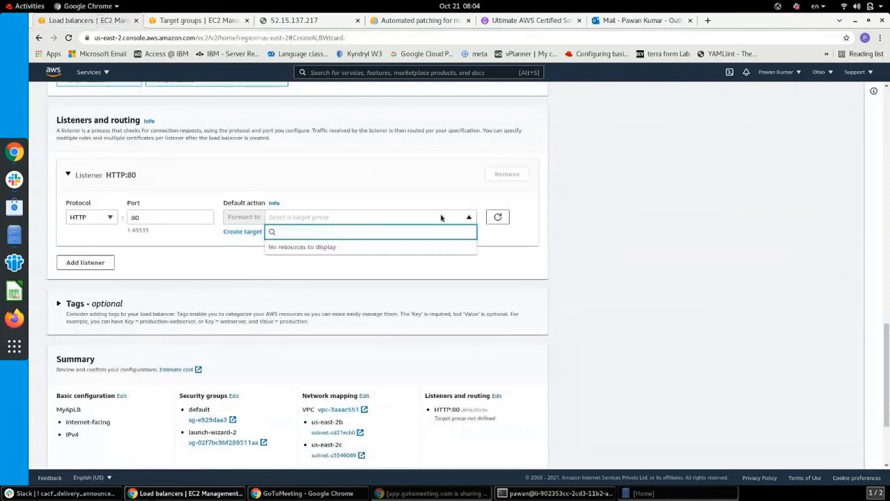
{"action": "left_click", "coordinate": [498, 218]}
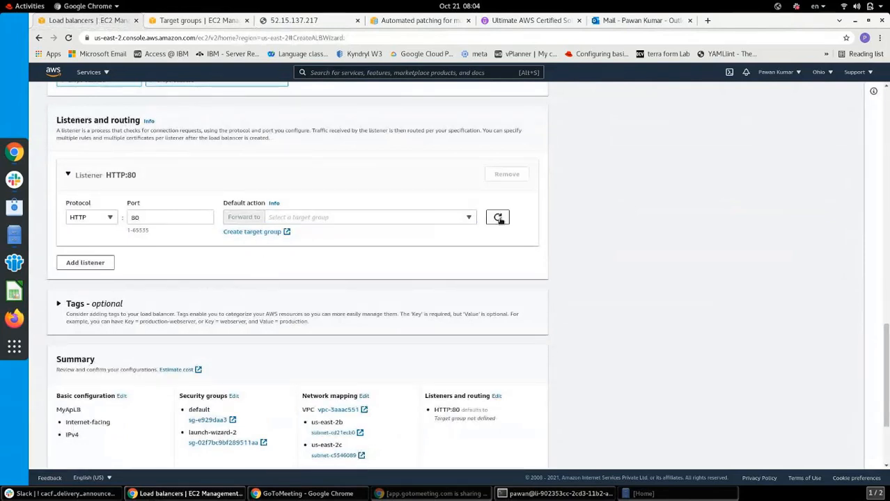
{"action": "left_click", "coordinate": [500, 220]}
{"action": "left_click", "coordinate": [434, 218]}
{"action": "left_click", "coordinate": [342, 250]}
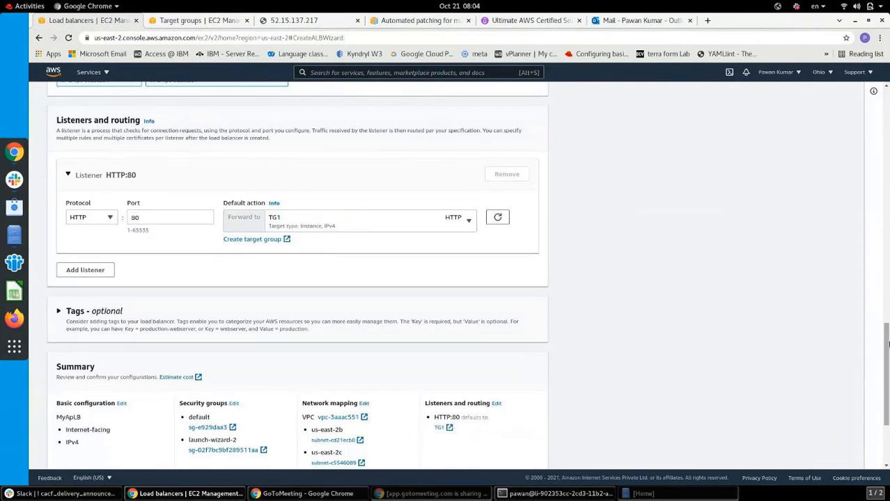
{"action": "scroll", "coordinate": [886, 385], "scroll_direction": "down", "scroll_amount": 1}
{"action": "scroll", "coordinate": [888, 386], "scroll_direction": "down", "scroll_amount": 2}
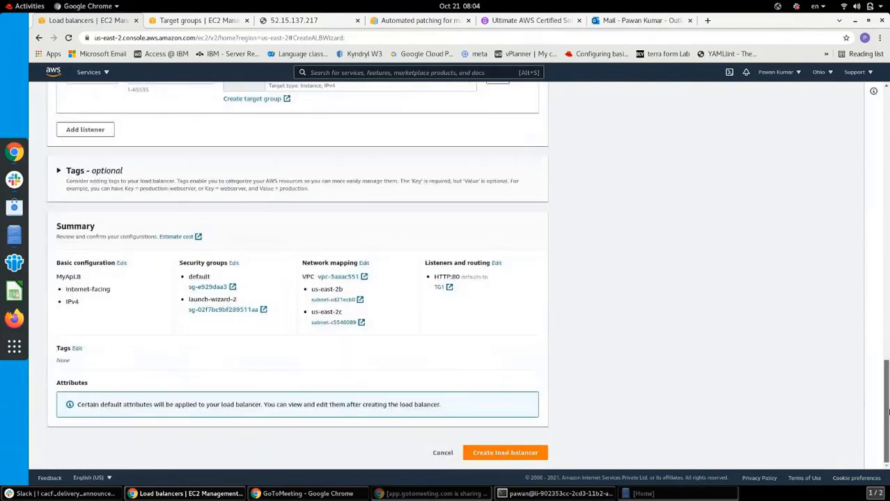
{"action": "left_click", "coordinate": [513, 454]}
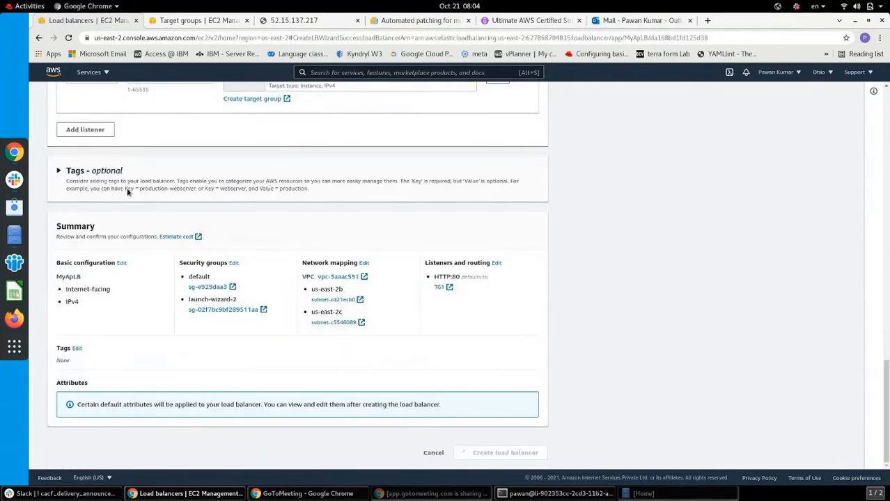
{"action": "left_click", "coordinate": [196, 21]}
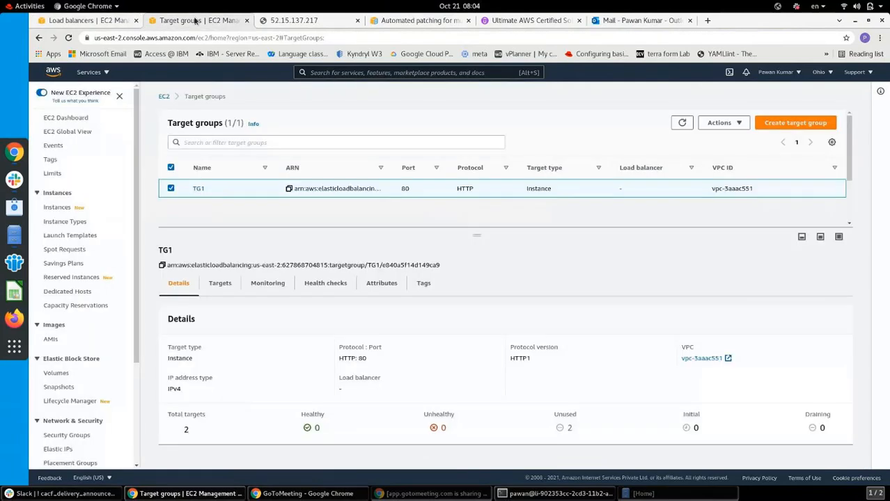
Reload the test web page at 52.15.137.217, then return to the load balancer success page
{"action": "left_click", "coordinate": [57, 209]}
{"action": "left_click", "coordinate": [293, 20]}
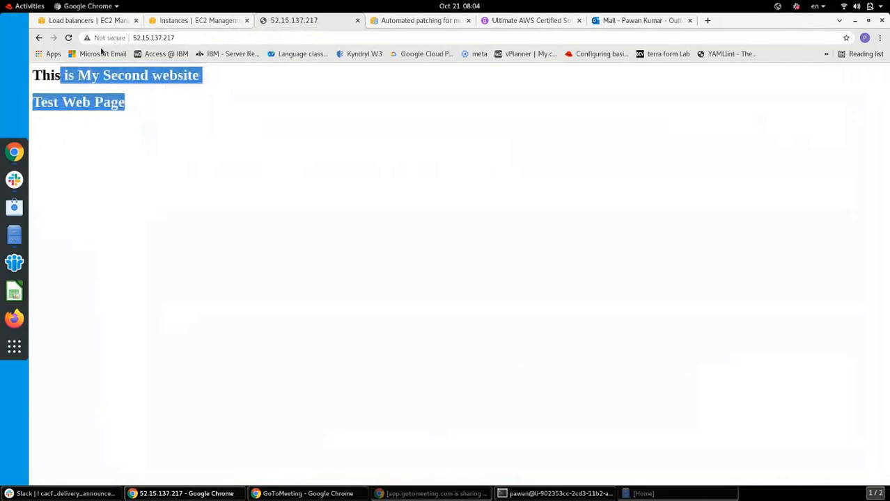
{"action": "left_click", "coordinate": [68, 38]}
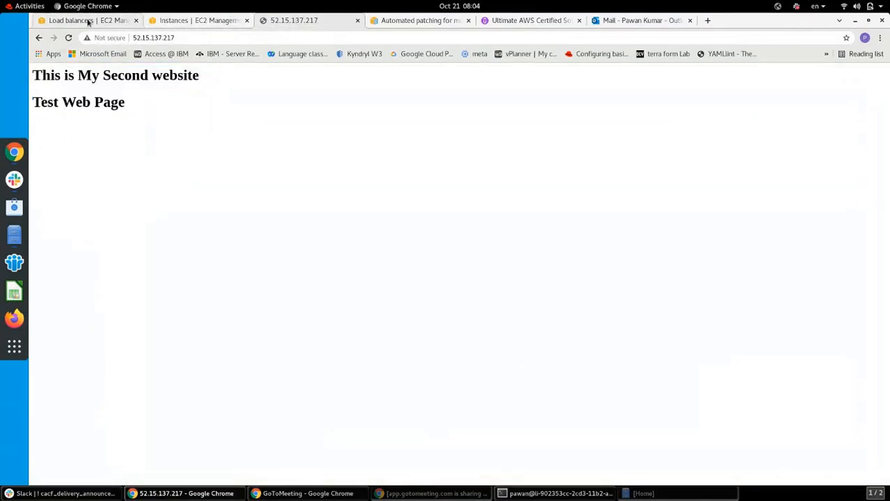
{"action": "left_click", "coordinate": [88, 21]}
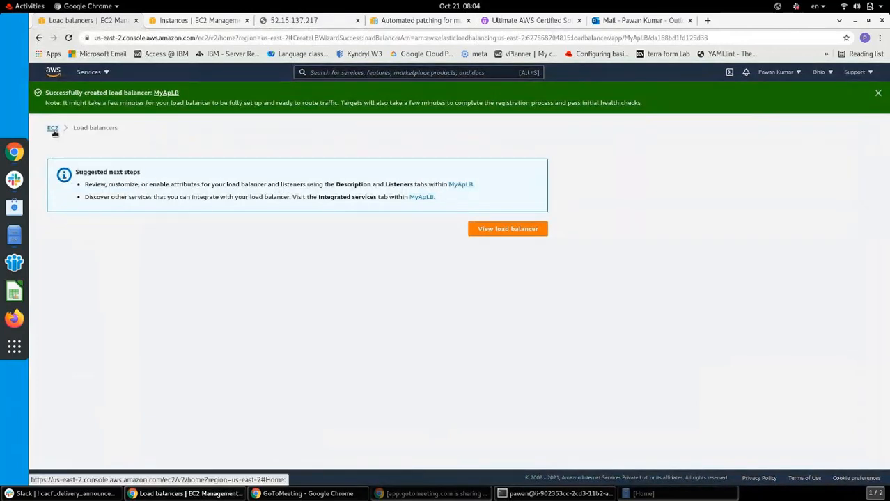
View the new MyApLB load balancer and refresh the load balancer list
{"action": "left_click_drag", "start_coordinate": [471, 234], "coordinate": [492, 233]}
{"action": "left_click", "coordinate": [507, 229]}
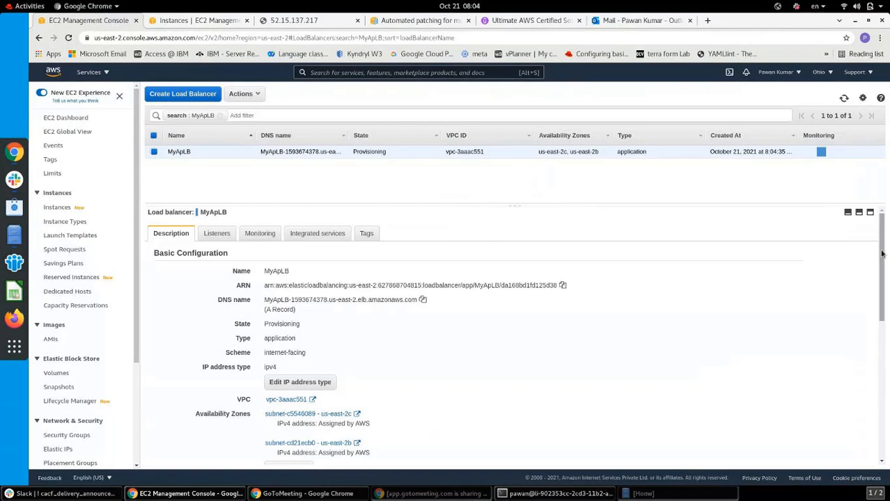
{"action": "mouse_move", "coordinate": [882, 254]}
{"action": "left_mouse_down"}
{"action": "mouse_move", "coordinate": [886, 282]}
{"action": "mouse_move", "coordinate": [882, 255]}
{"action": "left_mouse_up"}
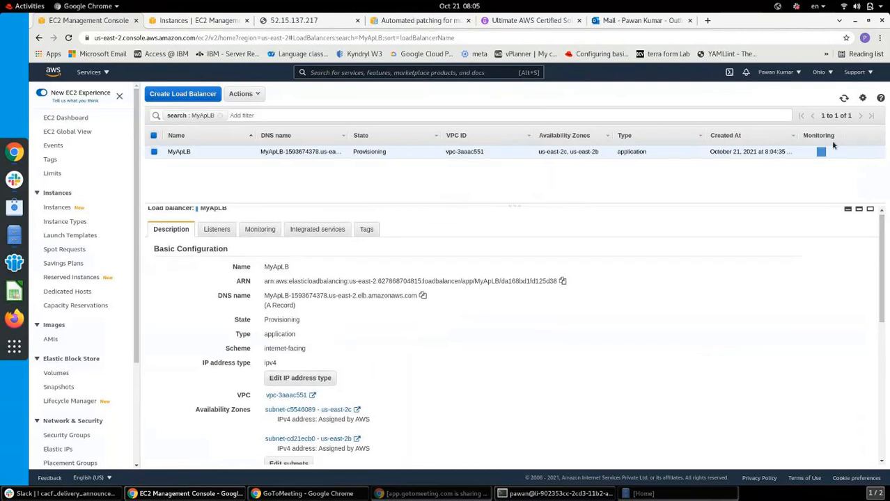
{"action": "left_click", "coordinate": [843, 101]}
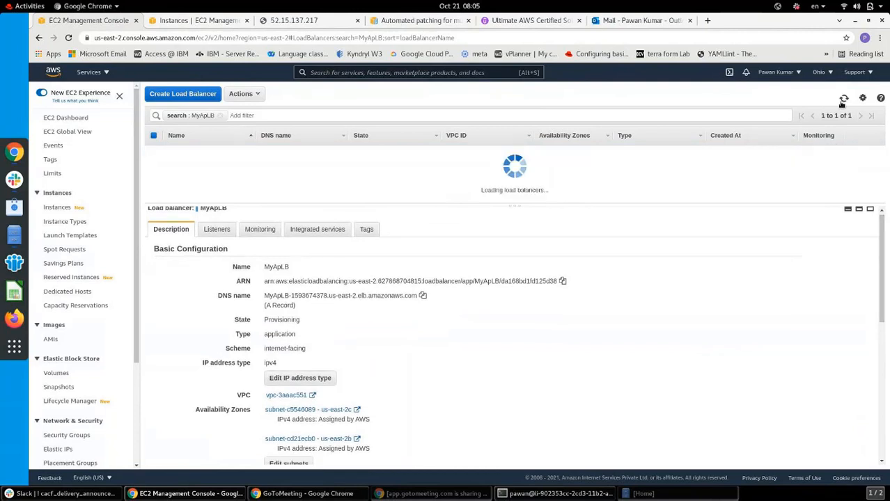
{"action": "left_click", "coordinate": [208, 21]}
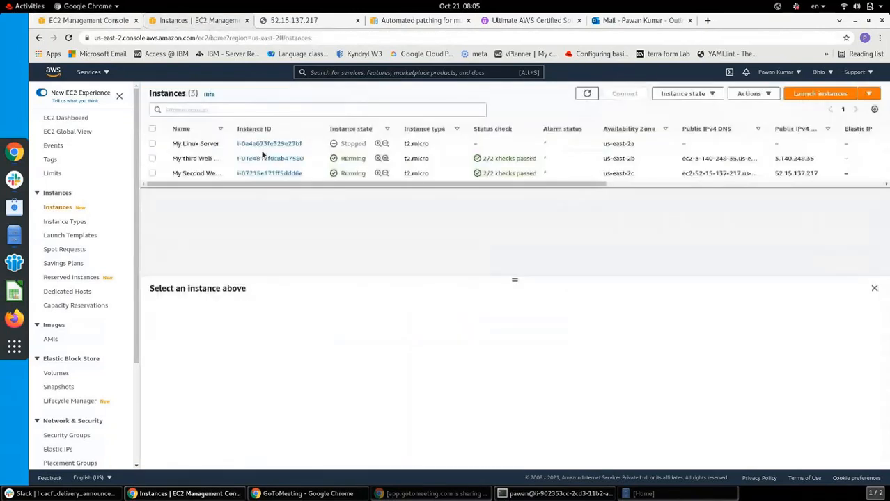
Select My third Web Server and open its public address 3.140.248.35 in a new tab
{"action": "left_click", "coordinate": [154, 161]}
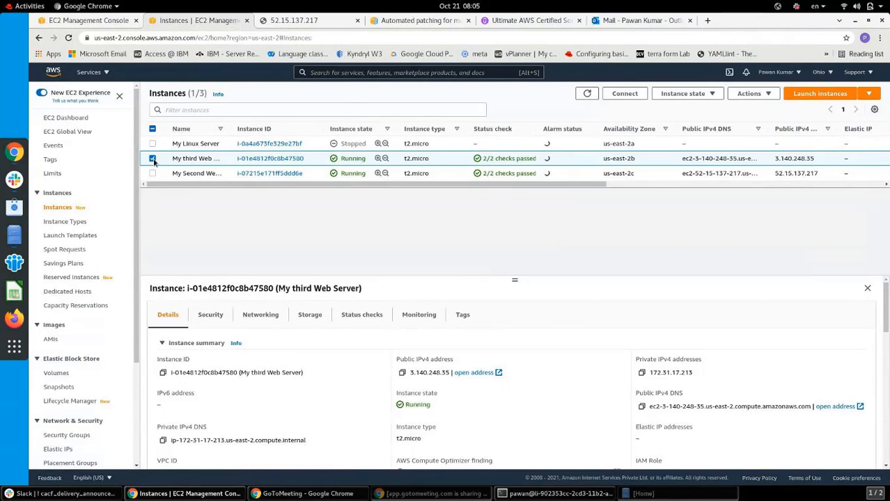
{"action": "left_click", "coordinate": [464, 373]}
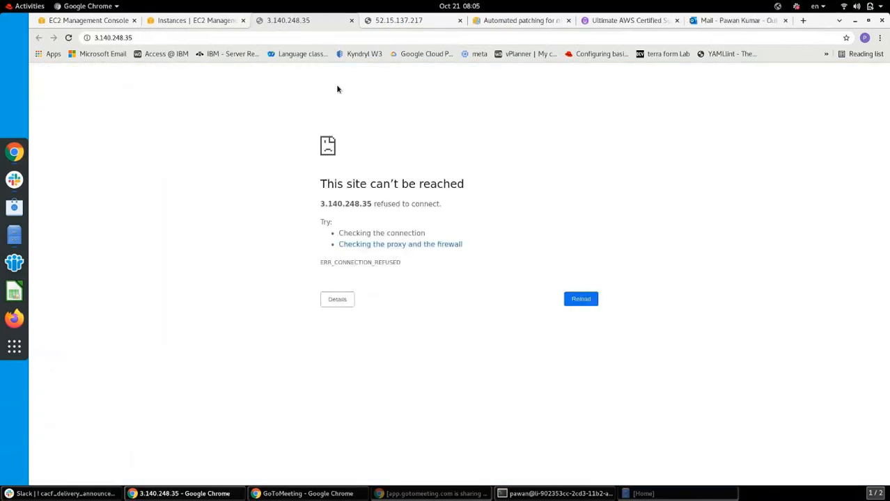
Change the first server's address from https to http and load it
{"action": "left_click", "coordinate": [131, 39]}
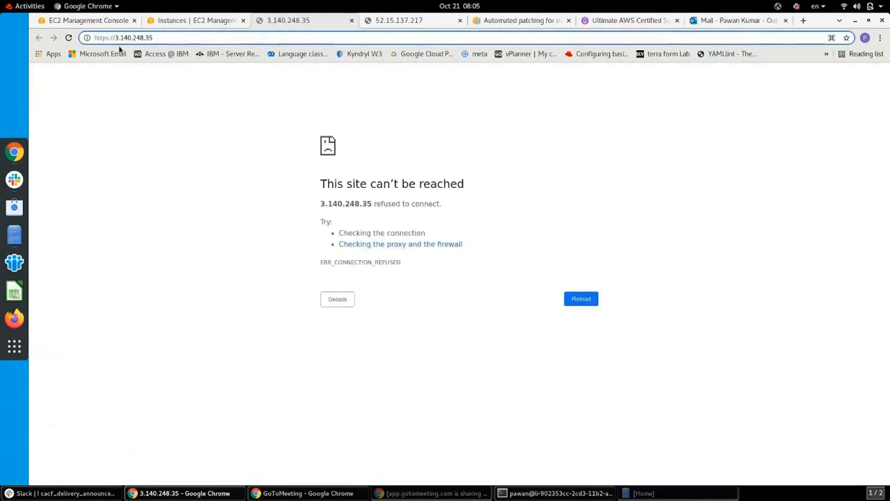
{"action": "left_click", "coordinate": [109, 38]}
{"action": "key", "text": "BackSpace"}
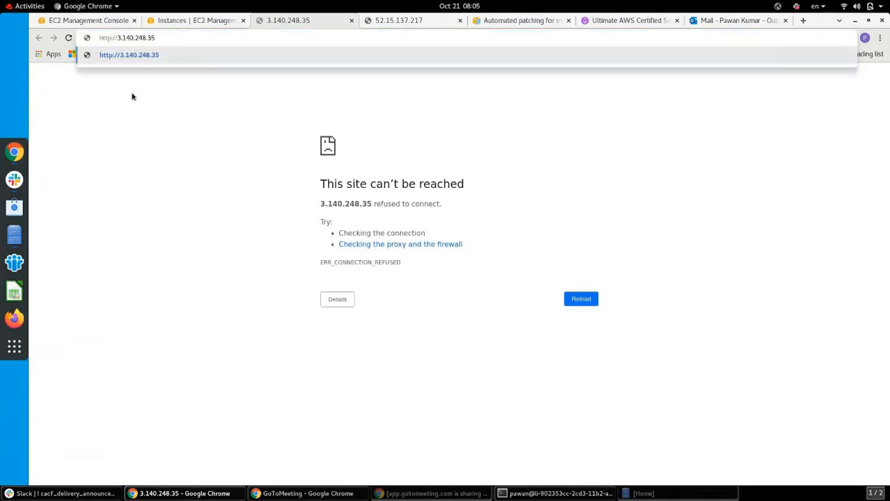
{"action": "key", "text": "Return"}
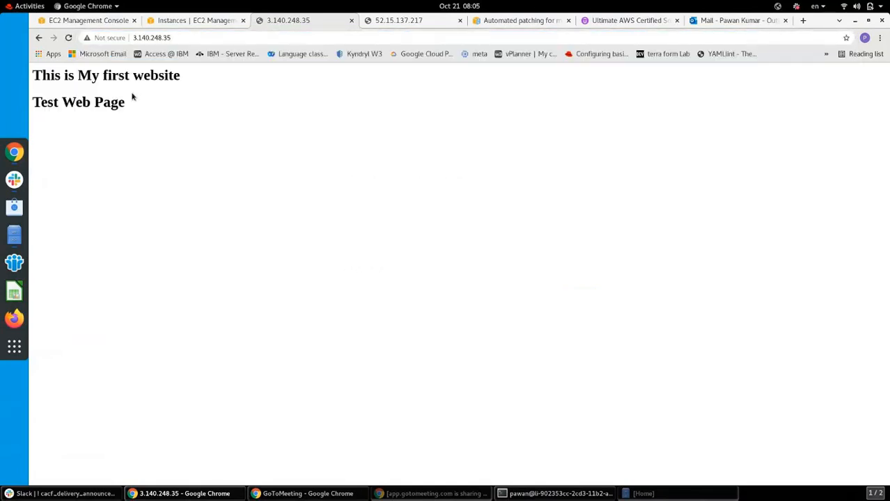
Reload the second server's page at 52.15.137.217, then close its tab
{"action": "left_click", "coordinate": [397, 21]}
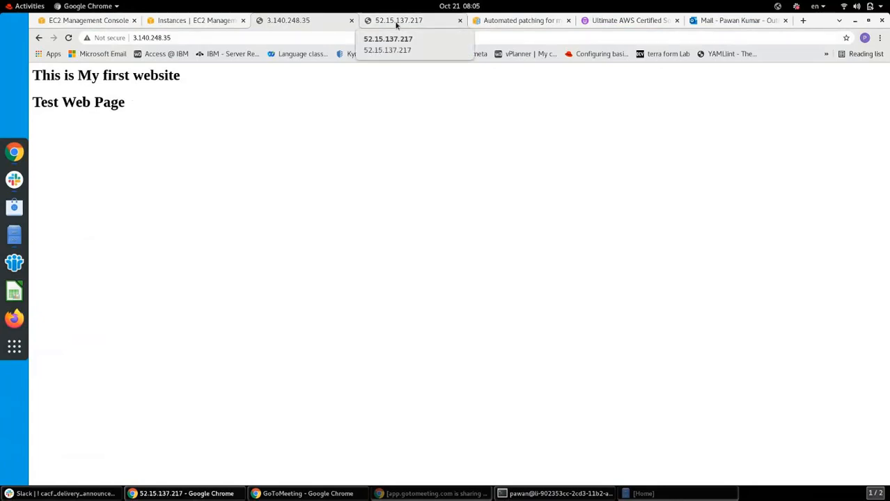
{"action": "left_click", "coordinate": [293, 36]}
{"action": "left_click", "coordinate": [292, 36]}
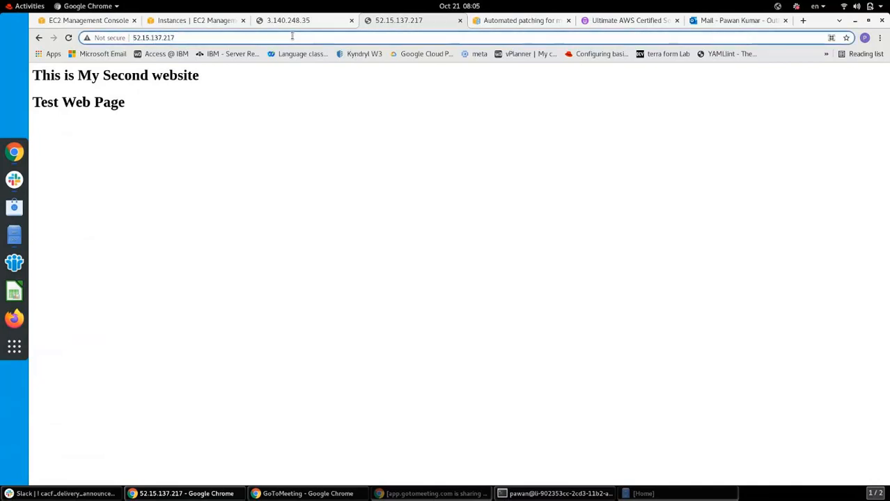
{"action": "key", "text": "Return"}
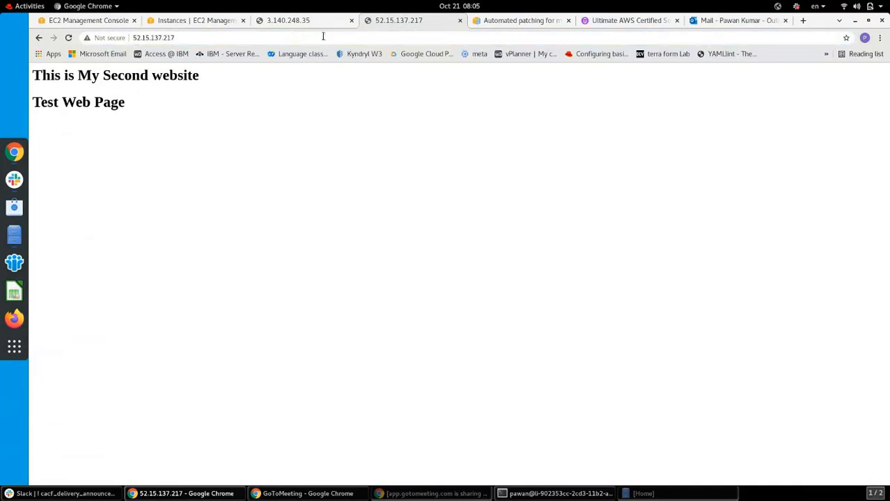
{"action": "left_click", "coordinate": [460, 21]}
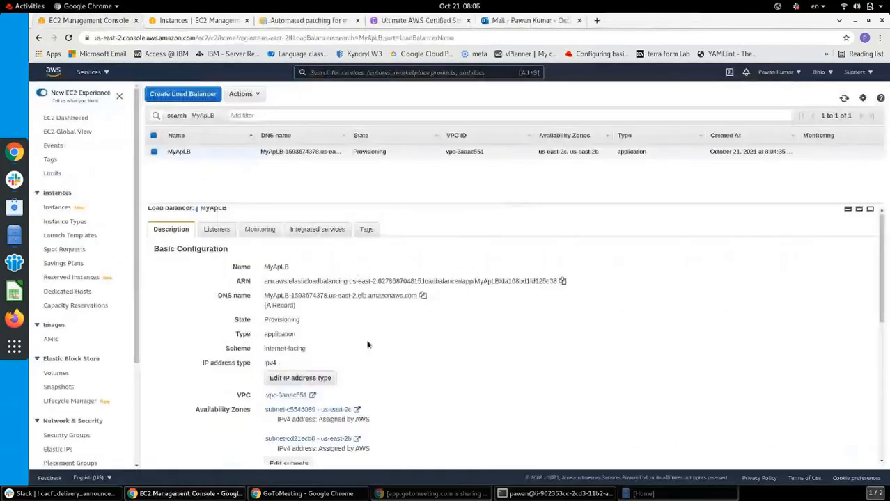
Copy MyApLB's DNS name and send it to Everyone in the GoToMeeting chat
{"action": "left_click", "coordinate": [423, 296]}
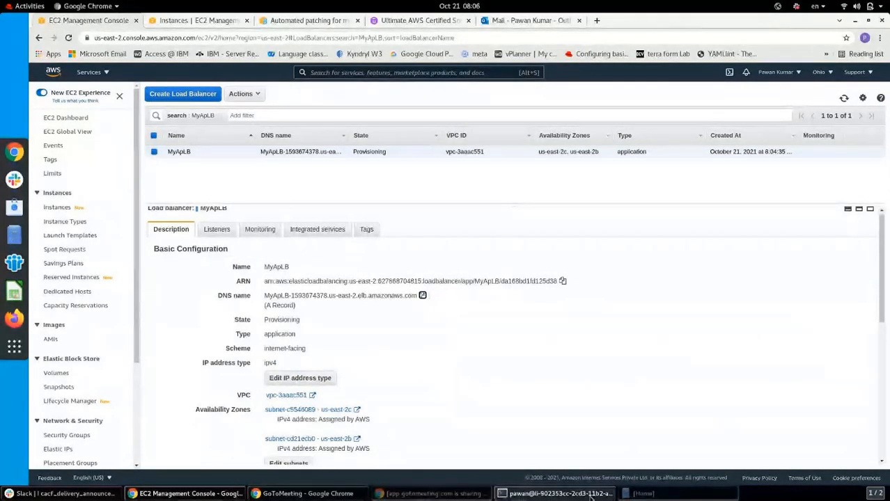
{"action": "left_click", "coordinate": [432, 494]}
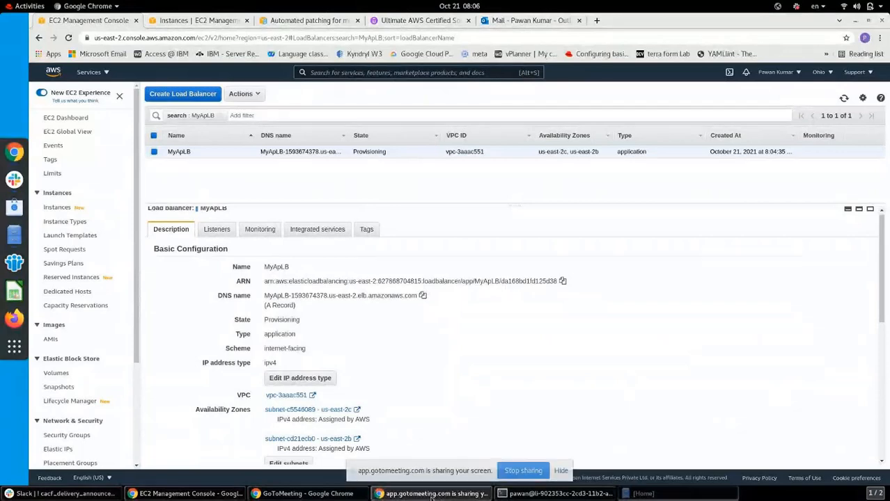
{"action": "left_click", "coordinate": [307, 494]}
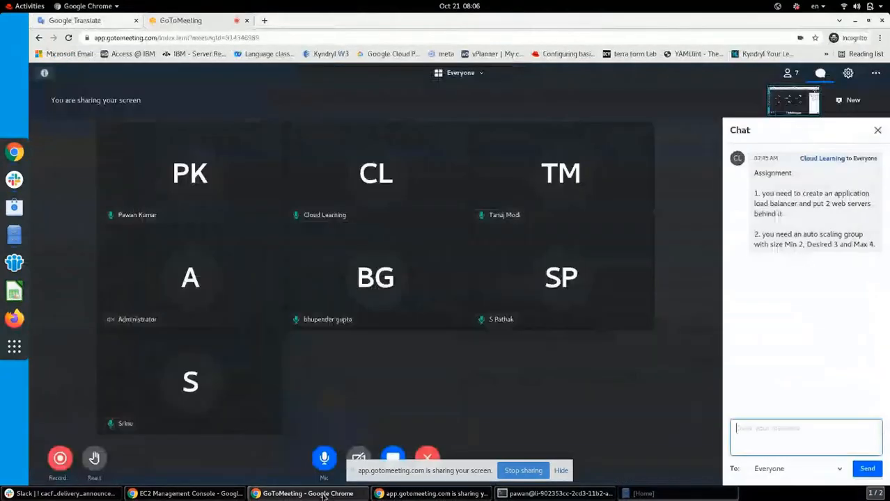
{"action": "left_click", "coordinate": [778, 436]}
{"action": "key", "text": "ctrl+v"}
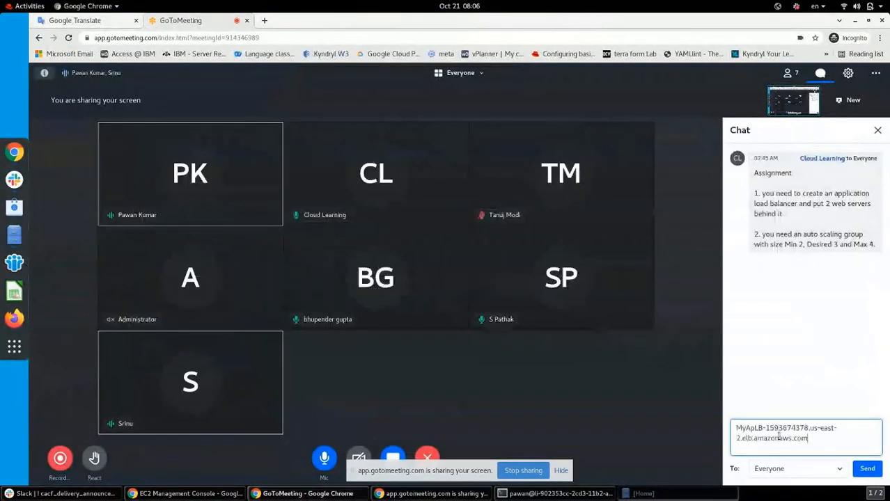
{"action": "key", "text": "Return"}
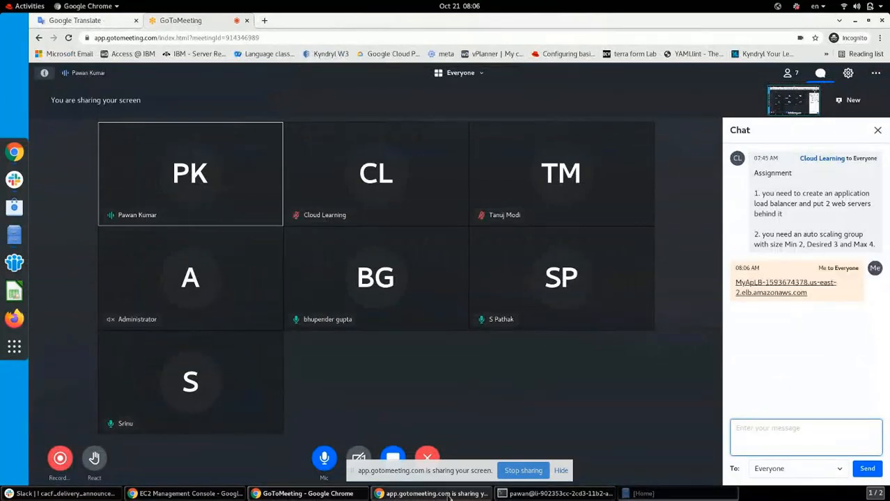
{"action": "left_click", "coordinate": [213, 495]}
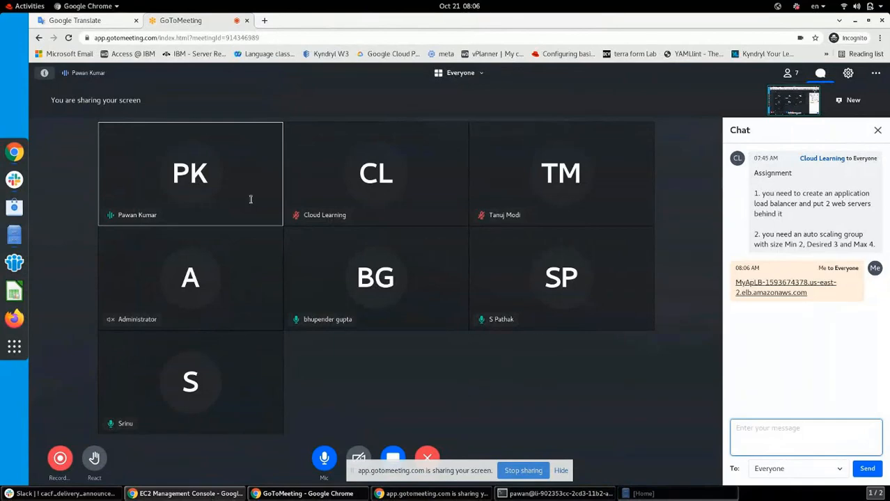
{"action": "left_click", "coordinate": [596, 20]}
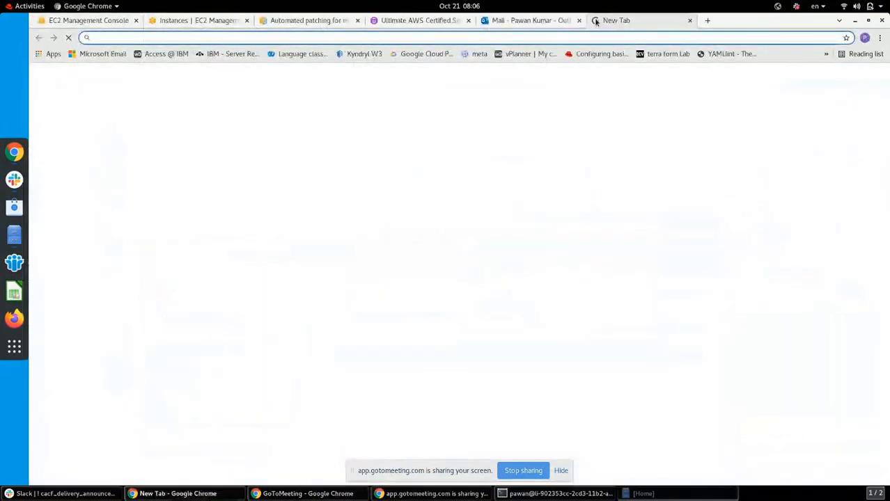
Load MyApLB's DNS name and reload it to see the first and second website pages alternate
{"action": "key", "text": "ctrl+v"}
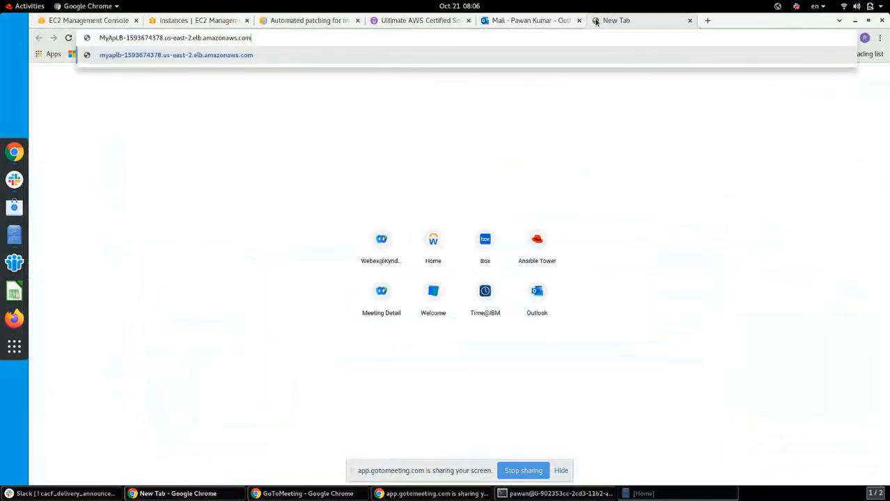
{"action": "key", "text": "Return"}
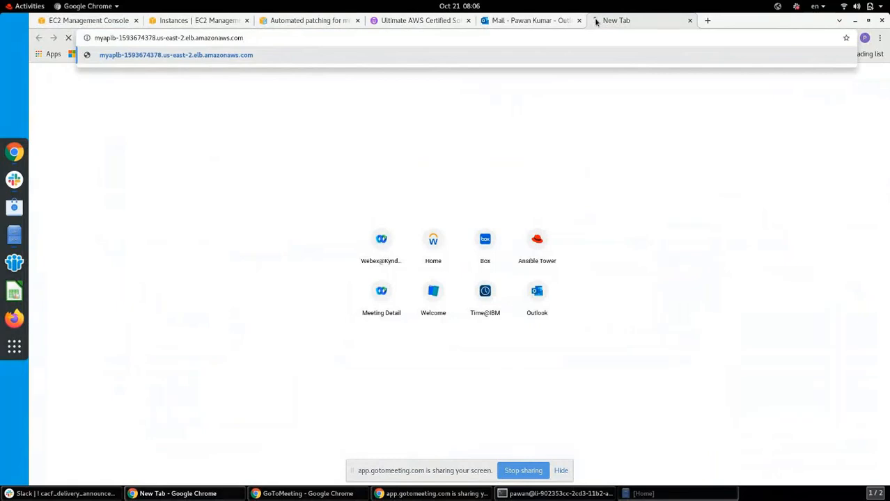
{"action": "left_click", "coordinate": [107, 18]}
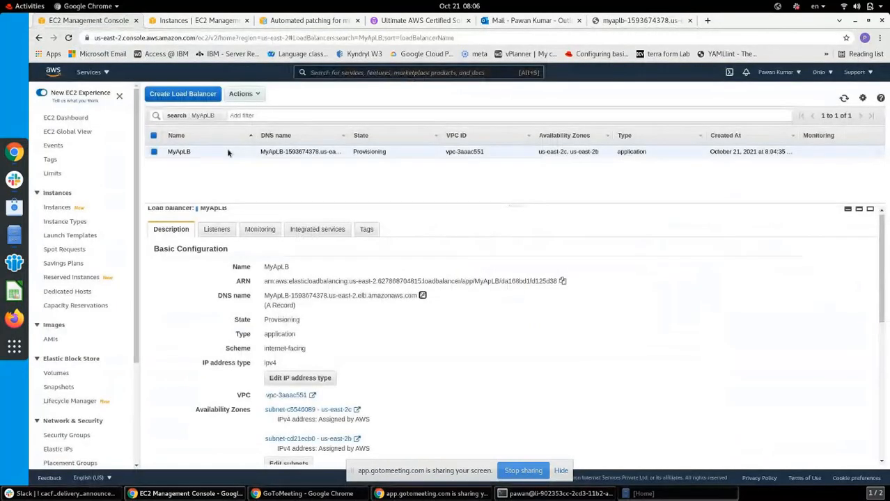
{"action": "left_click", "coordinate": [642, 25]}
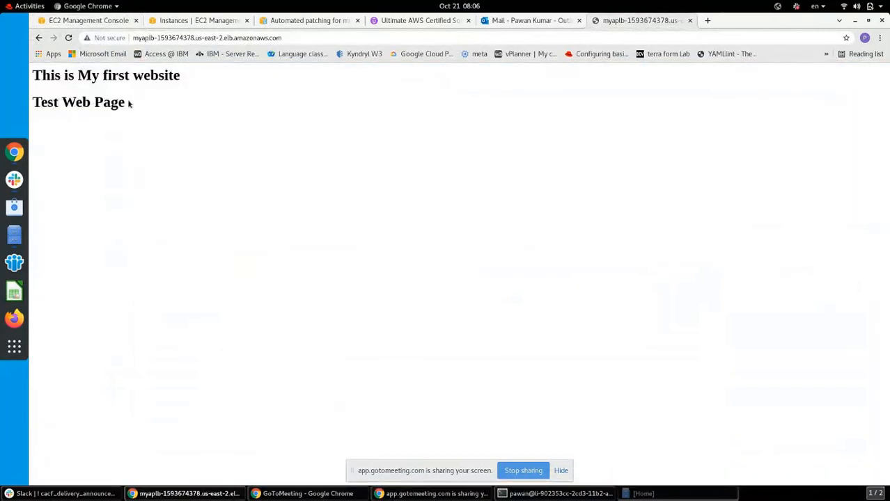
{"action": "left_click", "coordinate": [69, 38]}
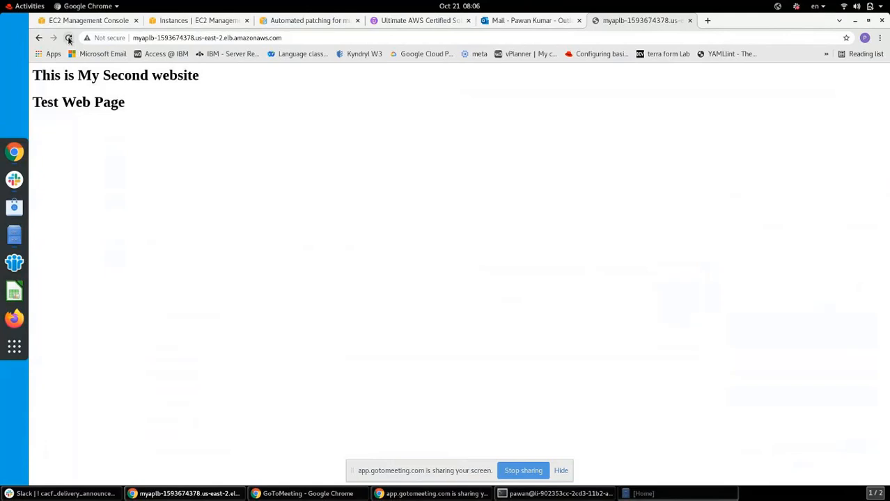
{"action": "left_click", "coordinate": [68, 38]}
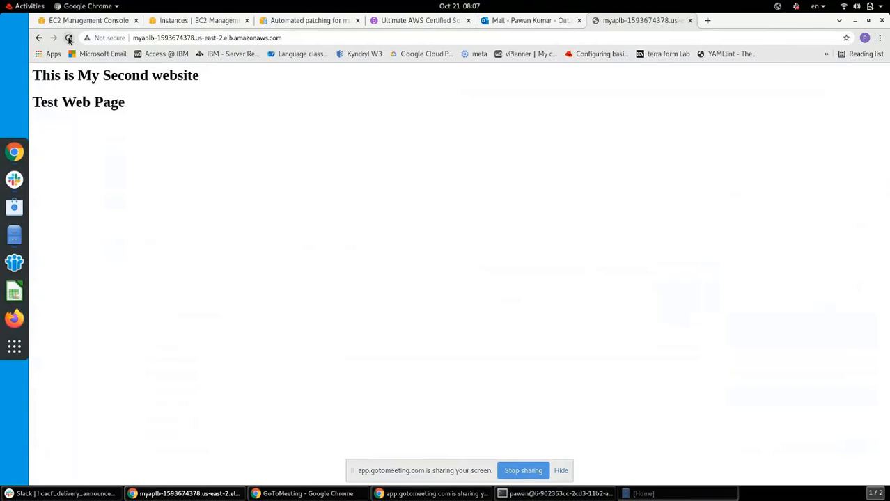
Leave the myaplb test web page for the EC2 console tab showing MyApLB
{"action": "left_click", "coordinate": [97, 19]}
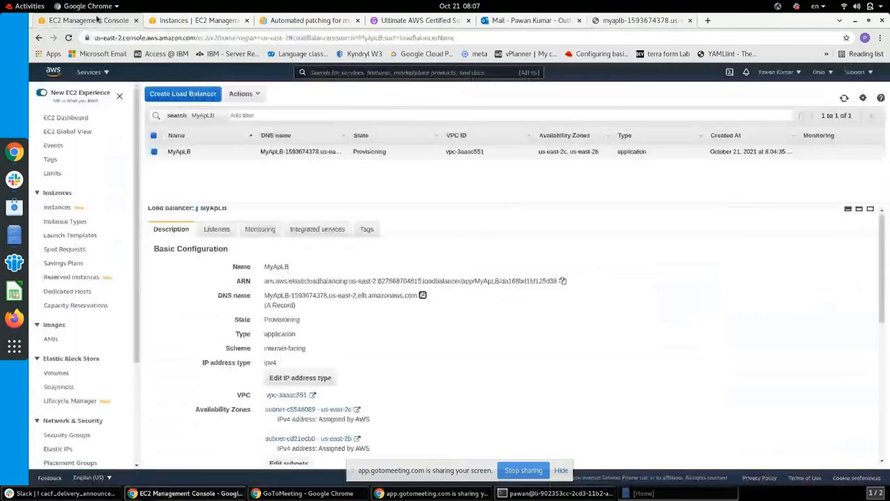
{"action": "left_click", "coordinate": [199, 20]}
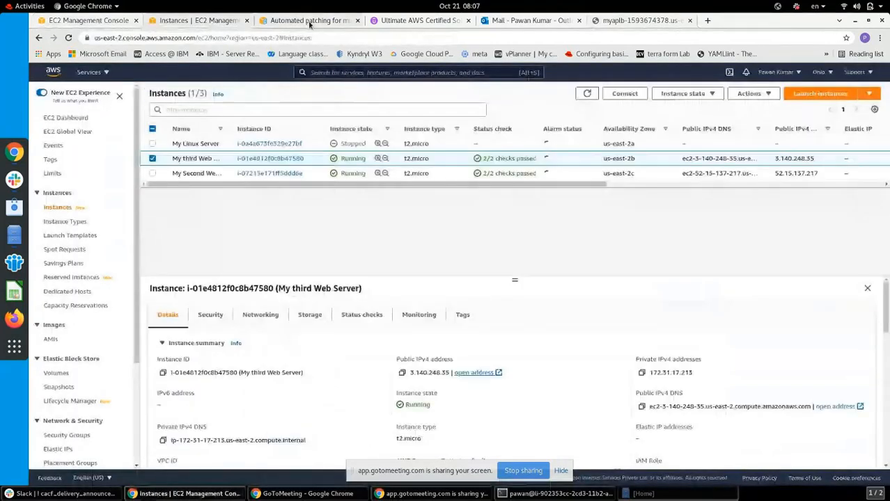
{"action": "left_click", "coordinate": [310, 21]}
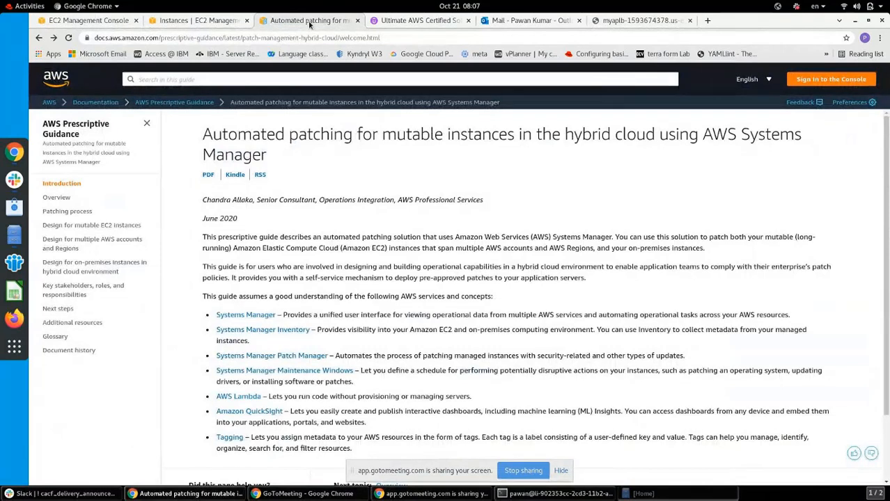
{"action": "left_click", "coordinate": [116, 21]}
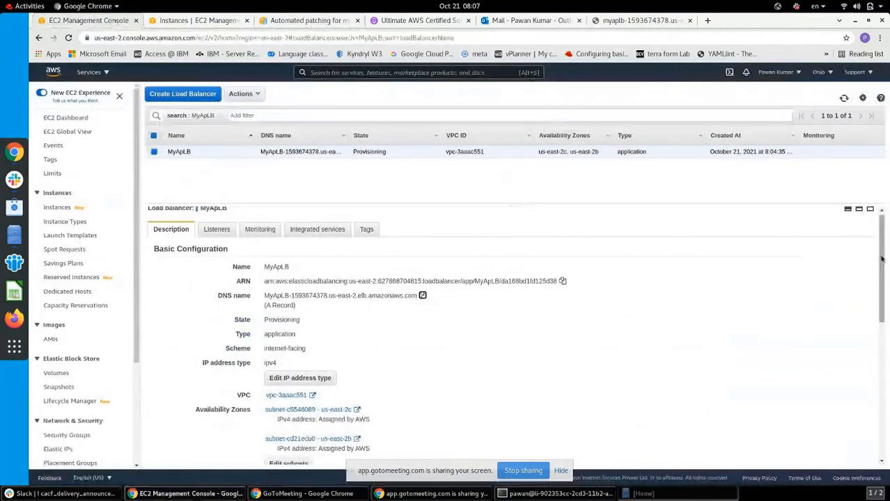
{"action": "left_click_drag", "start_coordinate": [886, 250], "coordinate": [876, 204]}
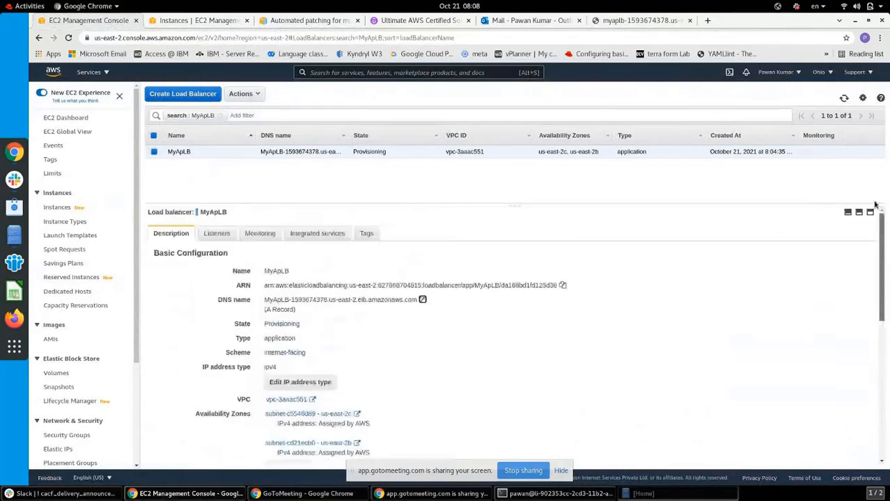
Browse MyApLB's Monitoring, Integrated services and Tags, ending on its HTTP:80 listener forwarding to TG1
{"action": "left_click", "coordinate": [218, 234]}
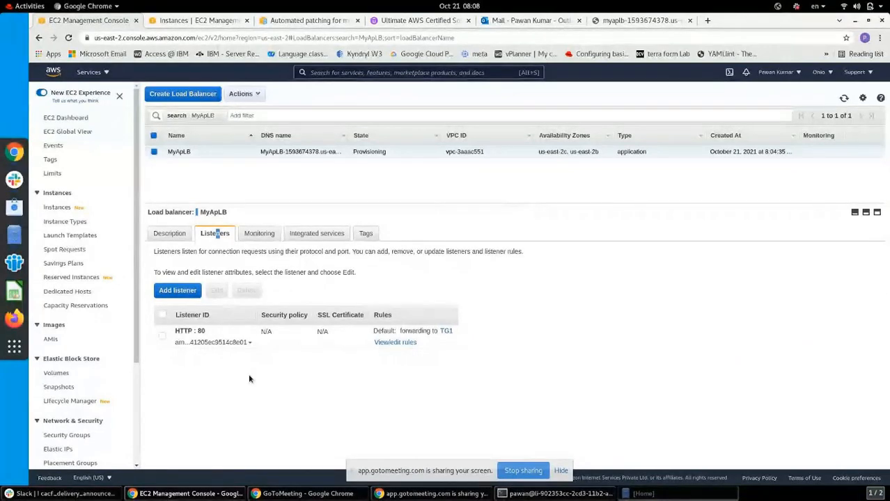
{"action": "left_click", "coordinate": [259, 234]}
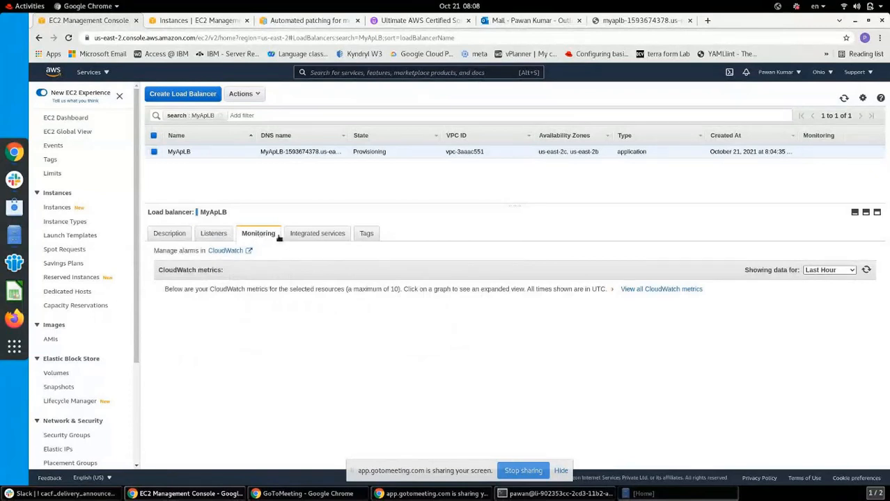
{"action": "left_click", "coordinate": [308, 235]}
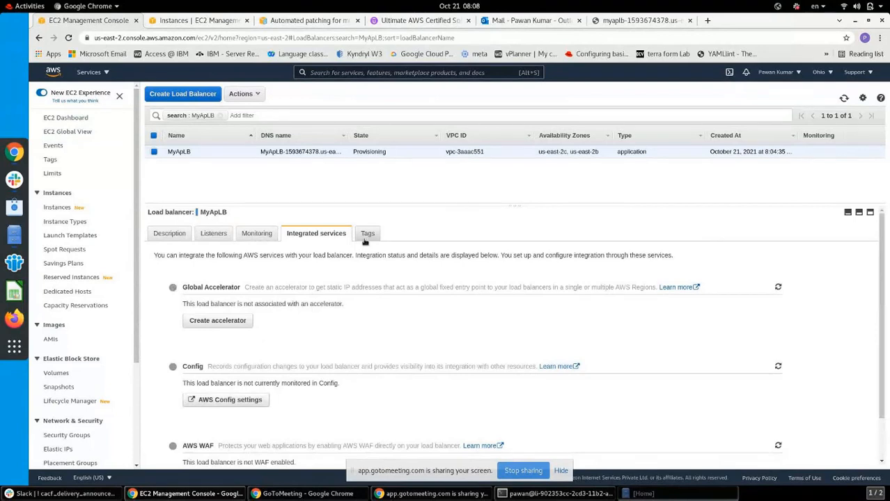
{"action": "left_click", "coordinate": [365, 237]}
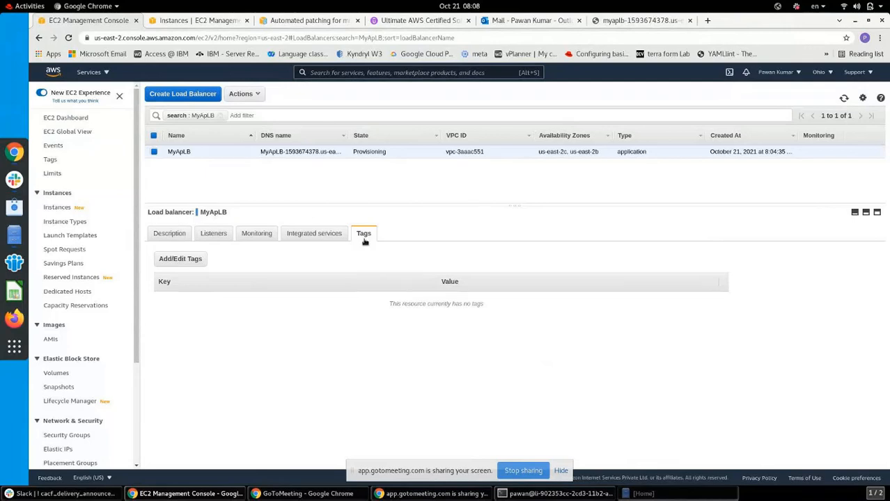
{"action": "left_click", "coordinate": [214, 235]}
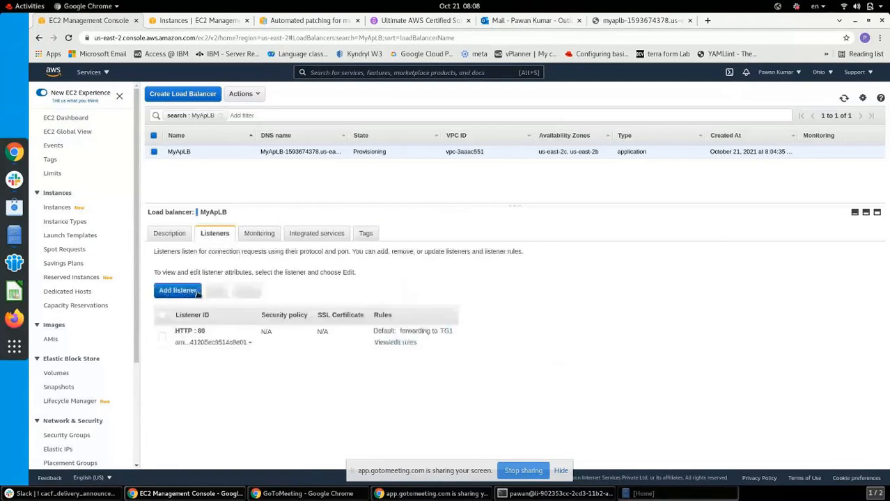
Fill in a new MyApLB listener on HTTP port 8080 forwarding to TG1, with group-level stickiness expanded
{"action": "left_click", "coordinate": [186, 293]}
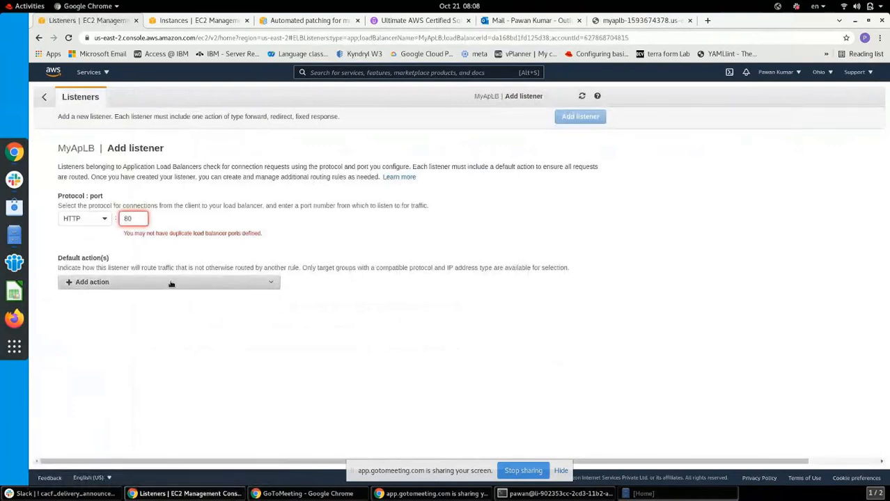
{"action": "left_click", "coordinate": [135, 219]}
{"action": "type", "text": "80"}
{"action": "left_click", "coordinate": [110, 271]}
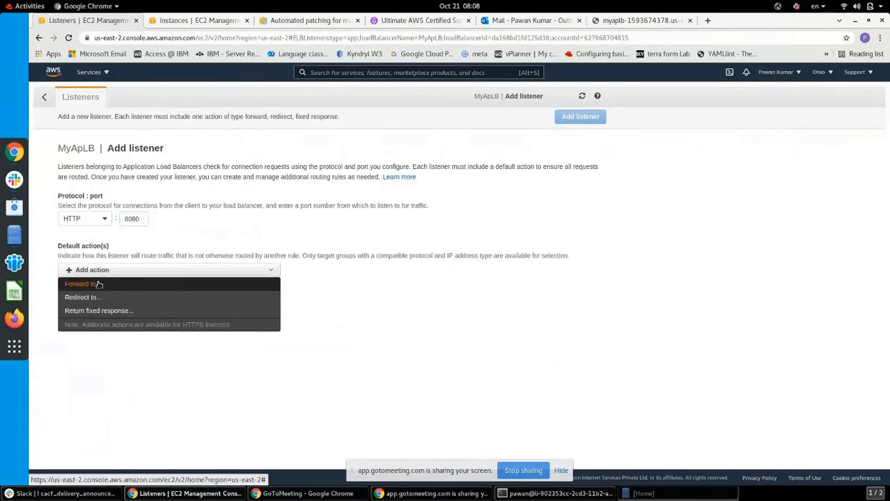
{"action": "left_click", "coordinate": [99, 284]}
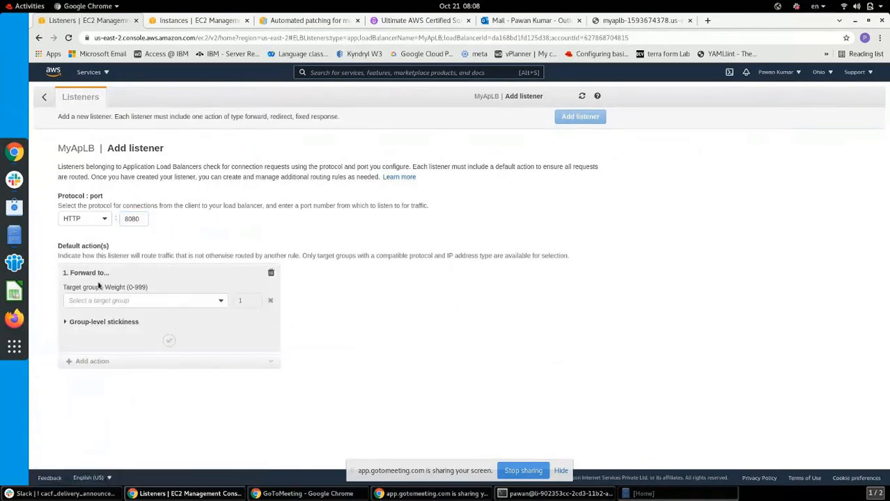
{"action": "left_click", "coordinate": [221, 301]}
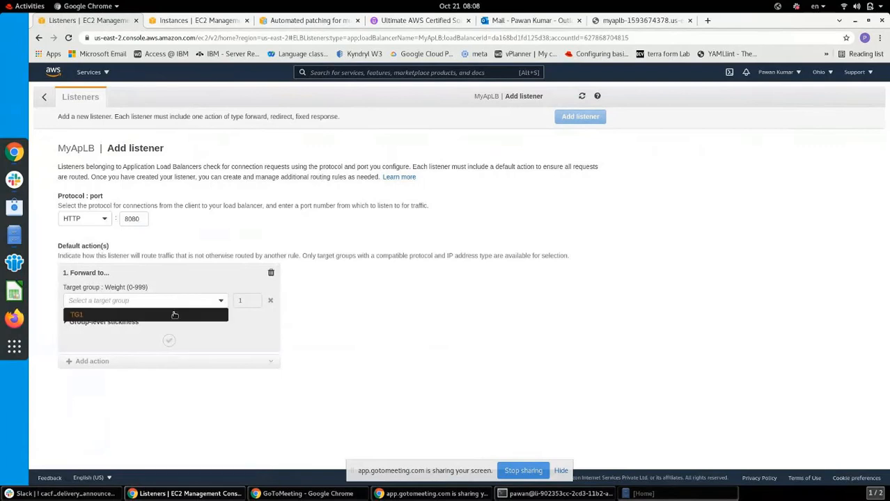
{"action": "left_click", "coordinate": [174, 315]}
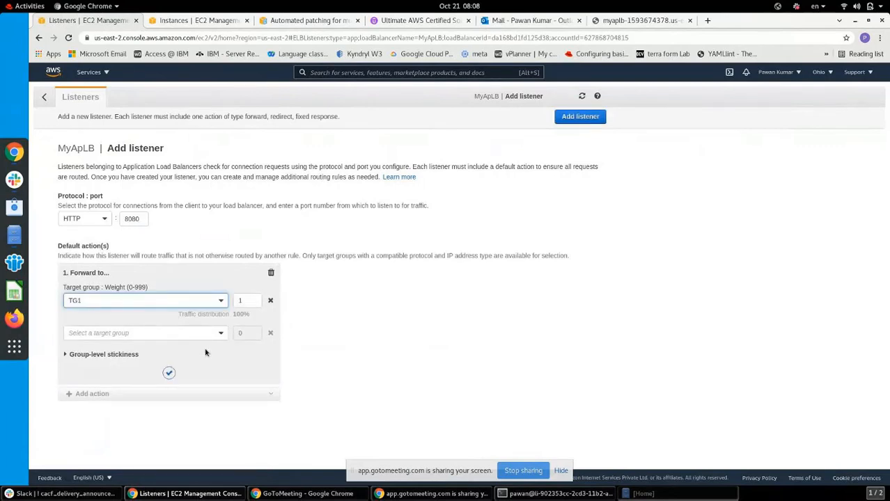
{"action": "left_click", "coordinate": [66, 356]}
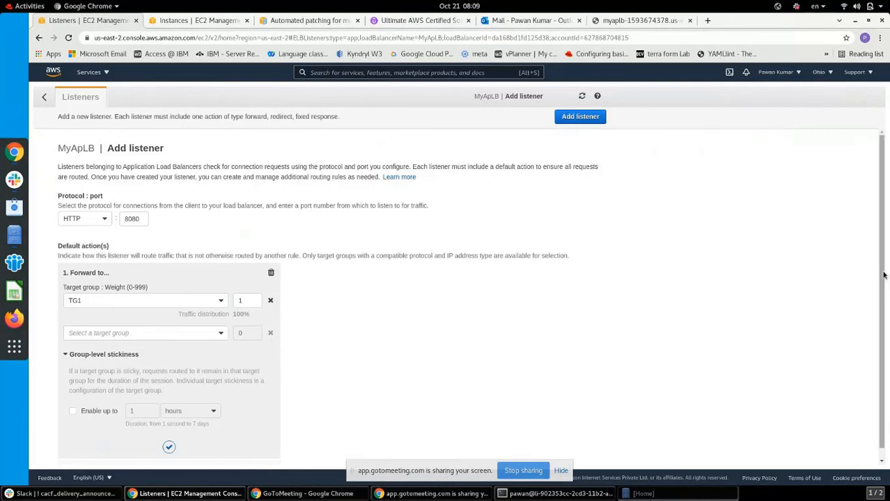
{"action": "scroll", "coordinate": [886, 337], "scroll_direction": "down", "scroll_amount": 1}
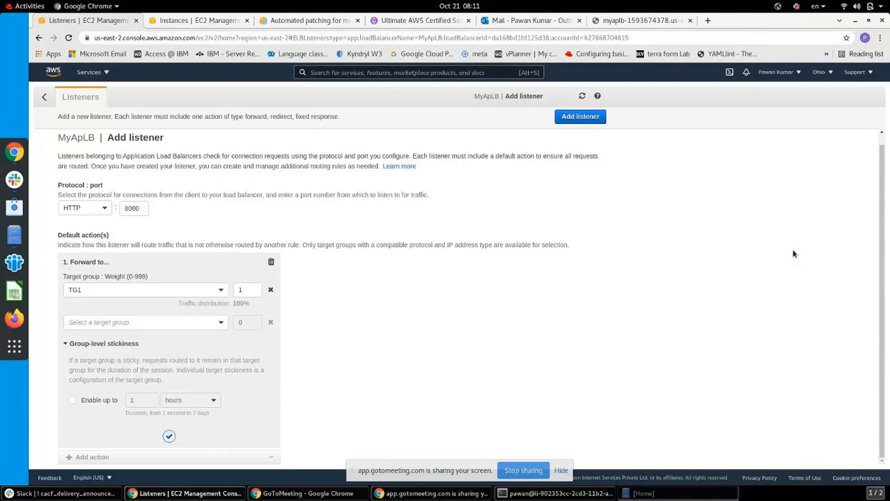
Discard the unsaved 8080 listener and switch to the EC2 Instances tab
{"action": "left_click", "coordinate": [44, 98]}
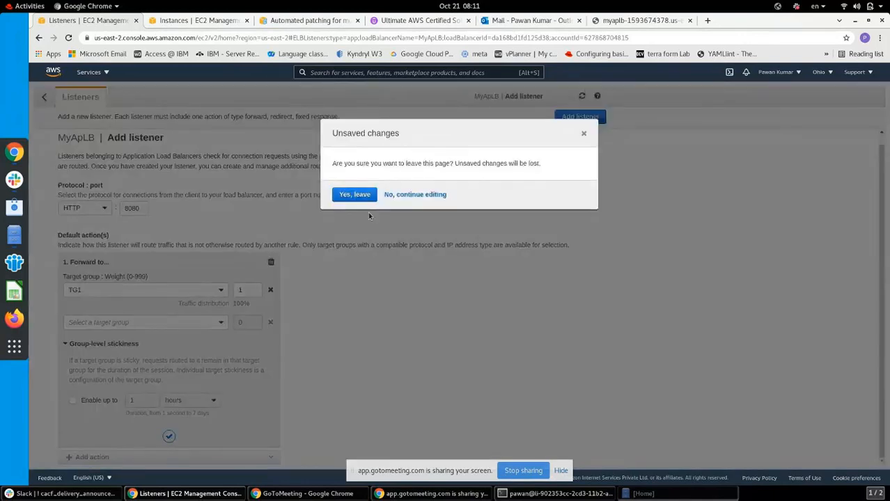
{"action": "left_click", "coordinate": [356, 196]}
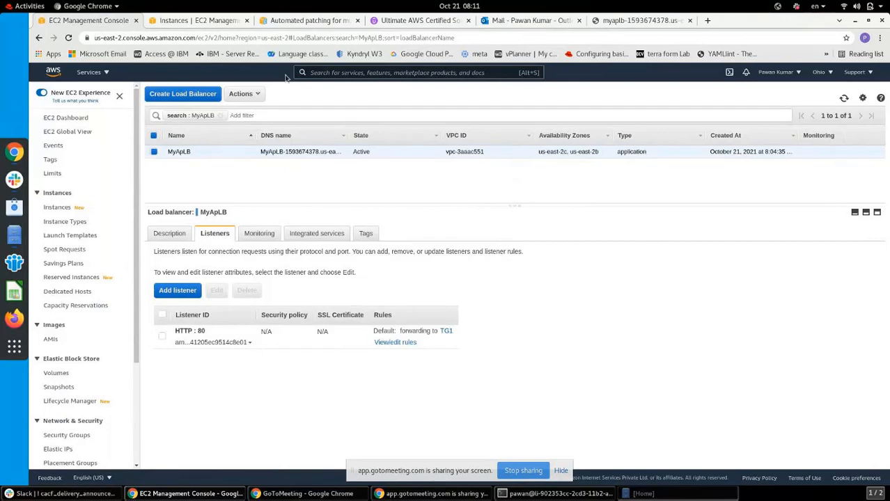
{"action": "left_click", "coordinate": [214, 23]}
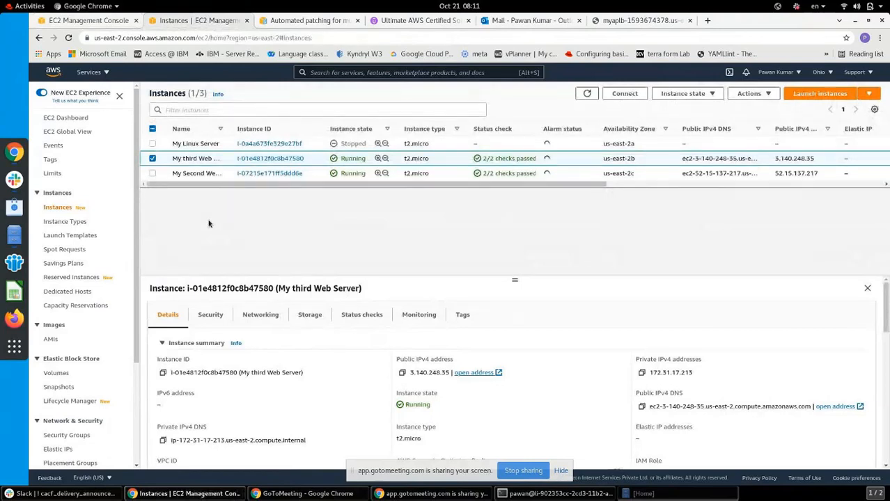
Glance at the patching documentation tab, then return to the now Active MyApLB with its HTTP:80 listener
{"action": "scroll", "coordinate": [139, 352], "scroll_direction": "down", "scroll_amount": 1}
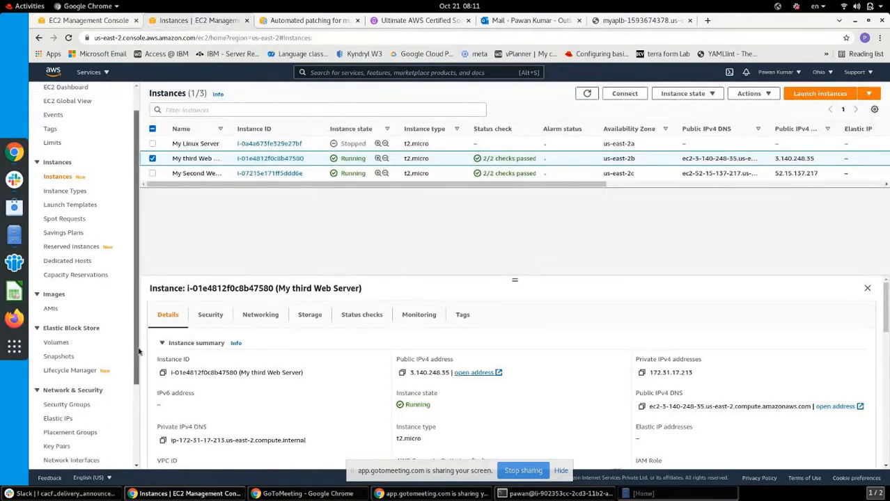
{"action": "scroll", "coordinate": [139, 352], "scroll_direction": "up", "scroll_amount": 1}
{"action": "scroll", "coordinate": [139, 307], "scroll_direction": "up", "scroll_amount": 1}
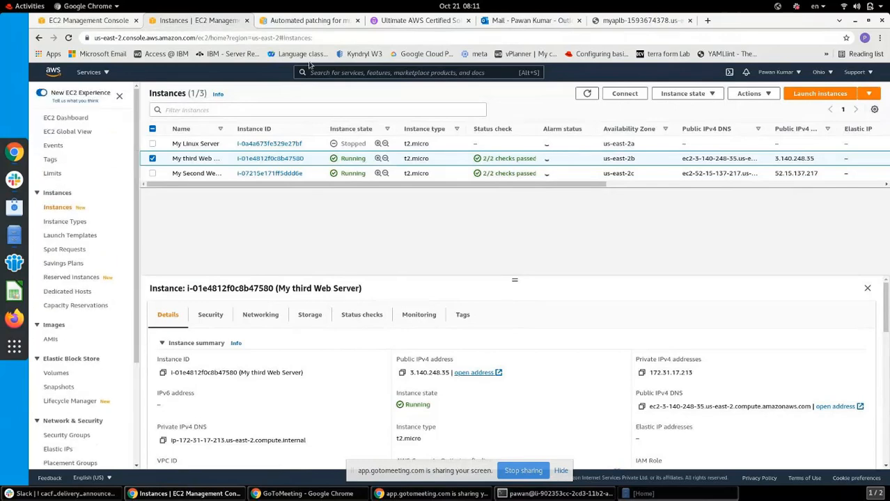
{"action": "left_click", "coordinate": [311, 20]}
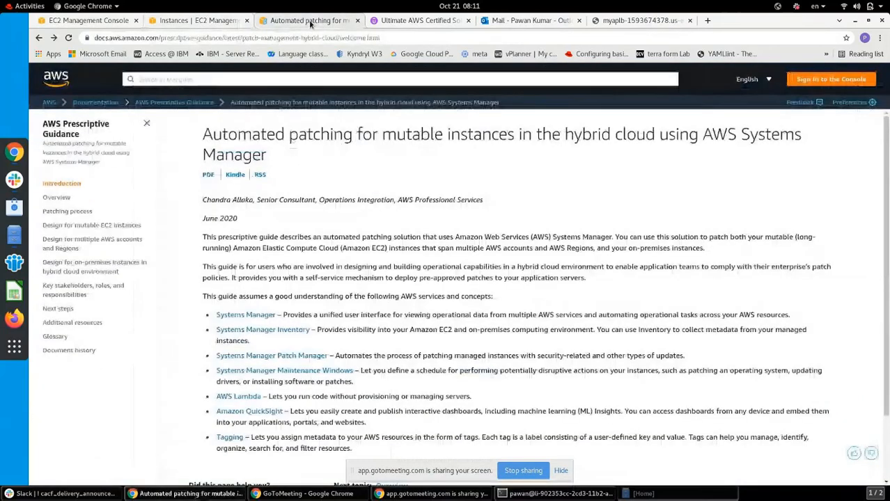
{"action": "left_click", "coordinate": [210, 21]}
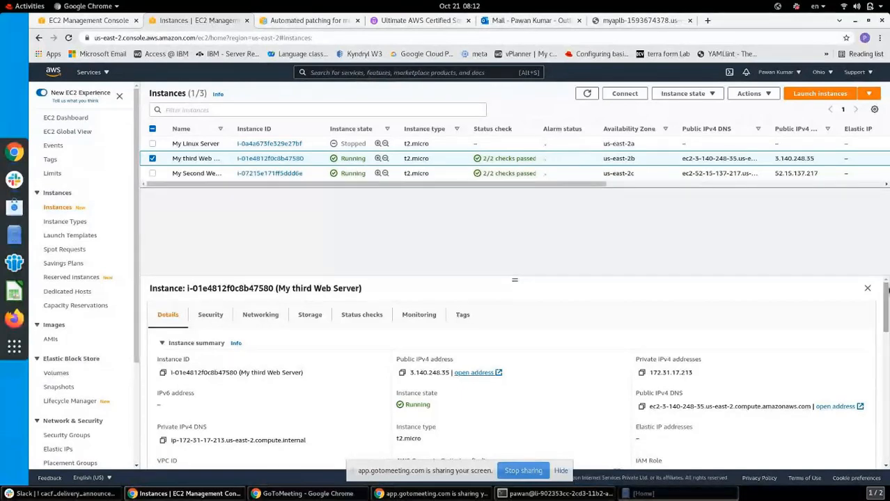
{"action": "mouse_move", "coordinate": [886, 299]}
{"action": "left_mouse_down"}
{"action": "mouse_move", "coordinate": [886, 307]}
{"action": "mouse_move", "coordinate": [886, 296]}
{"action": "left_mouse_up"}
{"action": "left_click", "coordinate": [106, 23]}
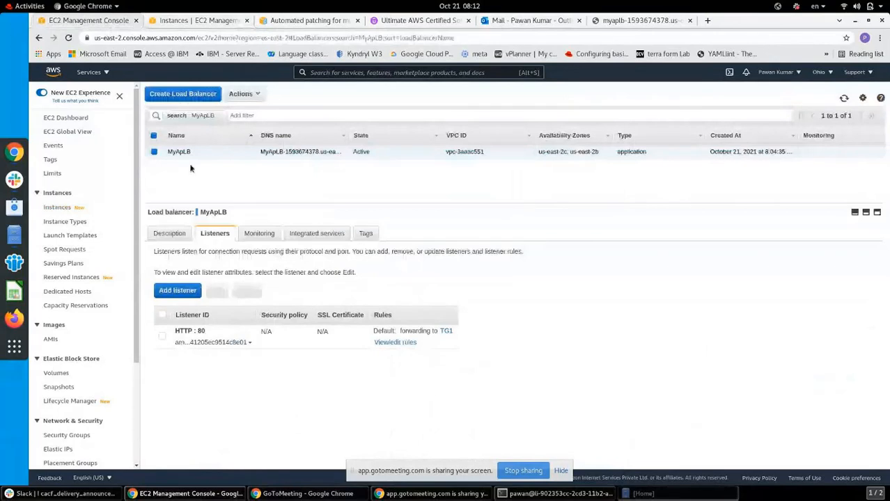
Review MyApLB's description, listeners, monitoring, integrations and tags, then list the target groups including TG1
{"action": "left_click", "coordinate": [170, 234]}
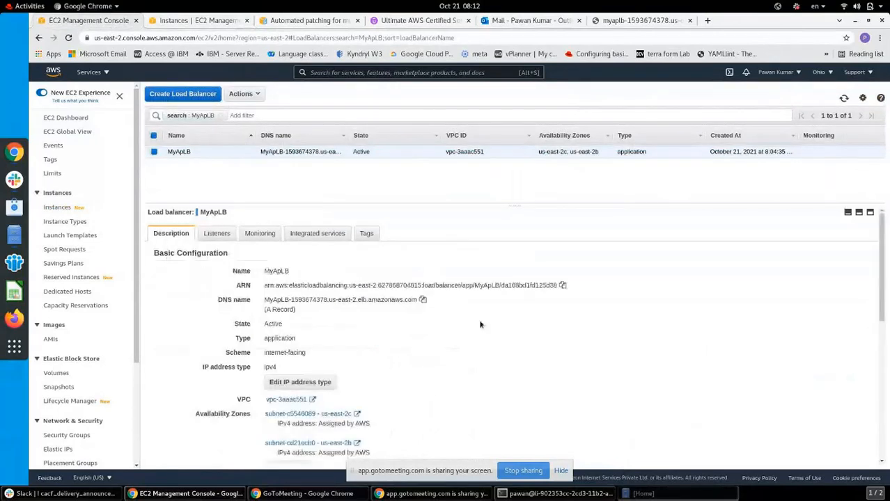
{"action": "left_click_drag", "start_coordinate": [882, 322], "coordinate": [882, 460]}
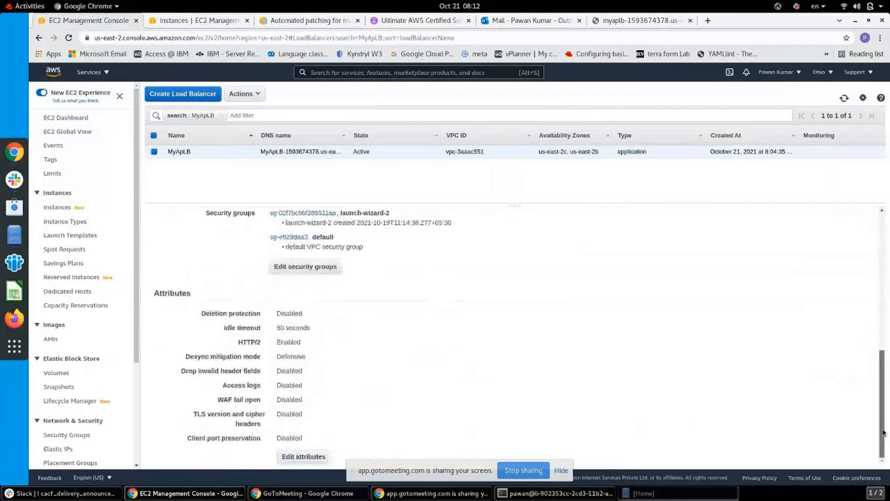
{"action": "scroll", "coordinate": [219, 279], "scroll_direction": "up", "scroll_amount": 10}
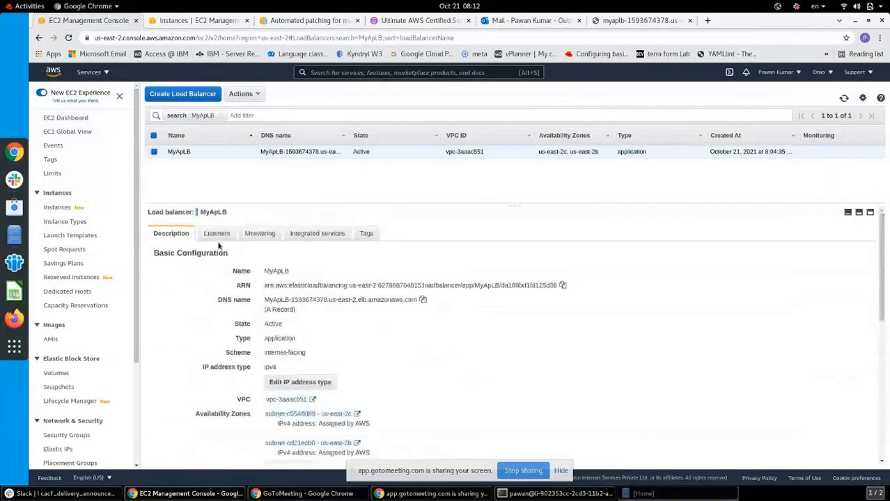
{"action": "left_click", "coordinate": [216, 234]}
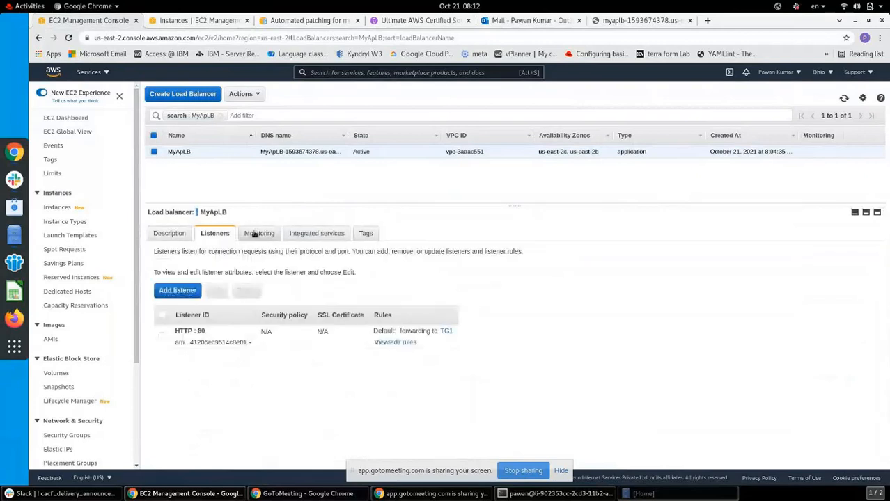
{"action": "left_click", "coordinate": [255, 234]}
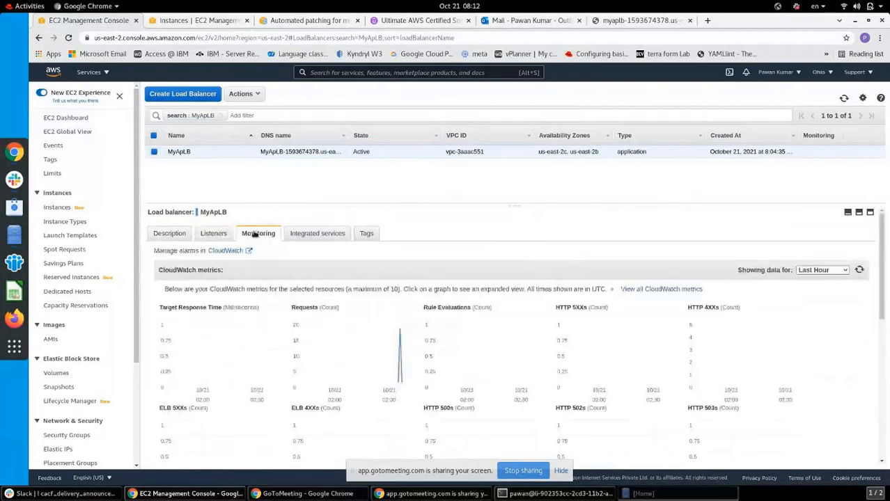
{"action": "left_click", "coordinate": [310, 238]}
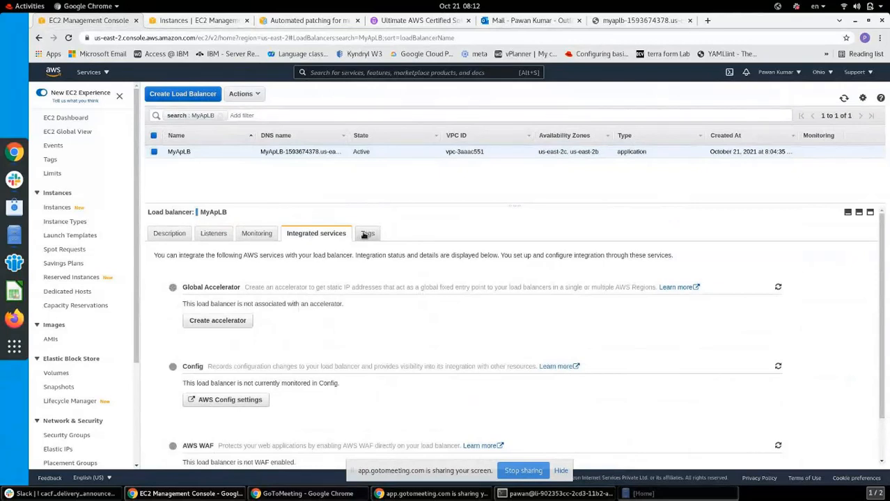
{"action": "left_click", "coordinate": [364, 234]}
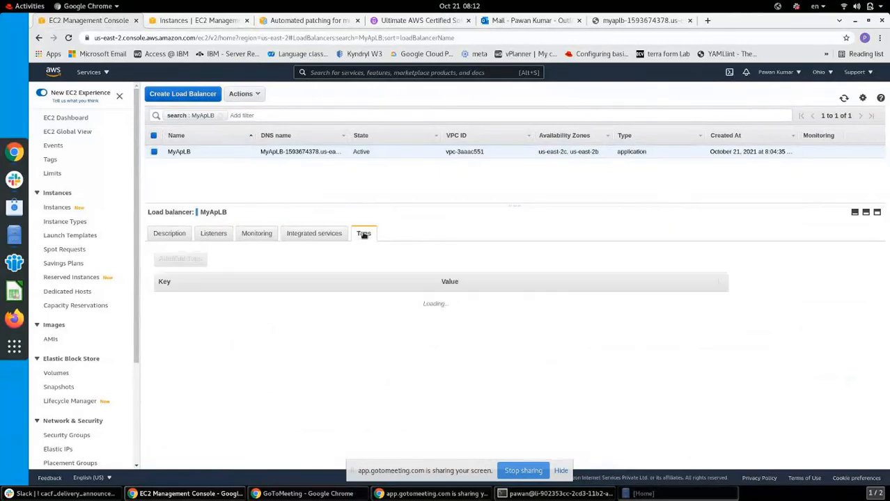
{"action": "left_click", "coordinate": [167, 235]}
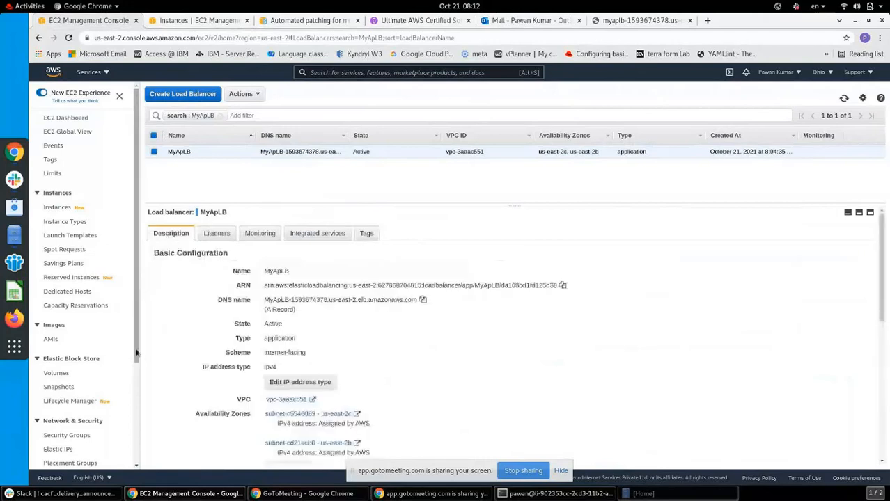
{"action": "left_click_drag", "start_coordinate": [136, 357], "coordinate": [136, 440]}
{"action": "left_click", "coordinate": [71, 416]}
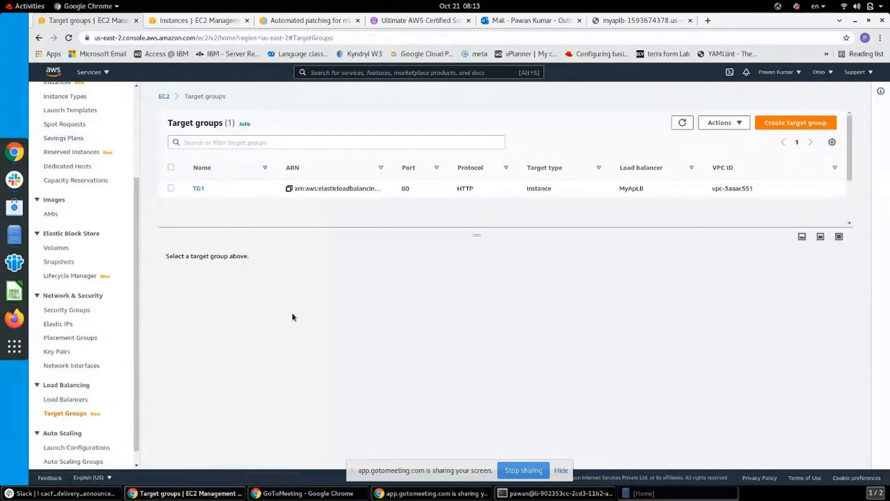
Select TG1 to show its two healthy registered targets, then switch to Slack
{"action": "left_click", "coordinate": [172, 189]}
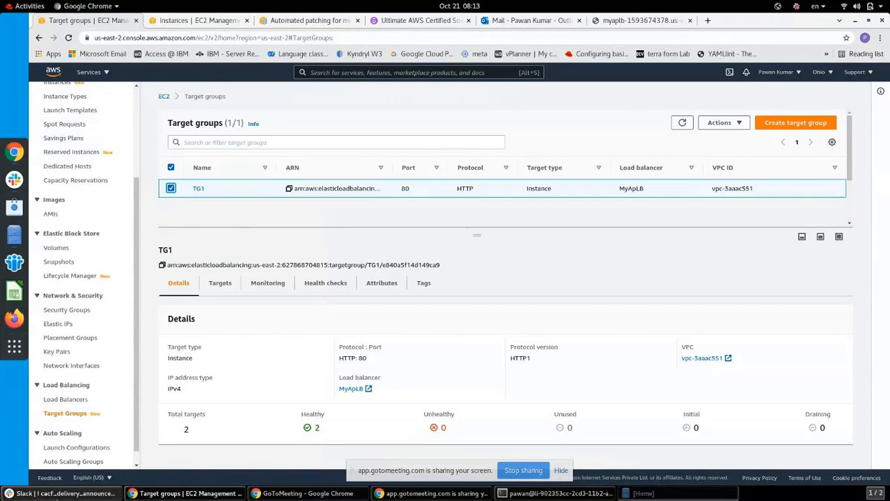
{"action": "left_click", "coordinate": [57, 497]}
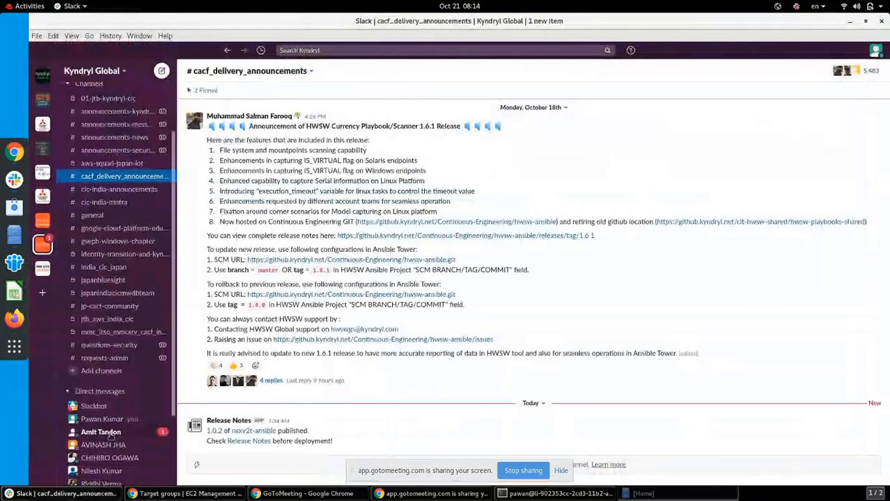
Bring back the TG1 target group page, then switch to the GoToMeeting window and its chat
{"action": "left_click", "coordinate": [191, 493]}
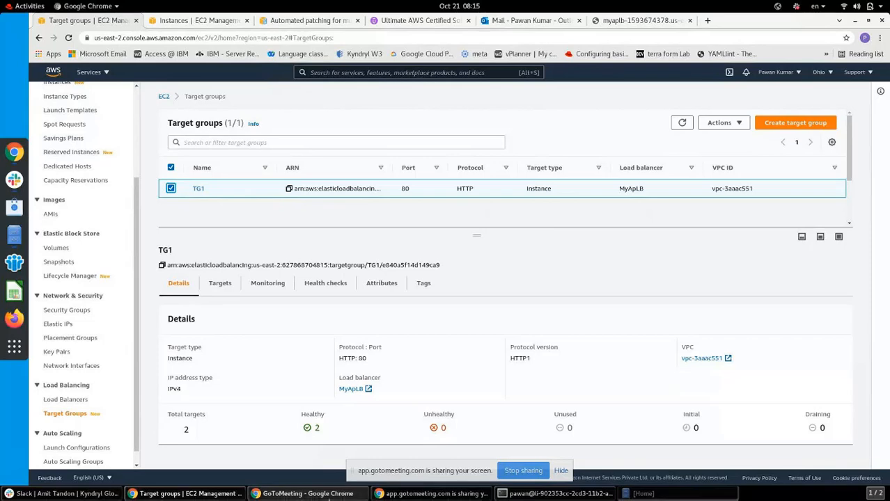
{"action": "left_click", "coordinate": [306, 494]}
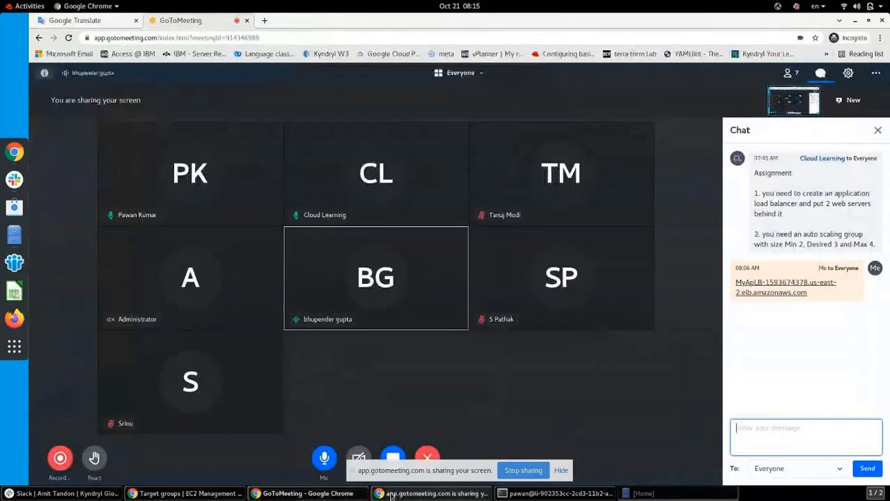
{"action": "left_click", "coordinate": [282, 496]}
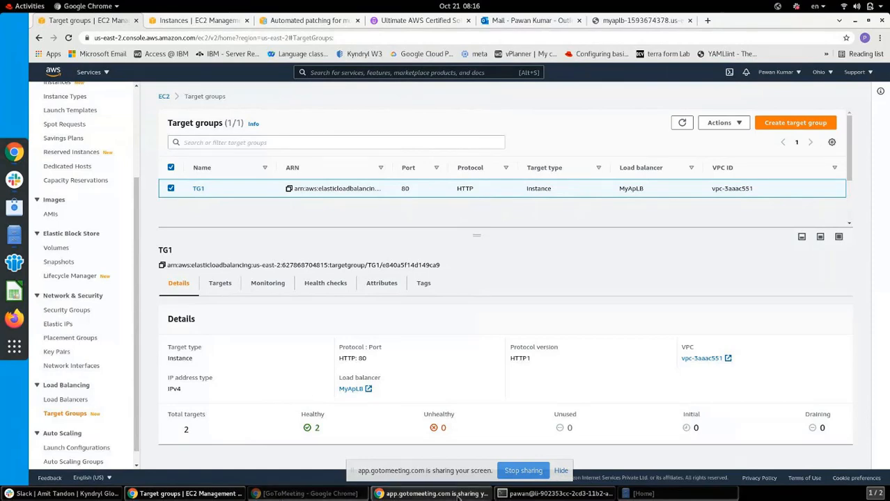
{"action": "left_click", "coordinate": [307, 494]}
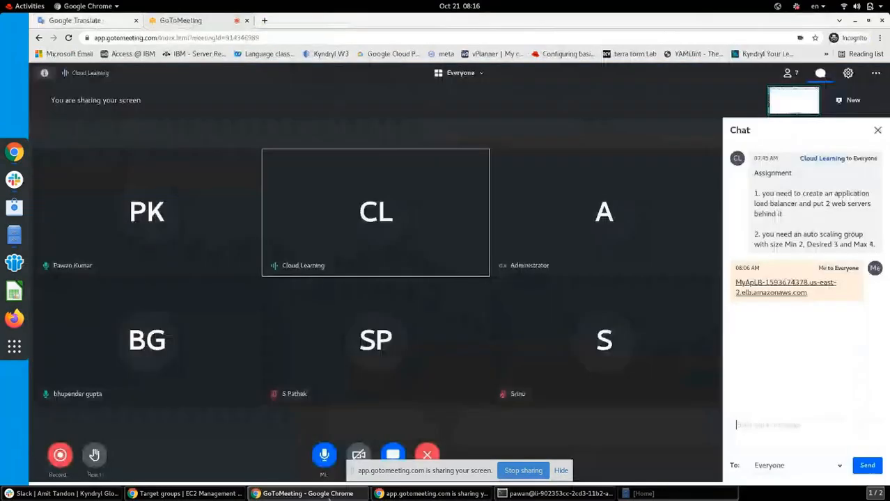
Mute and unmute the GoToMeeting microphone, then return to TG1's details in the EC2 console
{"action": "left_click", "coordinate": [322, 460]}
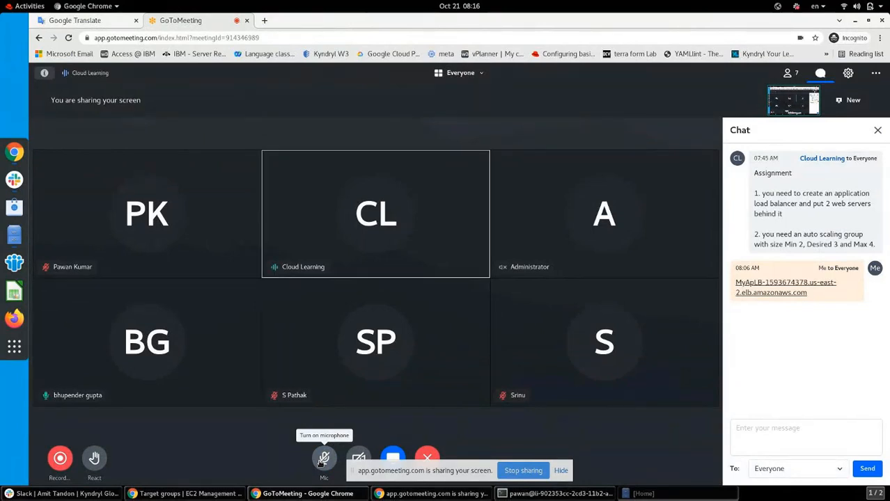
{"action": "left_click", "coordinate": [322, 460]}
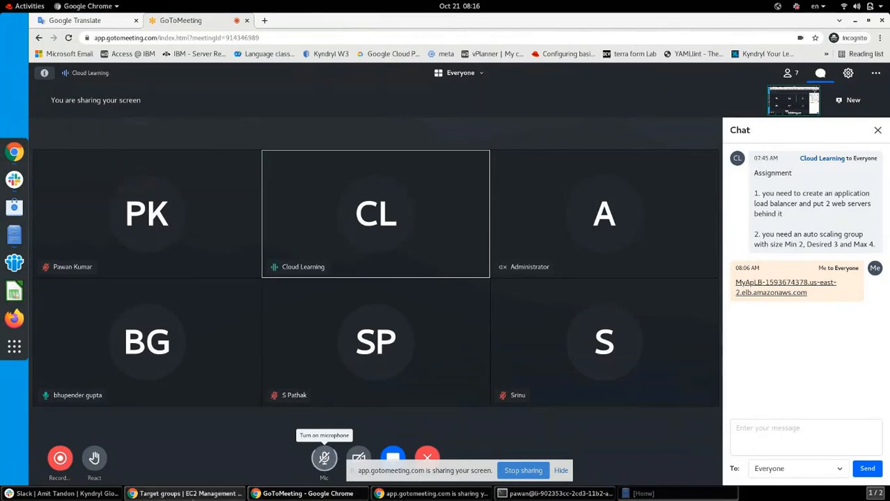
{"action": "left_click", "coordinate": [193, 496]}
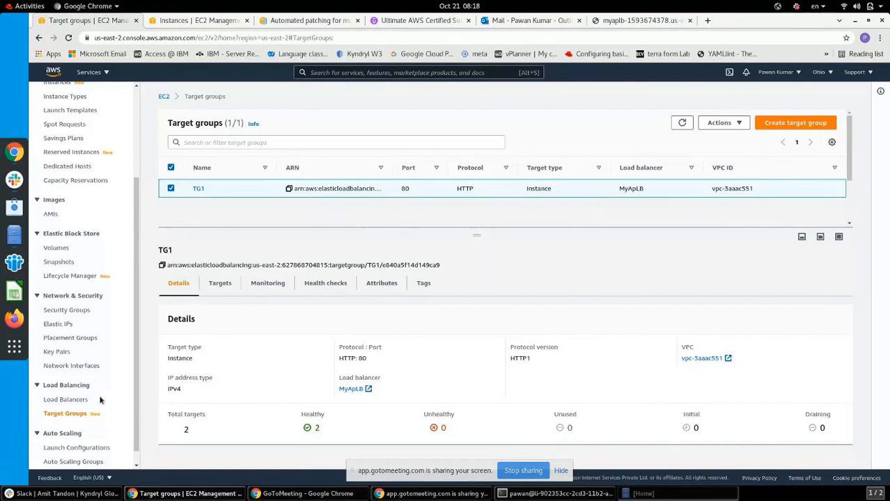
From the Load Balancers list, begin a new load balancer to reach the type selection page
{"action": "left_click", "coordinate": [77, 402]}
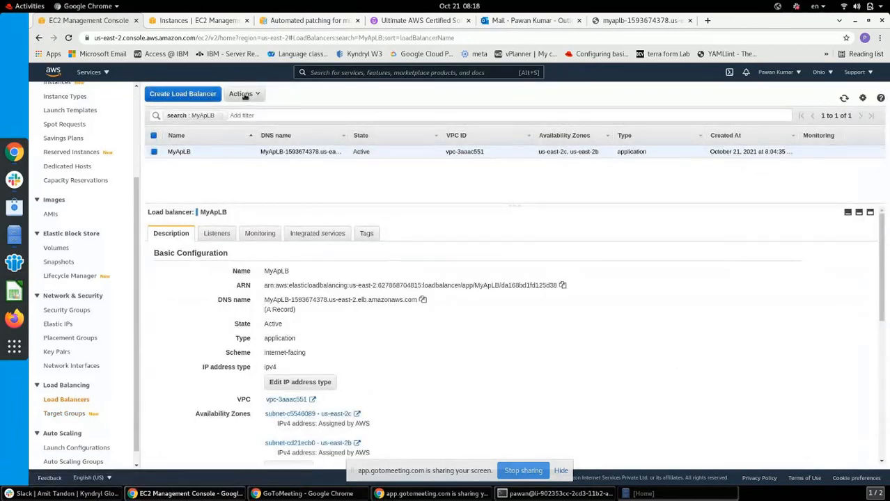
{"action": "left_click", "coordinate": [183, 94]}
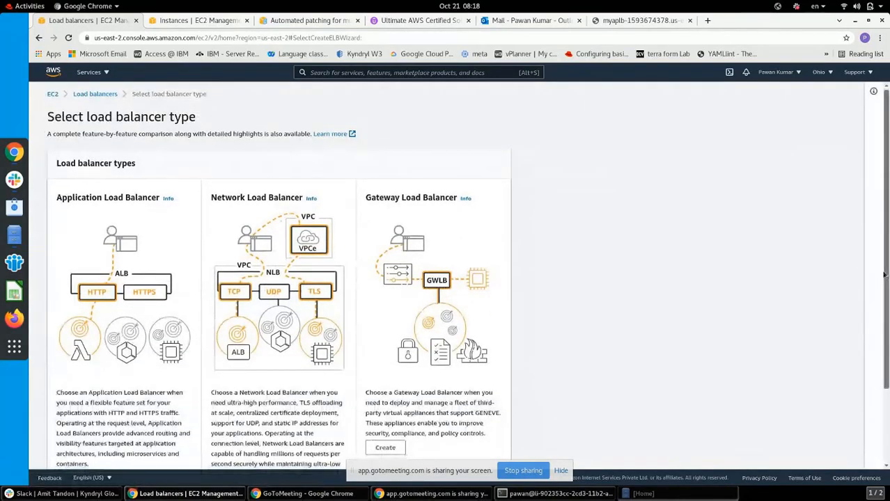
Choose Application Load Balancer from the load balancer types to create
{"action": "left_click_drag", "start_coordinate": [885, 209], "coordinate": [886, 352]}
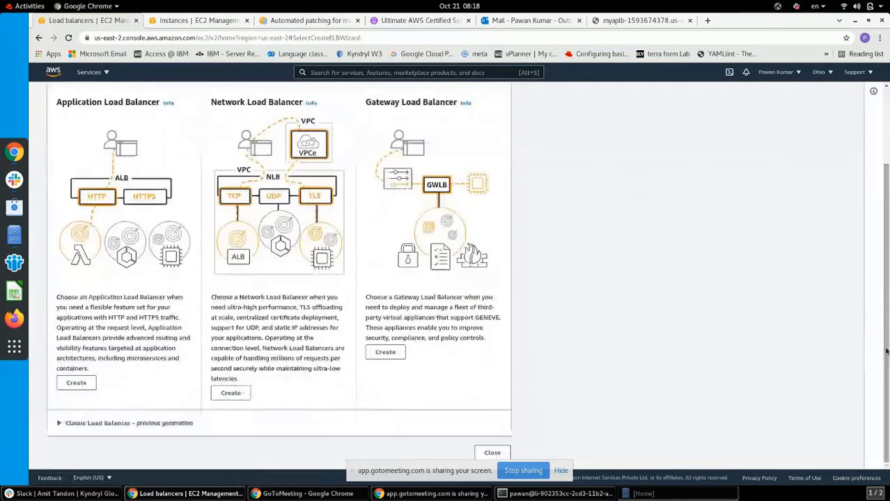
{"action": "left_click", "coordinate": [79, 384]}
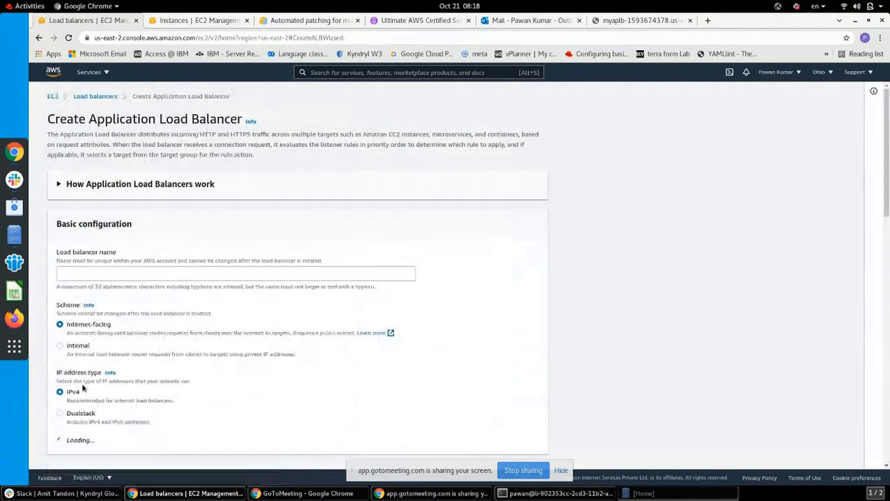
{"action": "left_click", "coordinate": [98, 274]}
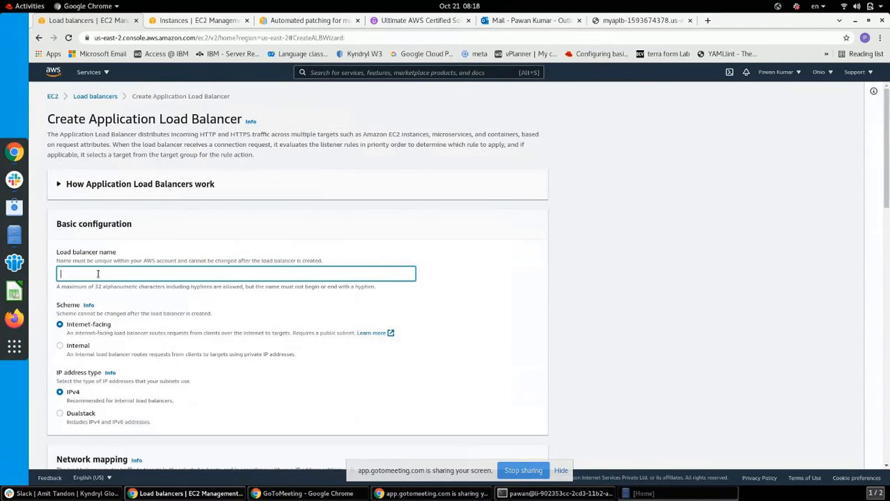
{"action": "left_click", "coordinate": [115, 331]}
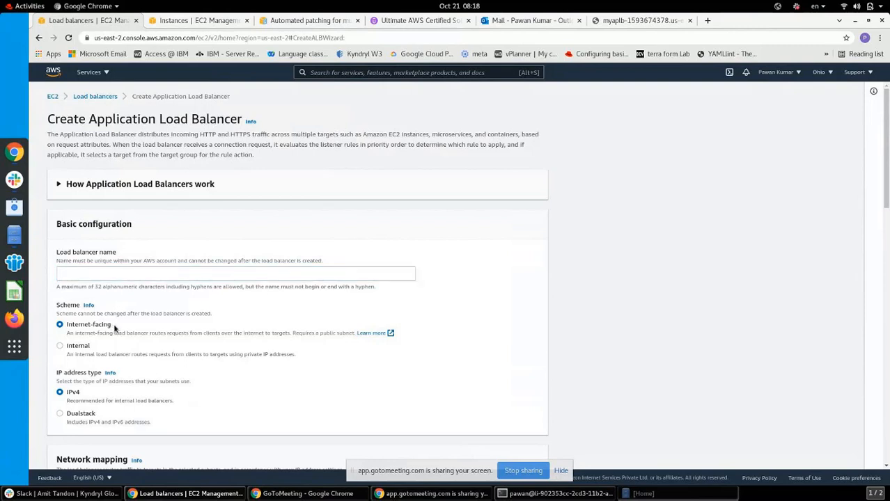
{"action": "left_click_drag", "start_coordinate": [116, 330], "coordinate": [64, 326]}
{"action": "left_click_drag", "start_coordinate": [92, 347], "coordinate": [66, 346]}
{"action": "left_click", "coordinate": [385, 381]}
{"action": "left_click_drag", "start_coordinate": [94, 397], "coordinate": [65, 395]}
{"action": "left_click", "coordinate": [886, 467]}
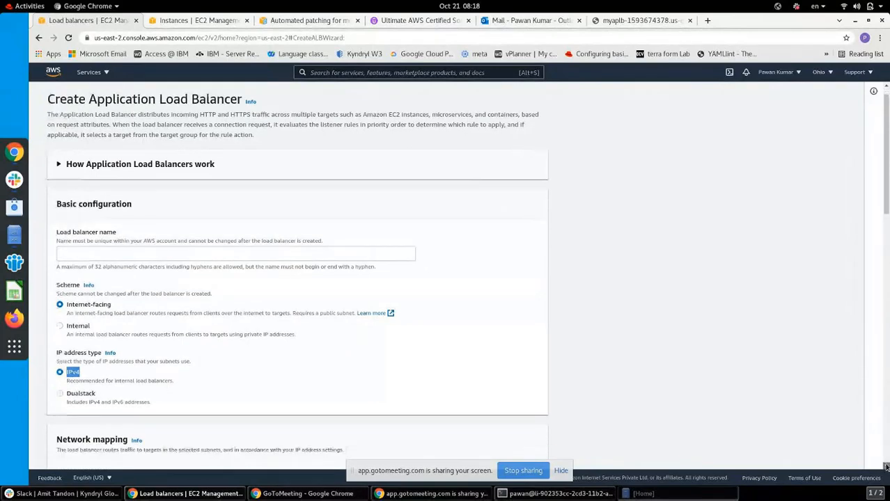
{"action": "scroll", "coordinate": [886, 467], "scroll_direction": "down", "scroll_amount": 4}
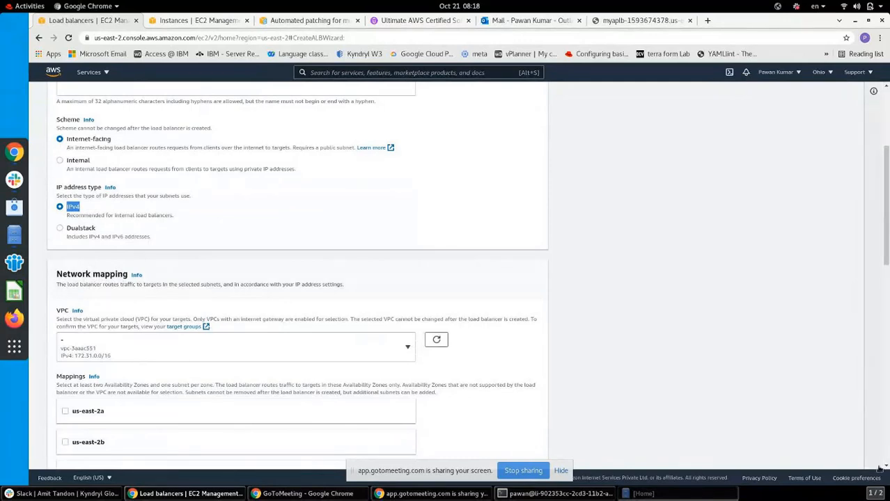
{"action": "left_click", "coordinate": [886, 466]}
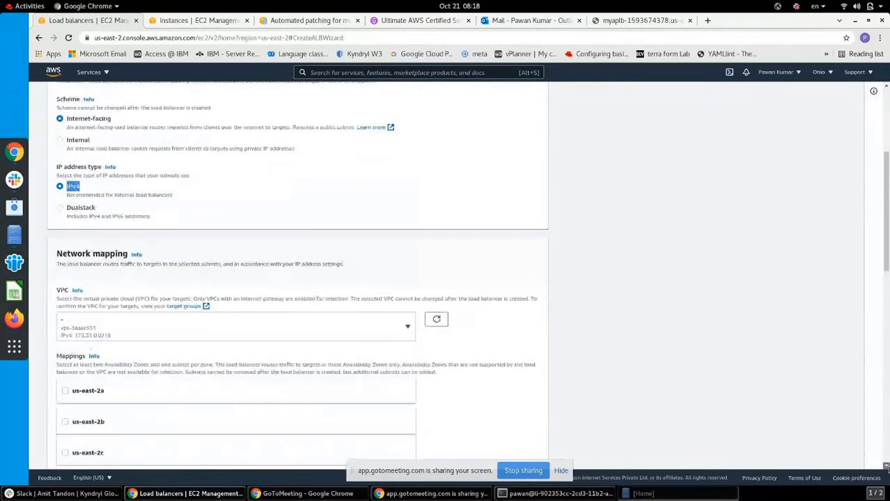
{"action": "left_click", "coordinate": [886, 465]}
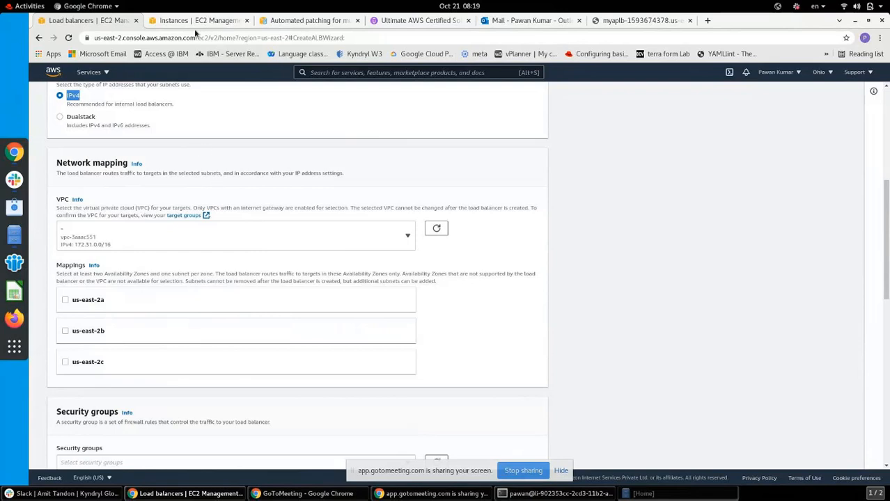
Go back from the instances list to the load balancer form and check its VPC choices
{"action": "left_click", "coordinate": [197, 26]}
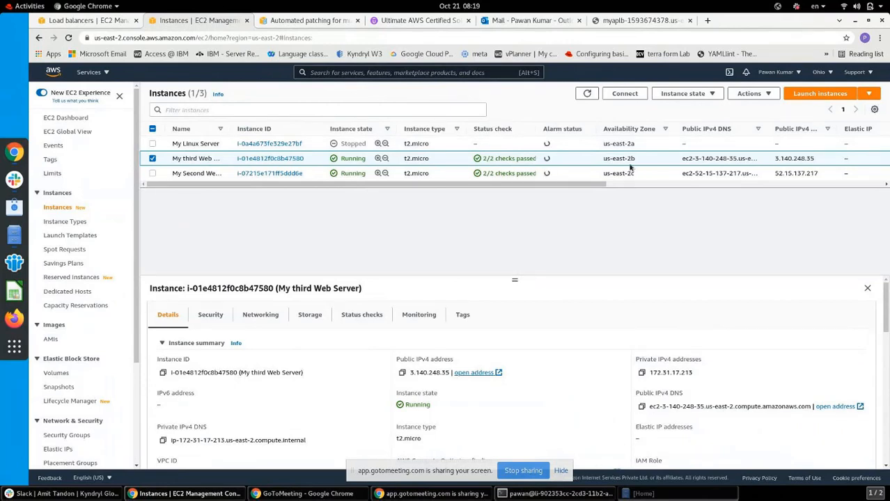
{"action": "left_click", "coordinate": [103, 22]}
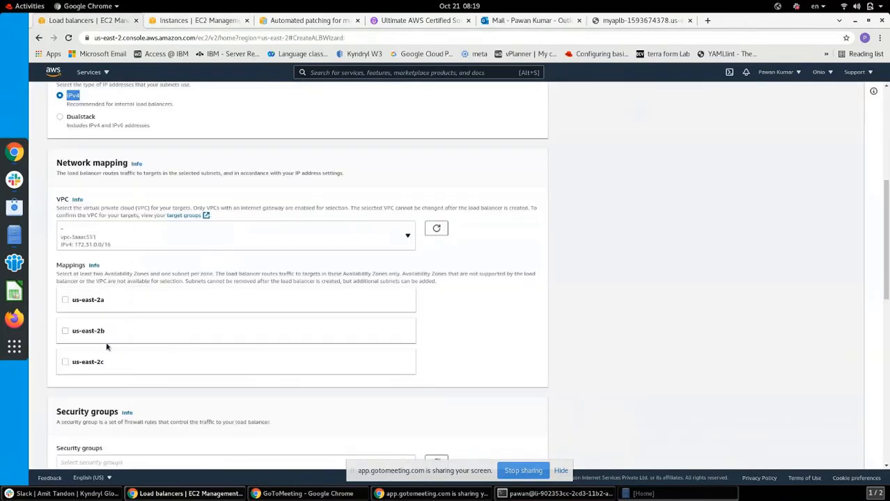
{"action": "left_click", "coordinate": [111, 238]}
{"action": "left_click", "coordinate": [624, 354]}
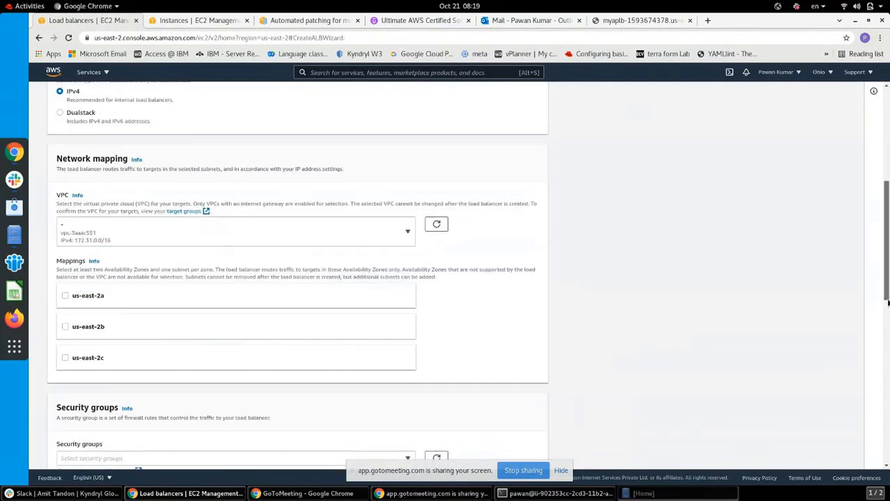
{"action": "scroll", "coordinate": [888, 314], "scroll_direction": "down", "scroll_amount": 1}
{"action": "scroll", "coordinate": [888, 314], "scroll_direction": "down", "scroll_amount": 2}
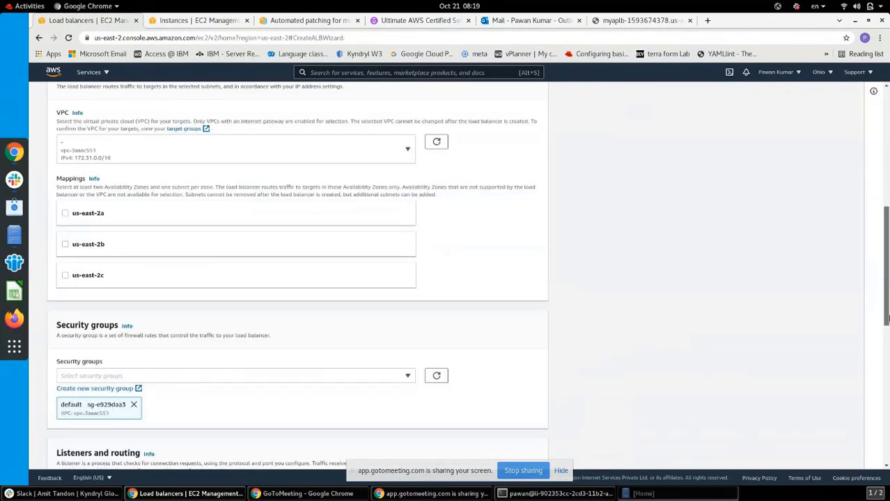
{"action": "left_click_drag", "start_coordinate": [887, 319], "coordinate": [888, 387]}
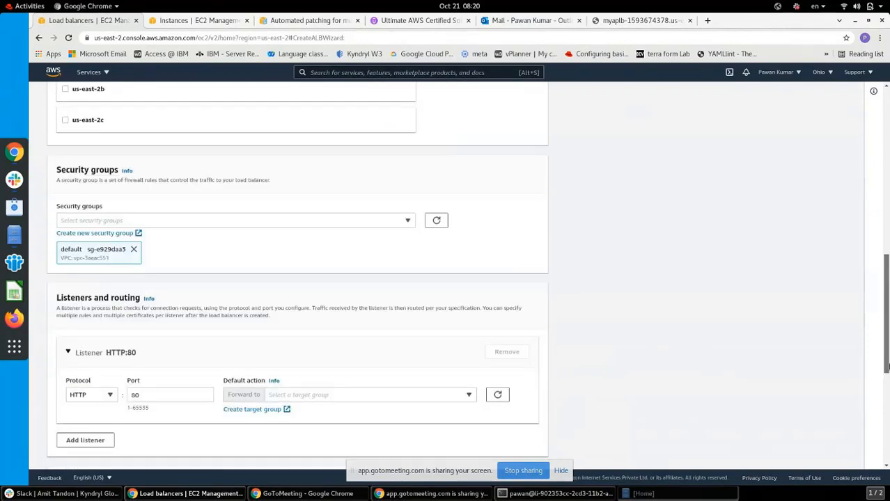
{"action": "left_click", "coordinate": [129, 222]}
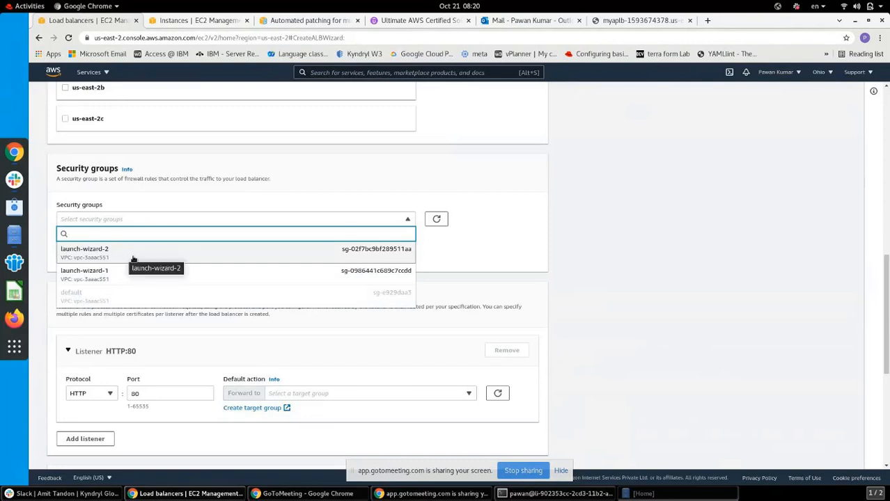
{"action": "left_click", "coordinate": [755, 300]}
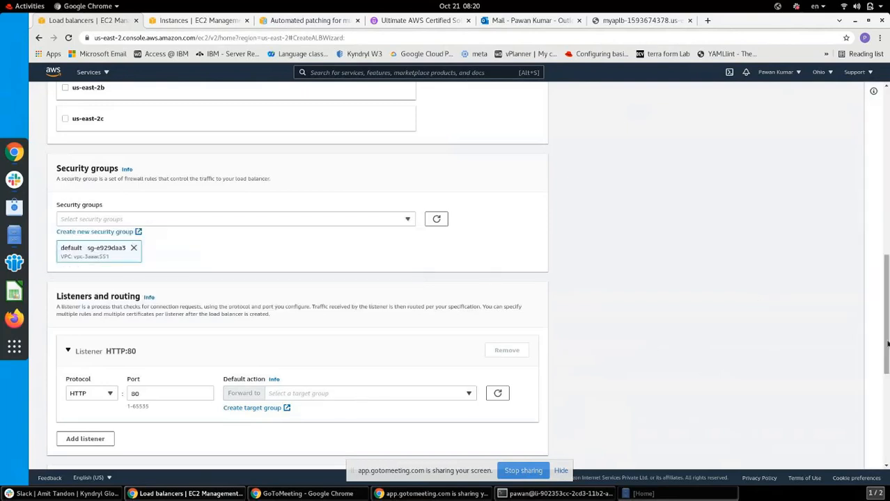
{"action": "left_click_drag", "start_coordinate": [886, 346], "coordinate": [863, 388]}
{"action": "left_click", "coordinate": [390, 260]}
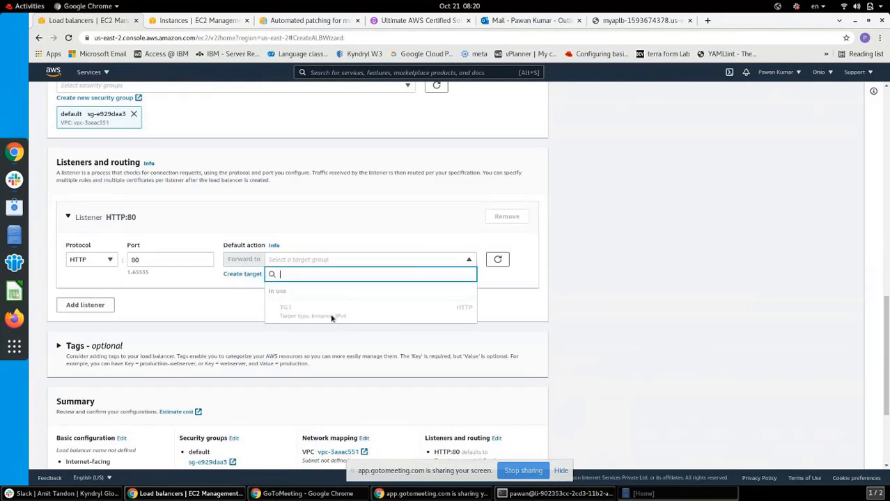
{"action": "left_click", "coordinate": [244, 313]}
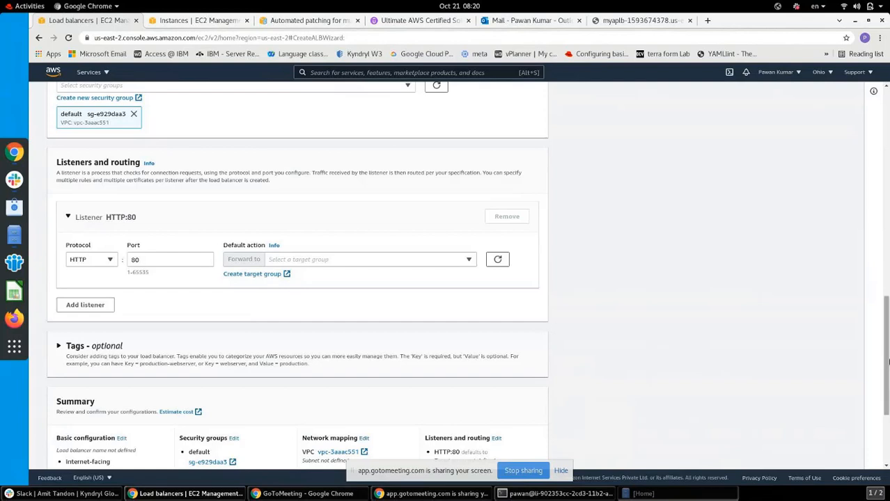
{"action": "left_click_drag", "start_coordinate": [886, 351], "coordinate": [888, 413]}
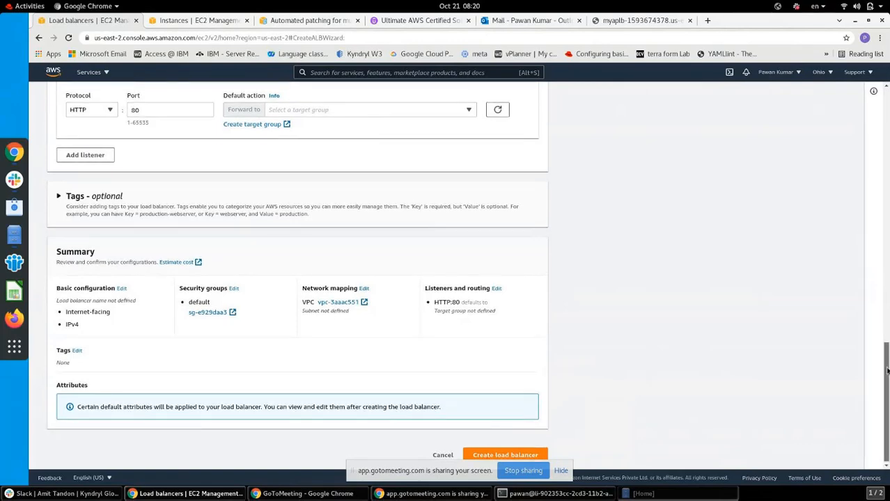
{"action": "left_click_drag", "start_coordinate": [887, 372], "coordinate": [887, 104]}
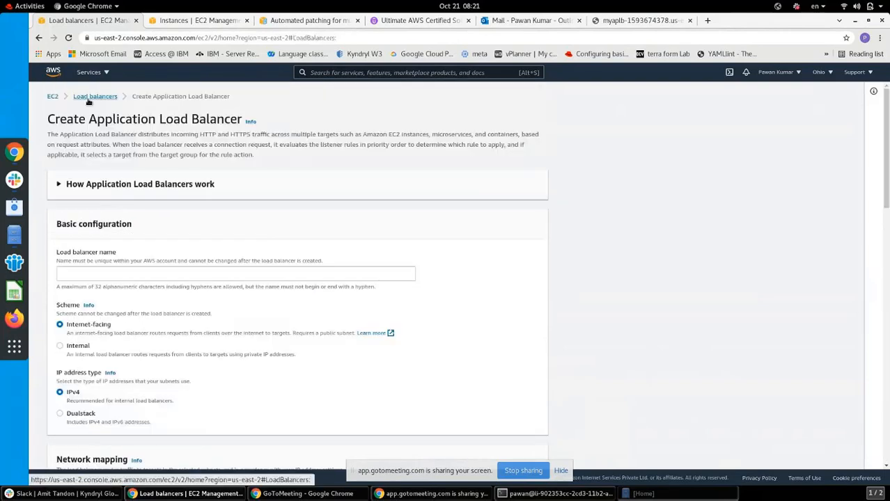
Leave the load balancer form for the Target Groups list and select TG1
{"action": "left_click", "coordinate": [92, 95]}
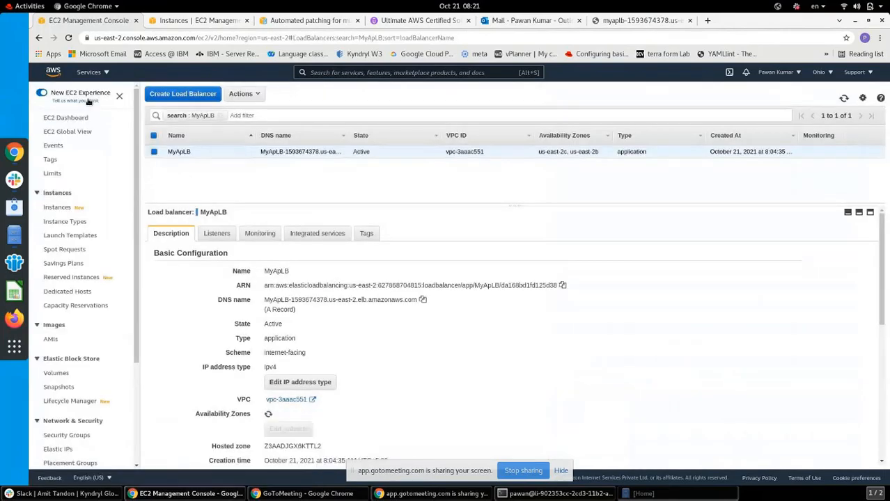
{"action": "left_click_drag", "start_coordinate": [137, 336], "coordinate": [135, 411]}
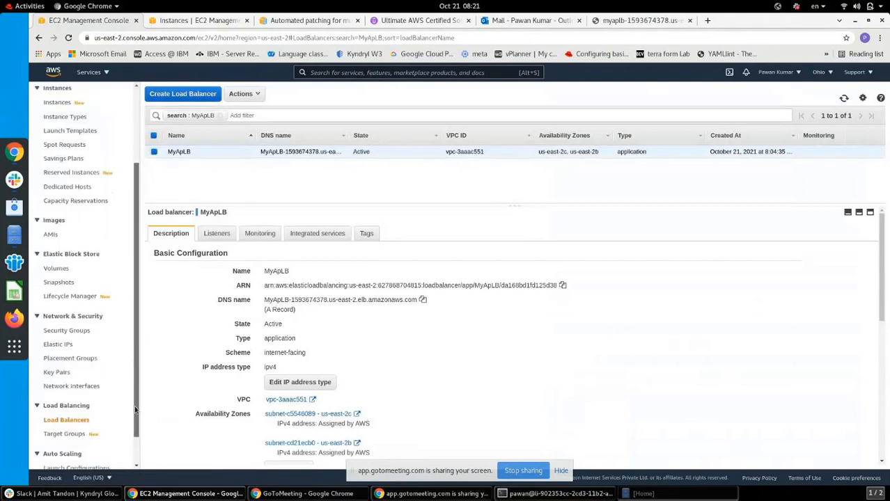
{"action": "left_click", "coordinate": [61, 434]}
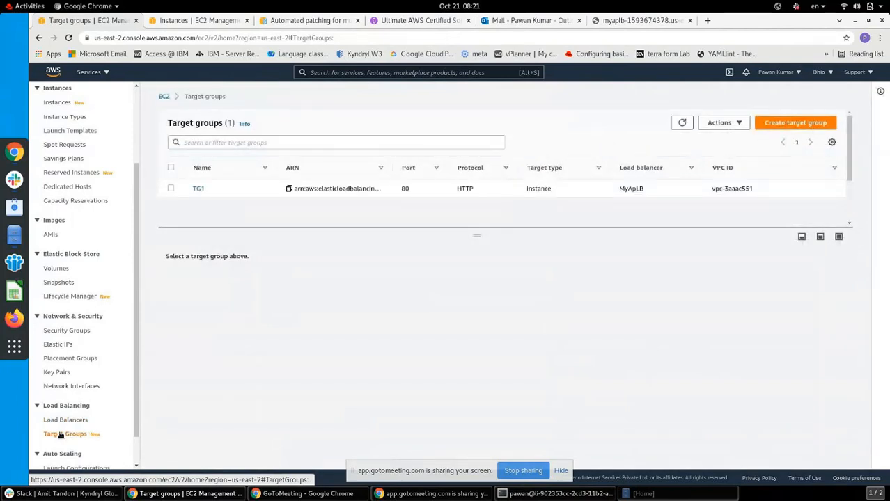
{"action": "left_click", "coordinate": [171, 189]}
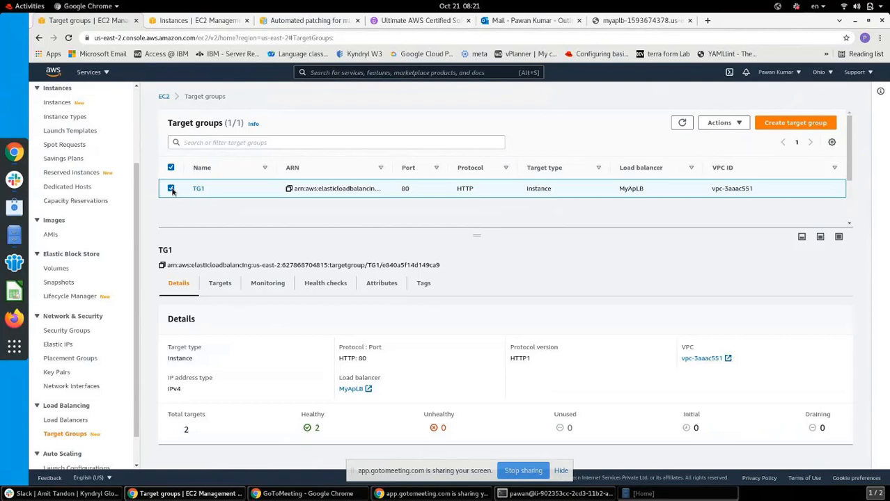
Show the Monitoring charts in TG1's details panel
{"action": "left_click", "coordinate": [137, 468]}
{"action": "left_click", "coordinate": [137, 468]}
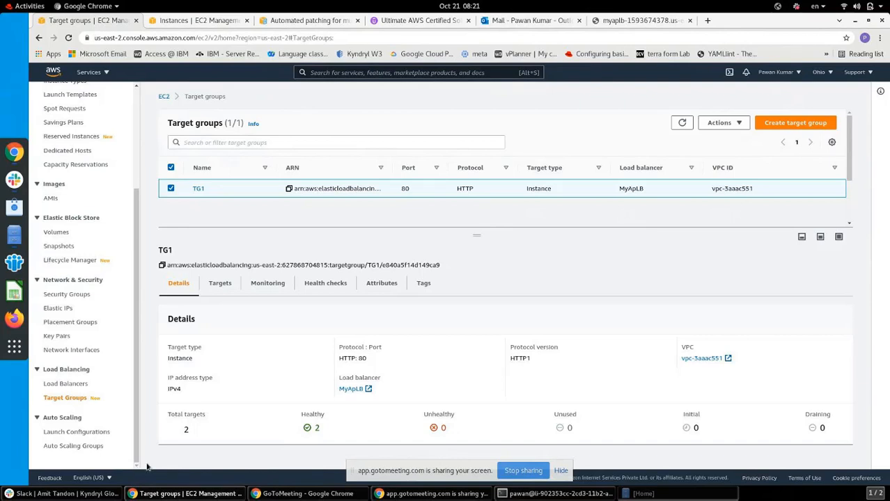
{"action": "left_click", "coordinate": [270, 287]}
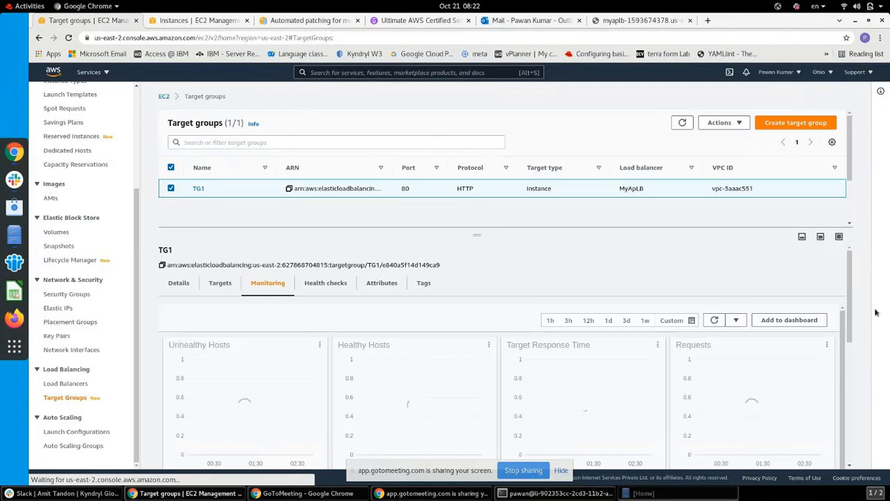
Resize the details panel and scroll through TG1's health and request charts
{"action": "left_click_drag", "start_coordinate": [850, 313], "coordinate": [853, 458]}
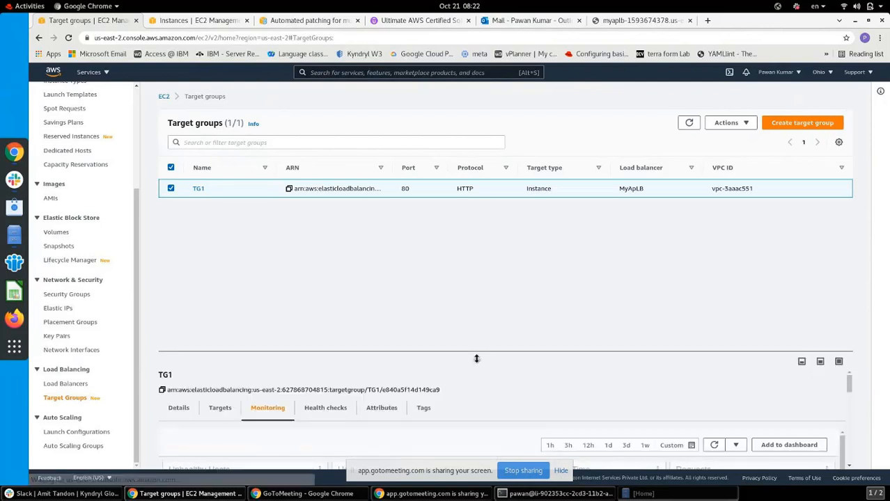
{"action": "left_click_drag", "start_coordinate": [475, 360], "coordinate": [476, 236]}
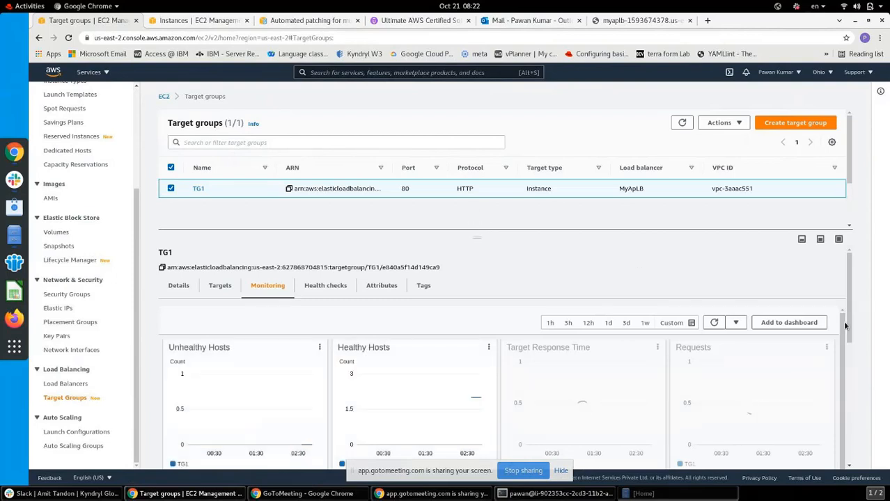
{"action": "left_click", "coordinate": [849, 466]}
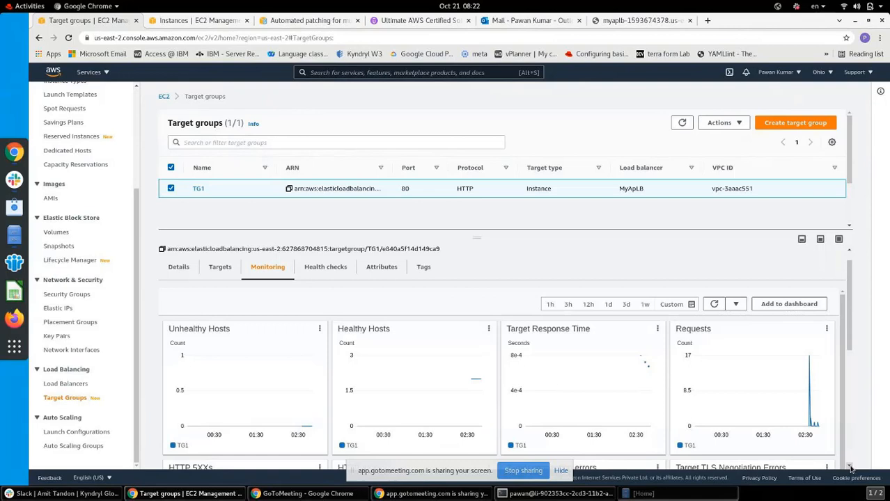
{"action": "left_click", "coordinate": [849, 466]}
{"action": "left_click", "coordinate": [850, 467]}
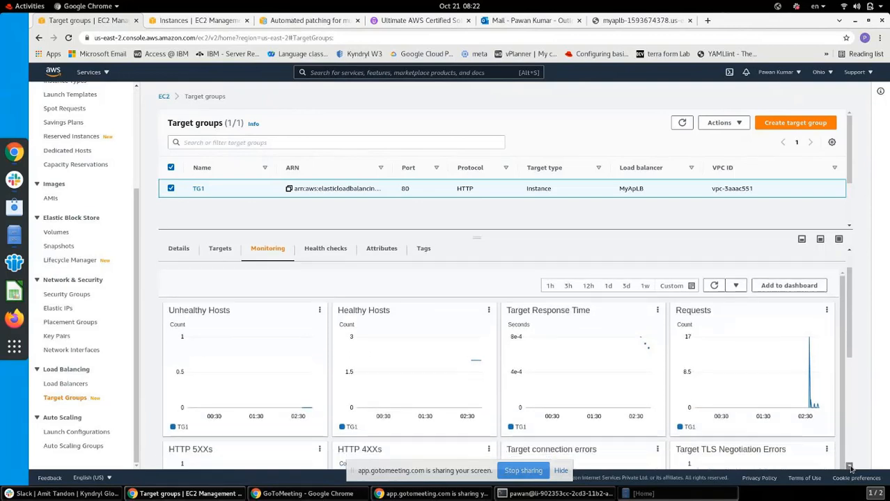
{"action": "left_click", "coordinate": [850, 466]}
{"action": "left_click", "coordinate": [850, 466]}
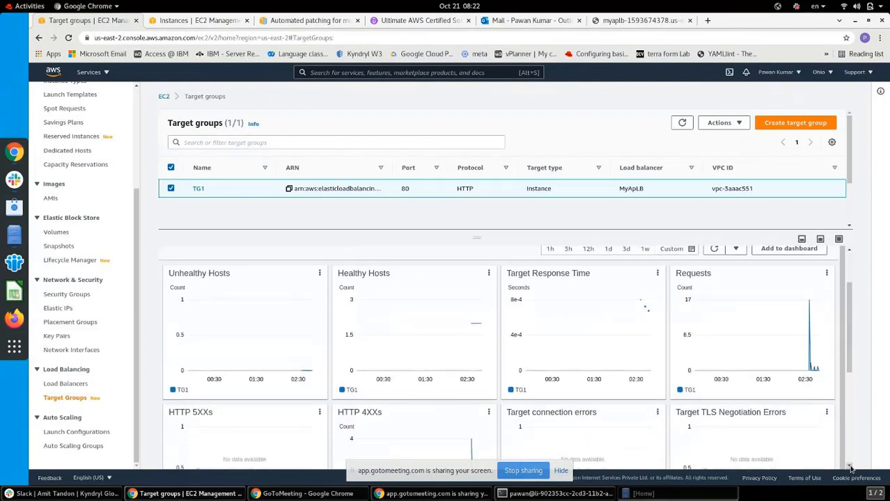
{"action": "left_click", "coordinate": [850, 466]}
{"action": "left_click", "coordinate": [850, 467]}
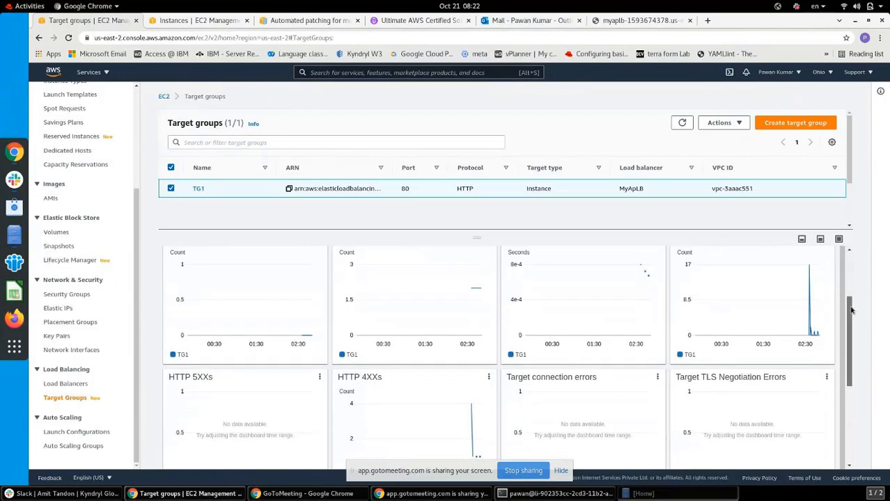
Finish reviewing TG1's charts and open the EC2 Auto Scaling groups page
{"action": "left_click_drag", "start_coordinate": [852, 324], "coordinate": [852, 303]}
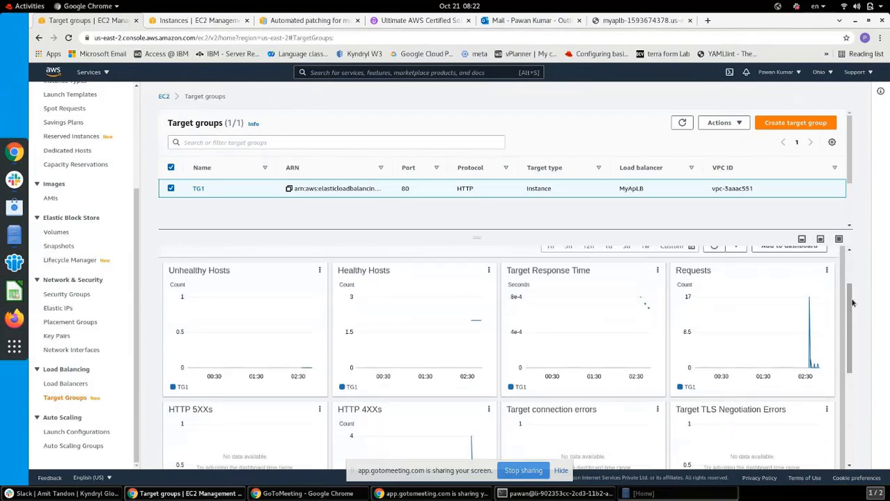
{"action": "mouse_move", "coordinate": [477, 319]}
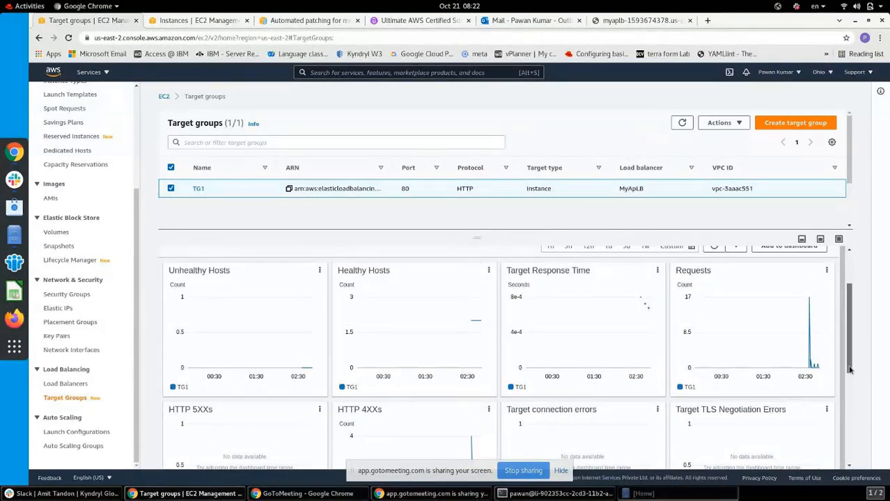
{"action": "left_click_drag", "start_coordinate": [851, 373], "coordinate": [854, 402]}
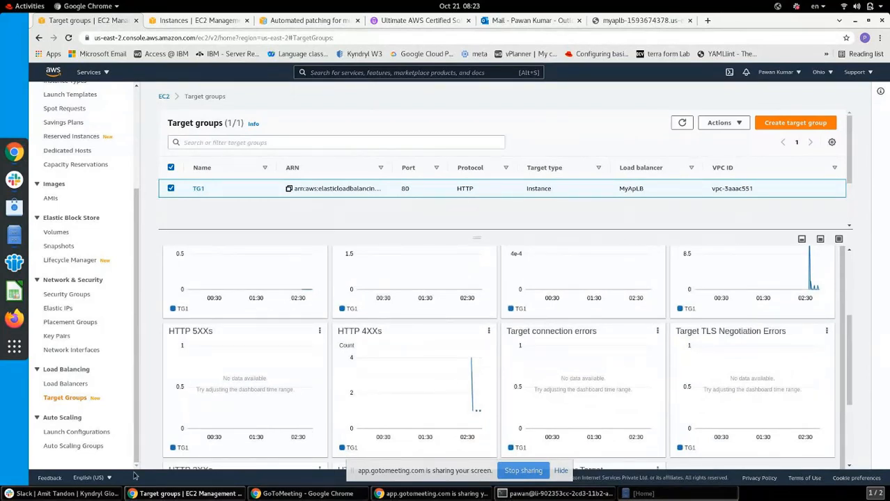
{"action": "left_click", "coordinate": [87, 447]}
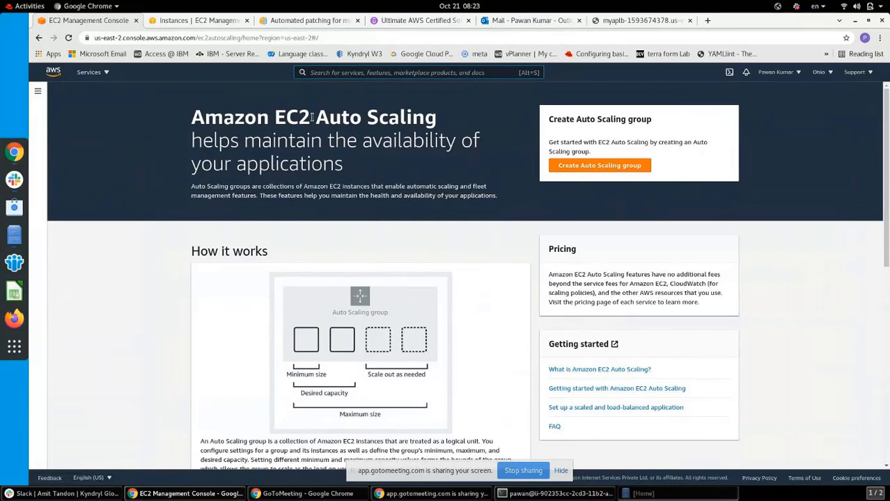
Start an Auto Scaling group named AutoscalingGP, then abandon it for the EC2 Dashboard
{"action": "left_click", "coordinate": [601, 166]}
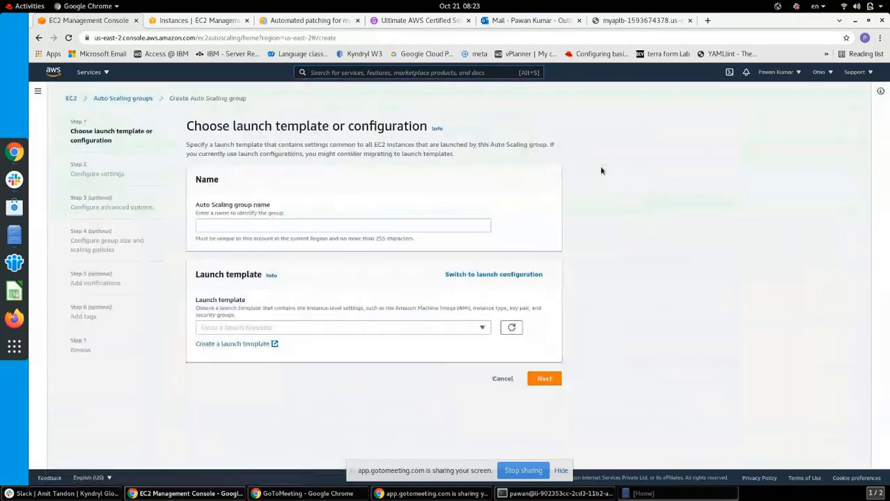
{"action": "left_click", "coordinate": [266, 224]}
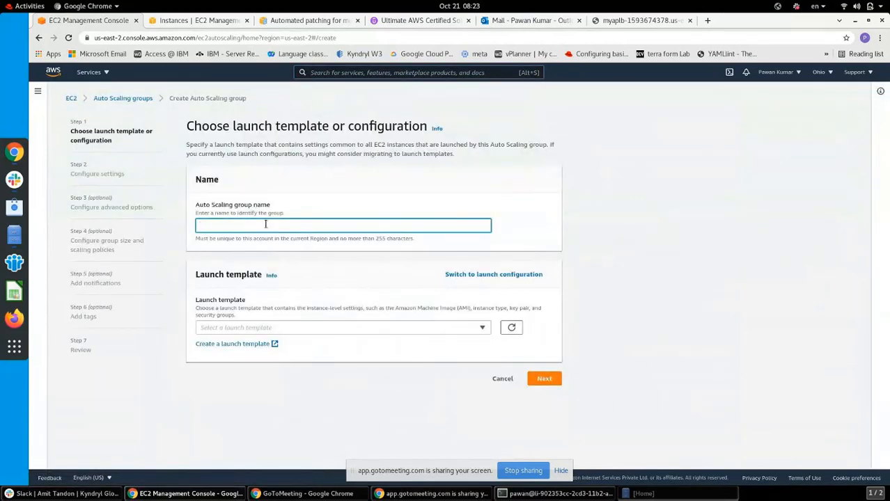
{"action": "type", "text": "Autoscaloing"}
{"action": "key", "text": "BackSpace"}
{"action": "key", "text": "BackSpace"}
{"action": "key", "text": "BackSpace"}
{"action": "type", "text": "ingGP"}
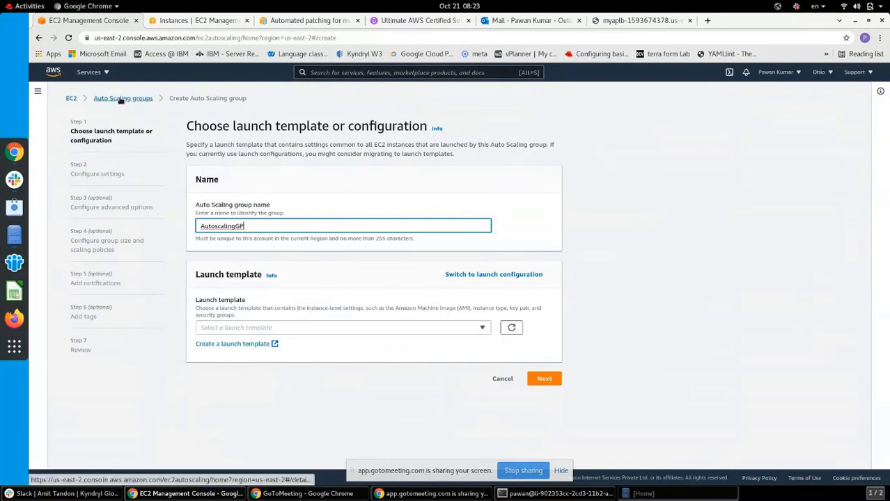
{"action": "left_click_drag", "start_coordinate": [120, 100], "coordinate": [70, 106]}
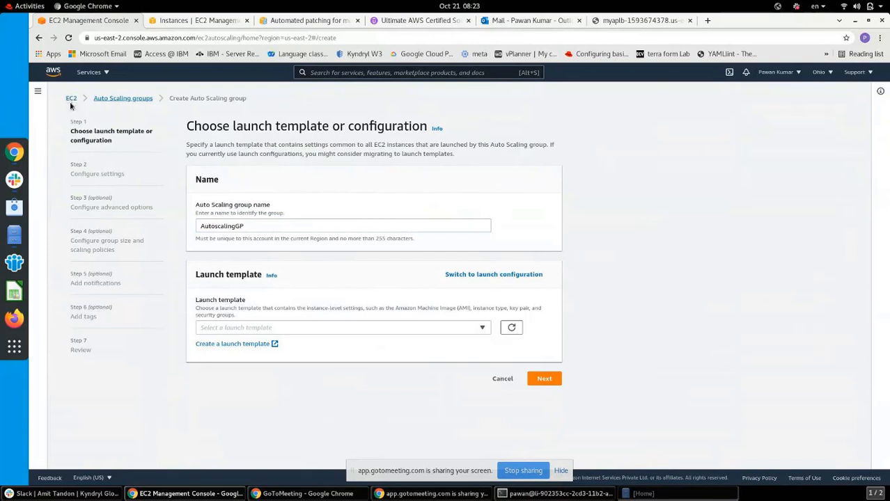
{"action": "left_click", "coordinate": [75, 101]}
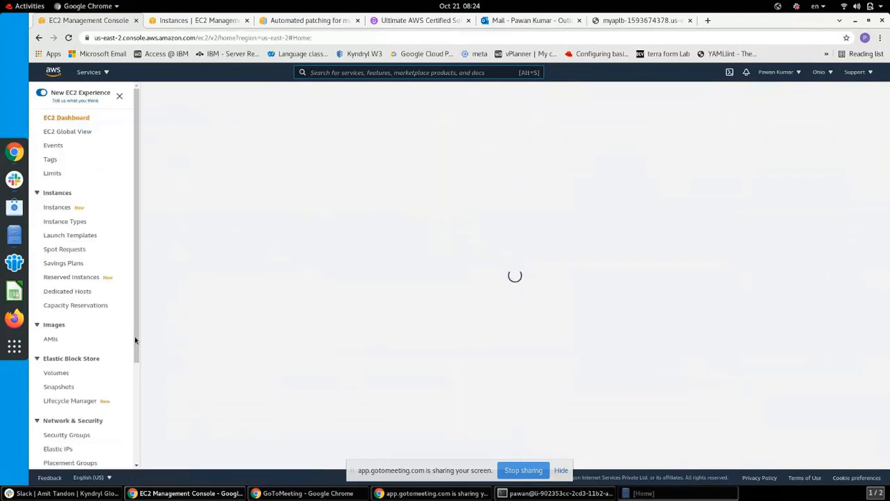
Confirm the Launch configurations list is empty, then go to Auto Scaling Groups
{"action": "left_click_drag", "start_coordinate": [135, 335], "coordinate": [139, 438]}
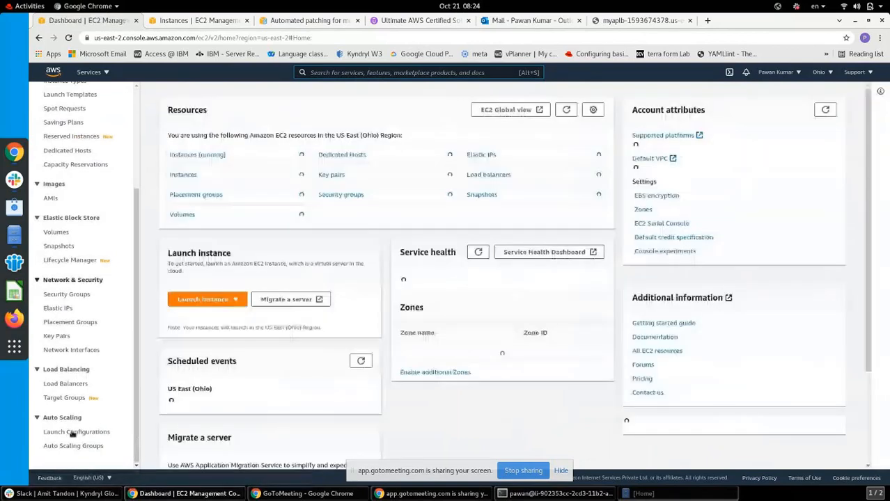
{"action": "left_click", "coordinate": [74, 431]}
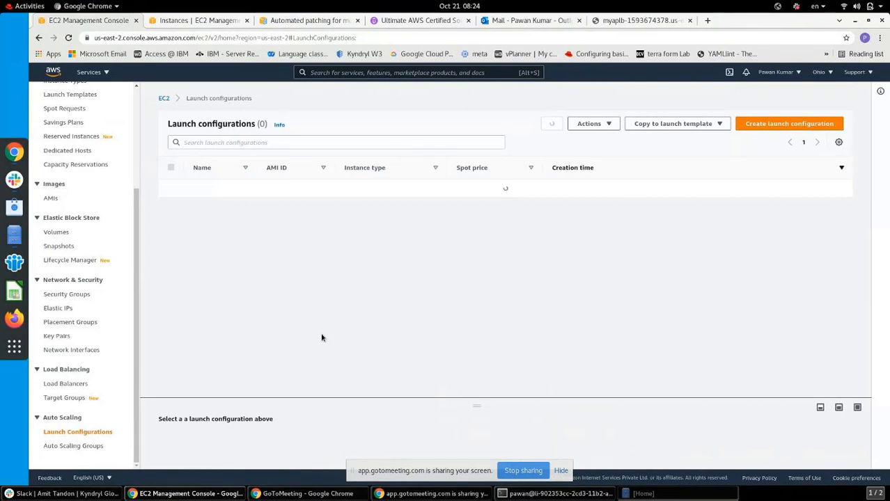
{"action": "left_click", "coordinate": [76, 449]}
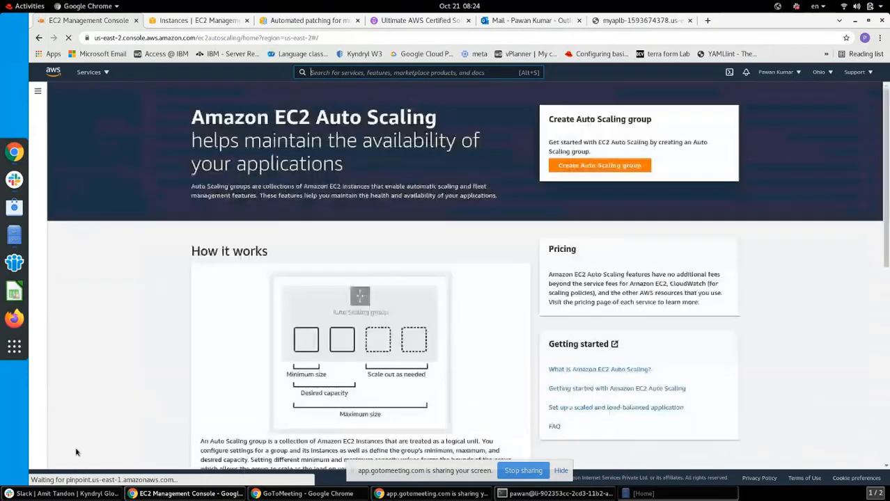
Create an Auto Scaling group named AutoscalingGP, switching from launch template to launch configuration
{"action": "left_click", "coordinate": [615, 167]}
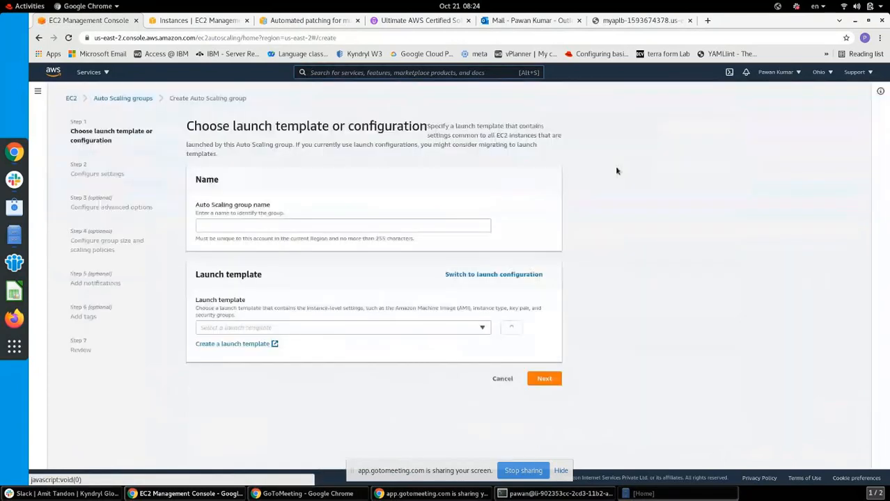
{"action": "left_click", "coordinate": [243, 222]}
{"action": "type", "text": "Autosca"}
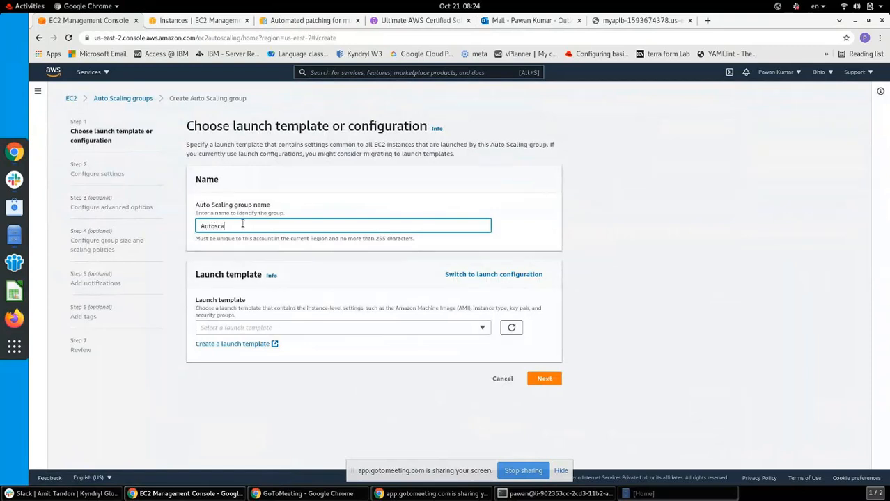
{"action": "type", "text": "lingGrP"}
{"action": "left_click", "coordinate": [330, 347]}
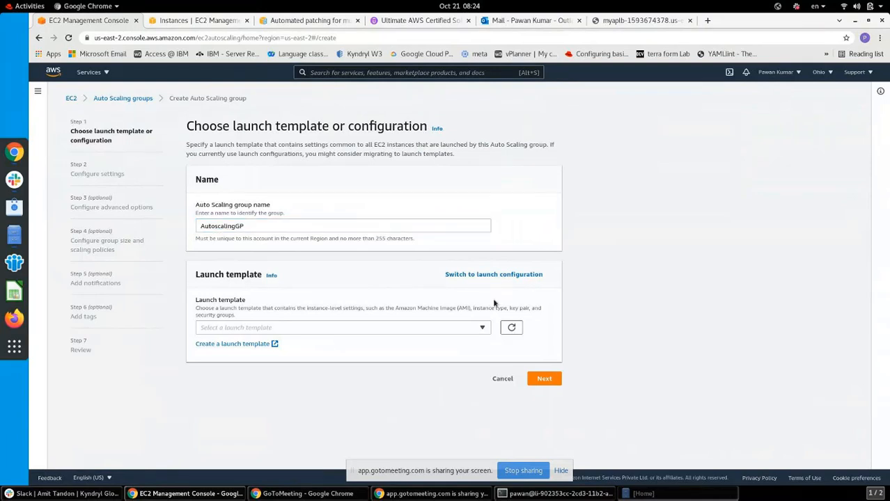
{"action": "left_click", "coordinate": [460, 328]}
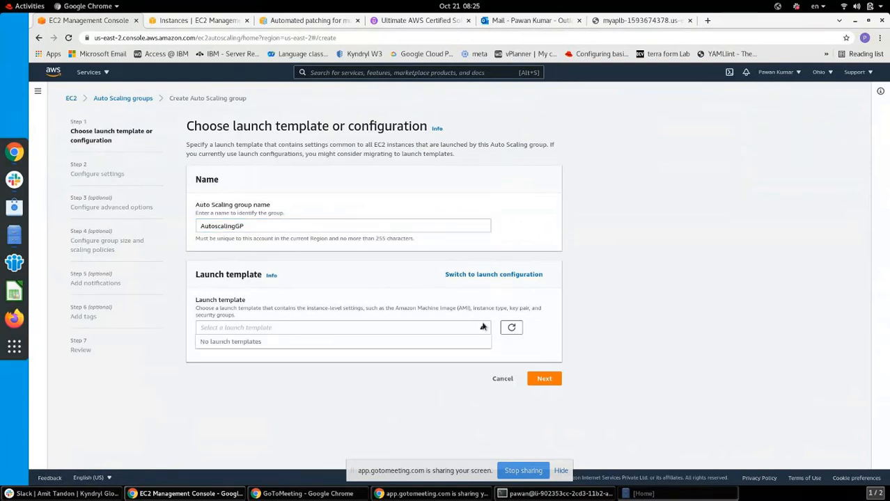
{"action": "left_click", "coordinate": [433, 354]}
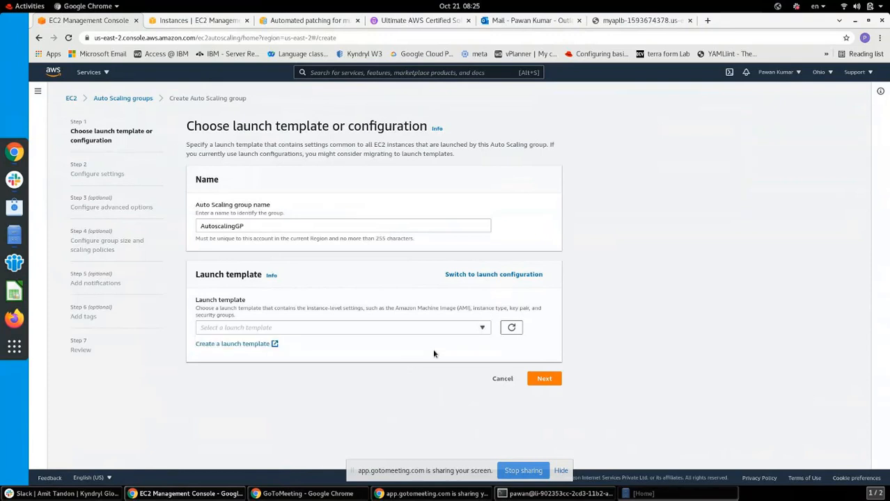
{"action": "left_click", "coordinate": [503, 275]}
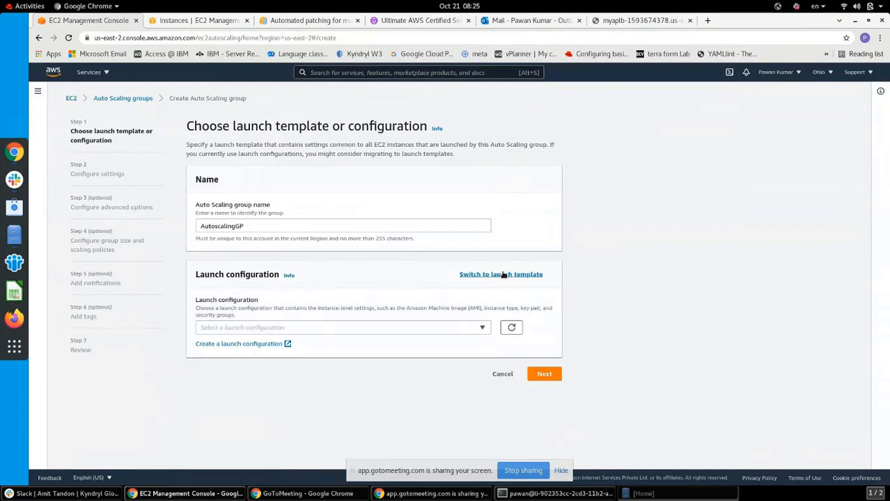
Start a launch configuration named ASConfig using the mylinuximage AMI
{"action": "left_click", "coordinate": [272, 347]}
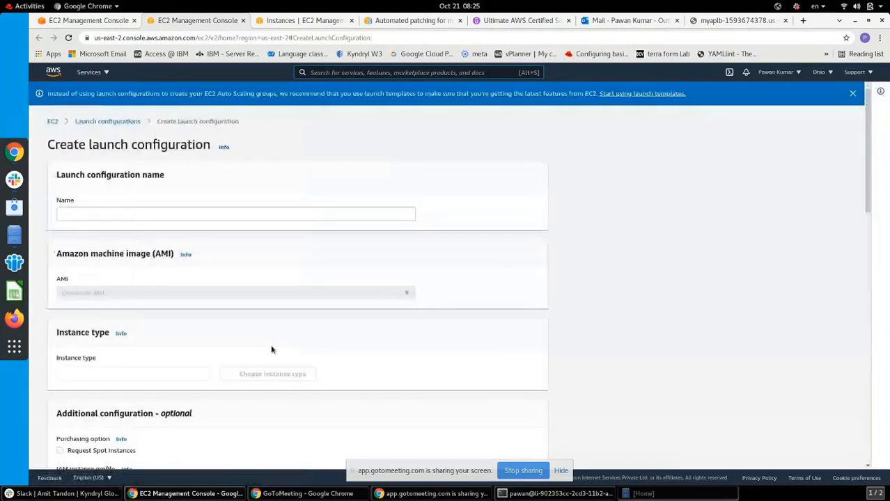
{"action": "left_click", "coordinate": [153, 214]}
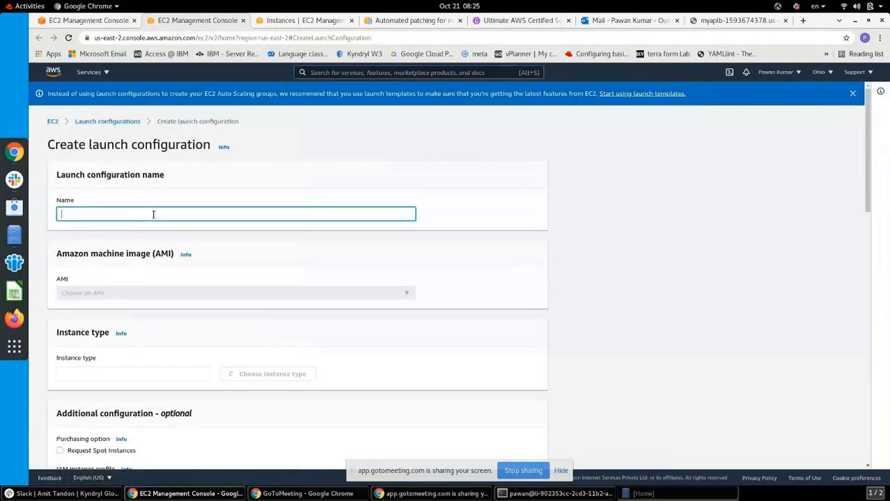
{"action": "type", "text": "ASConfig"}
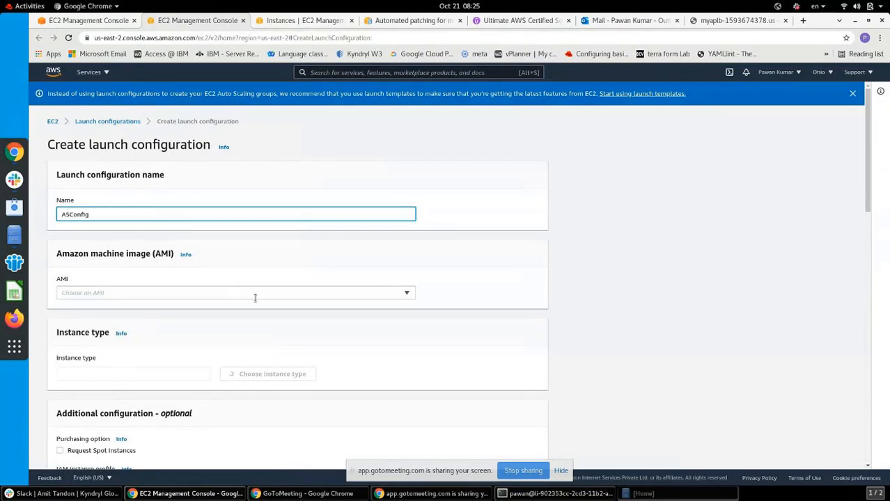
{"action": "left_click", "coordinate": [407, 296]}
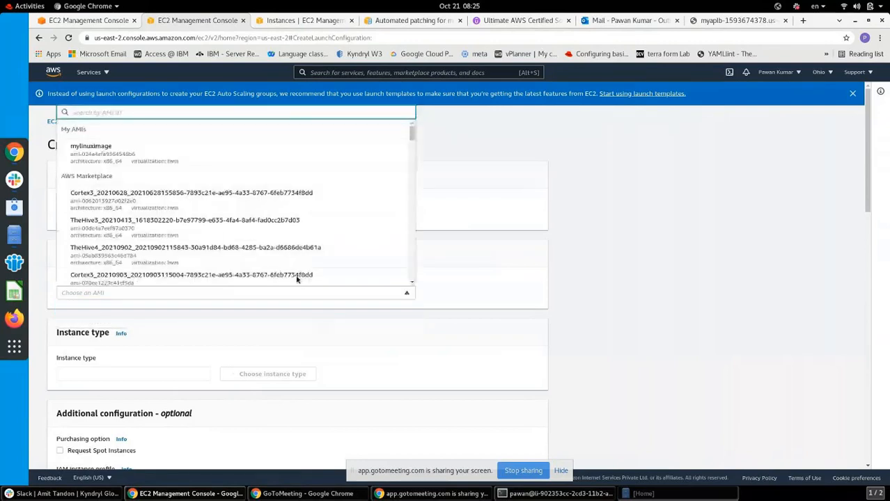
{"action": "left_click", "coordinate": [97, 155]}
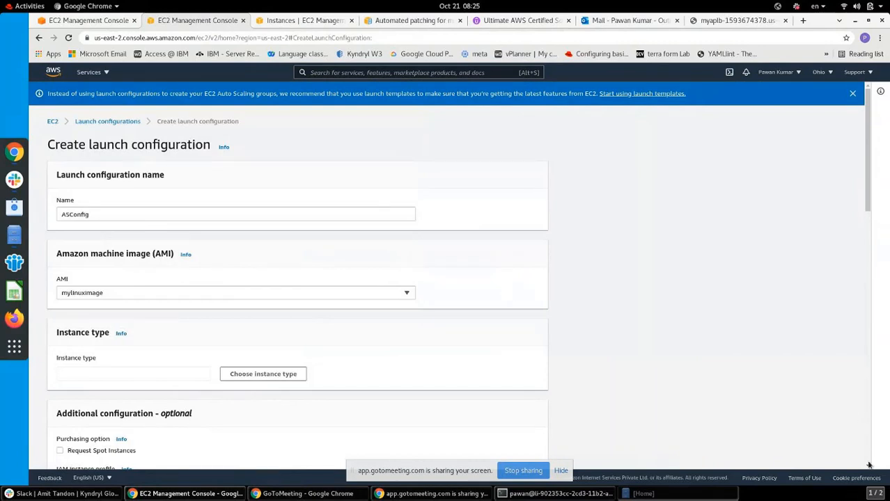
{"action": "scroll", "coordinate": [869, 466], "scroll_direction": "down", "scroll_amount": 2}
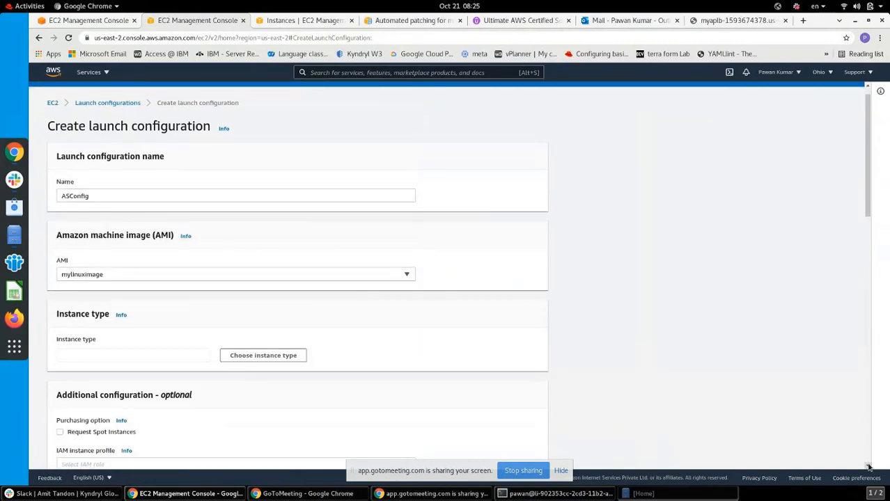
{"action": "scroll", "coordinate": [869, 467], "scroll_direction": "down", "scroll_amount": 2}
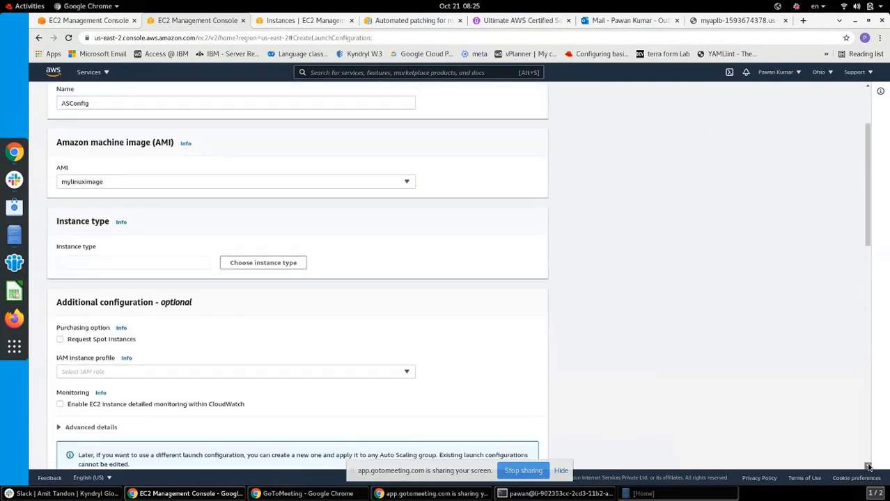
{"action": "scroll", "coordinate": [869, 466], "scroll_direction": "down", "scroll_amount": 1}
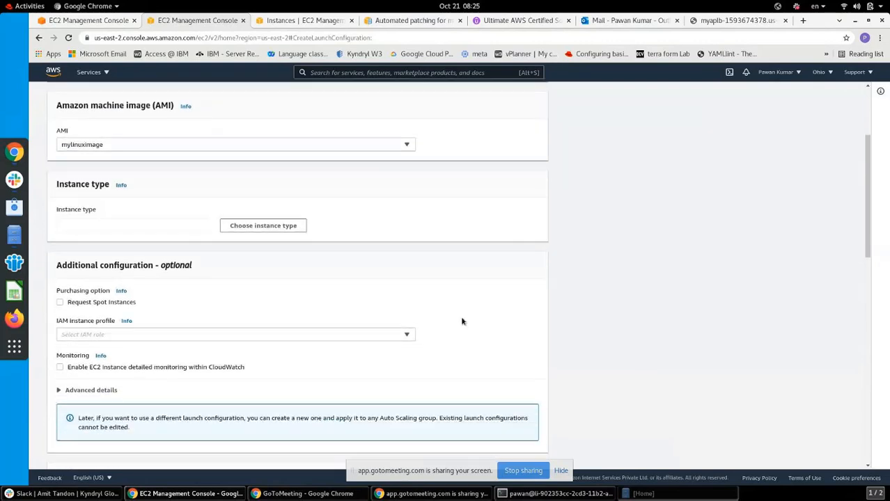
Filter instance types by 't2' and choose t2.micro for ASConfig
{"action": "left_click", "coordinate": [239, 226]}
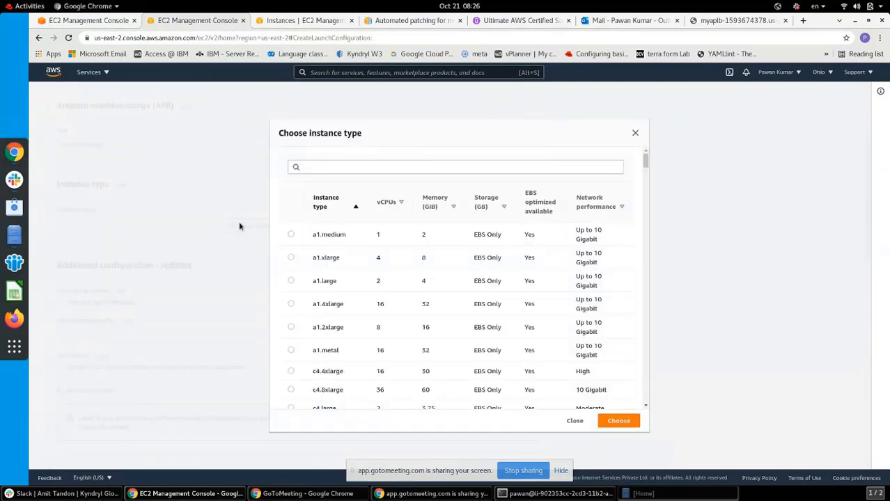
{"action": "left_click", "coordinate": [405, 165]}
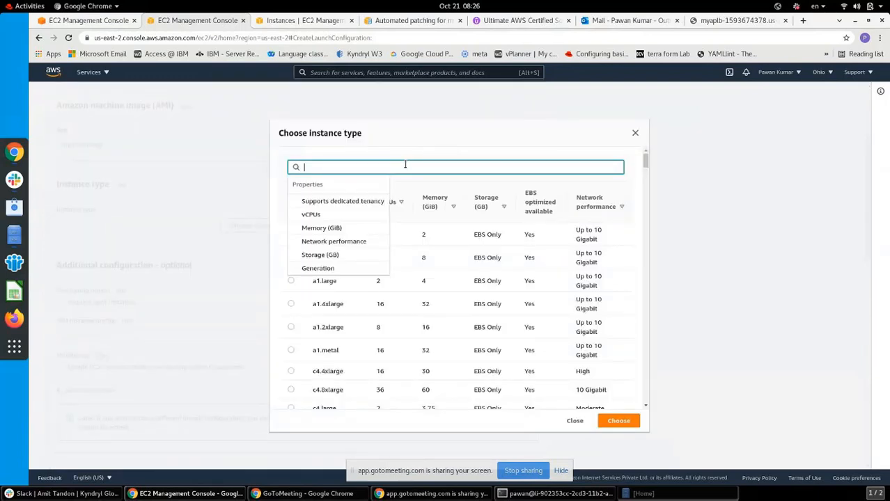
{"action": "type", "text": "t2"}
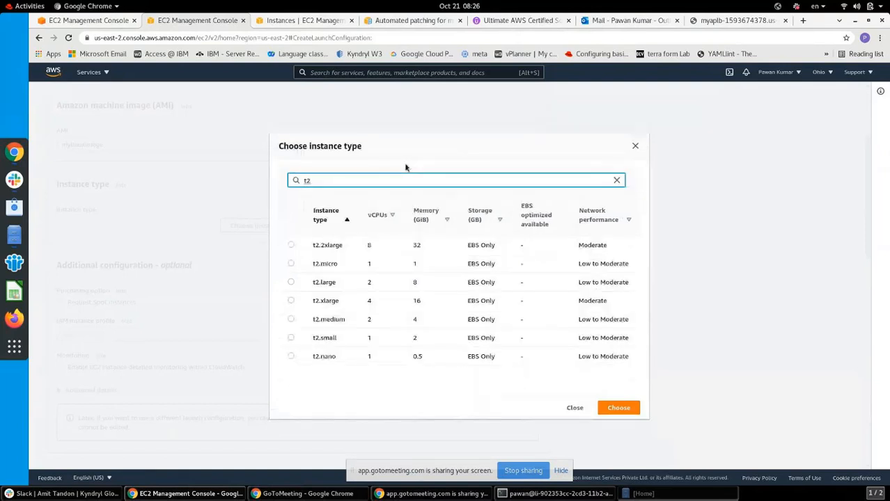
{"action": "left_click", "coordinate": [290, 264]}
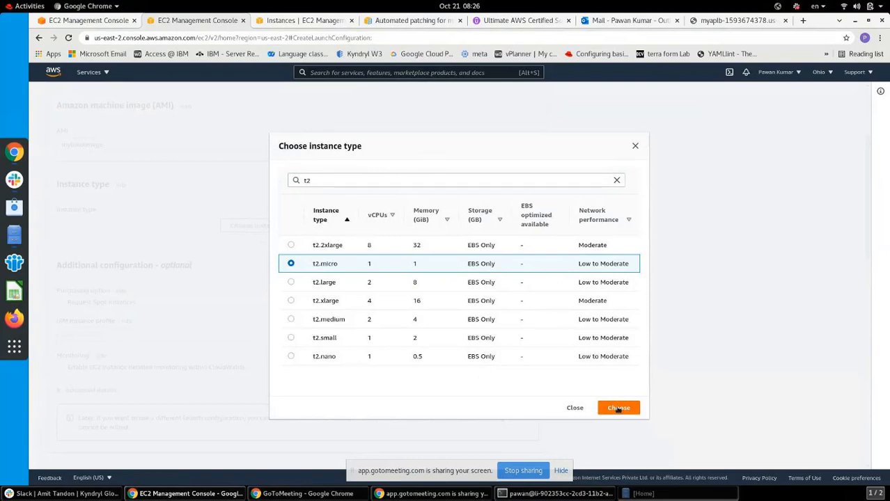
{"action": "left_click", "coordinate": [618, 409]}
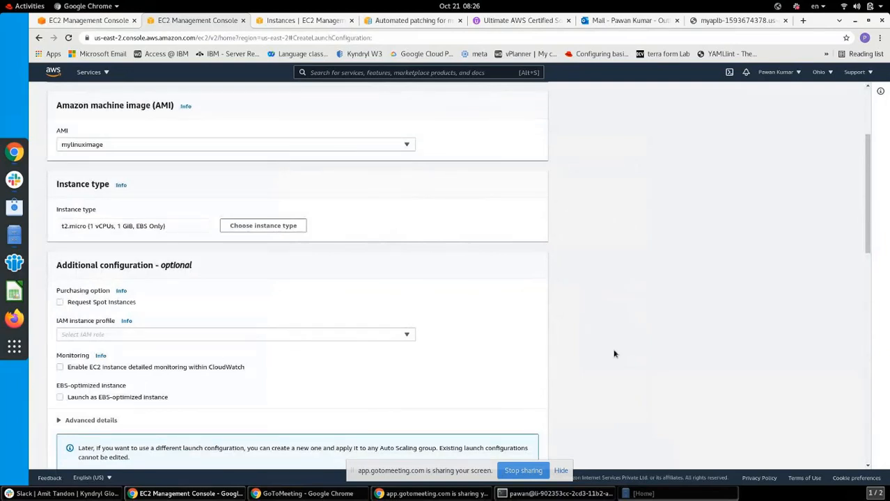
{"action": "left_click_drag", "start_coordinate": [866, 247], "coordinate": [868, 271]}
{"action": "left_click", "coordinate": [401, 261]}
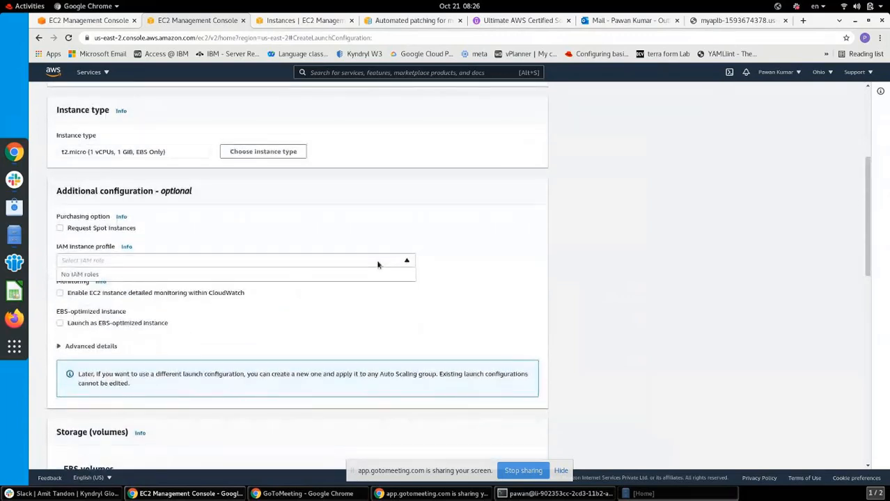
{"action": "left_click", "coordinate": [378, 265]}
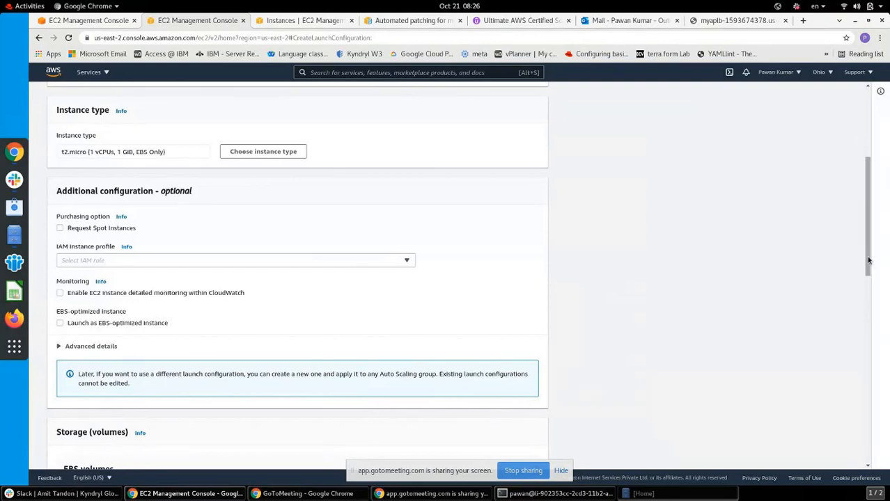
{"action": "left_click_drag", "start_coordinate": [869, 261], "coordinate": [874, 389]}
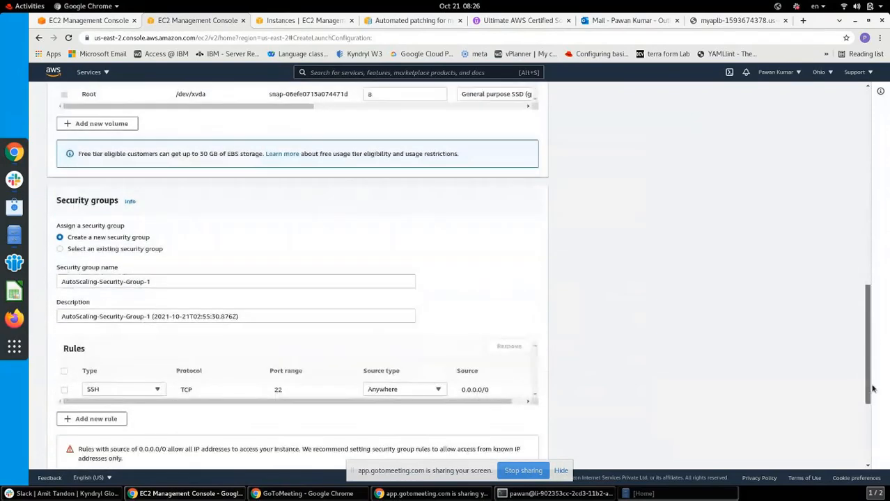
Use the existing launch-wizard-2 security group for the launch configuration instead of creating a new one
{"action": "left_click", "coordinate": [60, 249]}
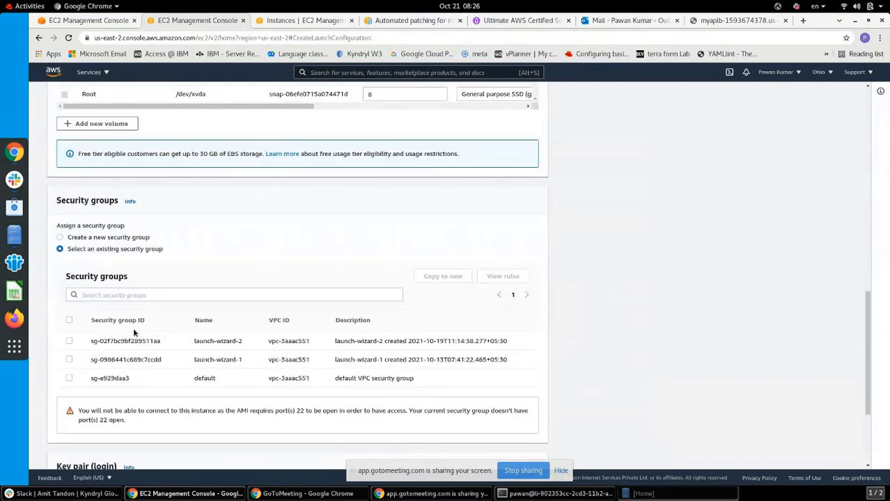
{"action": "left_click", "coordinate": [69, 341]}
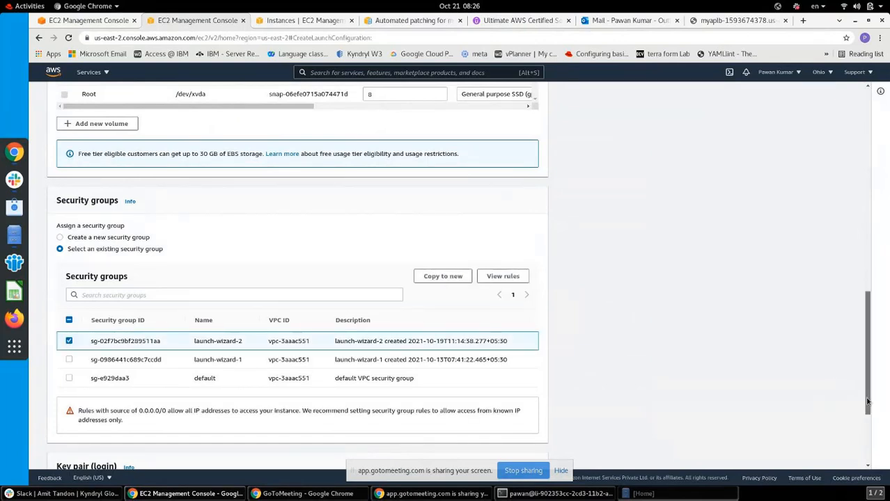
{"action": "left_click_drag", "start_coordinate": [867, 390], "coordinate": [869, 449]}
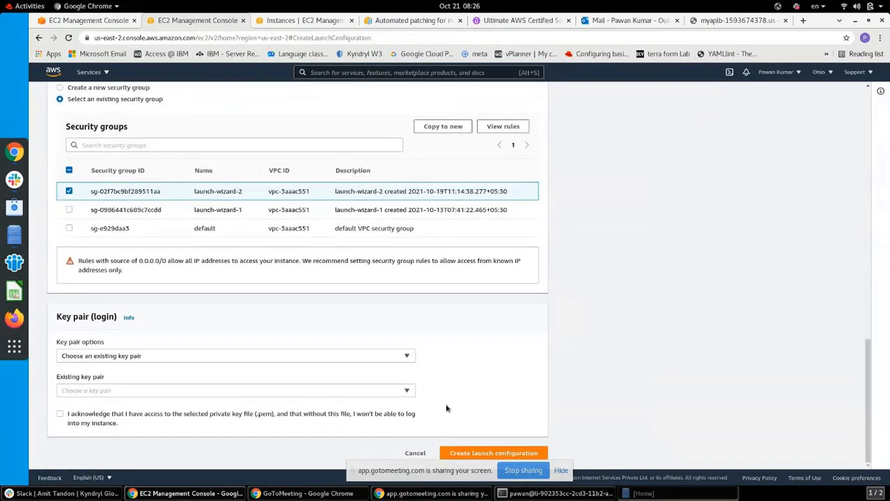
Choose the first existing key pair and acknowledge having its private key file
{"action": "left_click", "coordinate": [411, 359]}
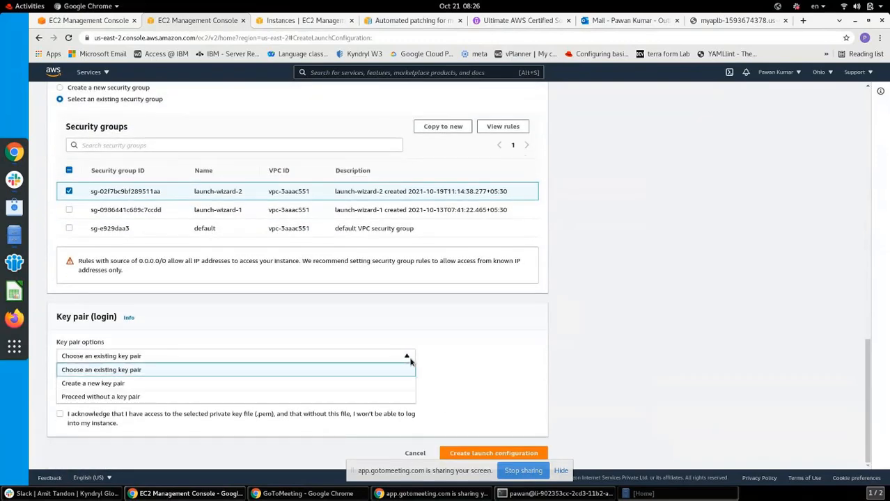
{"action": "left_click", "coordinate": [272, 374]}
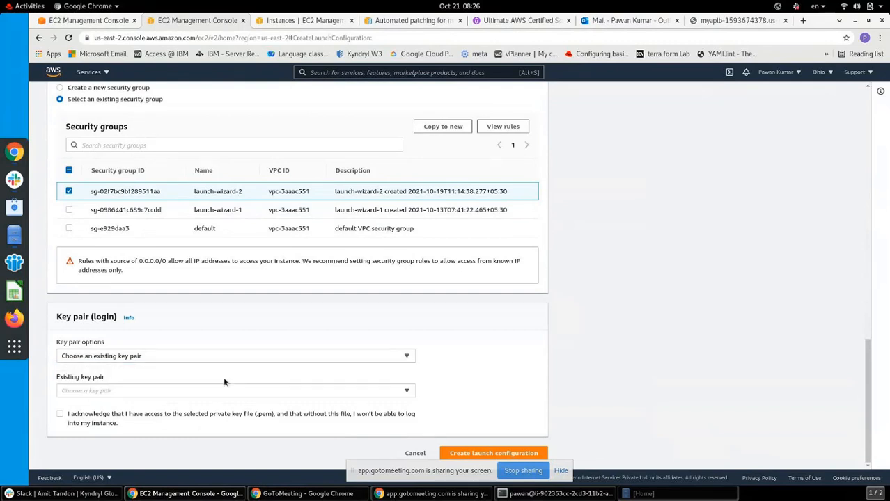
{"action": "left_click", "coordinate": [176, 392]}
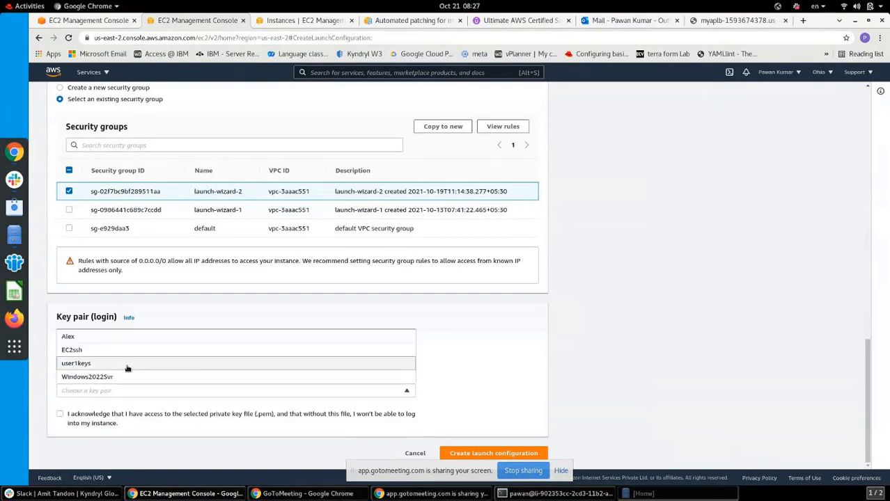
{"action": "left_click", "coordinate": [89, 341]}
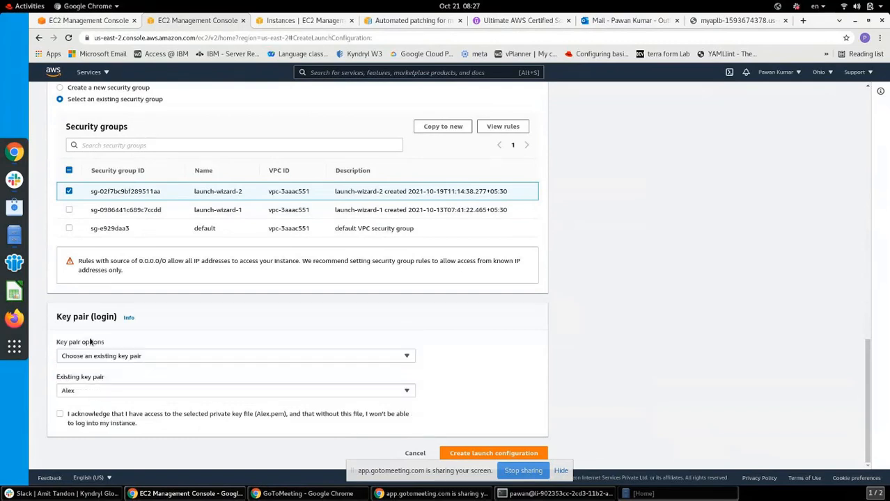
{"action": "left_click", "coordinate": [61, 414]}
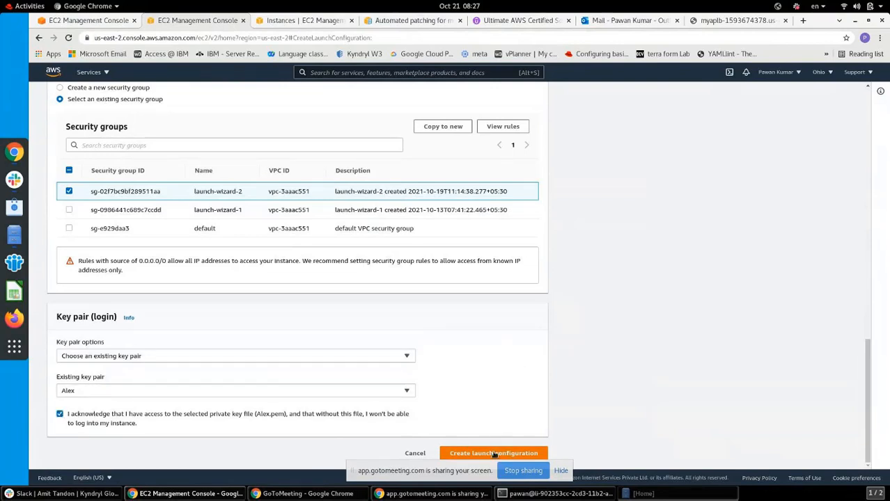
{"action": "scroll", "coordinate": [494, 454], "scroll_direction": "up", "scroll_amount": 1}
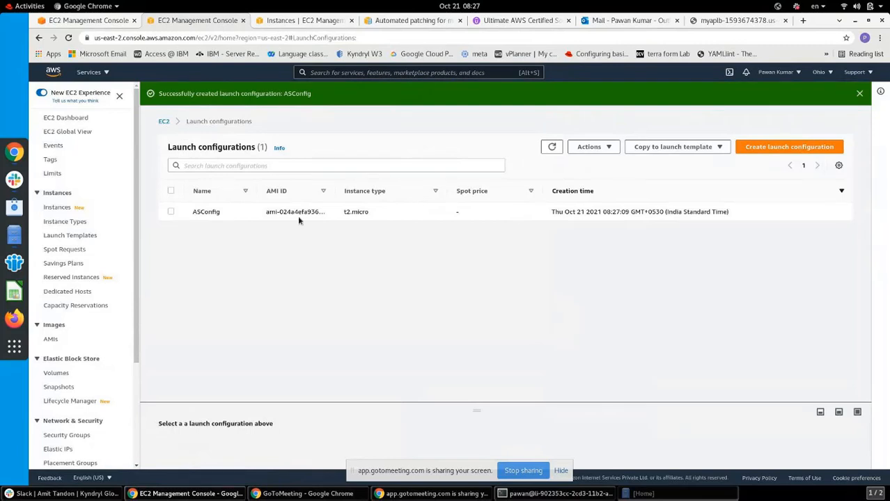
Select ASConfig in the launch configurations list and look over its available actions
{"action": "left_click", "coordinate": [171, 212]}
{"action": "left_click", "coordinate": [592, 147]}
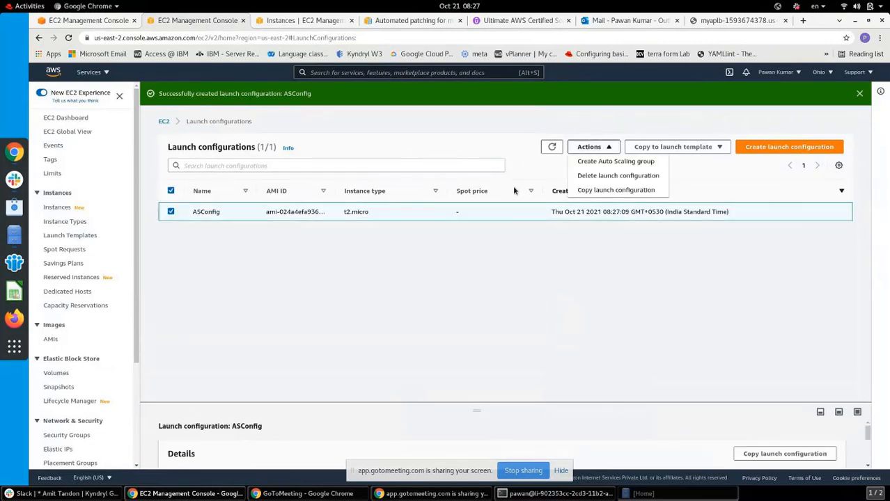
{"action": "left_click", "coordinate": [394, 275]}
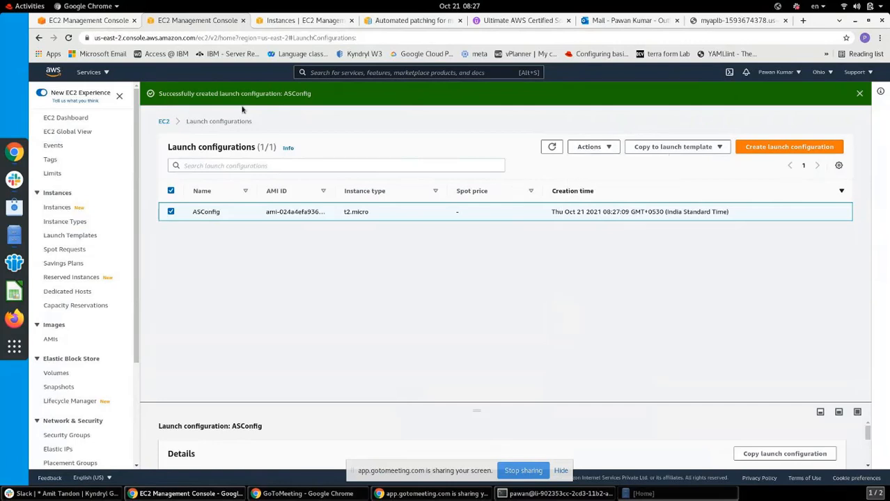
In the Auto Scaling group wizard, refresh the launch configurations, choose ASConfig, and continue to network settings
{"action": "left_click", "coordinate": [105, 20]}
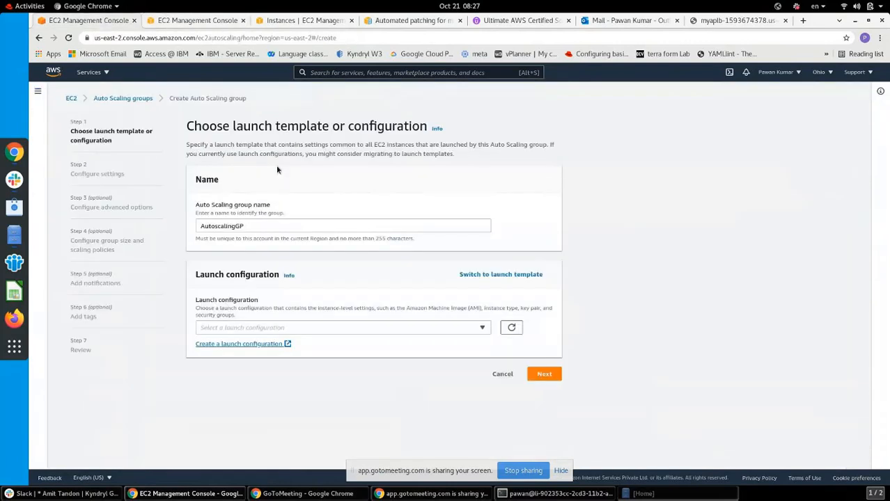
{"action": "left_click", "coordinate": [512, 332]}
{"action": "left_click", "coordinate": [483, 329]}
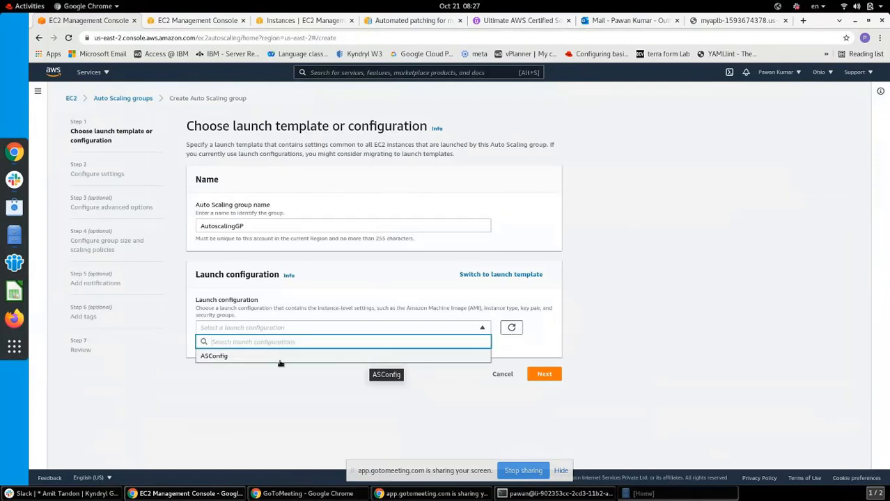
{"action": "left_click", "coordinate": [229, 358]}
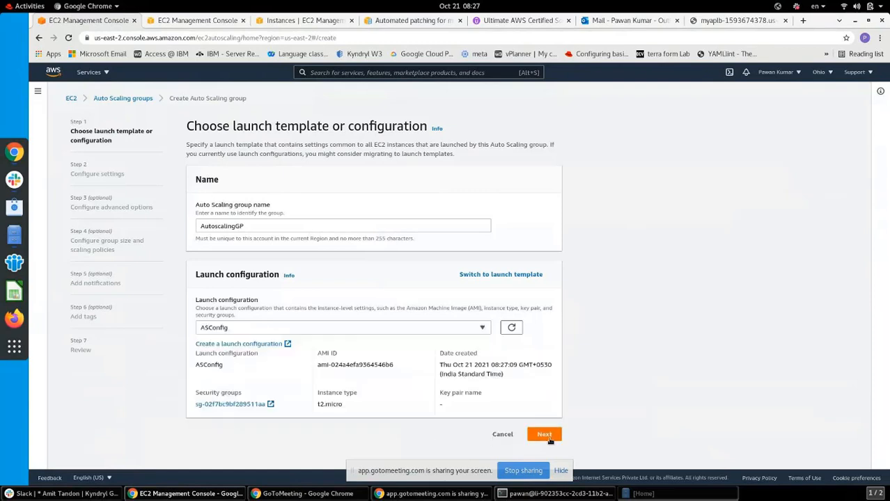
{"action": "left_click", "coordinate": [545, 435]}
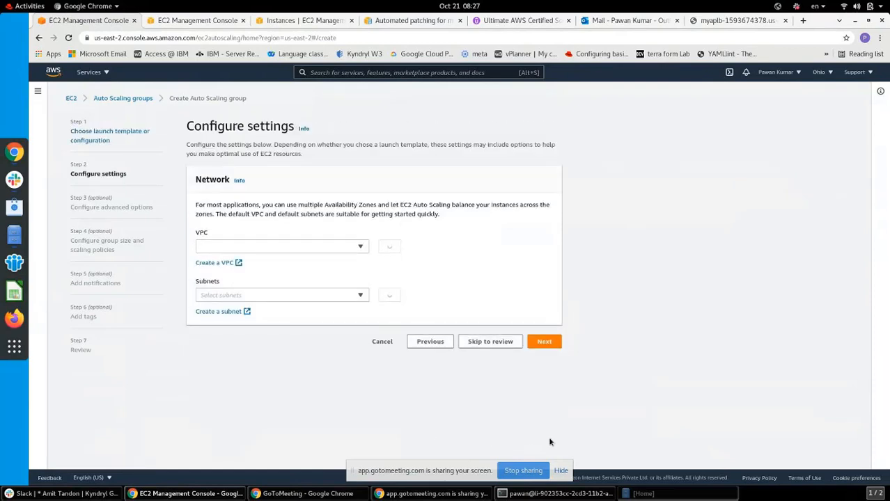
Pick the us-east-2b subnet, briefly adding then removing us-east-2c, and advance to advanced options
{"action": "left_click", "coordinate": [361, 303]}
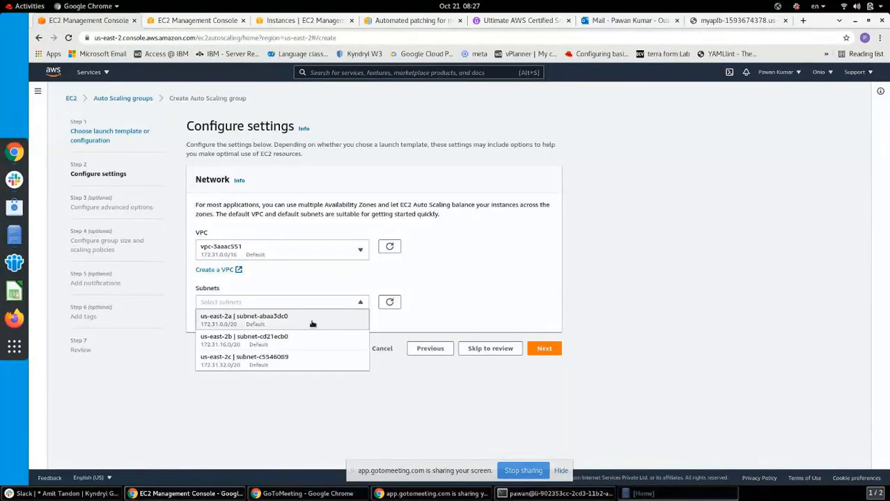
{"action": "left_click", "coordinate": [287, 342]}
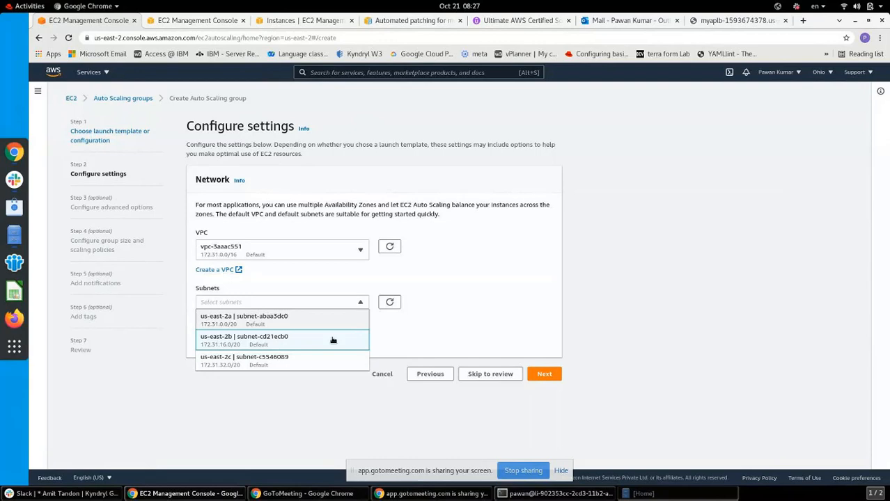
{"action": "left_click", "coordinate": [312, 414]}
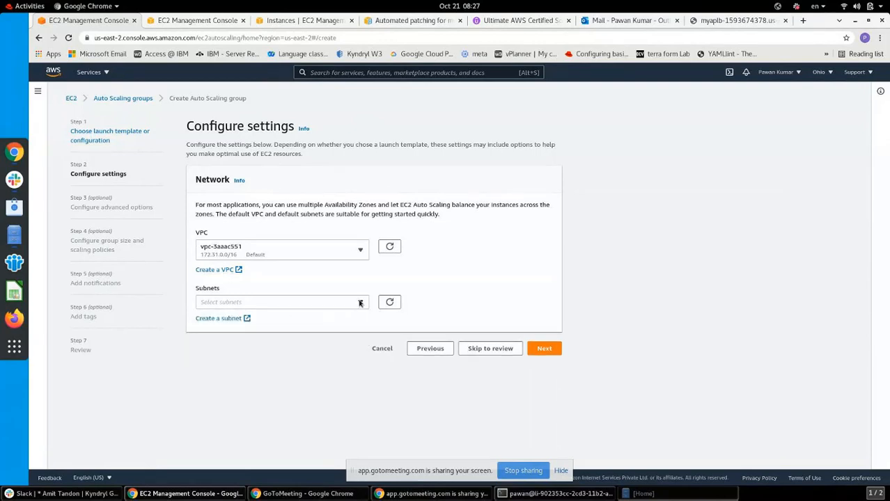
{"action": "left_click", "coordinate": [292, 302]}
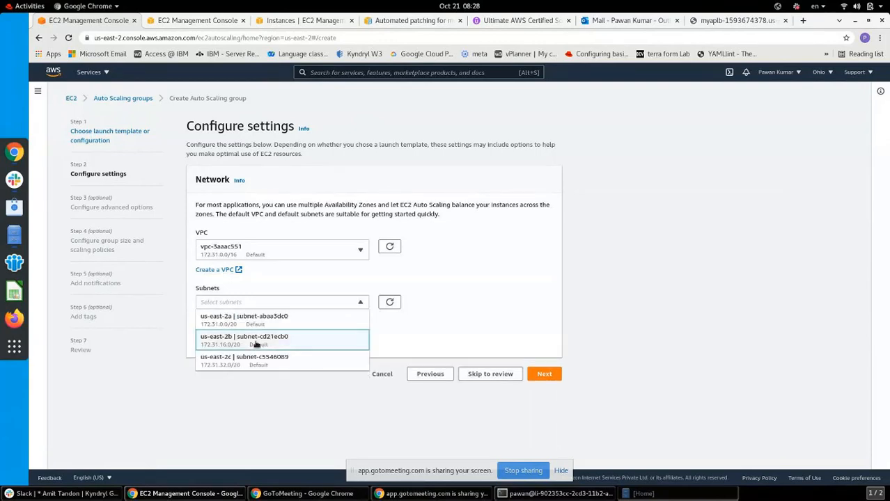
{"action": "left_click", "coordinate": [245, 360]}
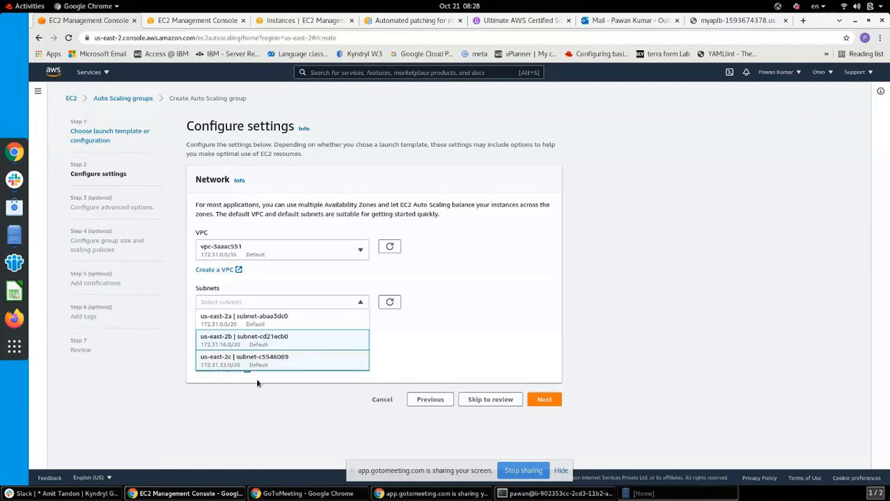
{"action": "left_click", "coordinate": [269, 378]}
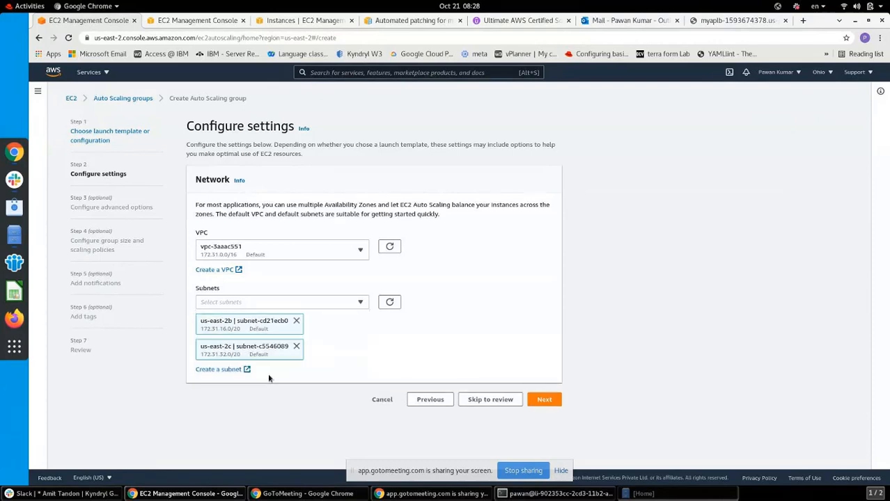
{"action": "left_click", "coordinate": [296, 346]}
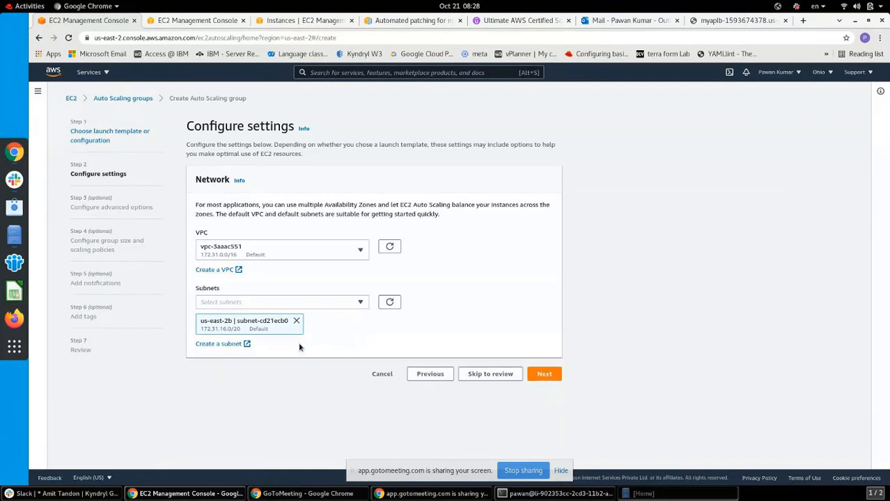
{"action": "left_click", "coordinate": [543, 374]}
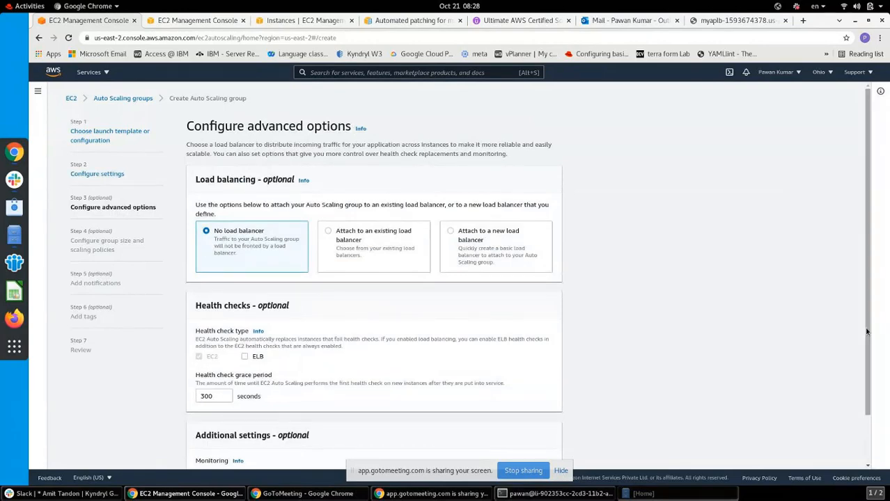
{"action": "left_click_drag", "start_coordinate": [867, 334], "coordinate": [870, 411]}
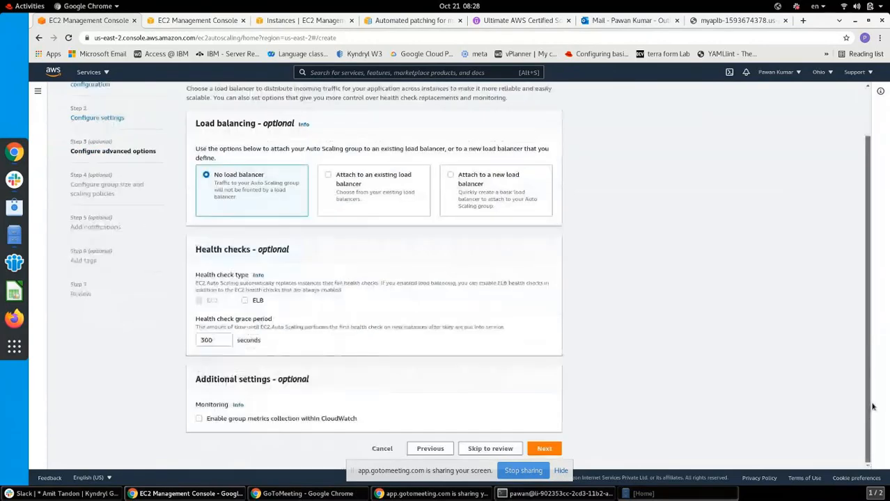
Return to network settings, add us-east-2c alongside us-east-2b, and continue to advanced options
{"action": "left_click", "coordinate": [429, 449]}
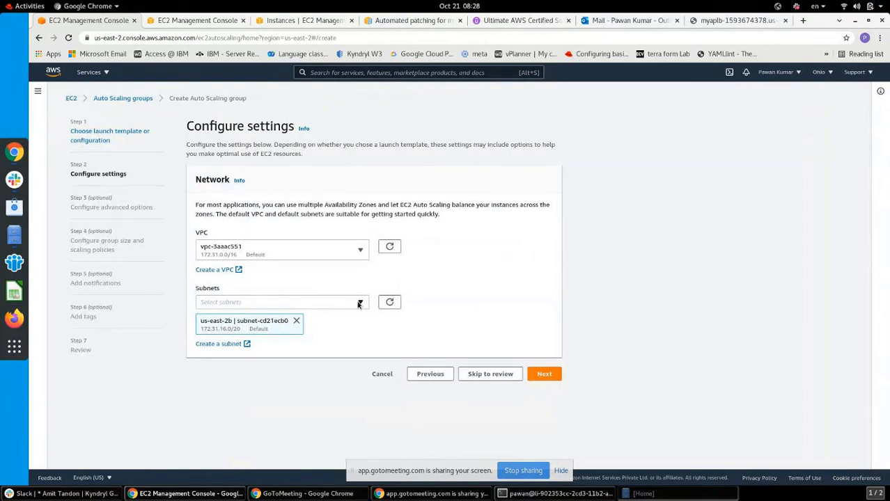
{"action": "left_click", "coordinate": [359, 304]}
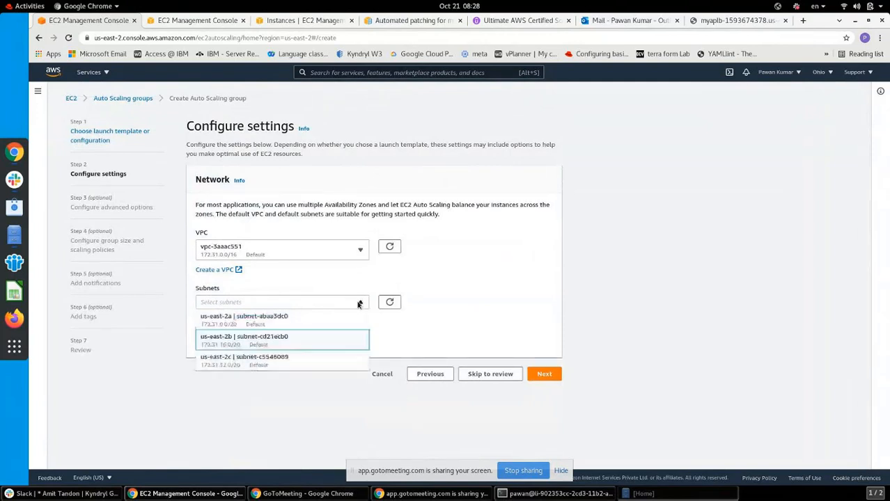
{"action": "left_click", "coordinate": [281, 359]}
{"action": "left_click", "coordinate": [421, 350]}
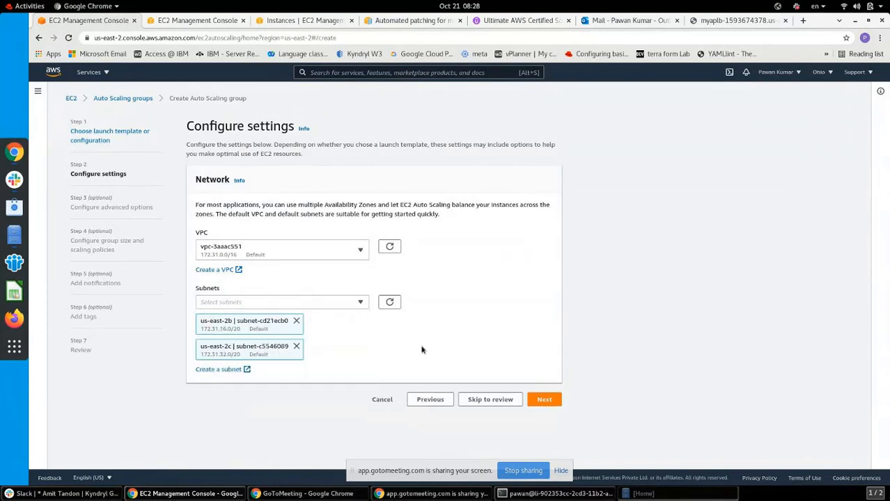
{"action": "left_click", "coordinate": [545, 399]}
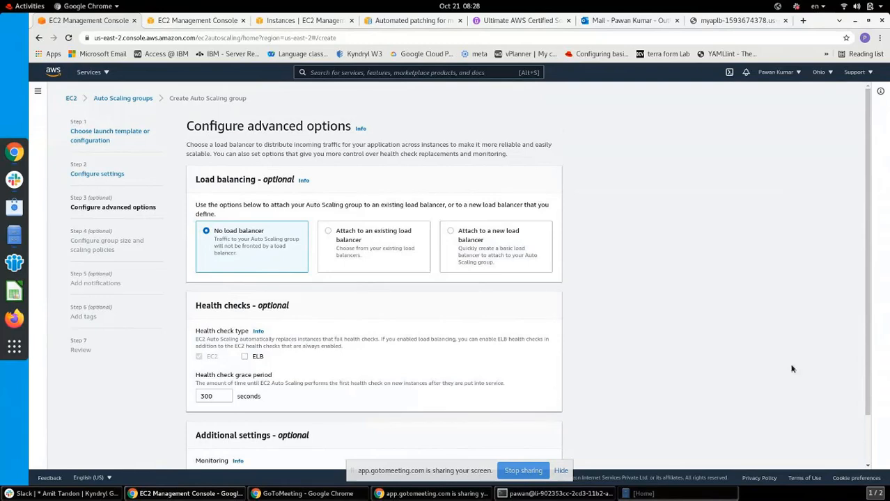
{"action": "left_click_drag", "start_coordinate": [869, 390], "coordinate": [868, 460]}
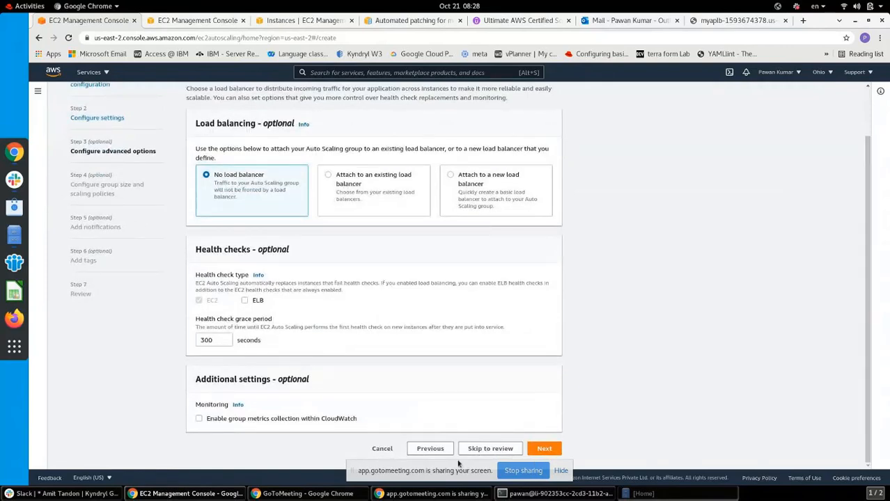
{"action": "left_click", "coordinate": [431, 450]}
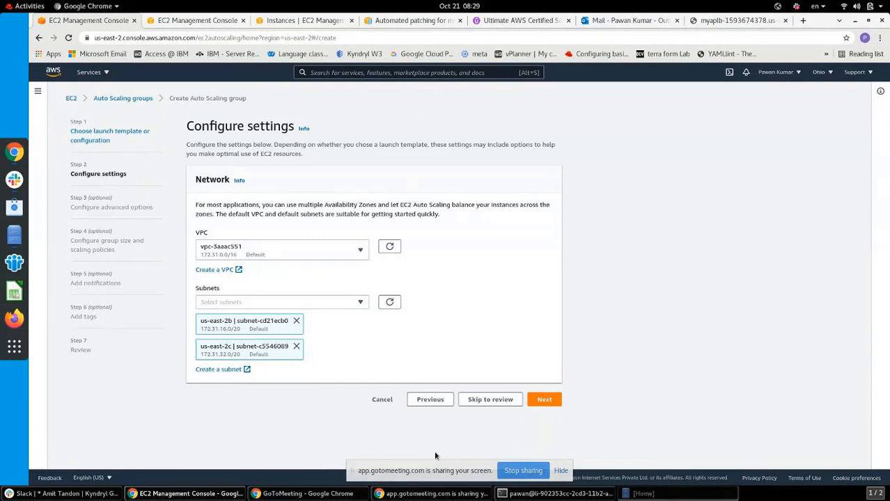
{"action": "left_click", "coordinate": [544, 400]}
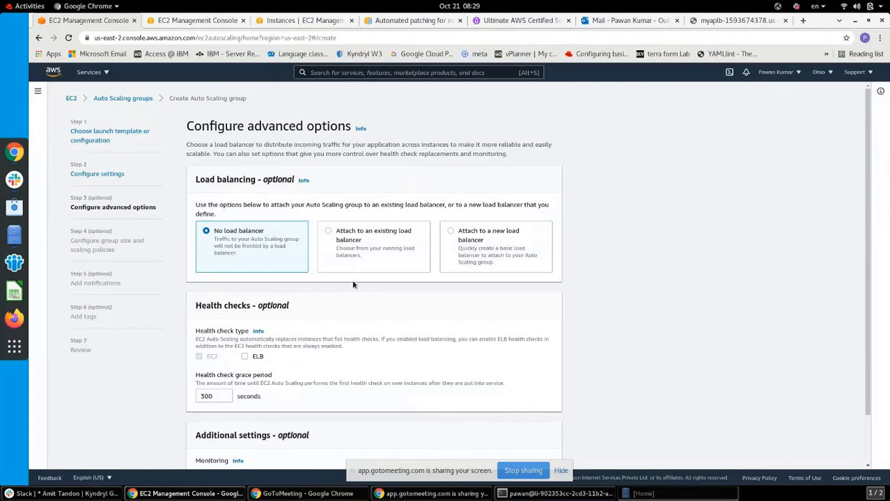
Attach an existing load balancer via the TG1 | HTTP target group and proceed to group size
{"action": "left_click", "coordinate": [329, 233]}
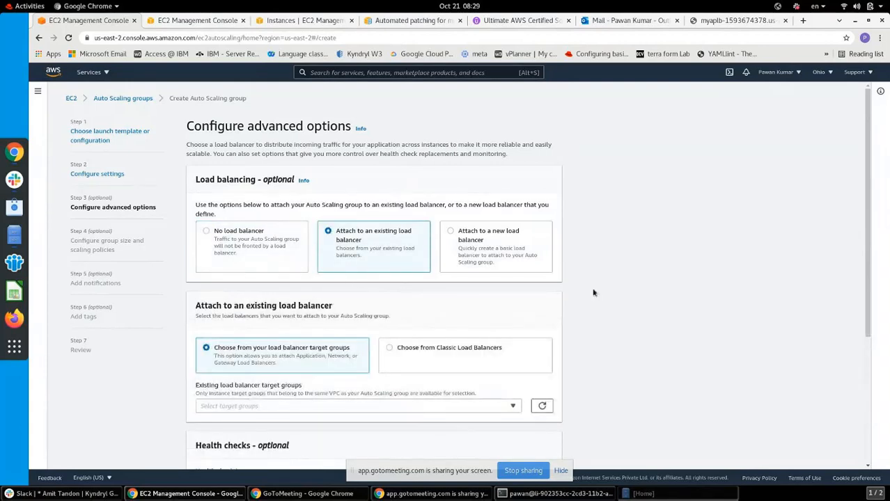
{"action": "left_click", "coordinate": [514, 407]}
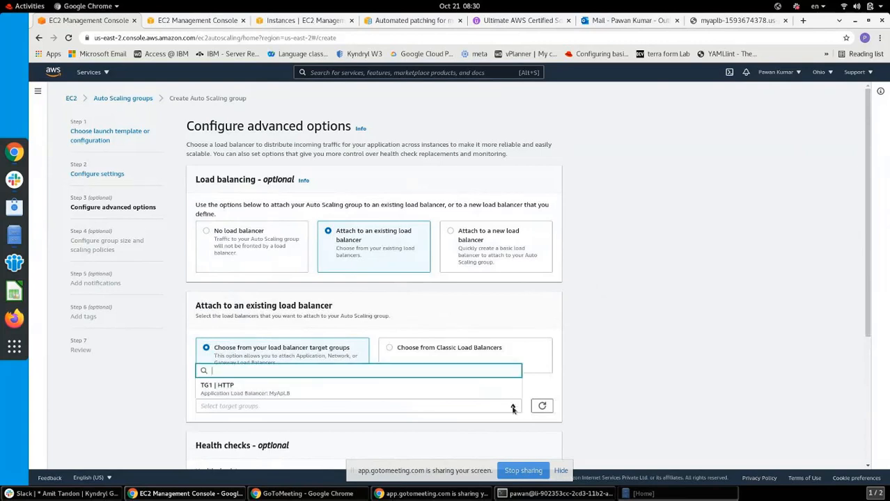
{"action": "left_click", "coordinate": [425, 394]}
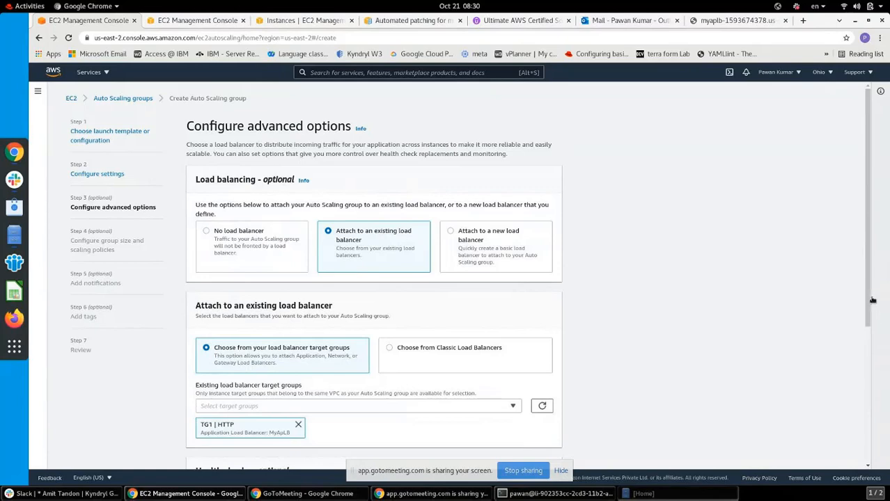
{"action": "left_click_drag", "start_coordinate": [873, 300], "coordinate": [879, 464]}
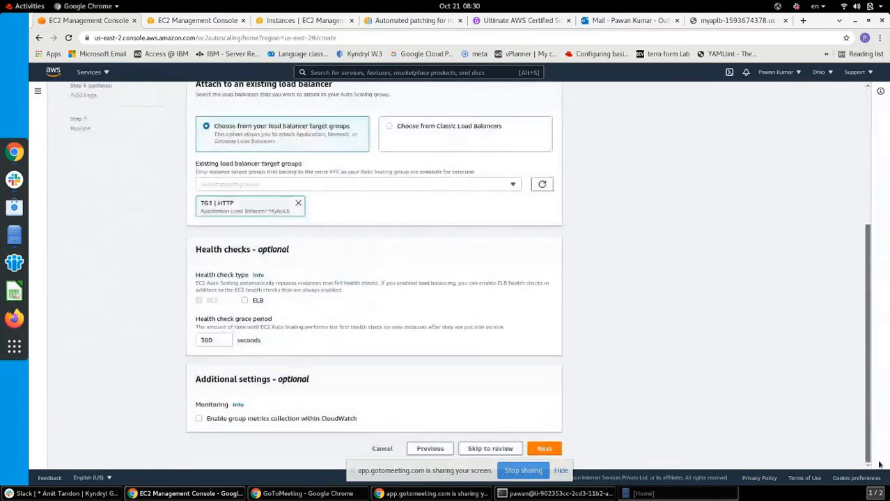
{"action": "left_click", "coordinate": [544, 449]}
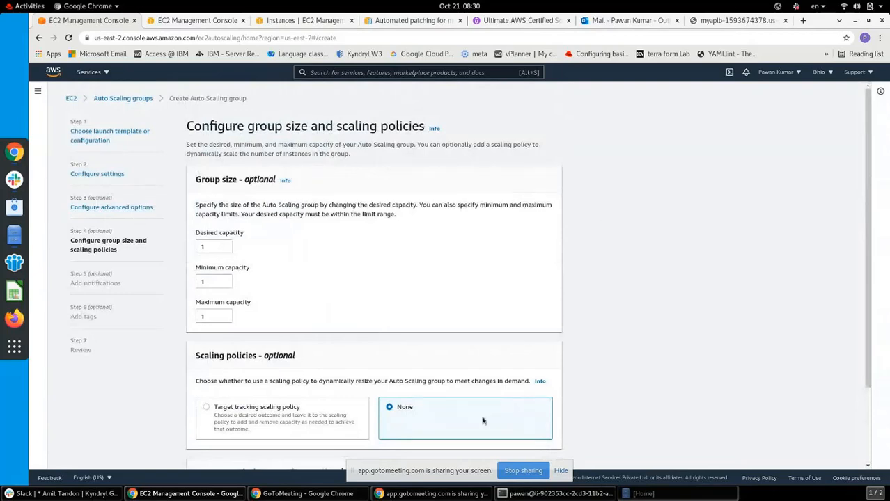
After rereading the assignment, set maximum capacity 4, minimum 2 and desired capacity 3
{"action": "left_click", "coordinate": [302, 494]}
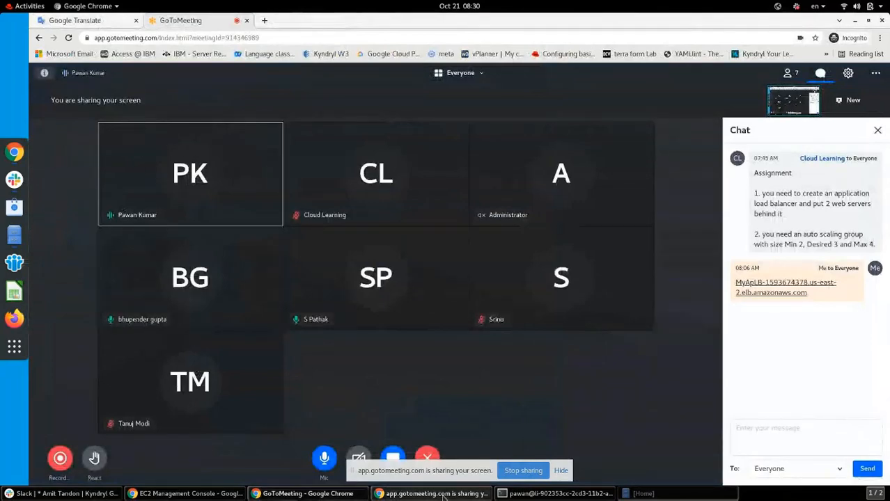
{"action": "left_click", "coordinate": [170, 496]}
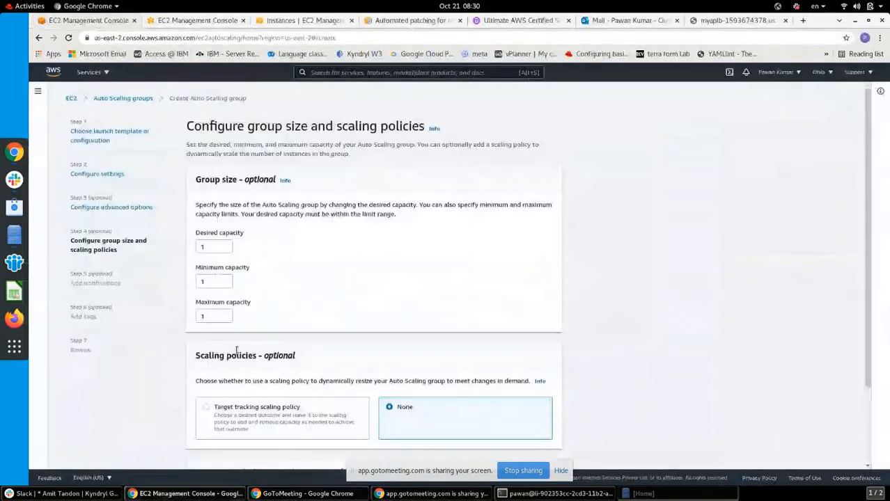
{"action": "left_click_drag", "start_coordinate": [213, 317], "coordinate": [193, 319]}
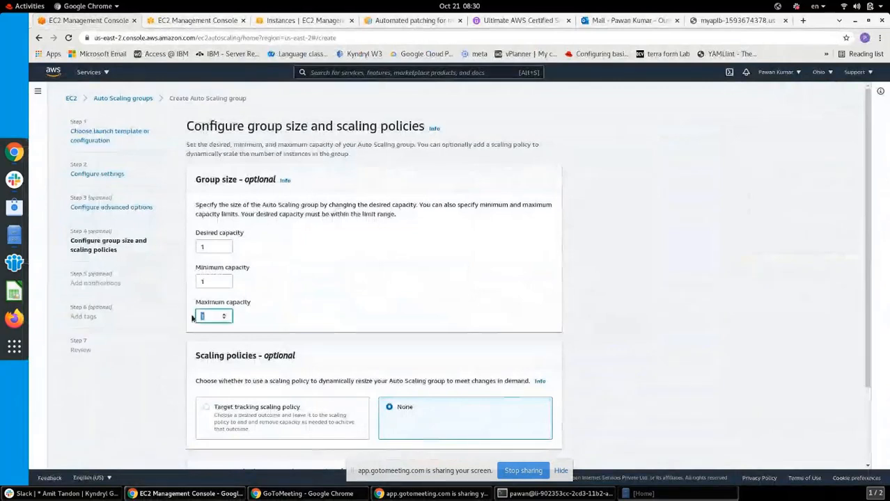
{"action": "type", "text": "4"}
{"action": "left_click_drag", "start_coordinate": [212, 281], "coordinate": [198, 279]}
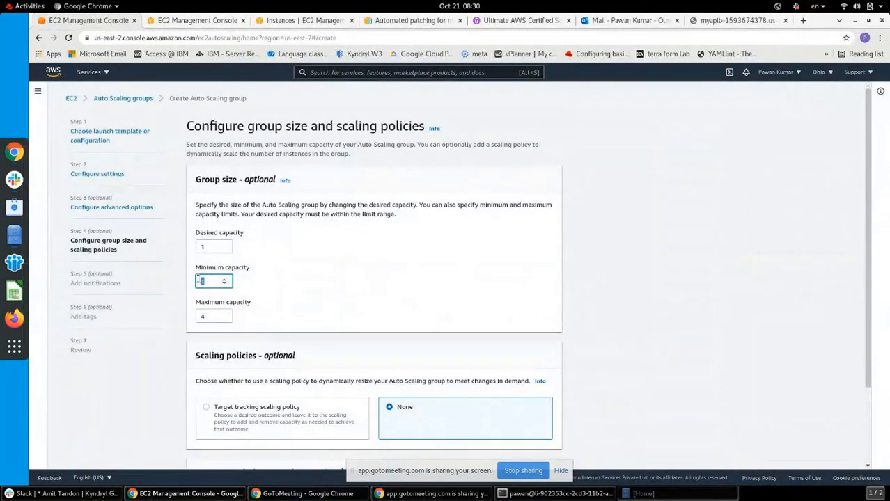
{"action": "type", "text": "2"}
{"action": "left_click_drag", "start_coordinate": [220, 247], "coordinate": [200, 246]}
{"action": "type", "text": "3"}
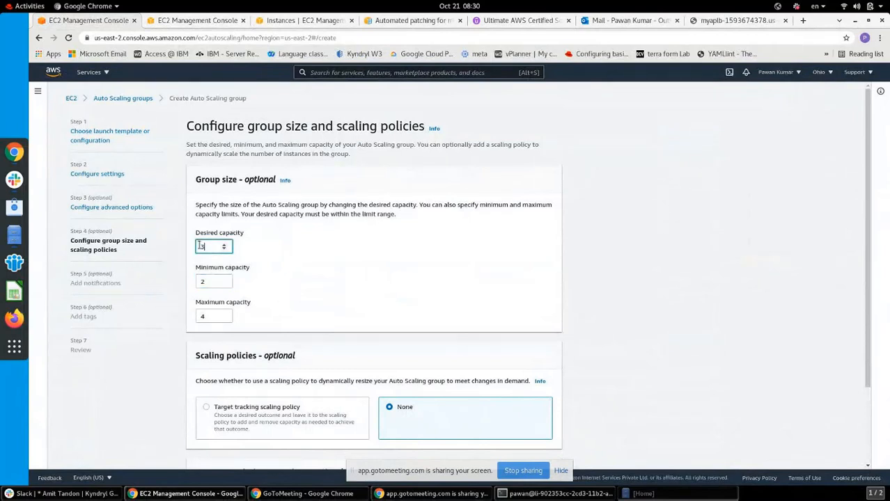
{"action": "left_click", "coordinate": [415, 288]}
{"action": "left_click_drag", "start_coordinate": [868, 368], "coordinate": [868, 468]}
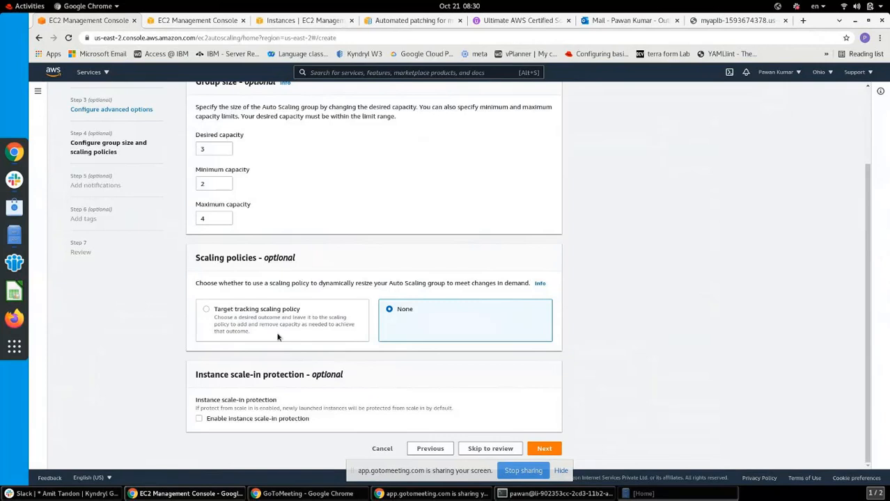
Enable a target tracking policy on Average CPU utilization and change its target value from 50 to 75
{"action": "left_click", "coordinate": [207, 310]}
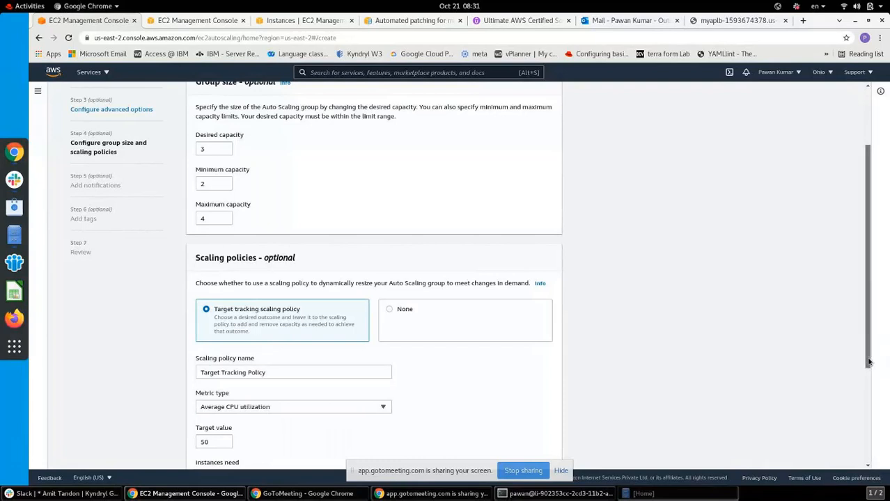
{"action": "scroll", "coordinate": [869, 362], "scroll_direction": "down", "scroll_amount": 1}
{"action": "scroll", "coordinate": [870, 397], "scroll_direction": "down", "scroll_amount": 2}
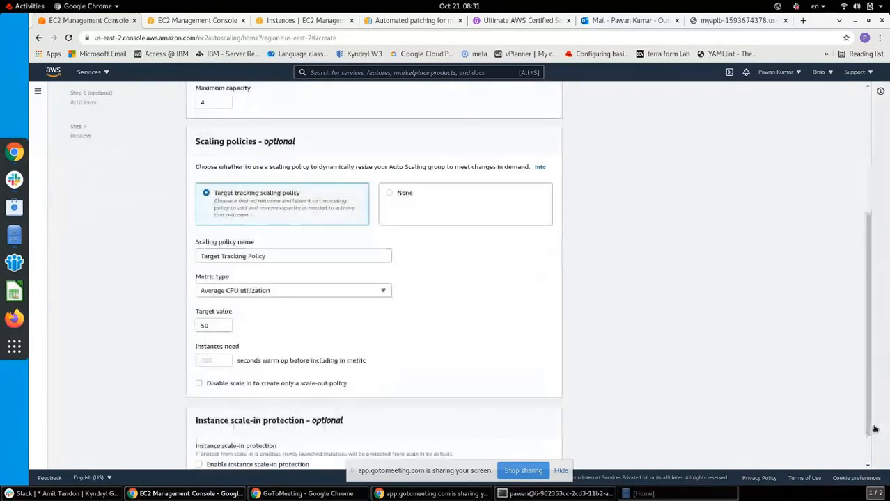
{"action": "left_click", "coordinate": [382, 293]}
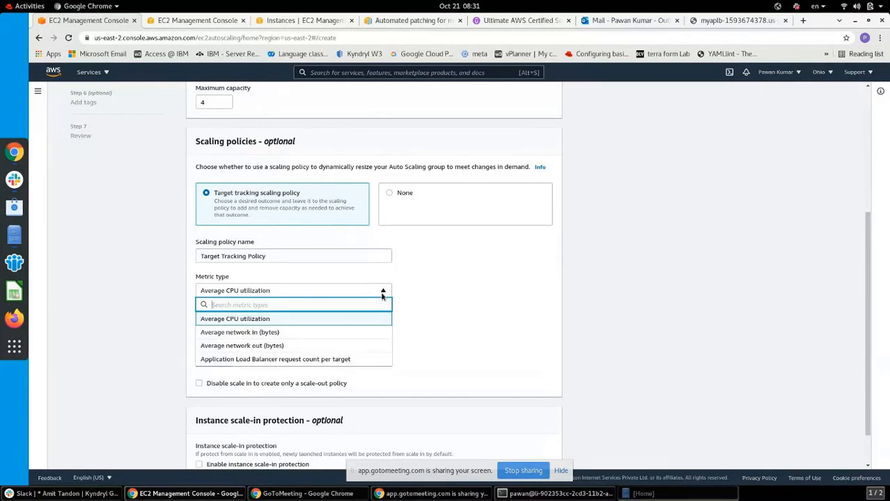
{"action": "left_click", "coordinate": [294, 321]}
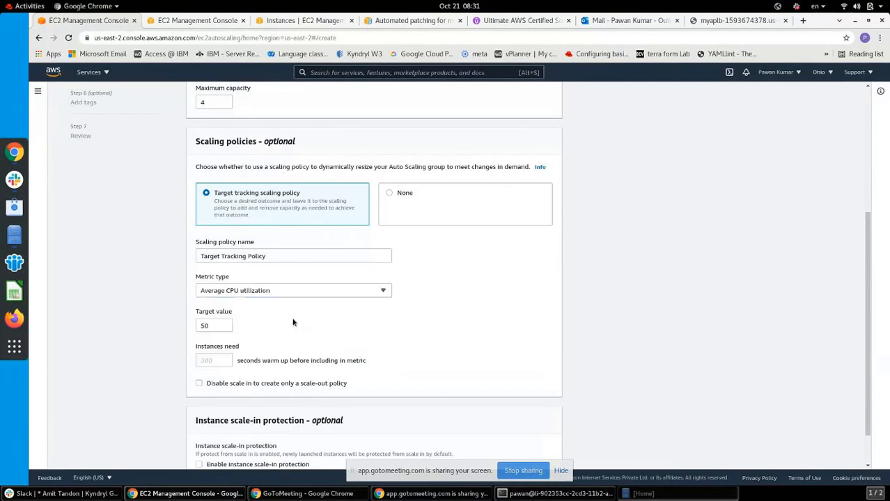
{"action": "double_click", "coordinate": [221, 327]}
{"action": "type", "text": "75"}
{"action": "left_click_drag", "start_coordinate": [868, 443], "coordinate": [868, 460]}
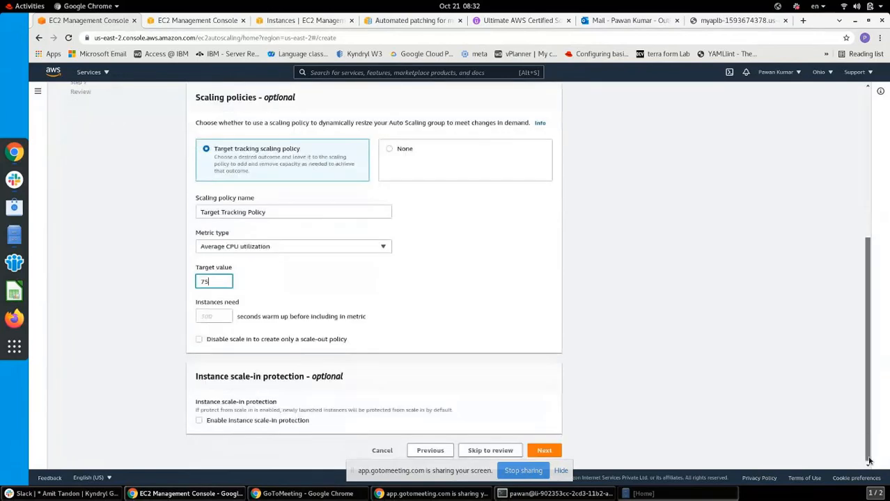
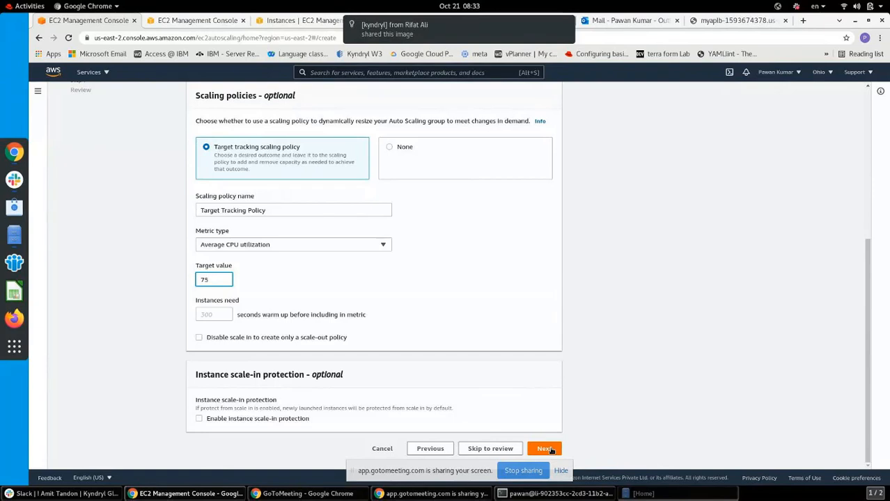
Confirm the 75% CPU target value and advance to the Add notifications step
{"action": "left_click", "coordinate": [550, 451]}
{"action": "left_click", "coordinate": [550, 449]}
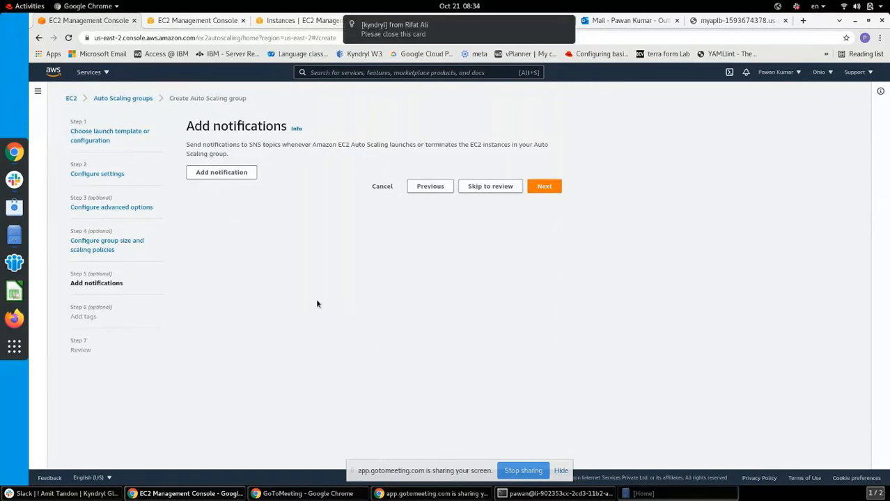
Go back to the group size step showing desired 3, minimum 2, maximum 4
{"action": "left_click", "coordinate": [235, 179]}
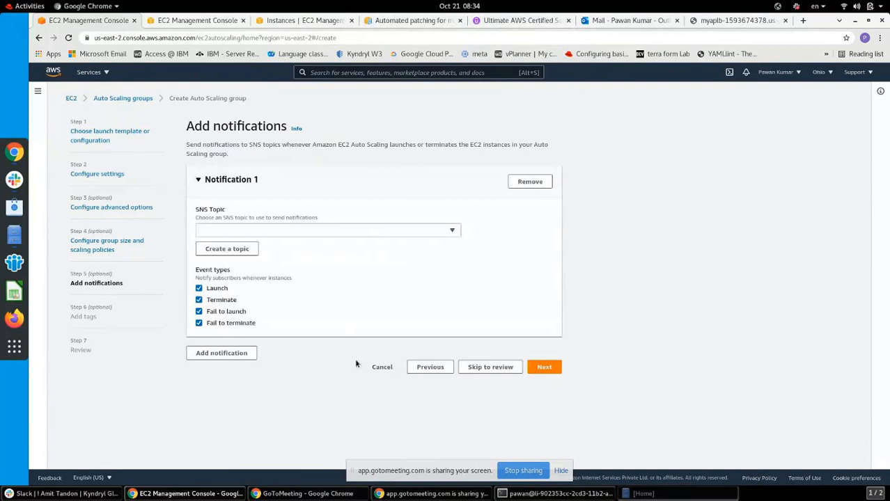
{"action": "left_click", "coordinate": [430, 367]}
{"action": "left_click_drag", "start_coordinate": [869, 259], "coordinate": [584, 336]}
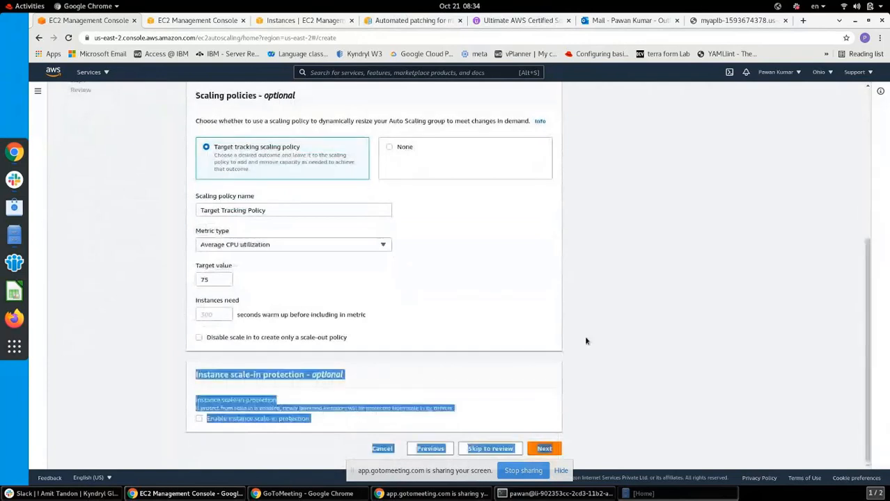
{"action": "left_click", "coordinate": [480, 326]}
{"action": "left_click", "coordinate": [383, 245]}
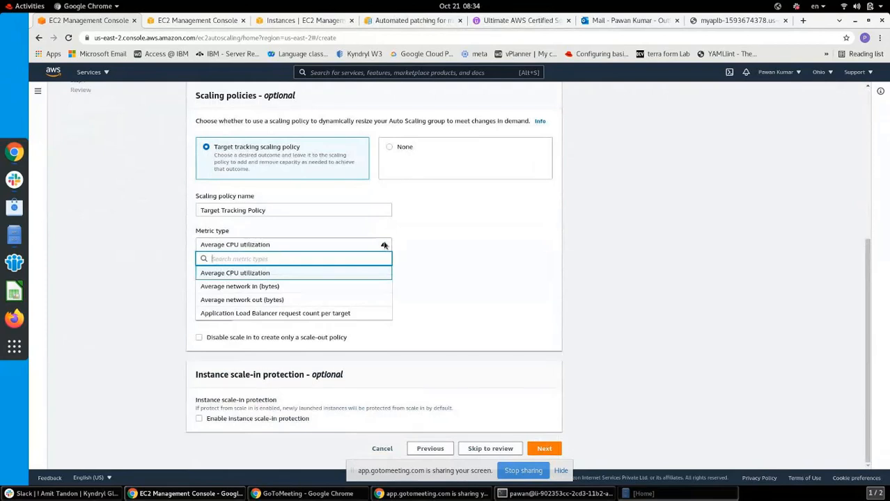
{"action": "left_click", "coordinate": [463, 247]}
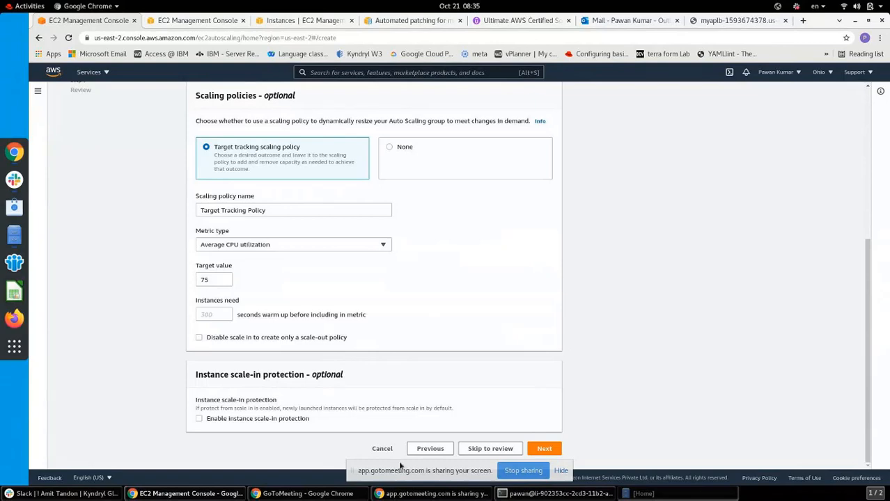
{"action": "left_click", "coordinate": [145, 497]}
{"action": "left_click", "coordinate": [164, 497]}
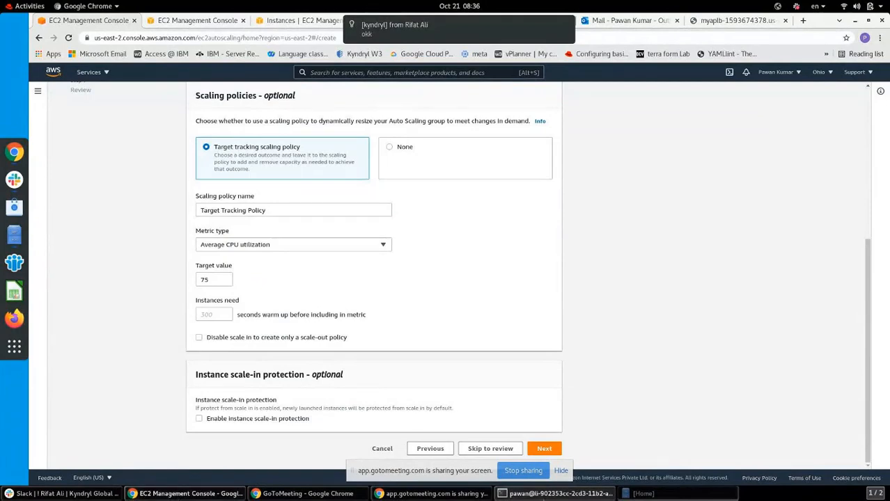
{"action": "left_click_drag", "start_coordinate": [868, 315], "coordinate": [870, 211]}
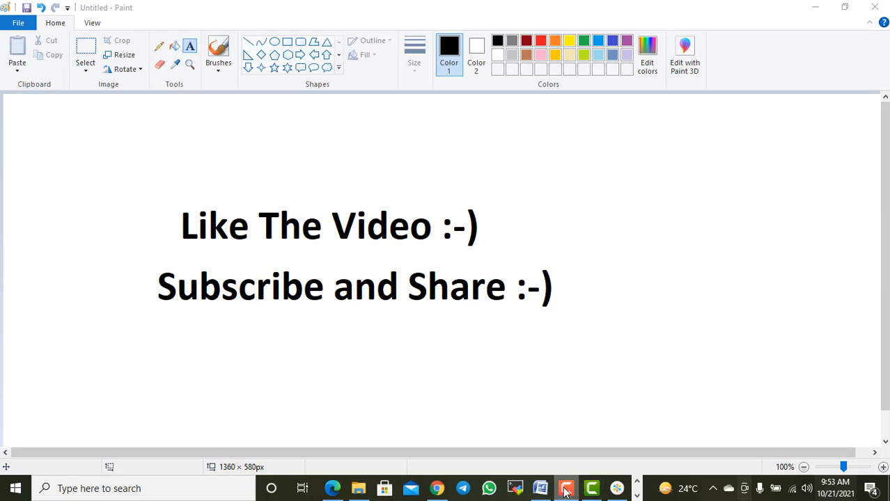
{"action": "mouse_move", "coordinate": [565, 492]}
{"action": "left_click", "coordinate": [707, 286]}
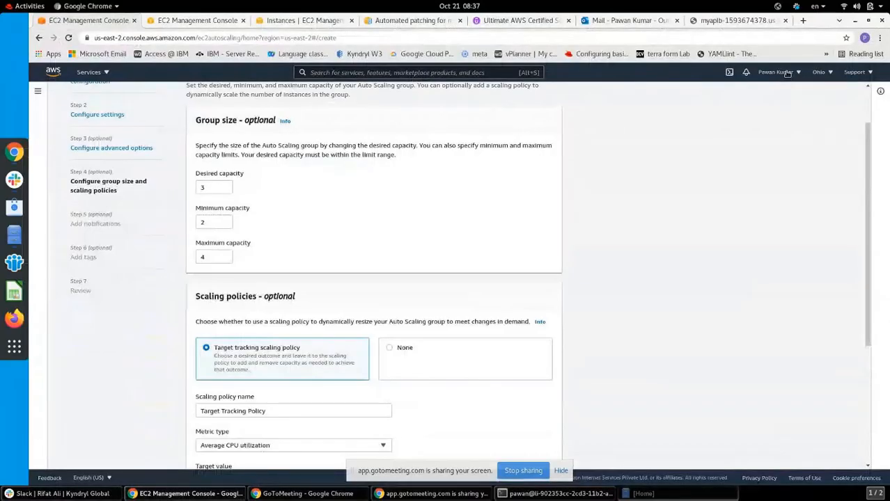
Check the myaplb test page, load kyndryl.box.com in a new tab, then return to EC2
{"action": "left_click", "coordinate": [748, 22]}
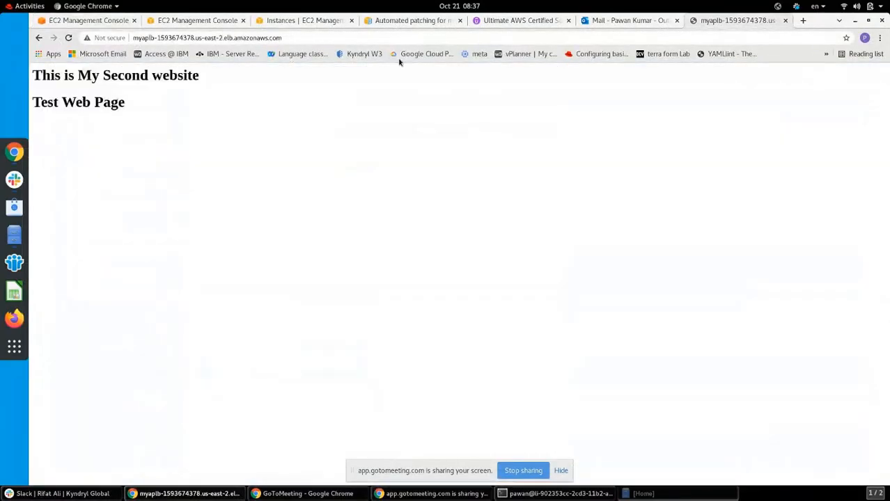
{"action": "left_click", "coordinate": [804, 20]}
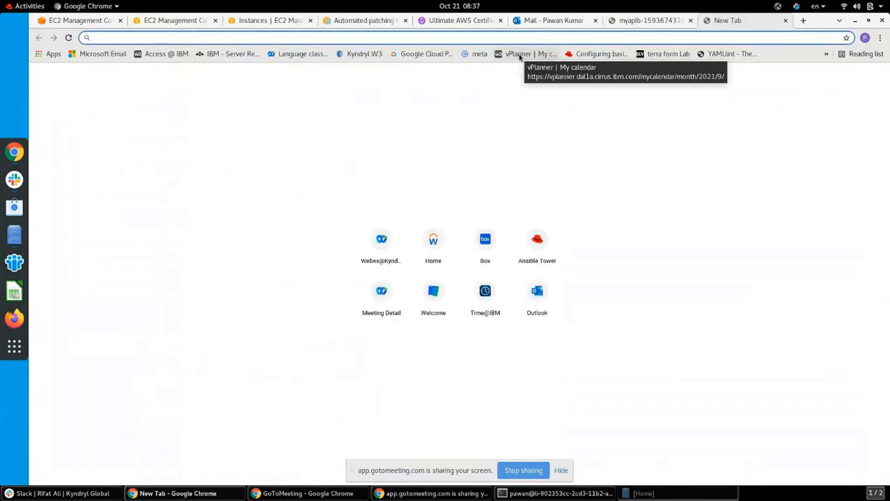
{"action": "type", "text": "kyndryl"}
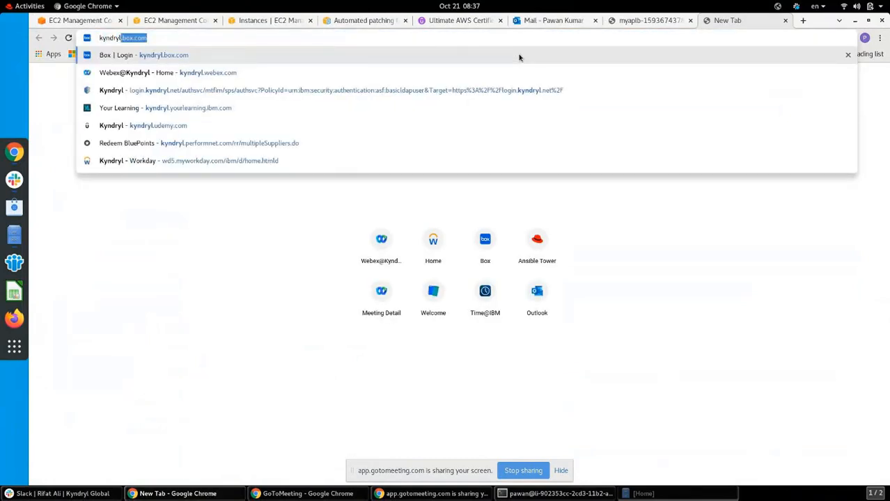
{"action": "type", "text": "."}
{"action": "key", "text": "Right"}
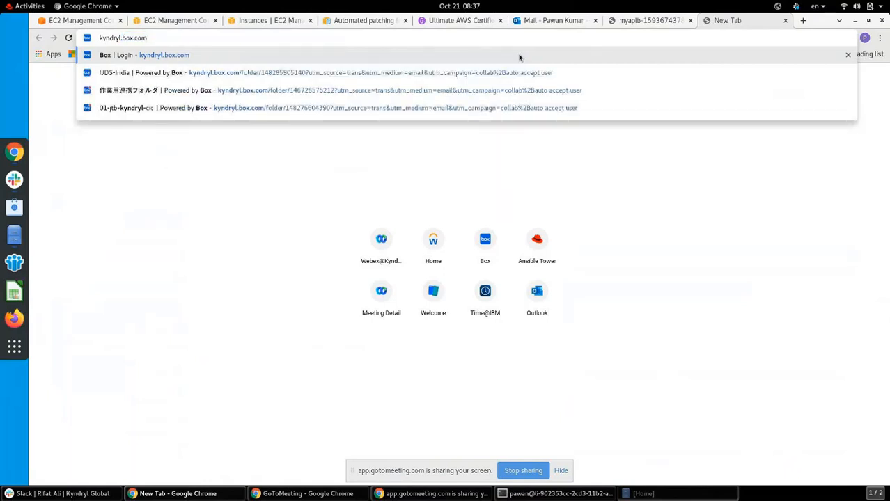
{"action": "key", "text": "Return"}
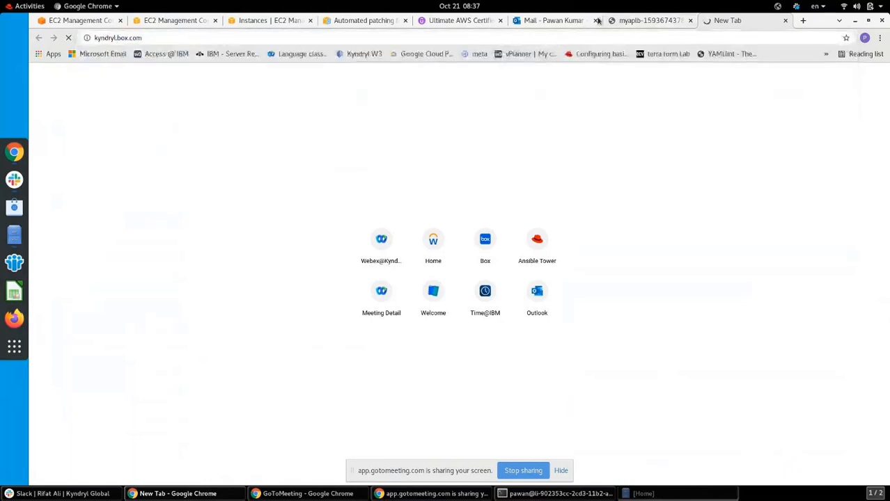
{"action": "left_click", "coordinate": [101, 21]}
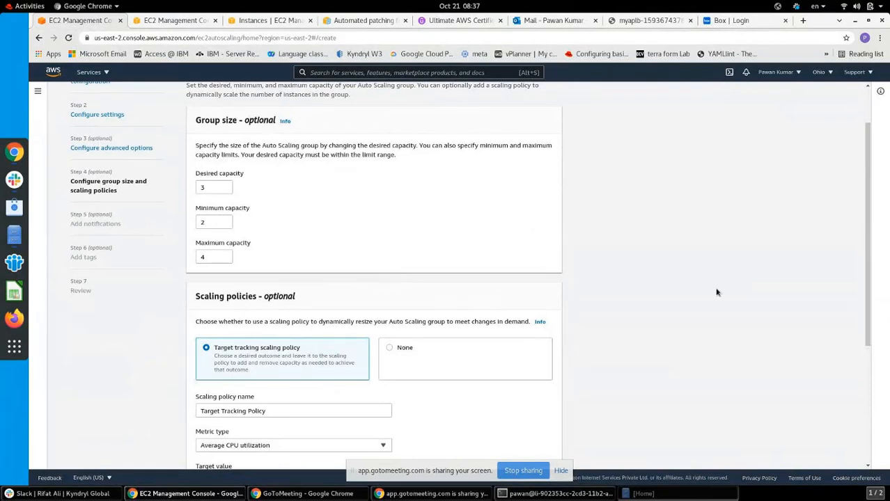
{"action": "left_click_drag", "start_coordinate": [869, 302], "coordinate": [878, 391]}
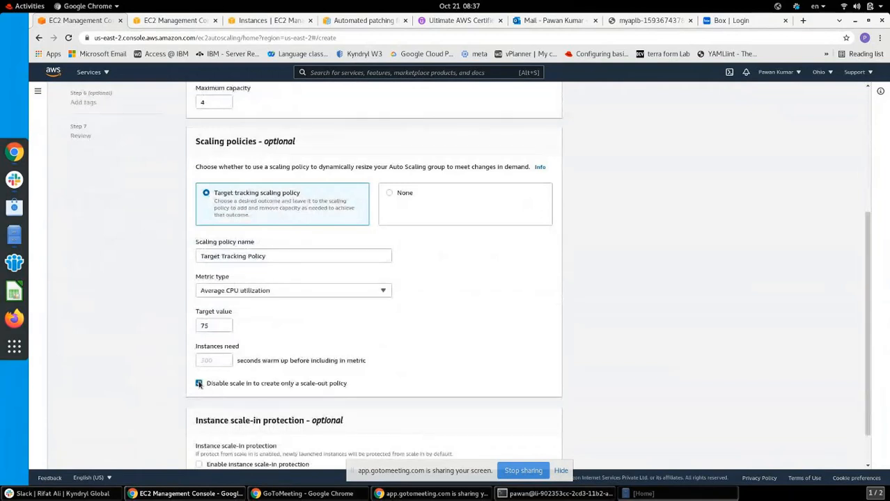
{"action": "left_click", "coordinate": [219, 363]}
{"action": "left_click", "coordinate": [282, 292]}
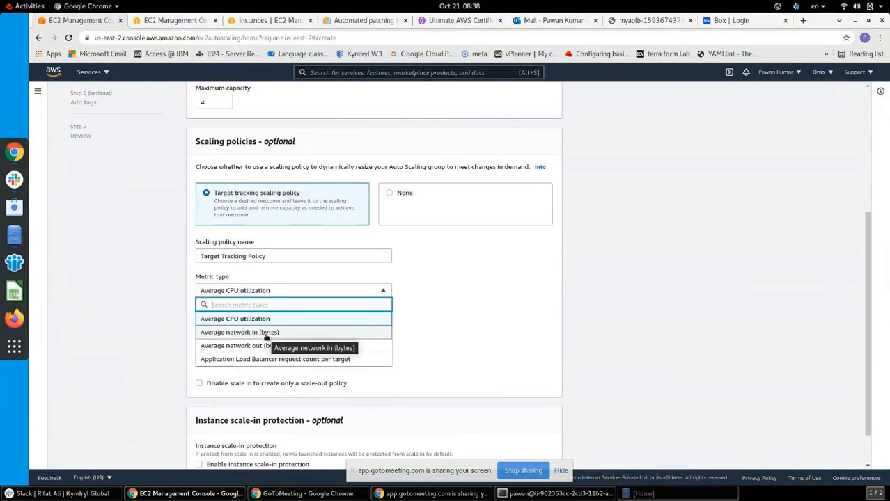
{"action": "left_click", "coordinate": [448, 323]}
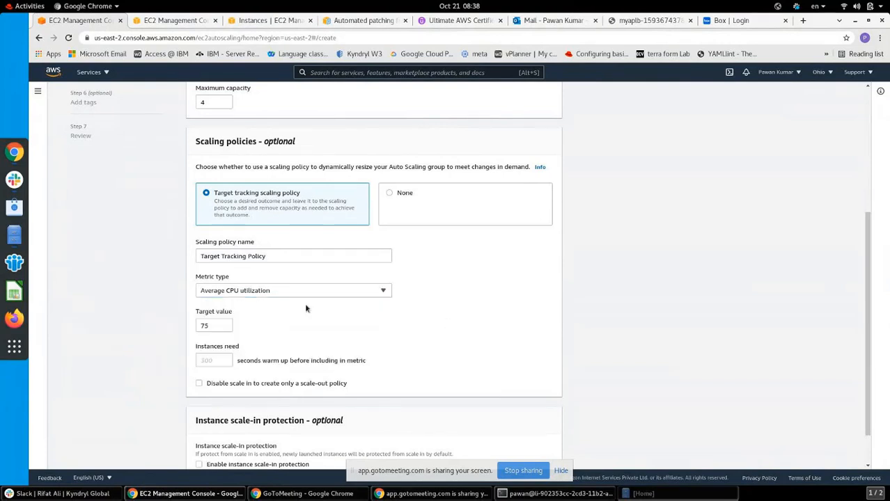
{"action": "double_click", "coordinate": [209, 325]}
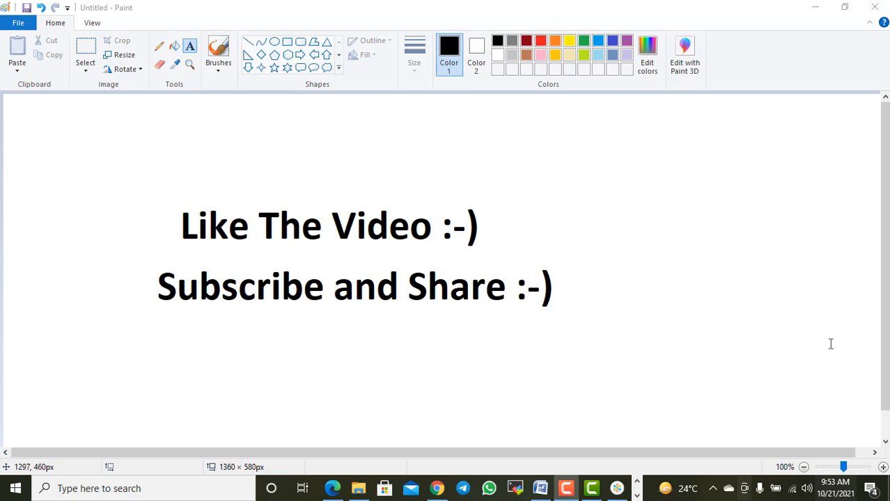
{"action": "mouse_move", "coordinate": [566, 491]}
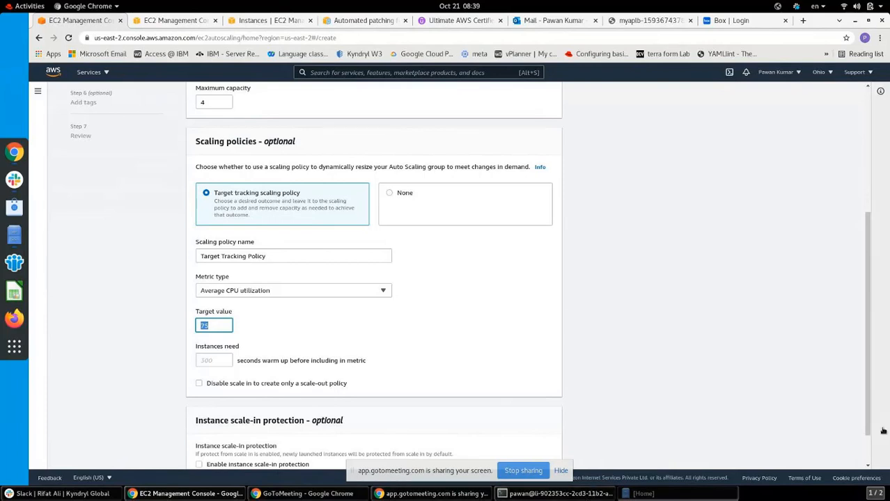
Keep the scaling policy unchanged and advance to the Add notifications step
{"action": "left_click_drag", "start_coordinate": [869, 427], "coordinate": [869, 468]}
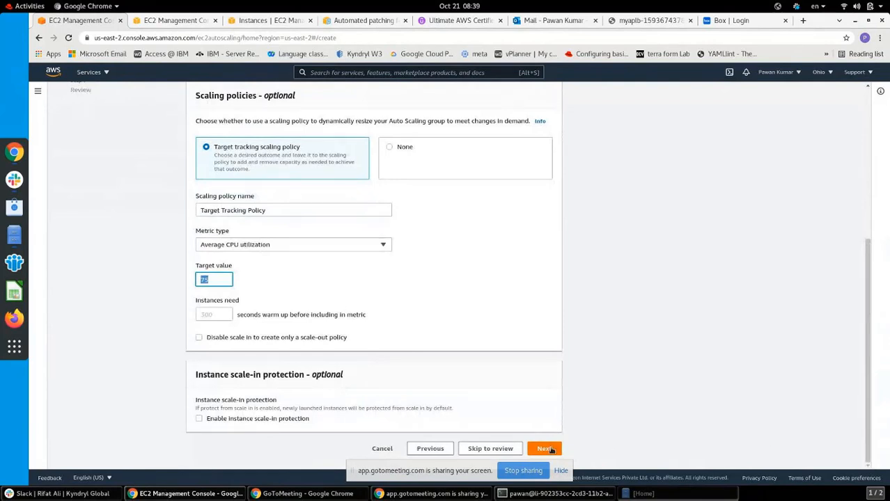
{"action": "left_click", "coordinate": [546, 449]}
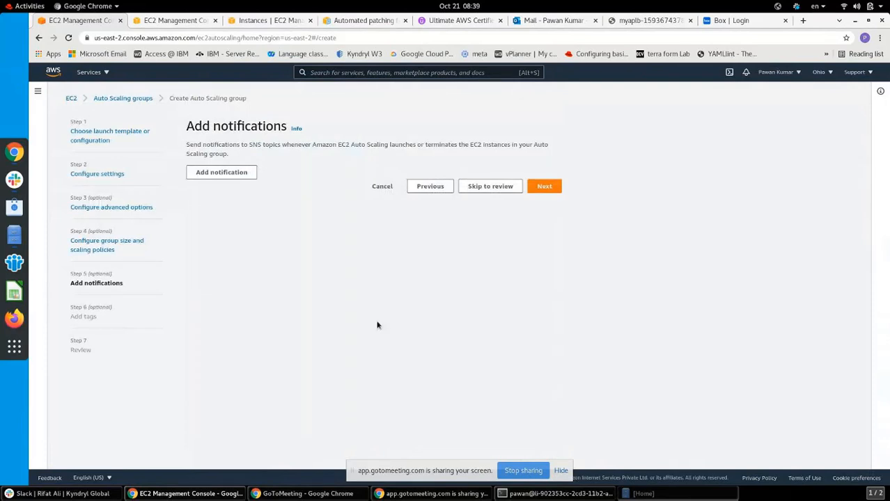
Add a notification with a new SNS topic named after the user's e-mail address
{"action": "left_click", "coordinate": [218, 172]}
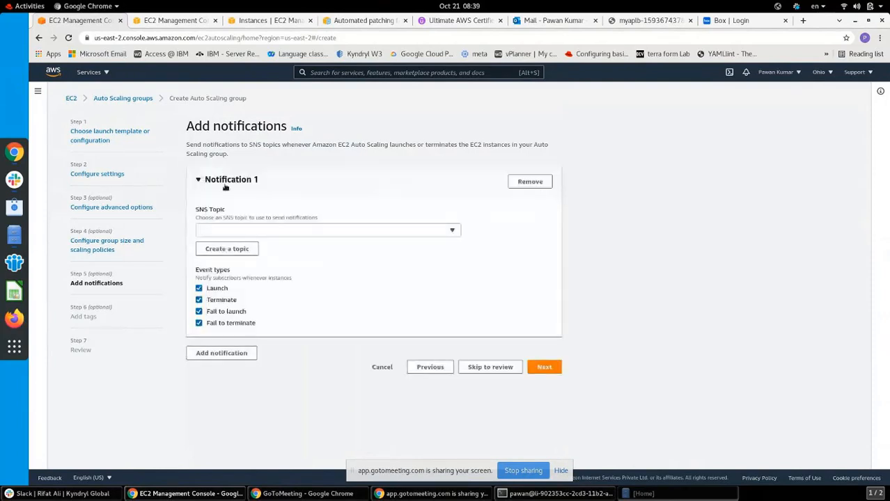
{"action": "left_click", "coordinate": [251, 230]}
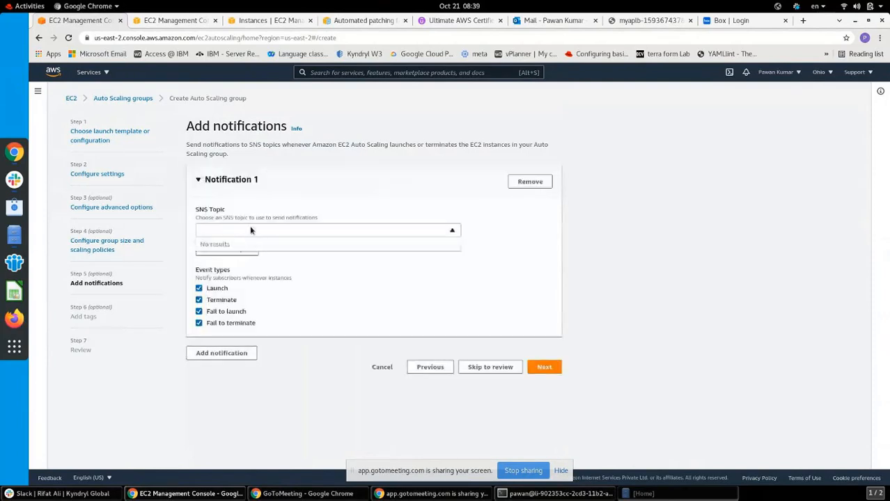
{"action": "left_click", "coordinate": [284, 238]}
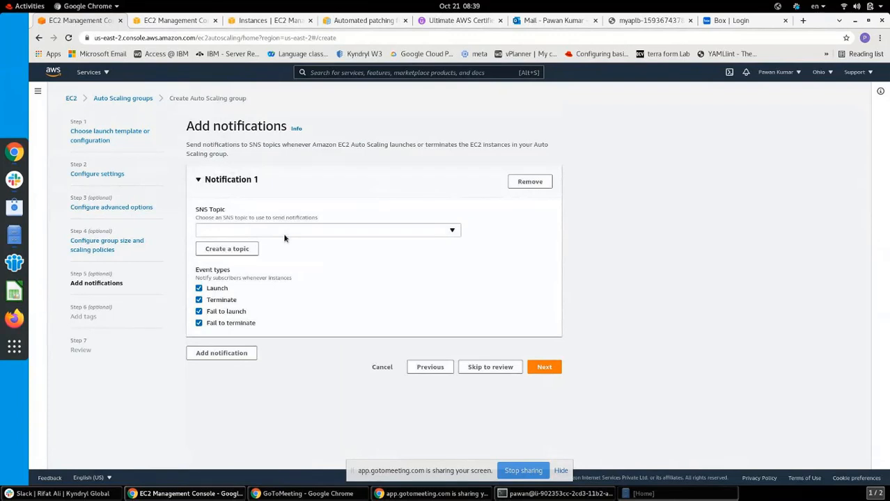
{"action": "left_click", "coordinate": [228, 251]}
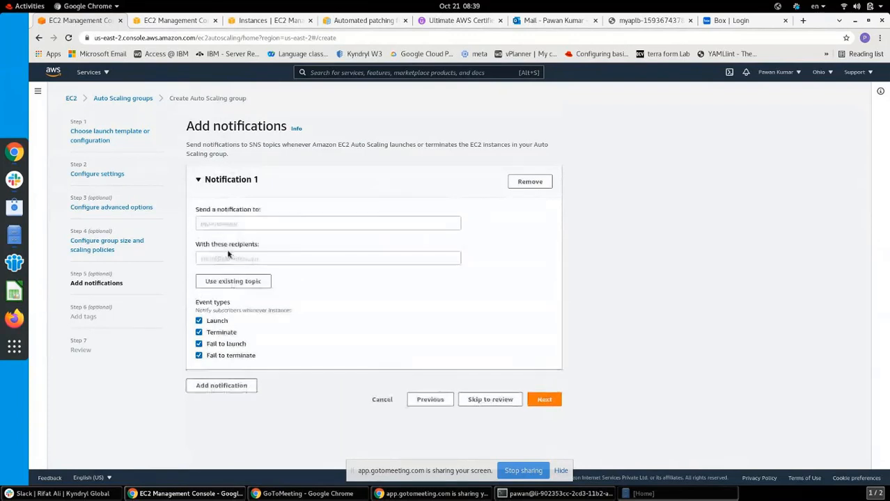
{"action": "left_click", "coordinate": [261, 224]}
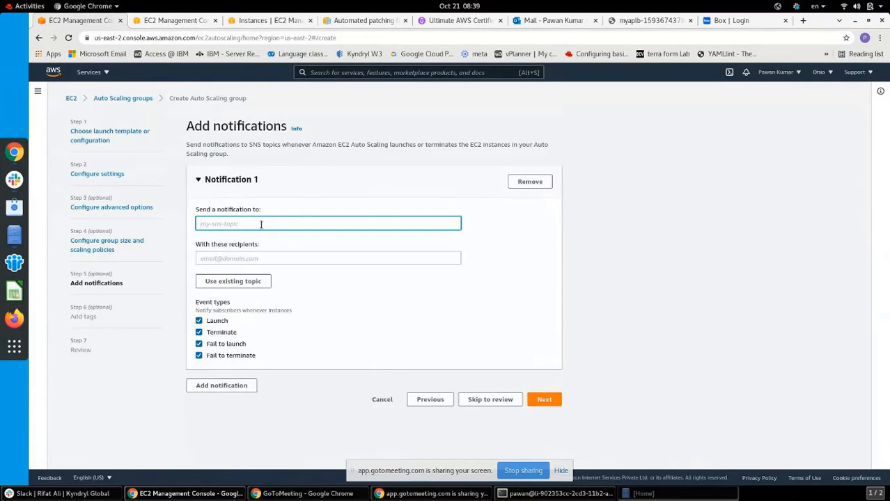
{"action": "left_click", "coordinate": [314, 291]}
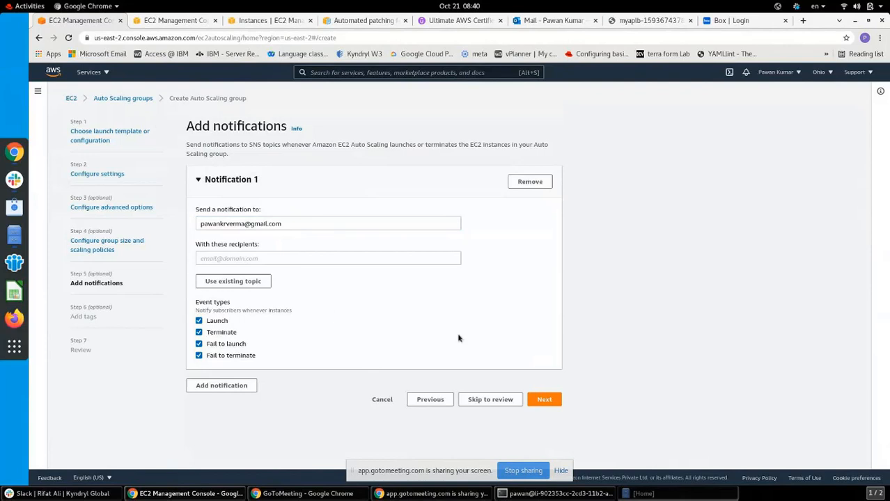
Paste the same e-mail address as recipient and advance past Tags to Review
{"action": "left_click", "coordinate": [544, 401]}
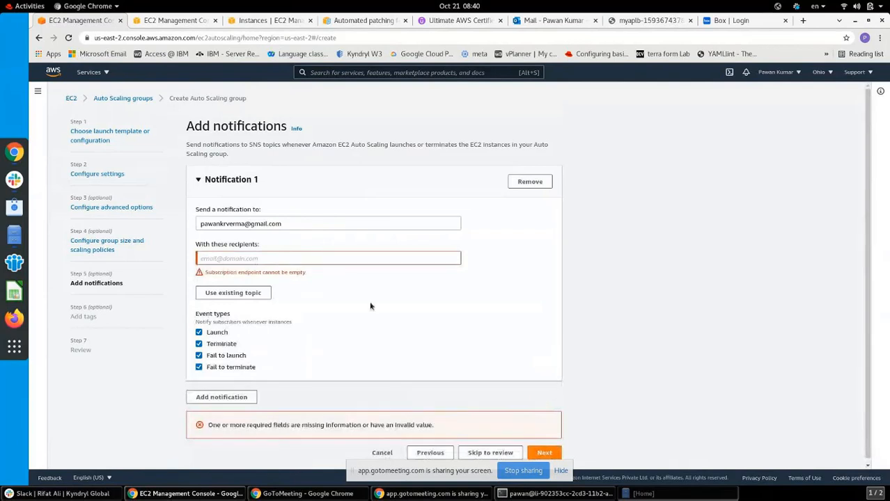
{"action": "left_click", "coordinate": [240, 222]}
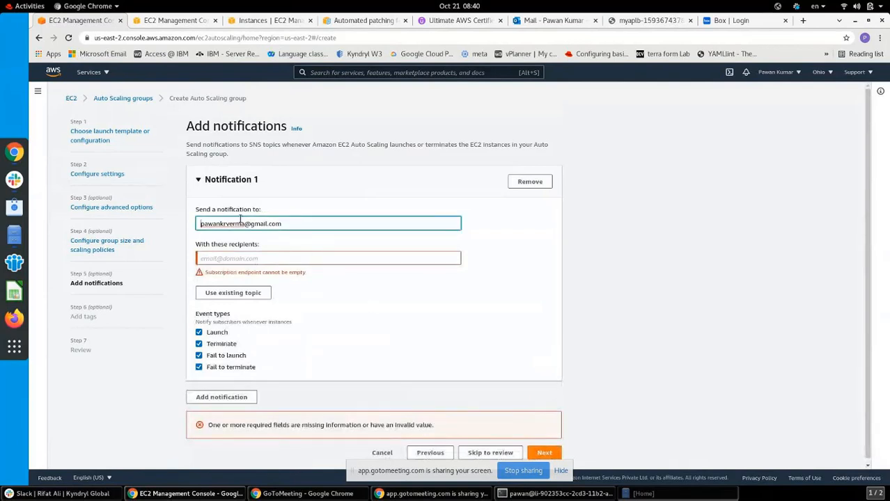
{"action": "left_click", "coordinate": [296, 223]}
{"action": "left_click_drag", "start_coordinate": [282, 223], "coordinate": [200, 223]}
{"action": "key", "text": "ctrl+c"}
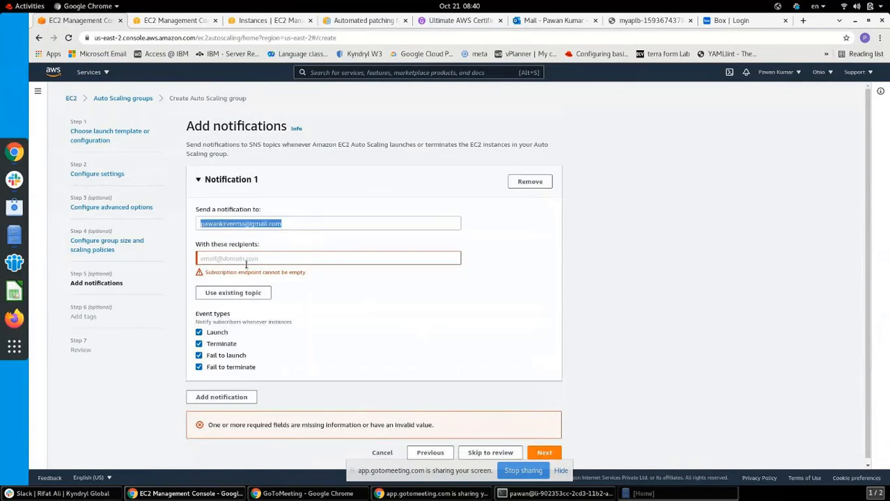
{"action": "left_click", "coordinate": [224, 259]}
{"action": "key", "text": "ctrl+v"}
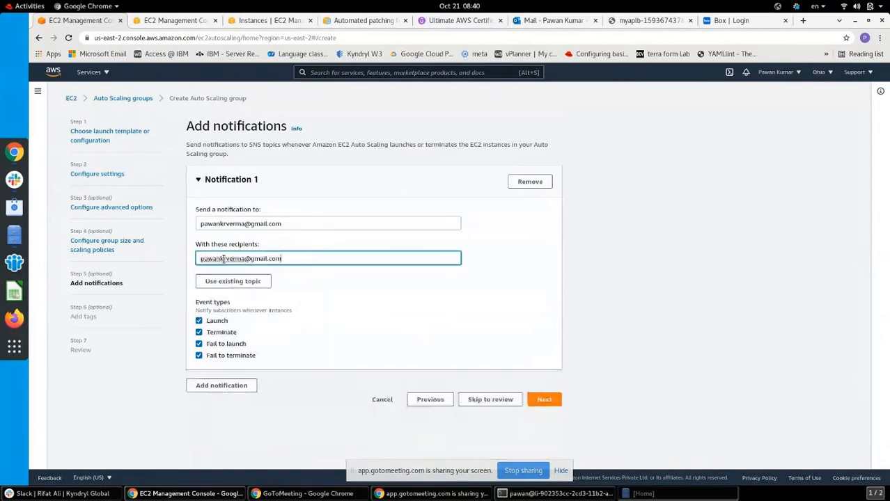
{"action": "left_click", "coordinate": [544, 400]}
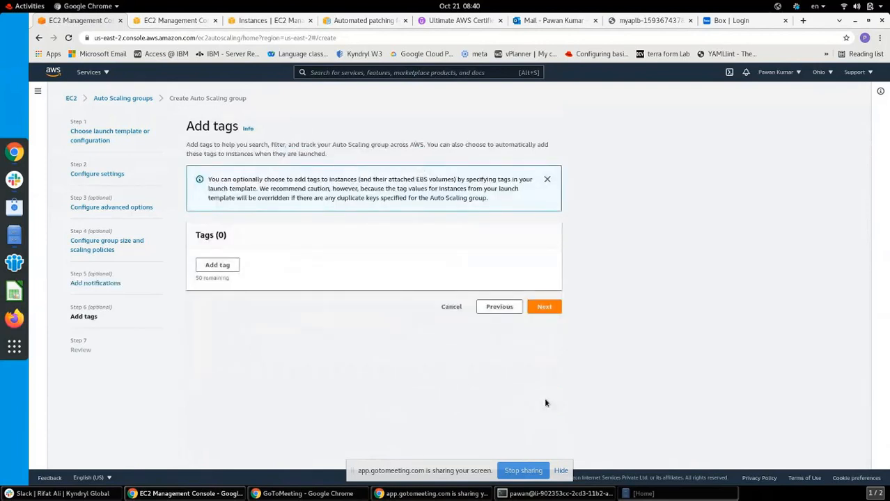
{"action": "left_click", "coordinate": [546, 308]}
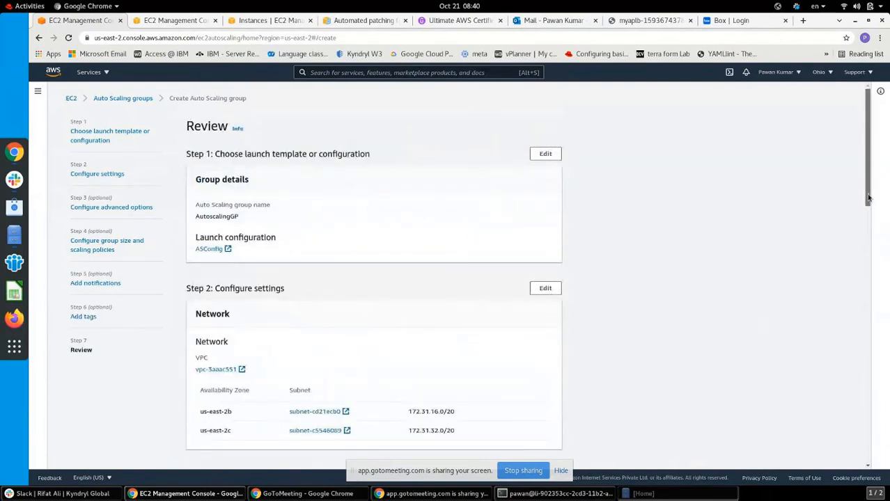
Review AutoscalingGP with MyApLB and target group TG1, then create the group
{"action": "left_click_drag", "start_coordinate": [869, 199], "coordinate": [879, 479]}
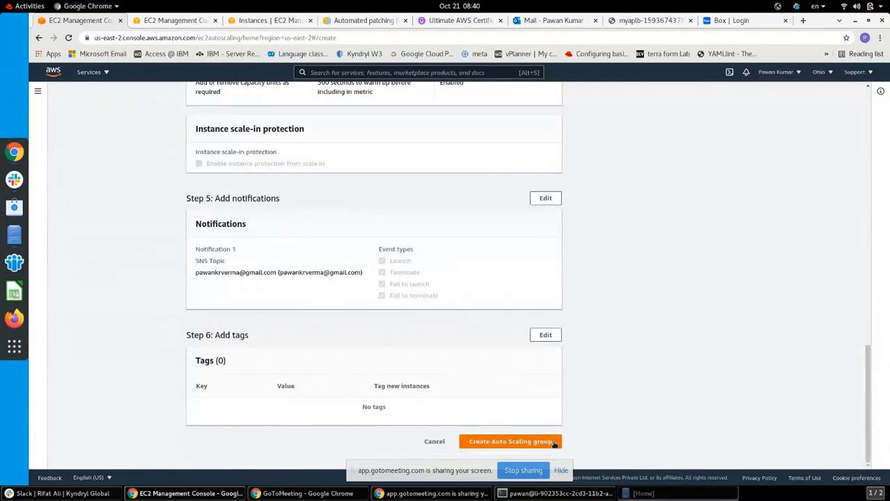
{"action": "left_click", "coordinate": [553, 443]}
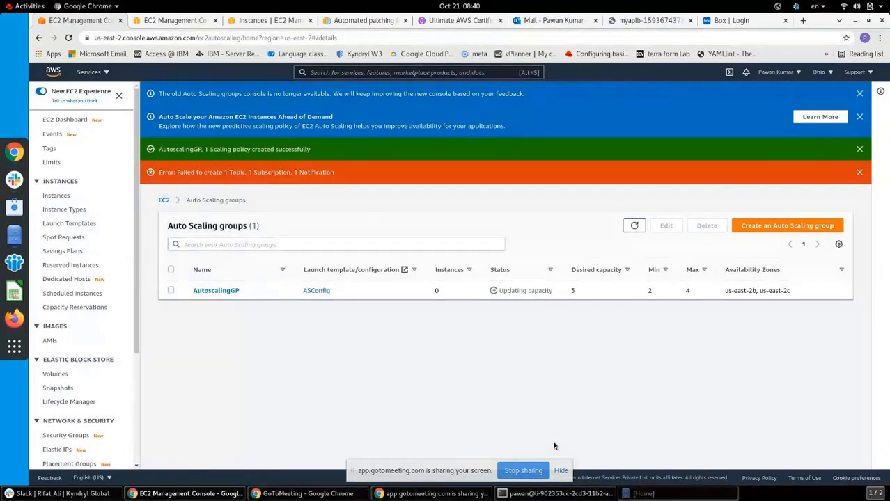
Dismiss the notification-creation error banner and switch to the Instances tab
{"action": "left_click_drag", "start_coordinate": [847, 246], "coordinate": [536, 212]}
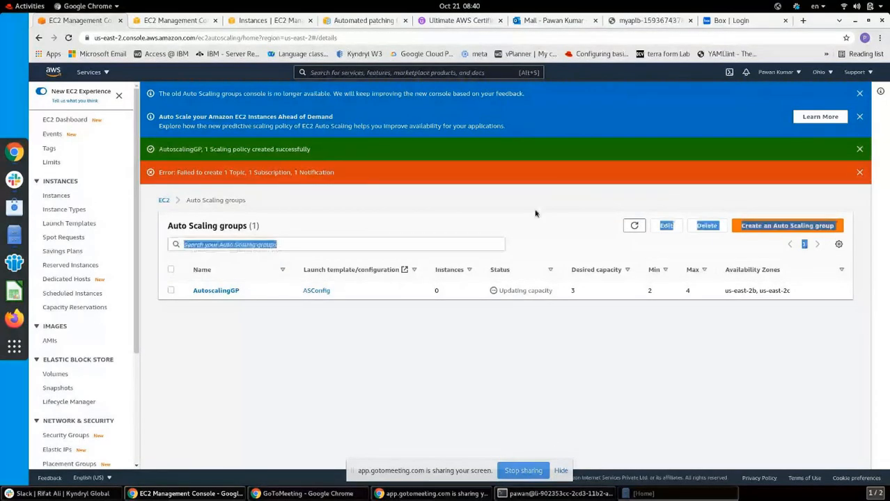
{"action": "left_click", "coordinate": [801, 197]}
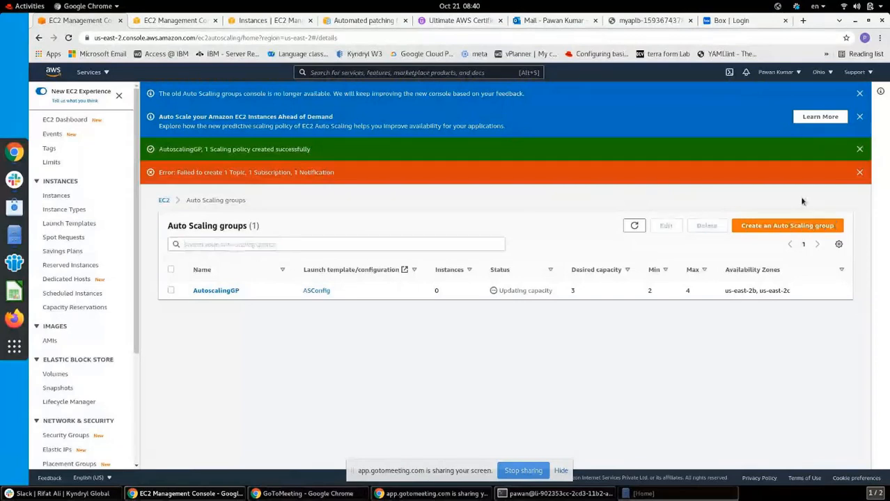
{"action": "left_click", "coordinate": [860, 173]}
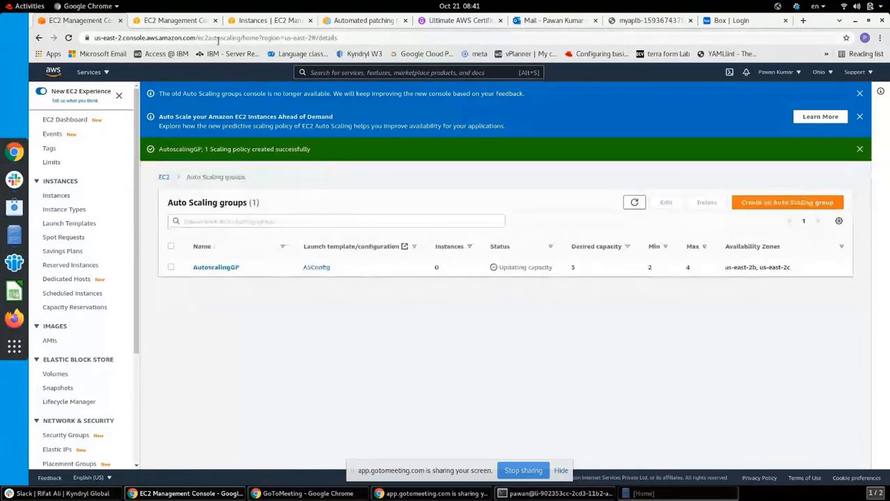
{"action": "left_click", "coordinate": [266, 19]}
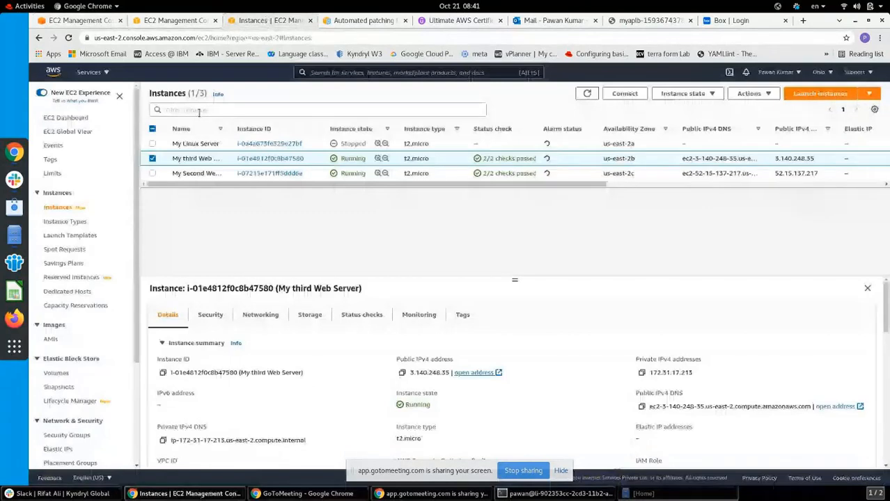
Refresh the Instances list twice and resize the details panel to show six instances
{"action": "left_click", "coordinate": [589, 94]}
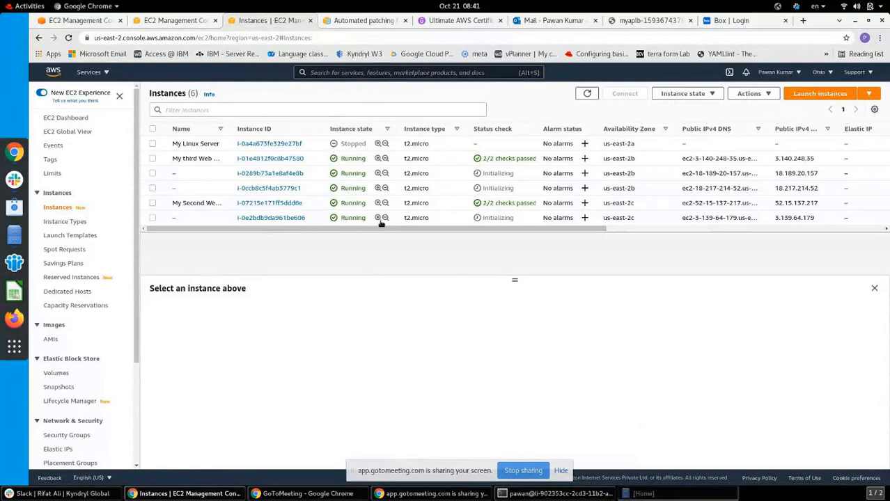
{"action": "left_click", "coordinate": [587, 94]}
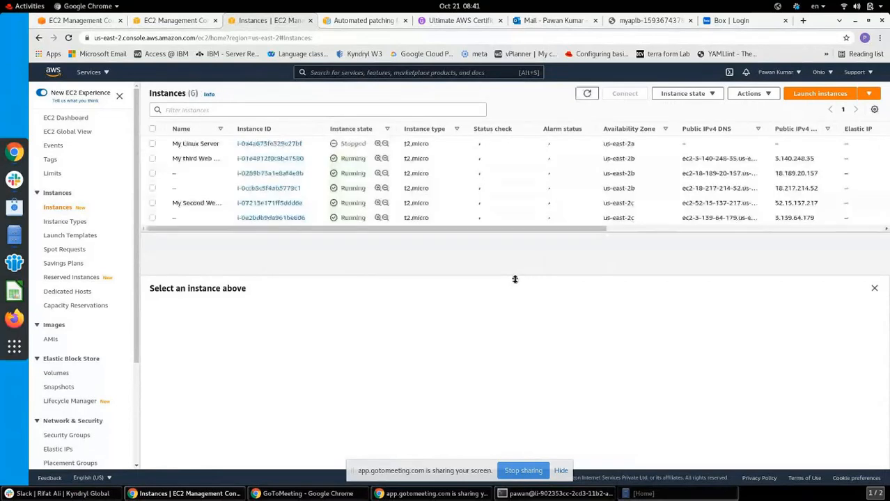
{"action": "left_click_drag", "start_coordinate": [515, 279], "coordinate": [516, 330]}
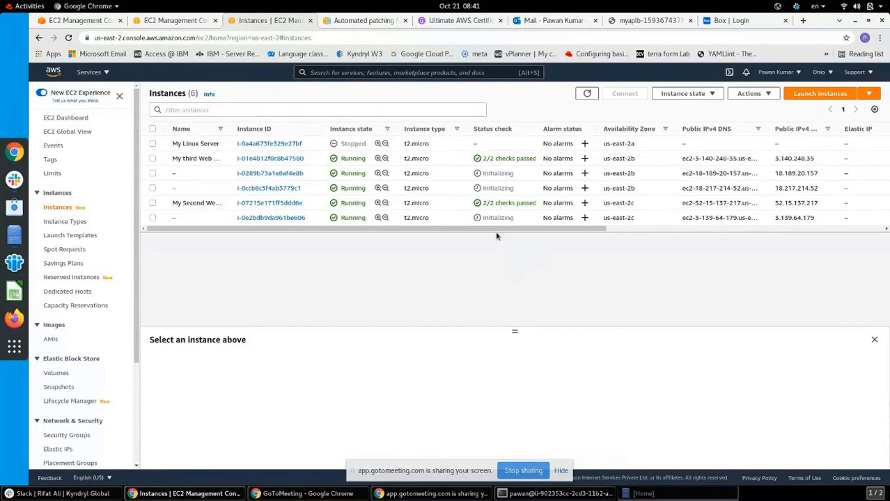
{"action": "mouse_move", "coordinate": [515, 332]}
{"action": "left_mouse_down"}
{"action": "mouse_move", "coordinate": [509, 233]}
{"action": "mouse_move", "coordinate": [510, 315]}
{"action": "left_mouse_up"}
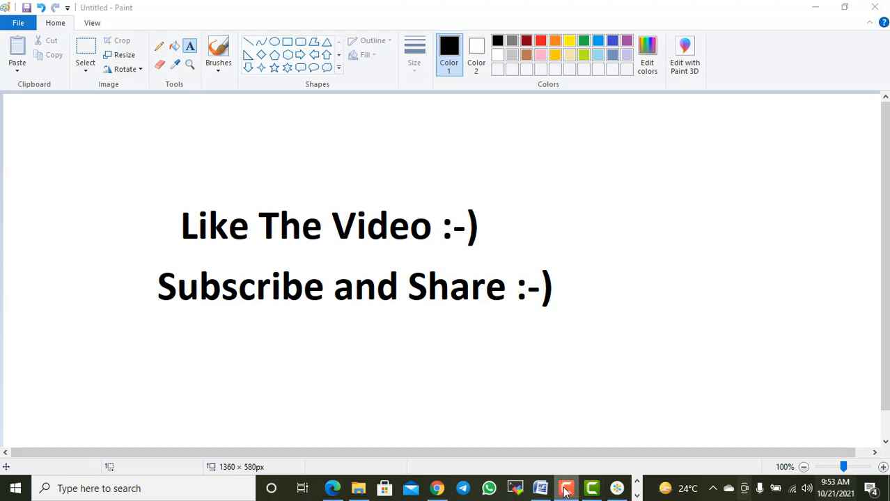
{"action": "mouse_move", "coordinate": [566, 492]}
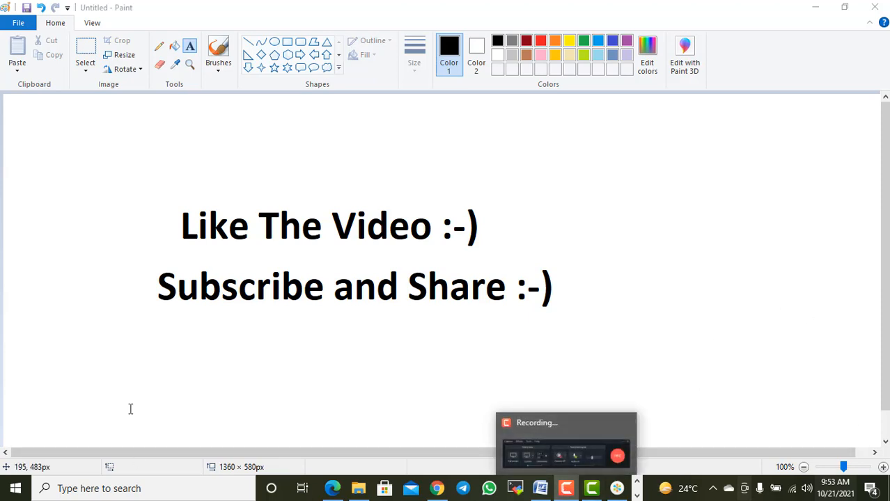
{"action": "left_click", "coordinate": [711, 288]}
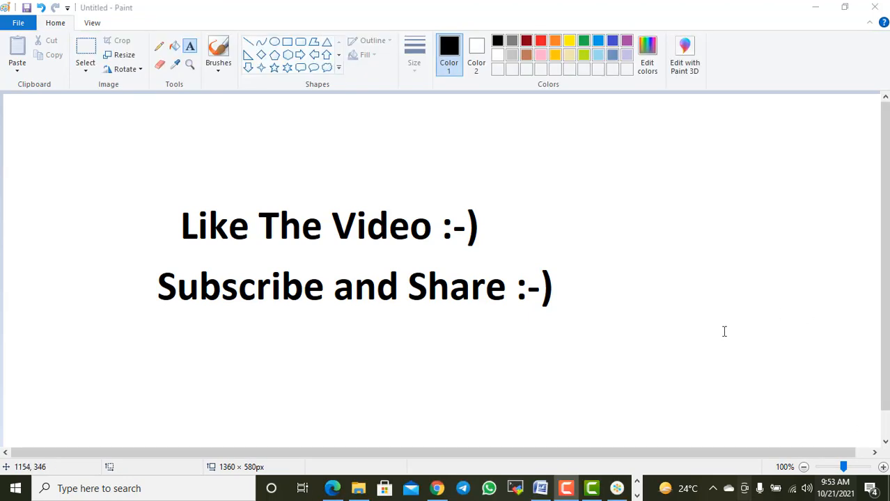
{"action": "mouse_move", "coordinate": [565, 491]}
{"action": "mouse_move", "coordinate": [566, 492]}
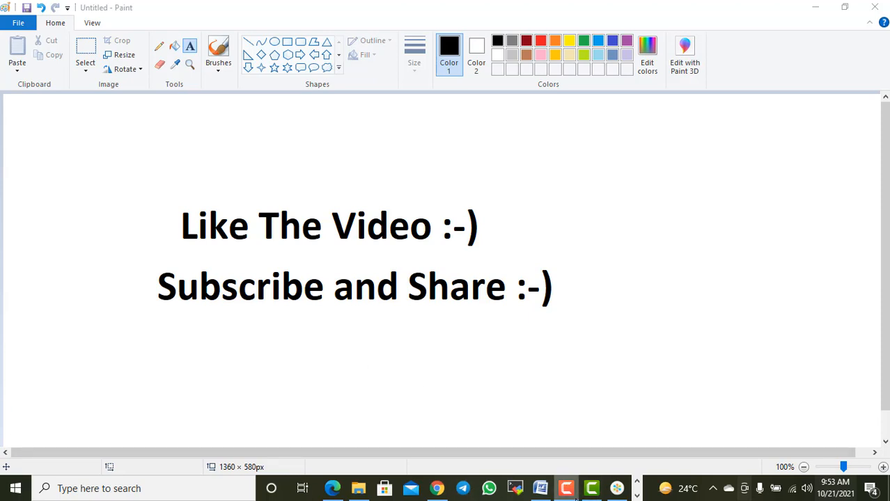
{"action": "left_click", "coordinate": [709, 287]}
{"action": "mouse_move", "coordinate": [565, 492]}
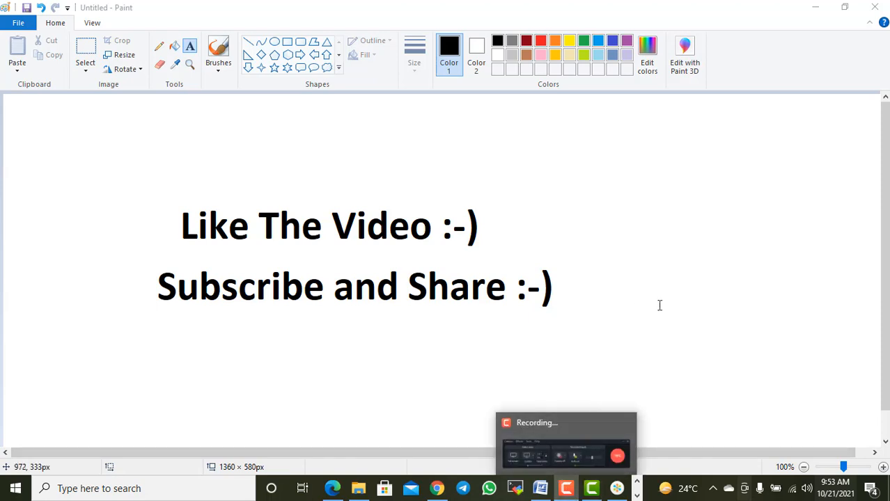
{"action": "left_click", "coordinate": [708, 287]}
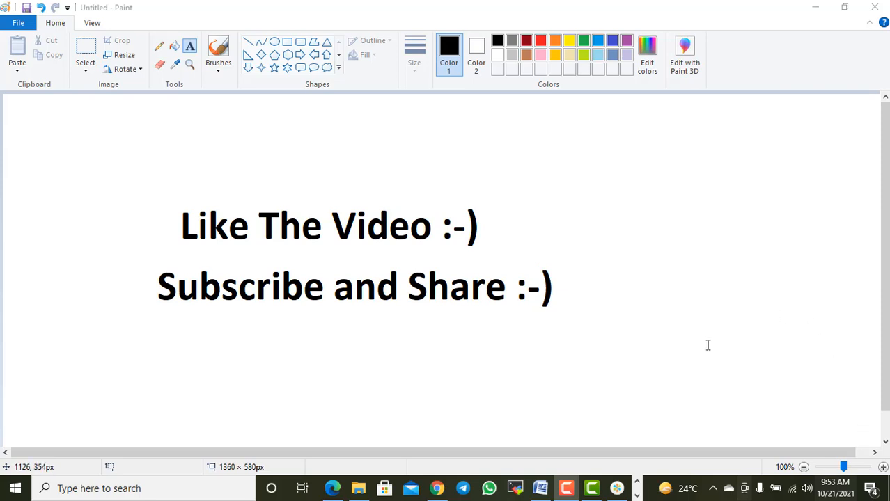
{"action": "mouse_move", "coordinate": [566, 491]}
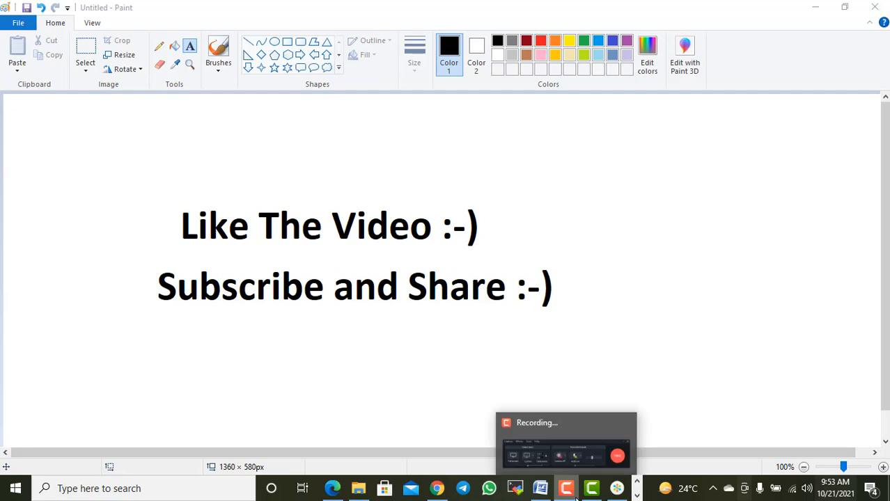
{"action": "left_click", "coordinate": [707, 262]}
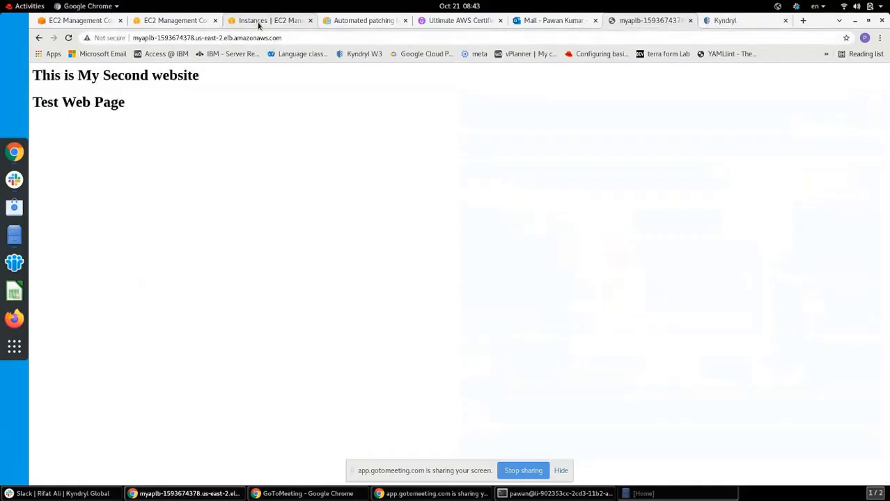
Return from the 'This is My Second website' page to the EC2 Instances tab
{"action": "left_click", "coordinate": [258, 25]}
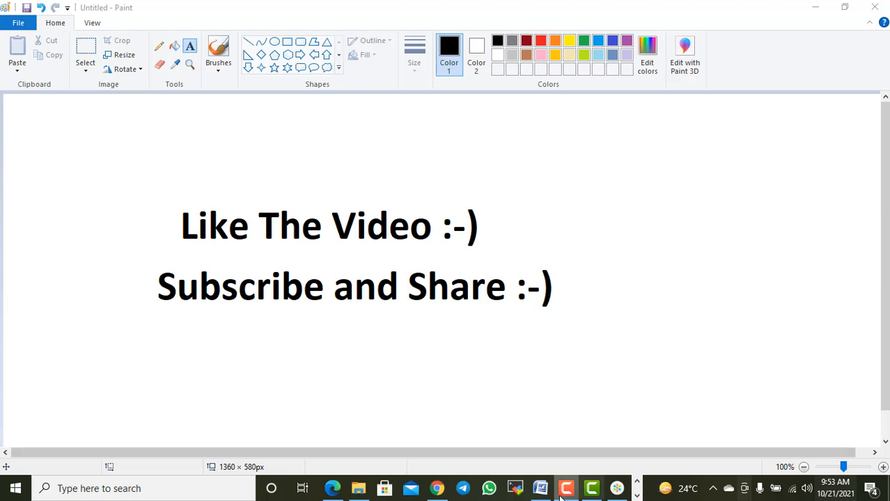
{"action": "mouse_move", "coordinate": [566, 492]}
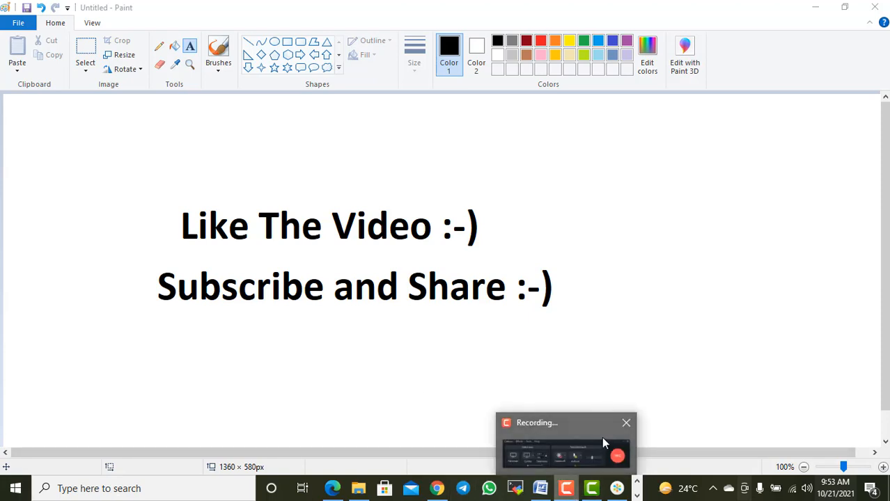
{"action": "left_click", "coordinate": [707, 260]}
{"action": "left_click", "coordinate": [858, 432]}
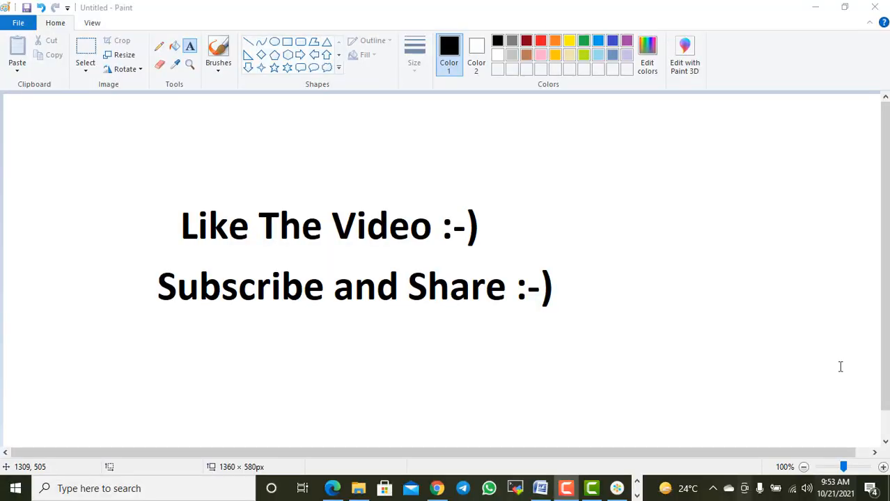
{"action": "mouse_move", "coordinate": [566, 492]}
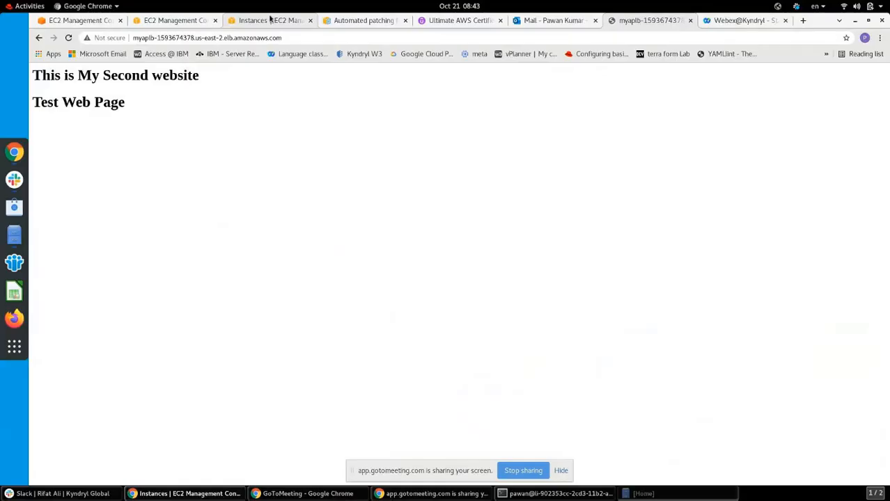
Refresh the Instances list until all running instances show 2/2 checks passed
{"action": "left_click", "coordinate": [270, 20]}
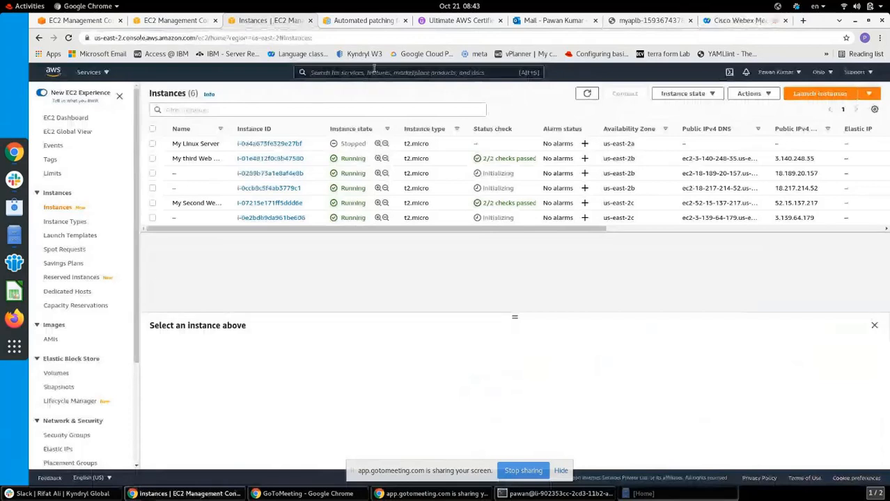
{"action": "left_click", "coordinate": [587, 94]}
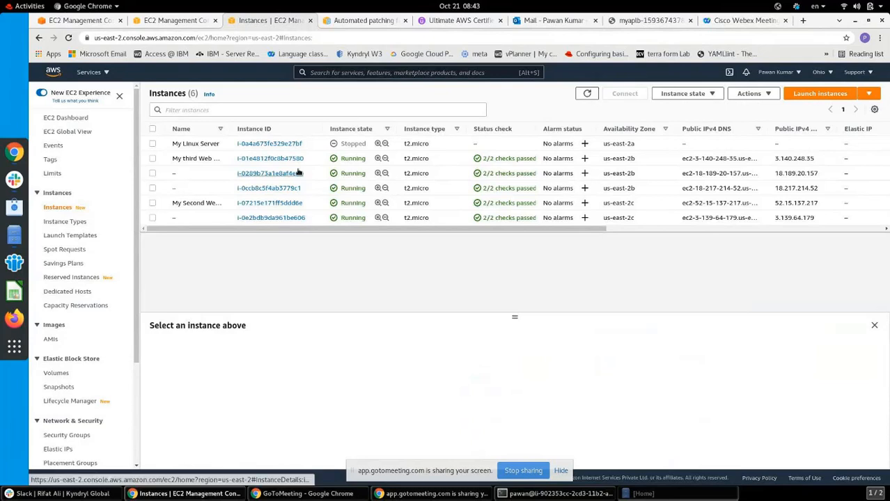
Stop My third Web Server, then switch the selection to My Second Web Server
{"action": "left_click", "coordinate": [153, 159]}
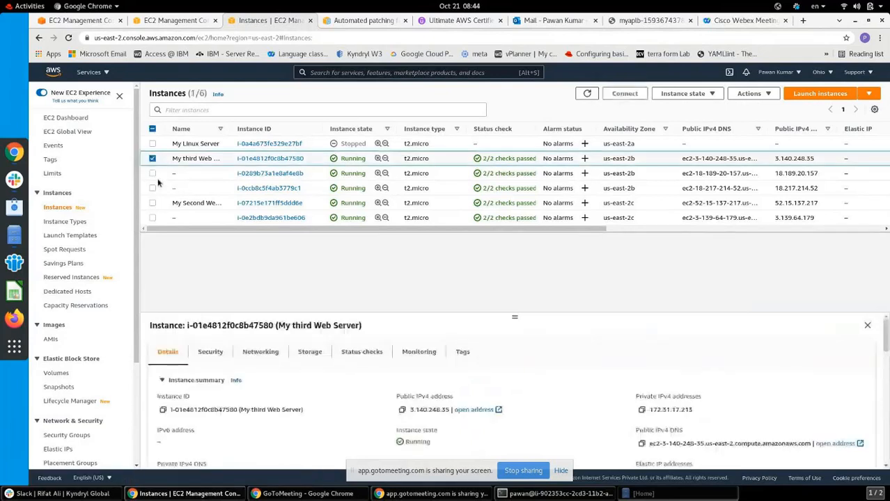
{"action": "left_click", "coordinate": [152, 203]}
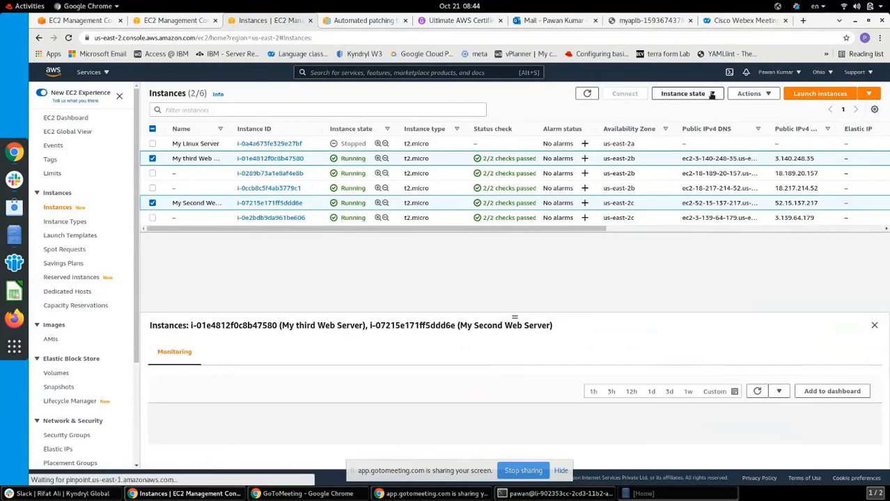
{"action": "left_click", "coordinate": [152, 204]}
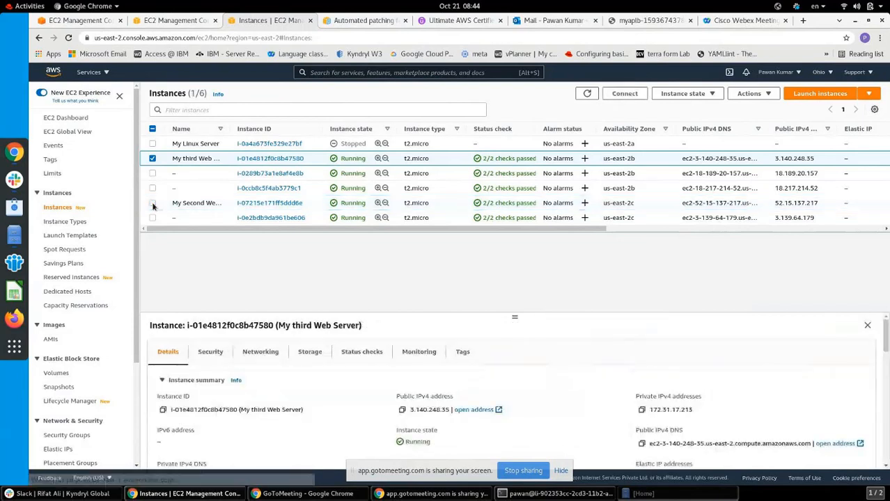
{"action": "left_click", "coordinate": [712, 95]}
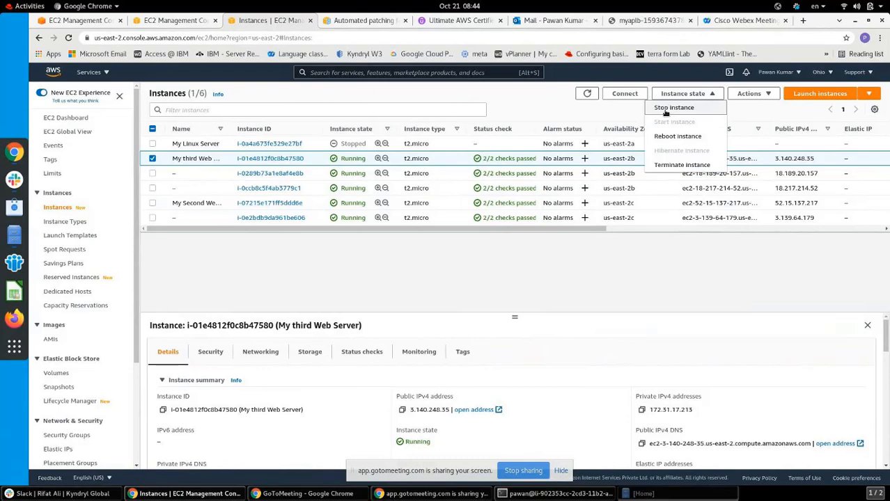
{"action": "left_click", "coordinate": [667, 109]}
{"action": "left_click", "coordinate": [625, 325]}
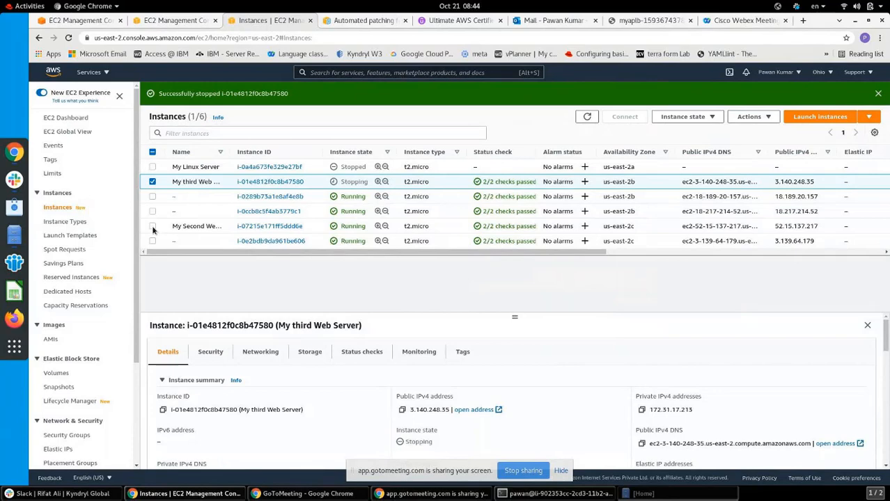
{"action": "left_click", "coordinate": [154, 182]}
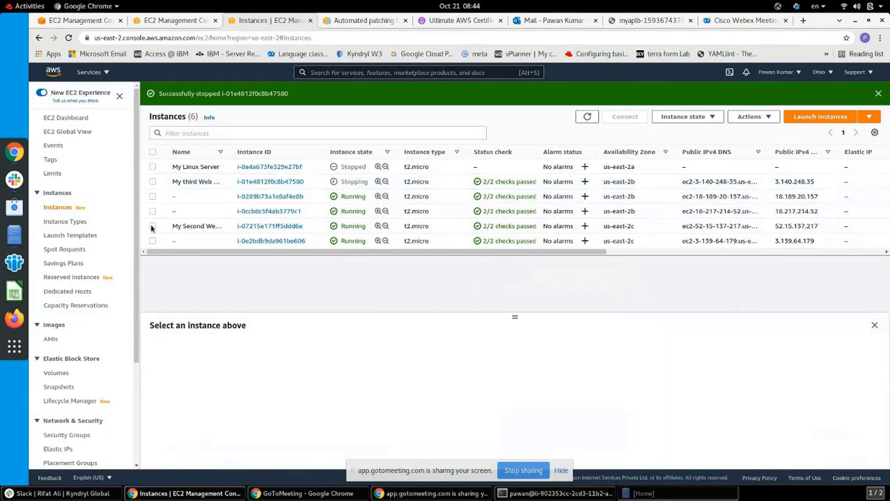
{"action": "left_click", "coordinate": [152, 227]}
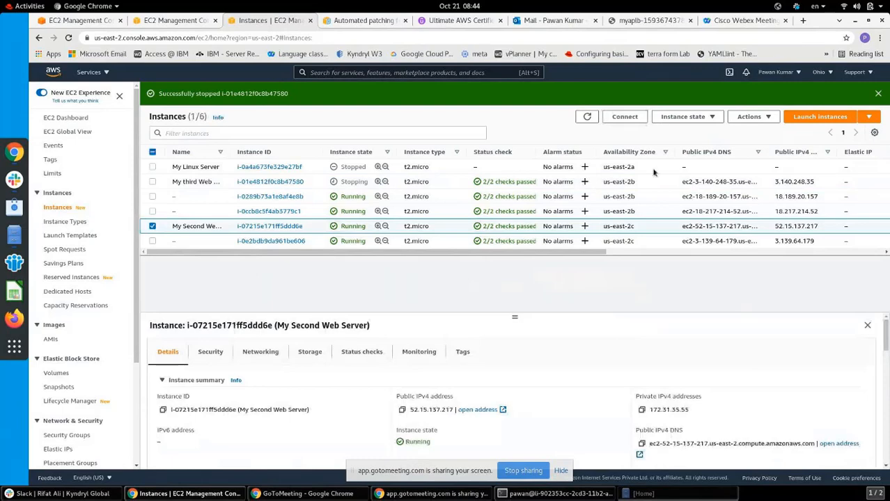
Stop My Second Web Server as well and refresh the instance list
{"action": "left_click", "coordinate": [683, 116]}
{"action": "left_click", "coordinate": [672, 131]}
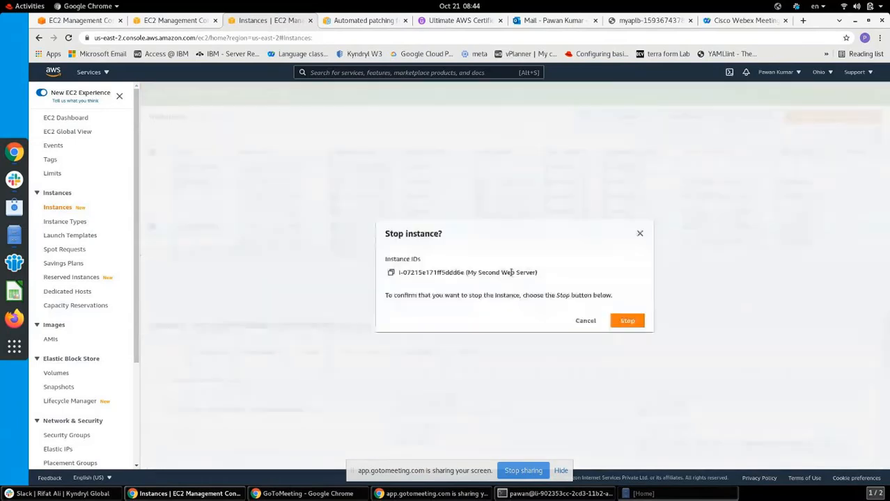
{"action": "left_click", "coordinate": [623, 323]}
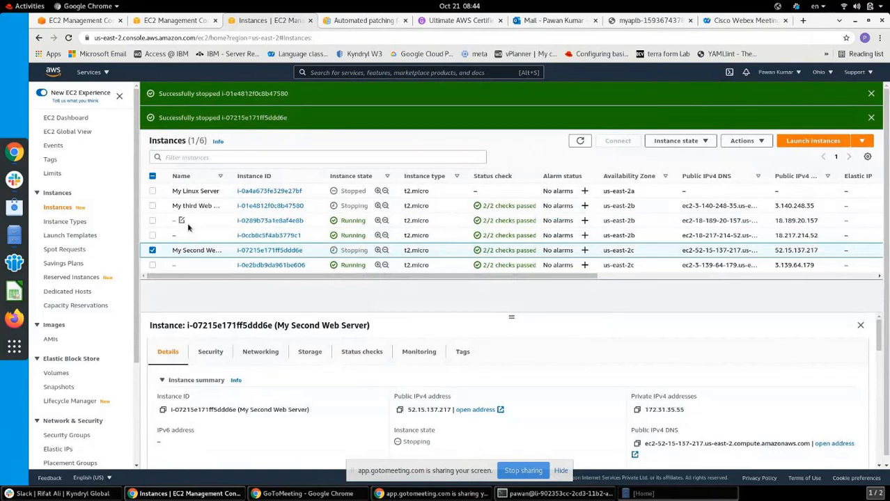
{"action": "left_click", "coordinate": [587, 142]}
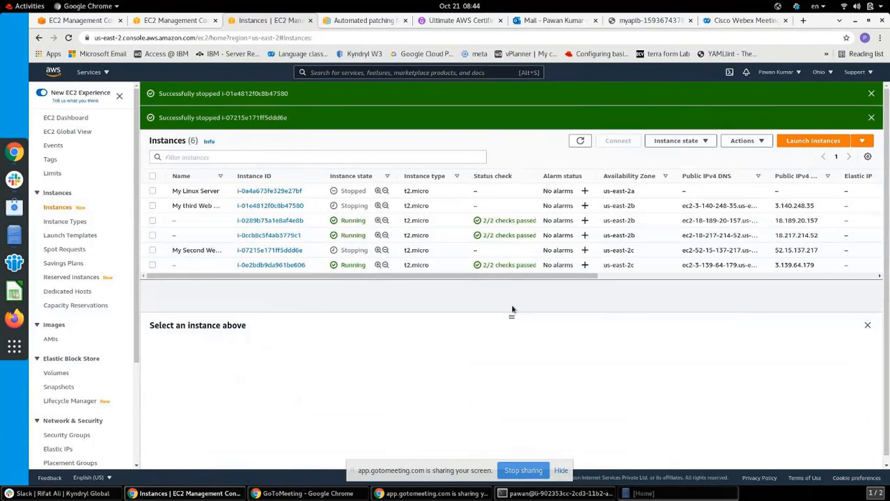
Reload the myaplb test page to confirm 'This is My first website', then return to EC2 Instances
{"action": "left_click", "coordinate": [644, 22]}
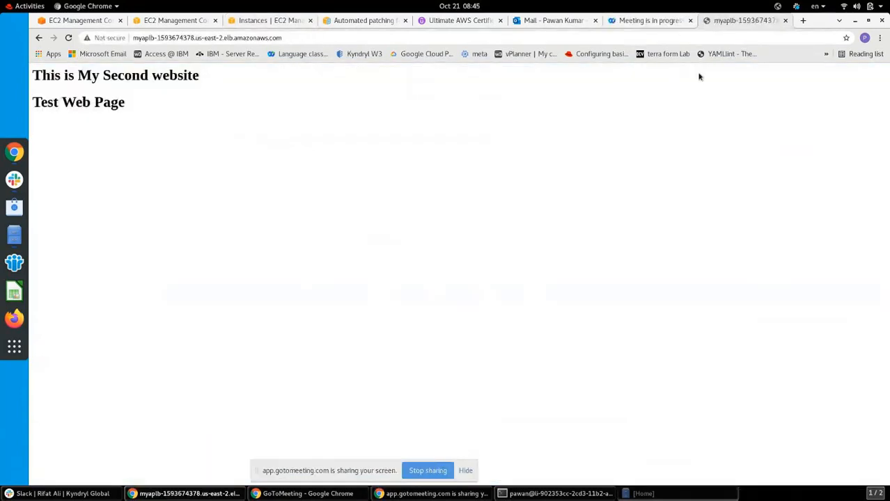
{"action": "left_click", "coordinate": [69, 37]}
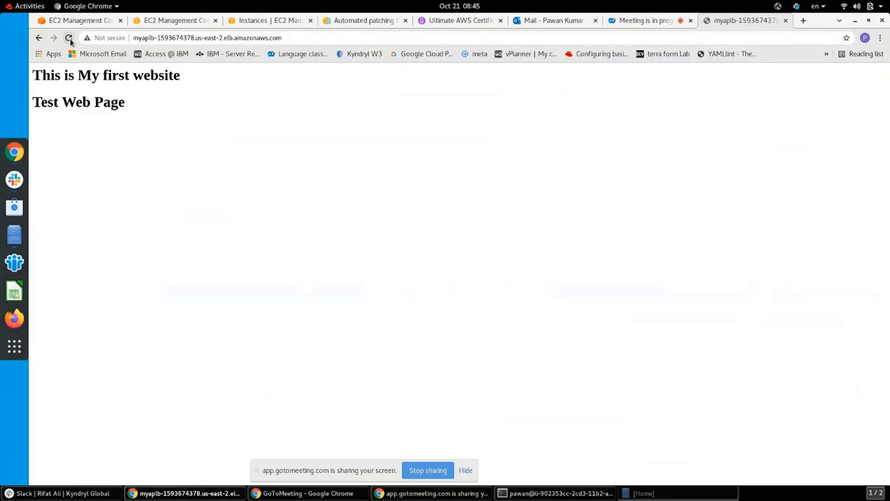
{"action": "left_click", "coordinate": [175, 22]}
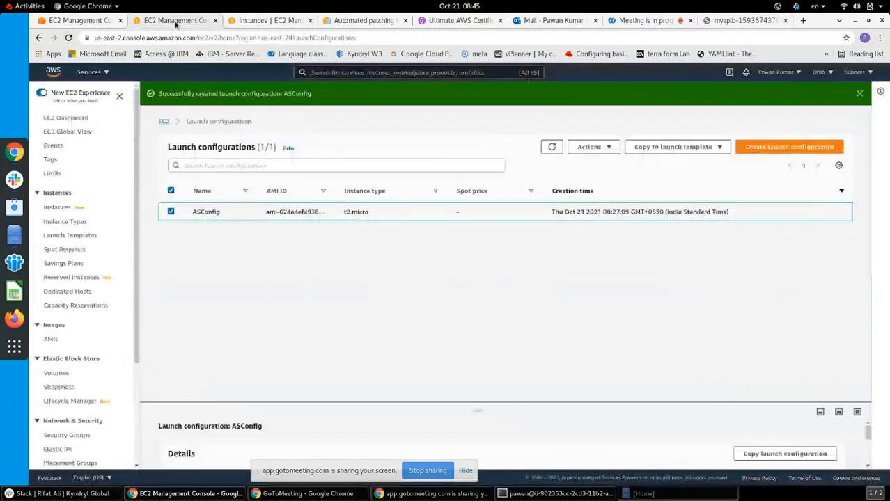
{"action": "left_click", "coordinate": [265, 21]}
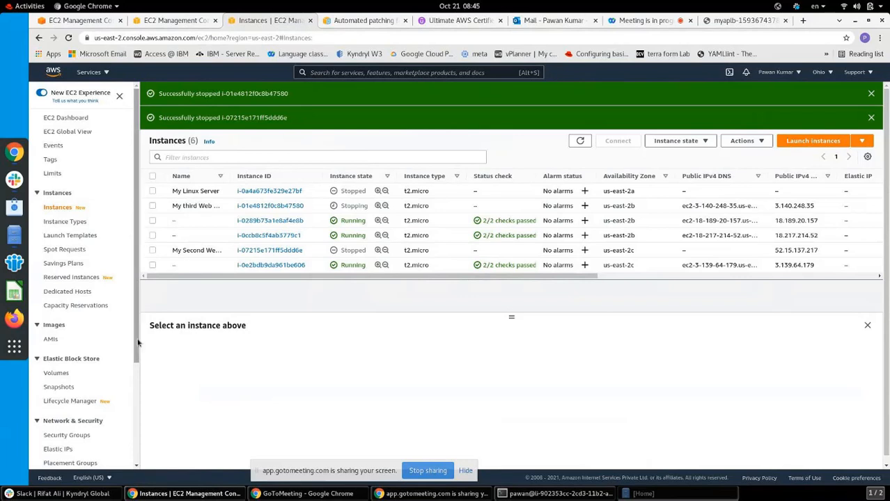
Show the Load Balancers page listing MyApLB and close the launch configurations tab
{"action": "left_click_drag", "start_coordinate": [137, 343], "coordinate": [140, 440]}
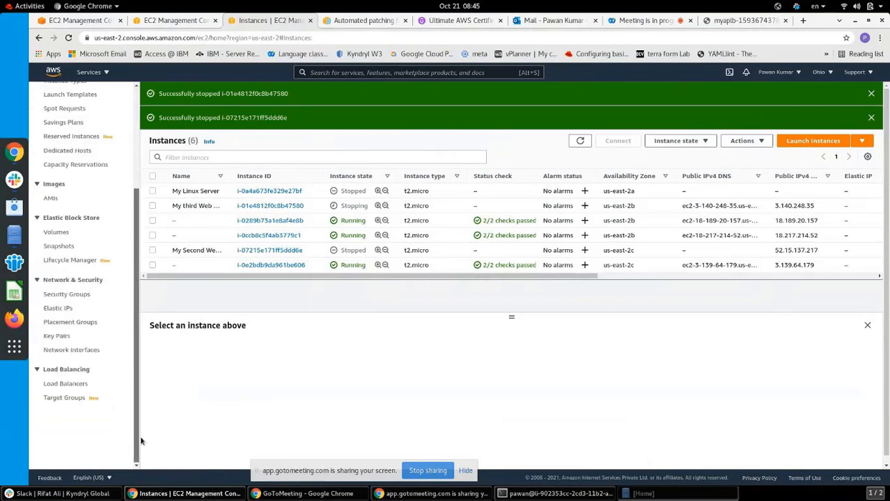
{"action": "left_click", "coordinate": [71, 385]}
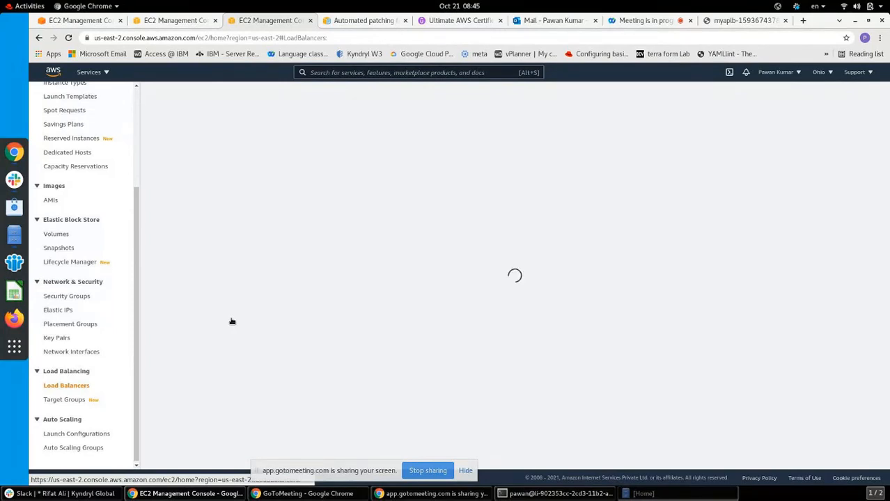
{"action": "left_click", "coordinate": [173, 19]}
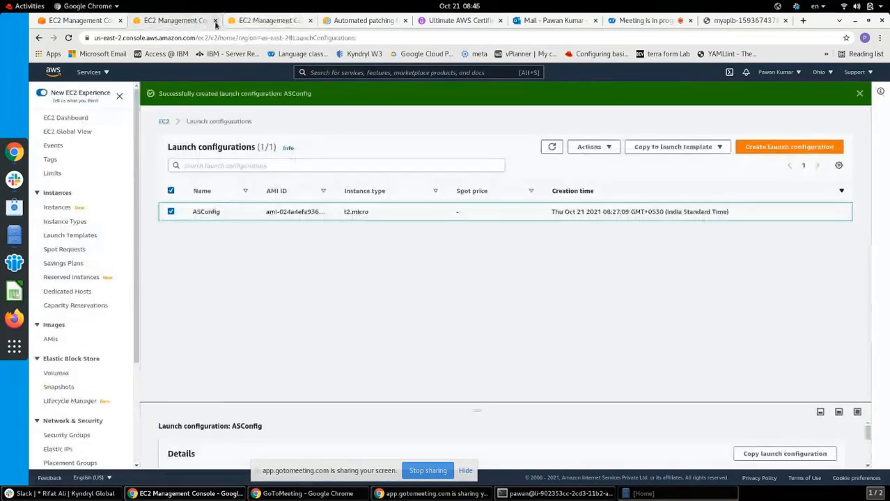
{"action": "left_click", "coordinate": [215, 21]}
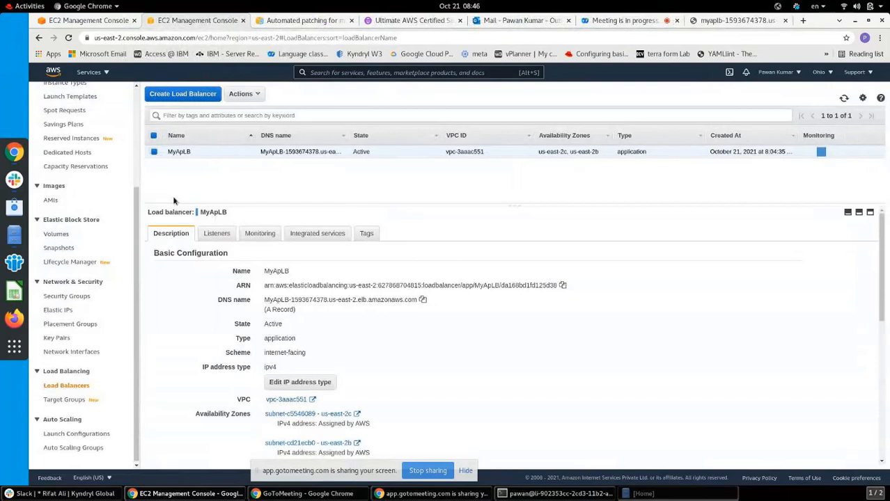
Open TG1 from MyApLB's HTTP:80 listener forwarding rule
{"action": "left_click", "coordinate": [214, 233]}
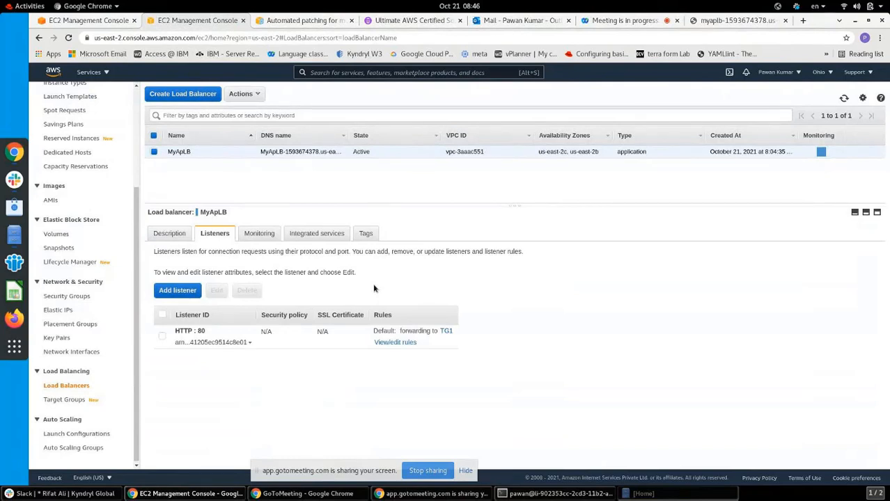
{"action": "left_click", "coordinate": [444, 333]}
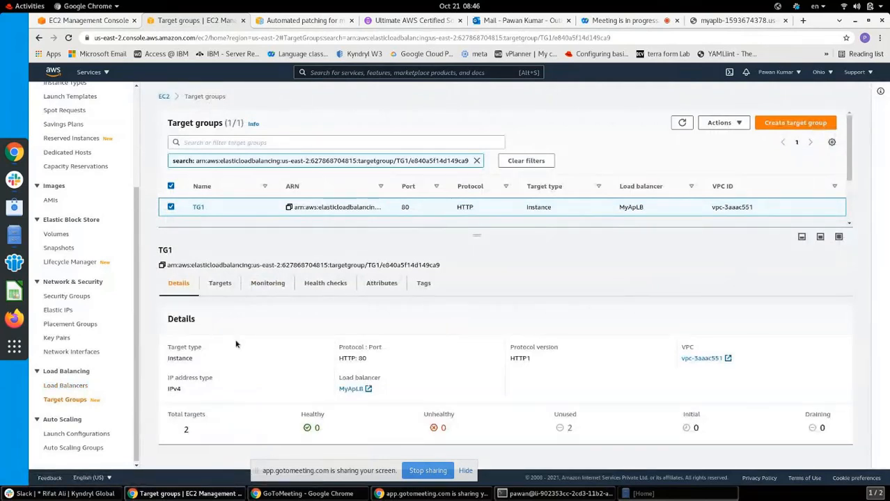
Deregister both original web servers from TG1 and refresh to confirm deregistration is in progress
{"action": "left_click", "coordinate": [222, 286]}
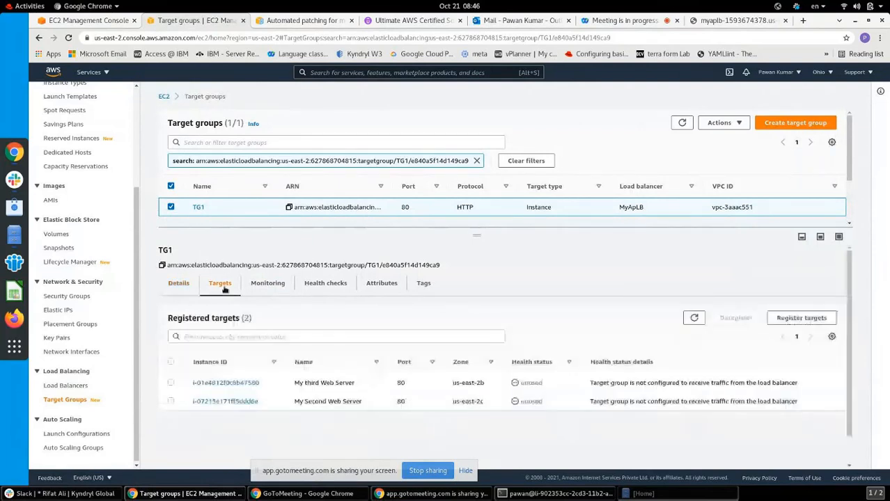
{"action": "left_click", "coordinate": [171, 362]}
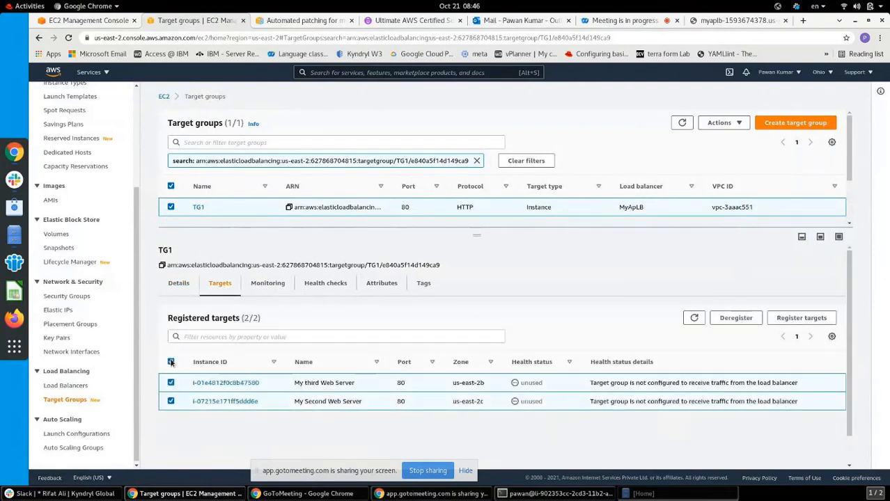
{"action": "left_click", "coordinate": [740, 322]}
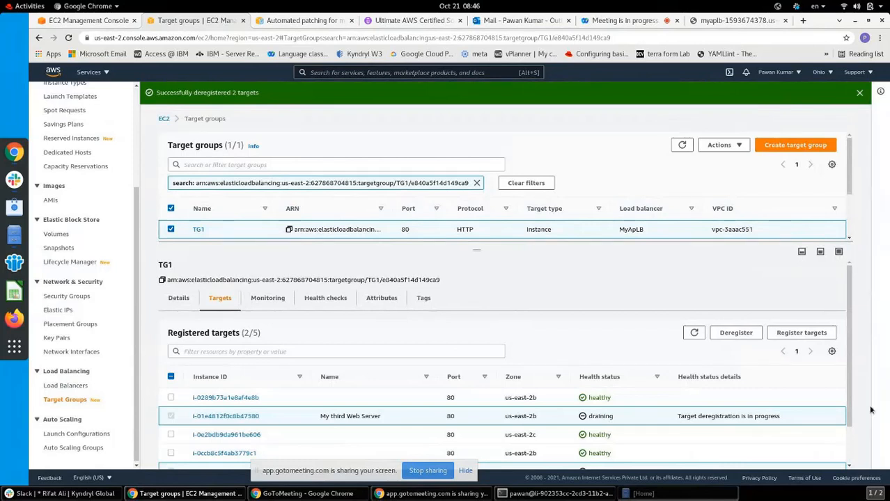
{"action": "scroll", "coordinate": [853, 418], "scroll_direction": "down", "scroll_amount": 2}
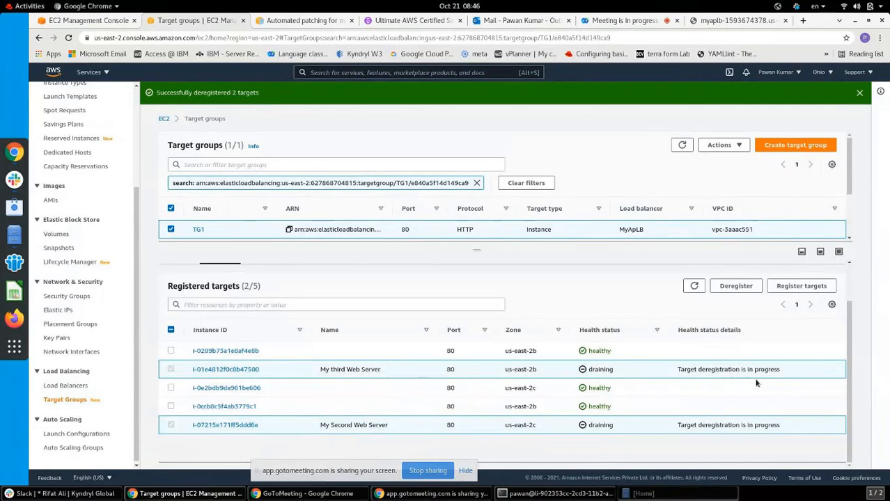
{"action": "left_click", "coordinate": [693, 286]}
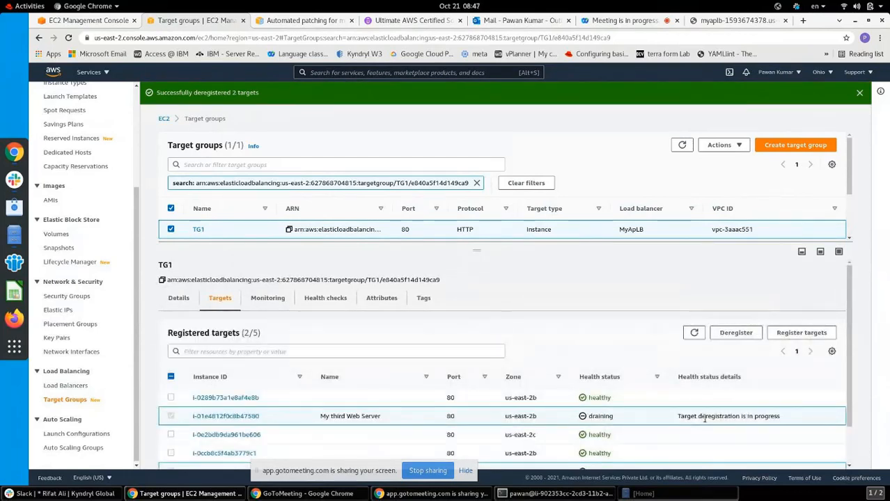
{"action": "left_click_drag", "start_coordinate": [686, 417], "coordinate": [846, 417]}
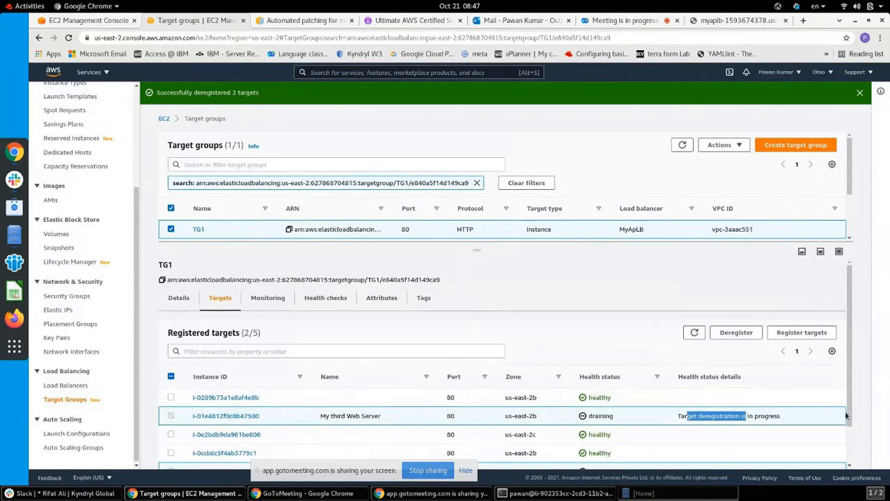
{"action": "scroll", "coordinate": [847, 457], "scroll_direction": "down", "scroll_amount": 1}
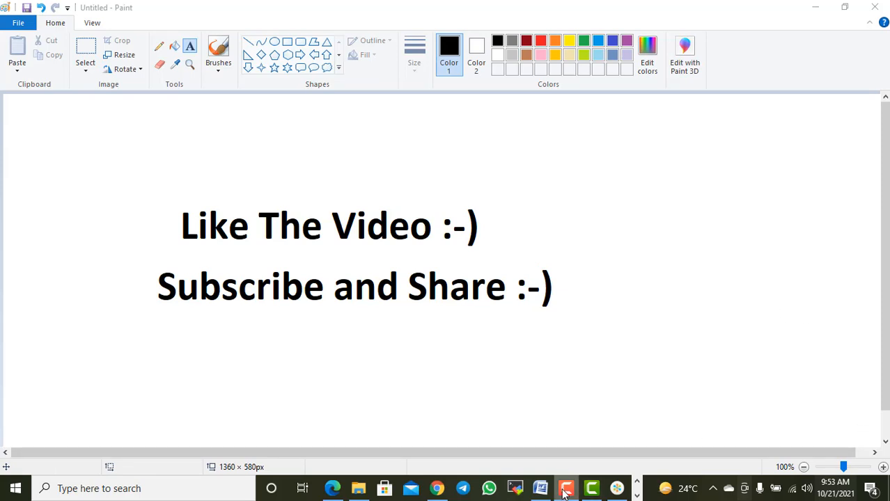
{"action": "mouse_move", "coordinate": [566, 492]}
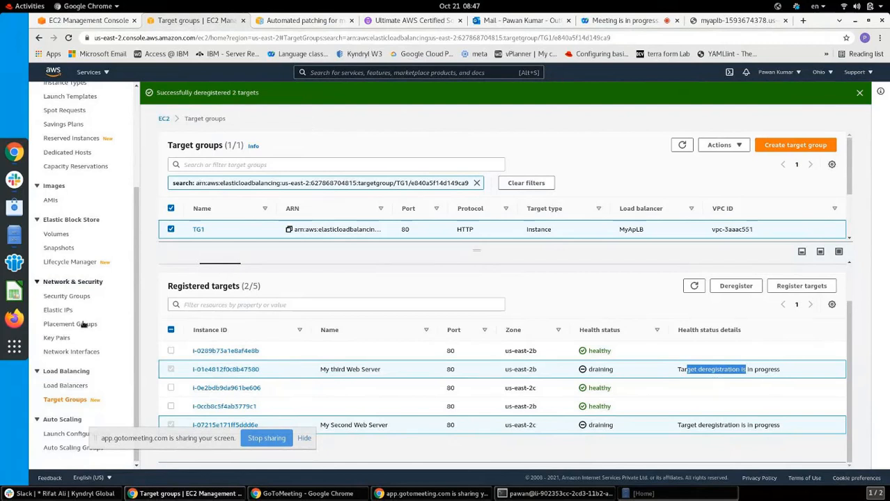
Open AutoscalingGP's details to check desired capacity 3, minimum 2 and maximum 4
{"action": "left_click", "coordinate": [59, 449]}
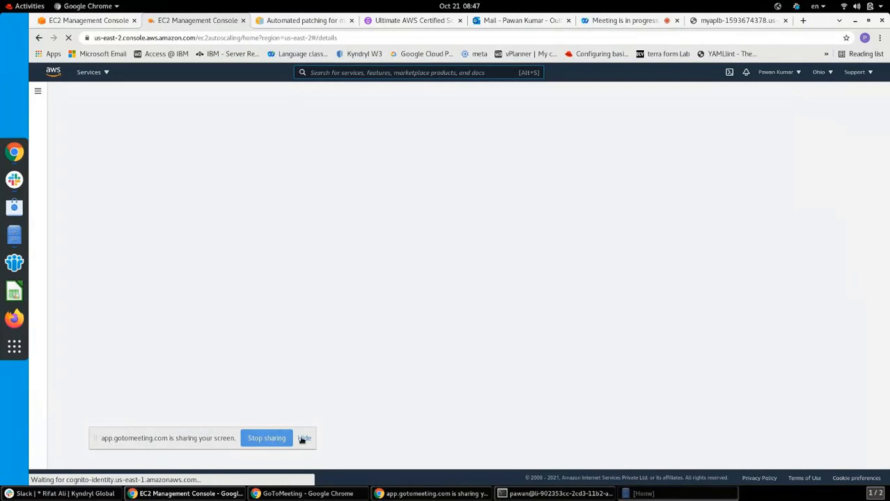
{"action": "left_click", "coordinate": [304, 438]}
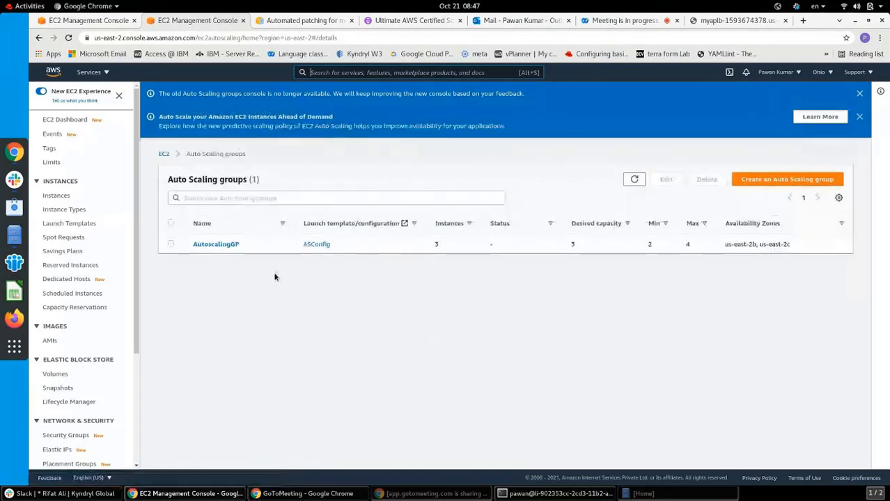
{"action": "left_click", "coordinate": [215, 244]}
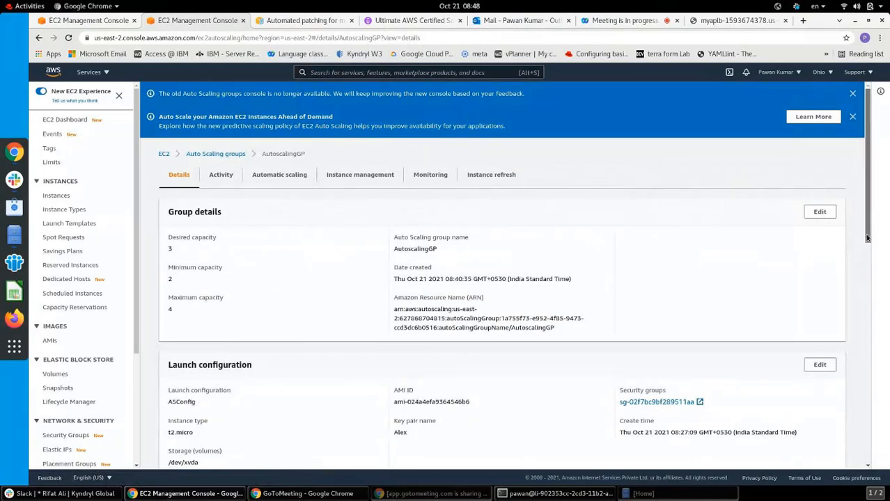
{"action": "scroll", "coordinate": [869, 265], "scroll_direction": "down", "scroll_amount": 1}
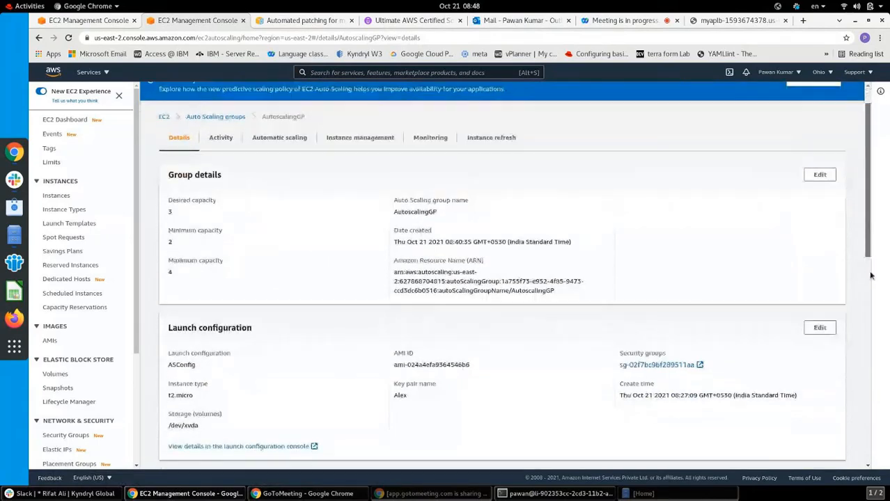
{"action": "scroll", "coordinate": [871, 276], "scroll_direction": "down", "scroll_amount": 4}
{"action": "scroll", "coordinate": [870, 279], "scroll_direction": "up", "scroll_amount": 5}
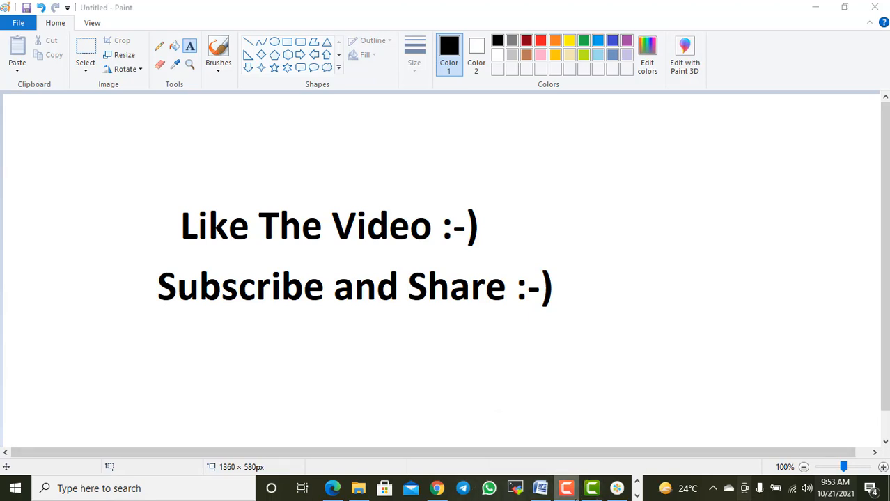
{"action": "mouse_move", "coordinate": [567, 487]}
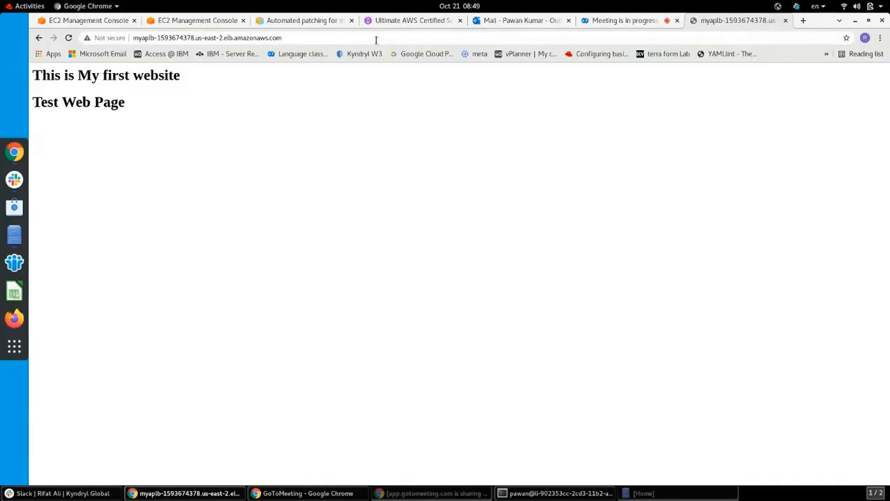
Reload the load balancer URL twice to confirm the Test Web Page, then switch to GoToMeeting
{"action": "left_click", "coordinate": [376, 40]}
{"action": "left_click", "coordinate": [376, 40]}
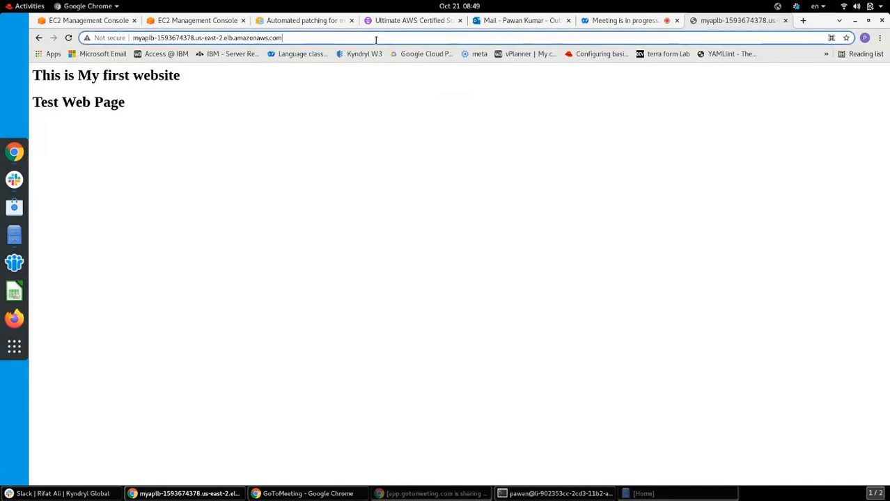
{"action": "key", "text": "Return"}
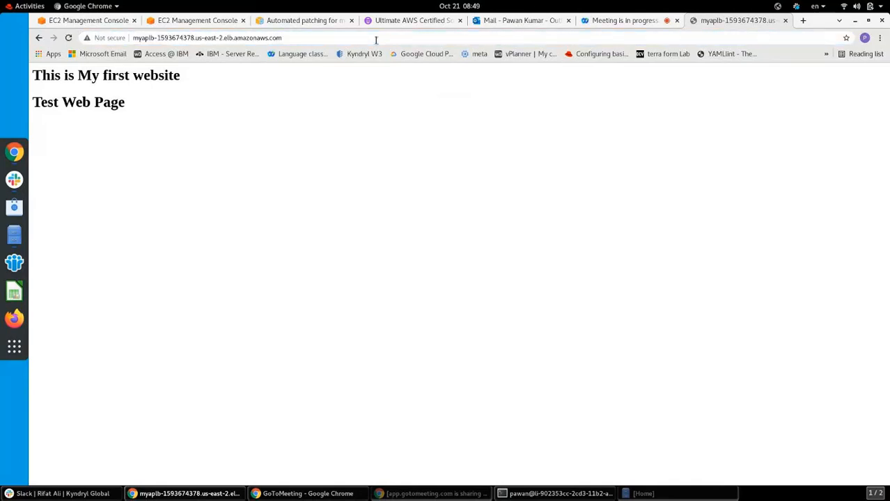
{"action": "left_click", "coordinate": [376, 40]}
{"action": "left_click", "coordinate": [376, 39]}
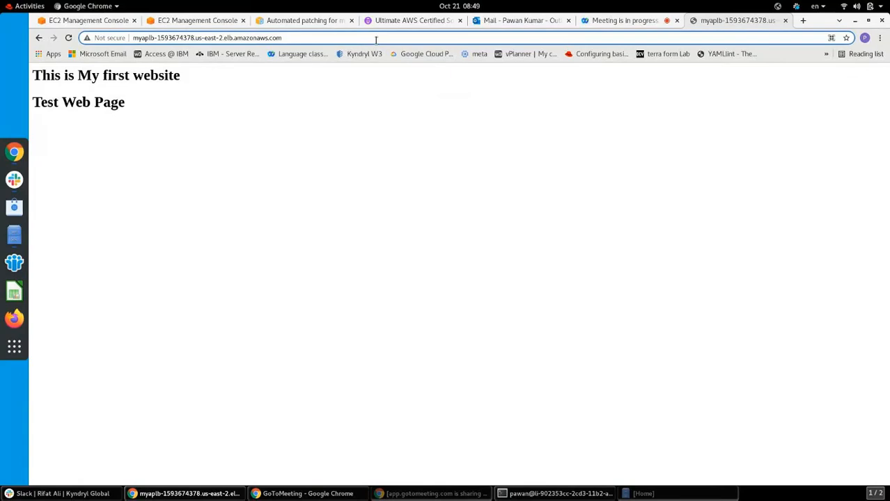
{"action": "key", "text": "Return"}
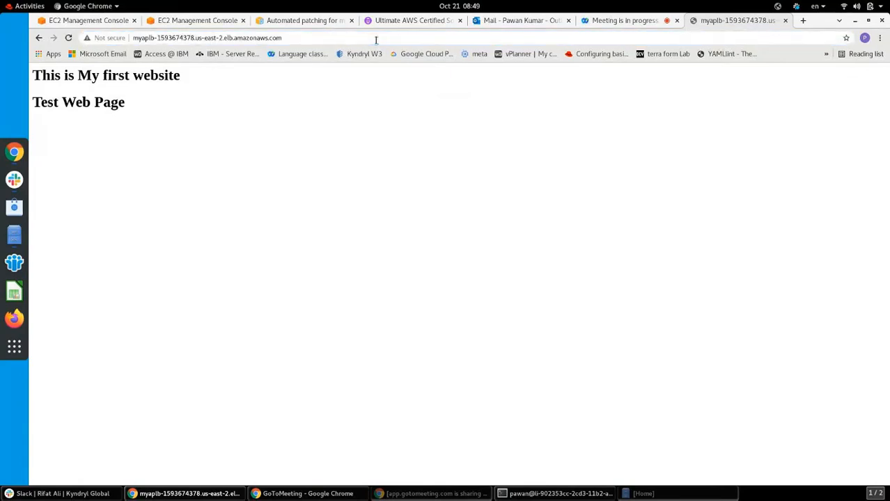
{"action": "left_click", "coordinate": [375, 39]}
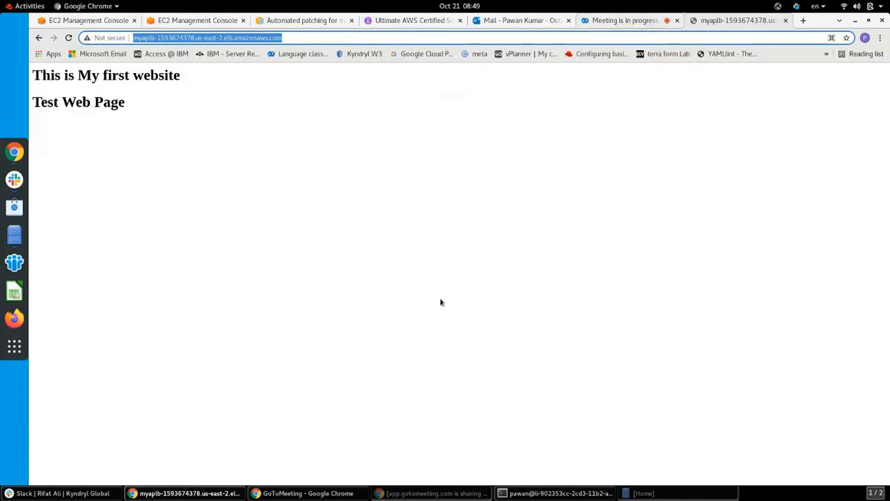
{"action": "left_click", "coordinate": [335, 494]}
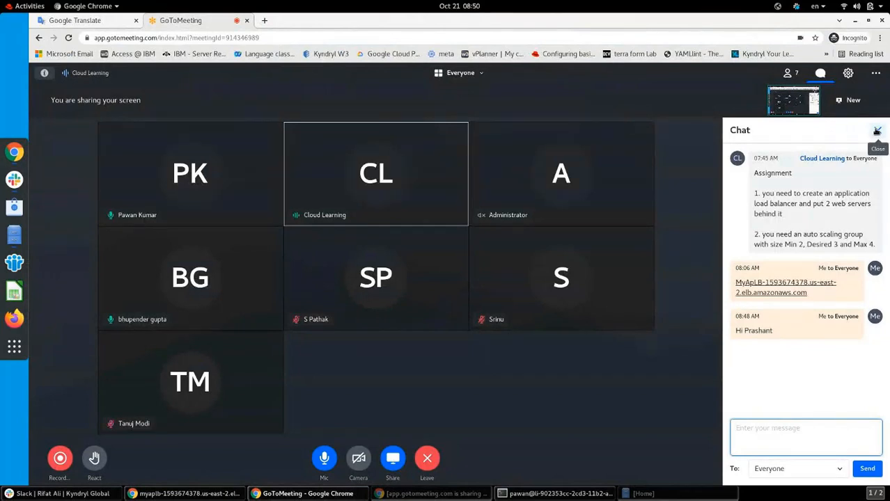
Close the meeting chat panel, exit the terminal, and close the Home file browser
{"action": "left_click", "coordinate": [877, 131]}
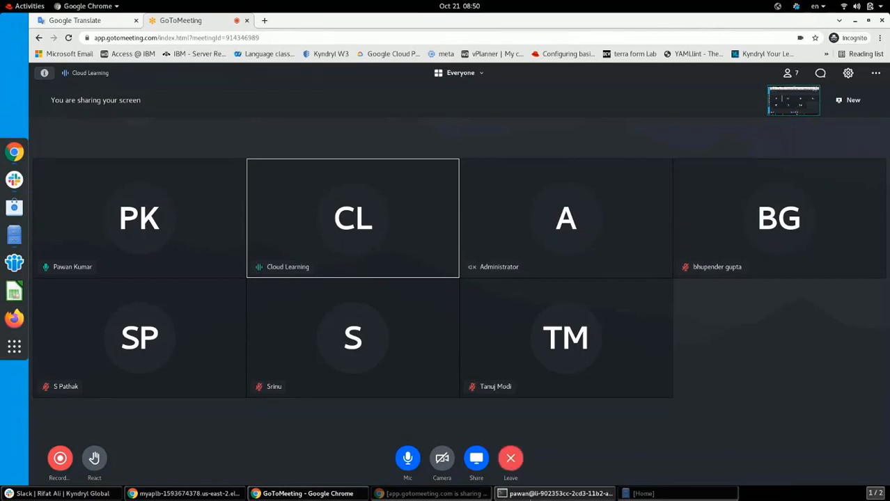
{"action": "left_click", "coordinate": [531, 493]}
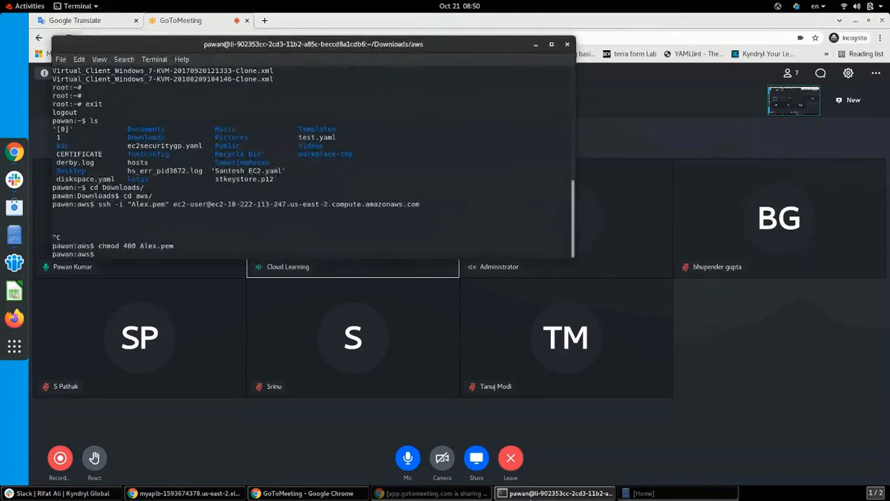
{"action": "type", "text": "exit"}
{"action": "key", "text": "Return"}
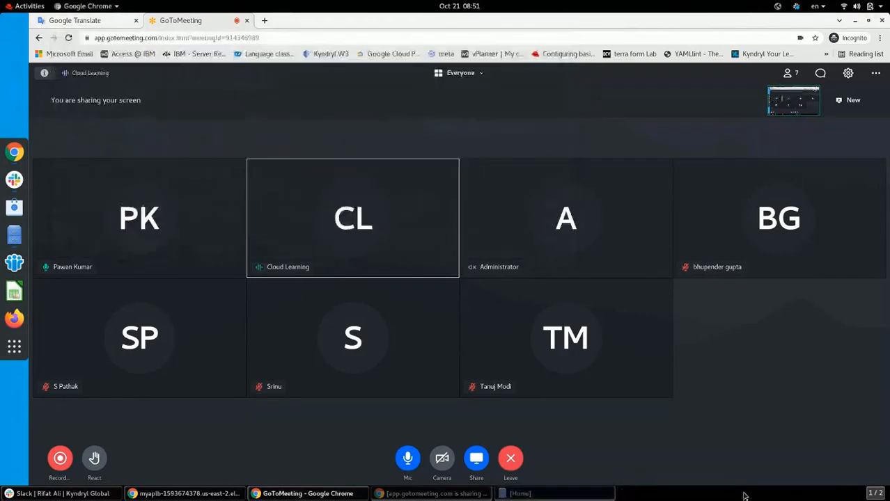
{"action": "left_click", "coordinate": [584, 499]}
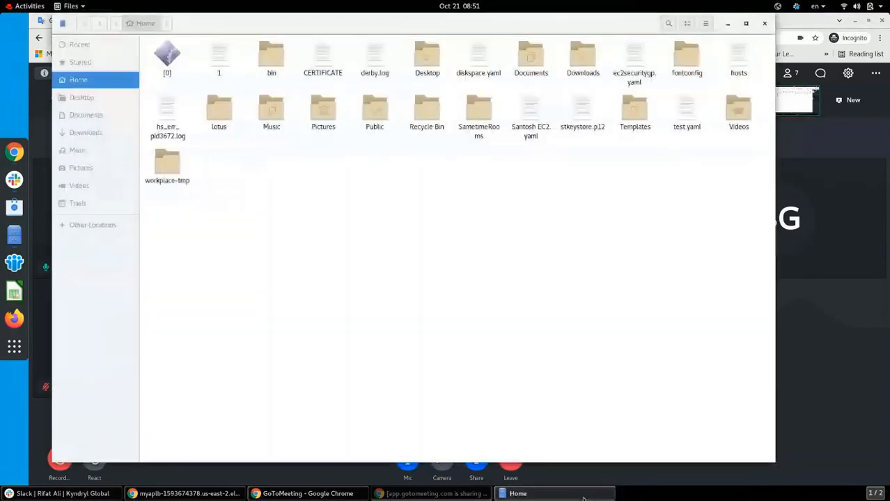
{"action": "left_click", "coordinate": [765, 24]}
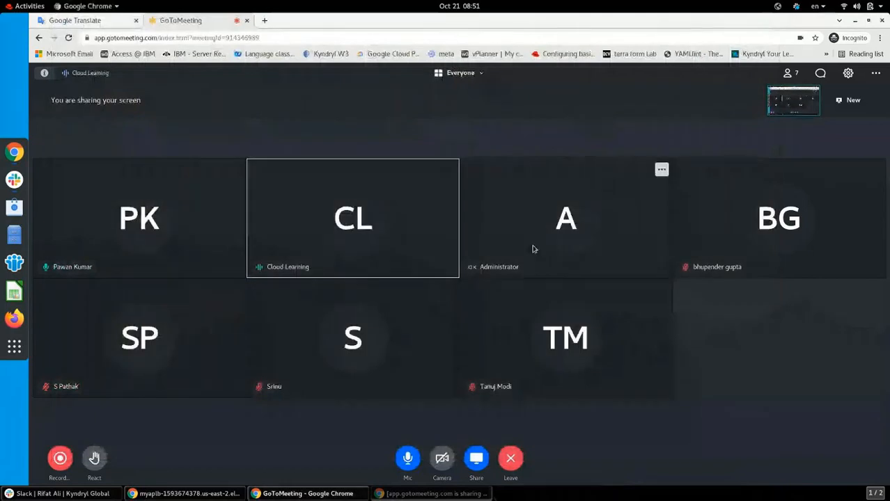